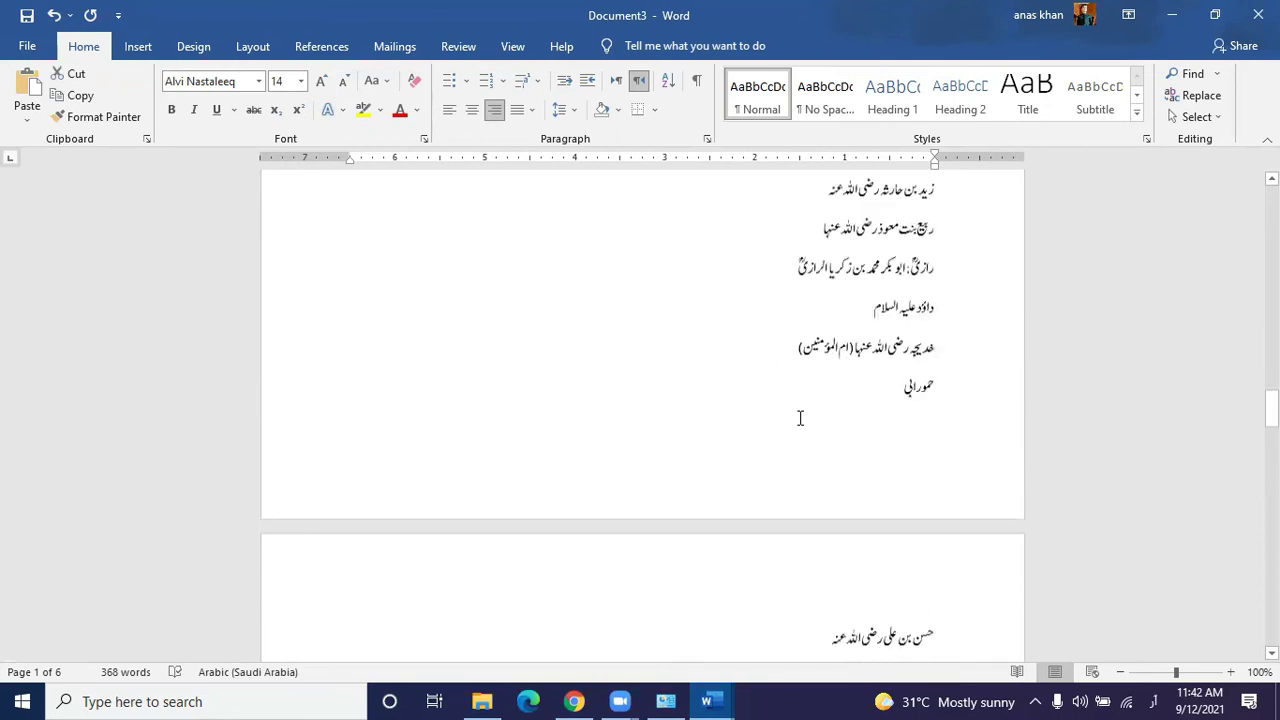
Step: Select the whole list of names and try to sort its paragraphs as text in ascending order
scroll(800, 418, down, 10)
key(ctrl+a)
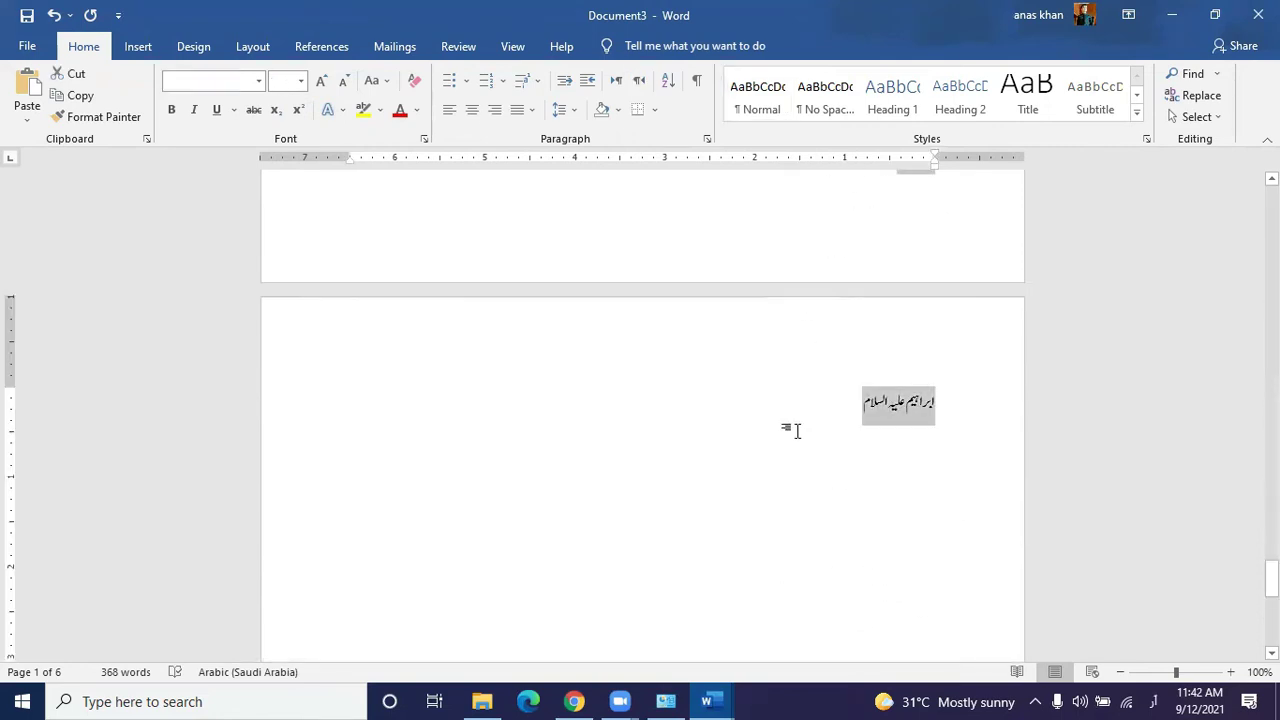
drag(1272, 578, 1272, 205)
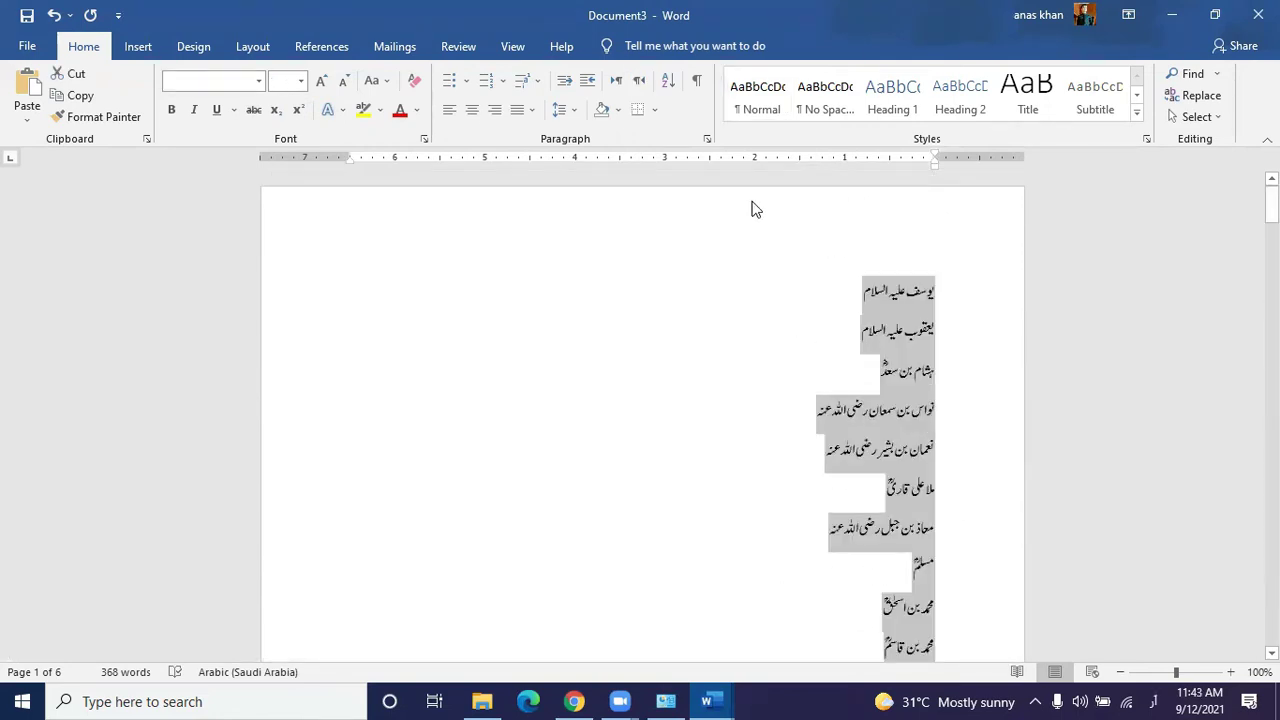
click(669, 88)
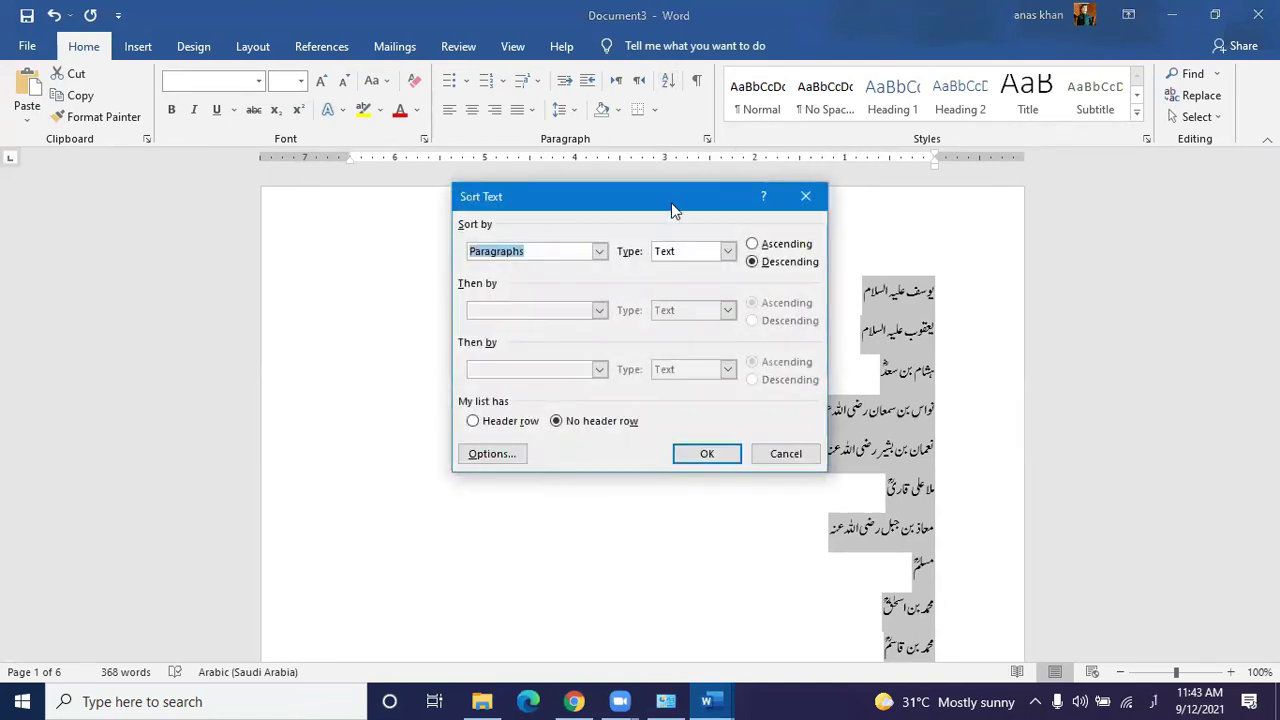
drag(672, 205, 383, 192)
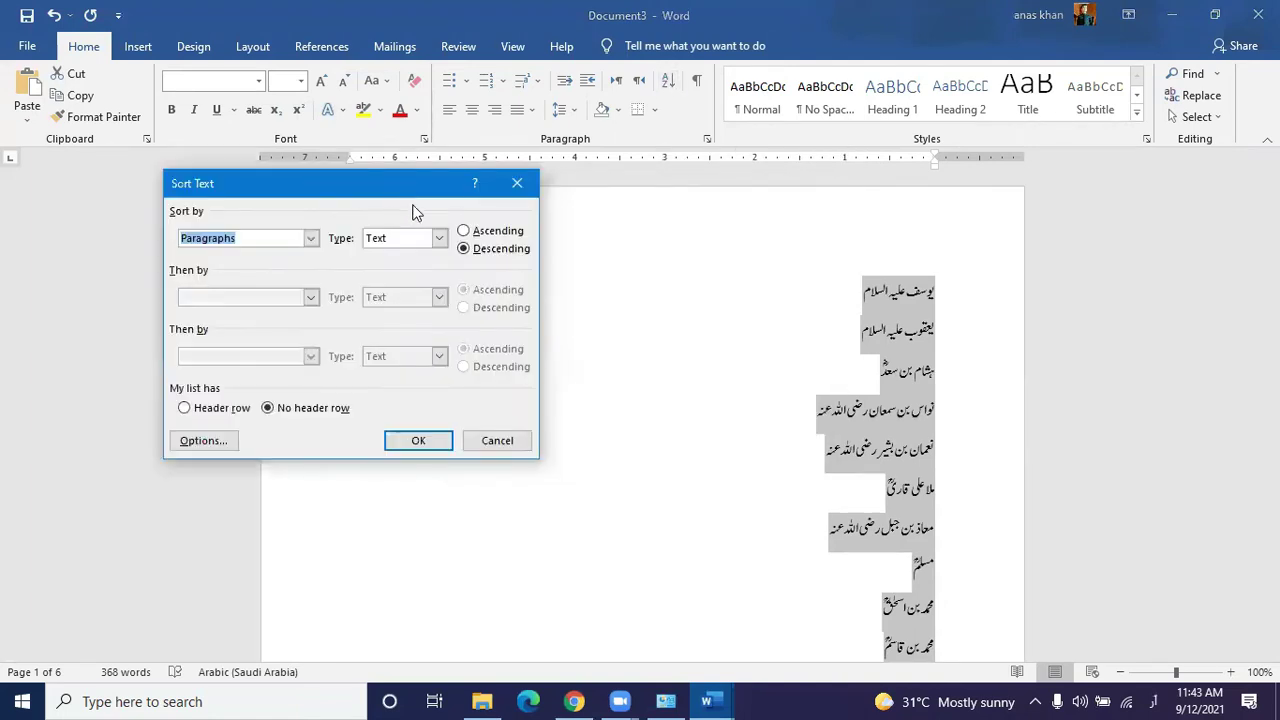
click(486, 231)
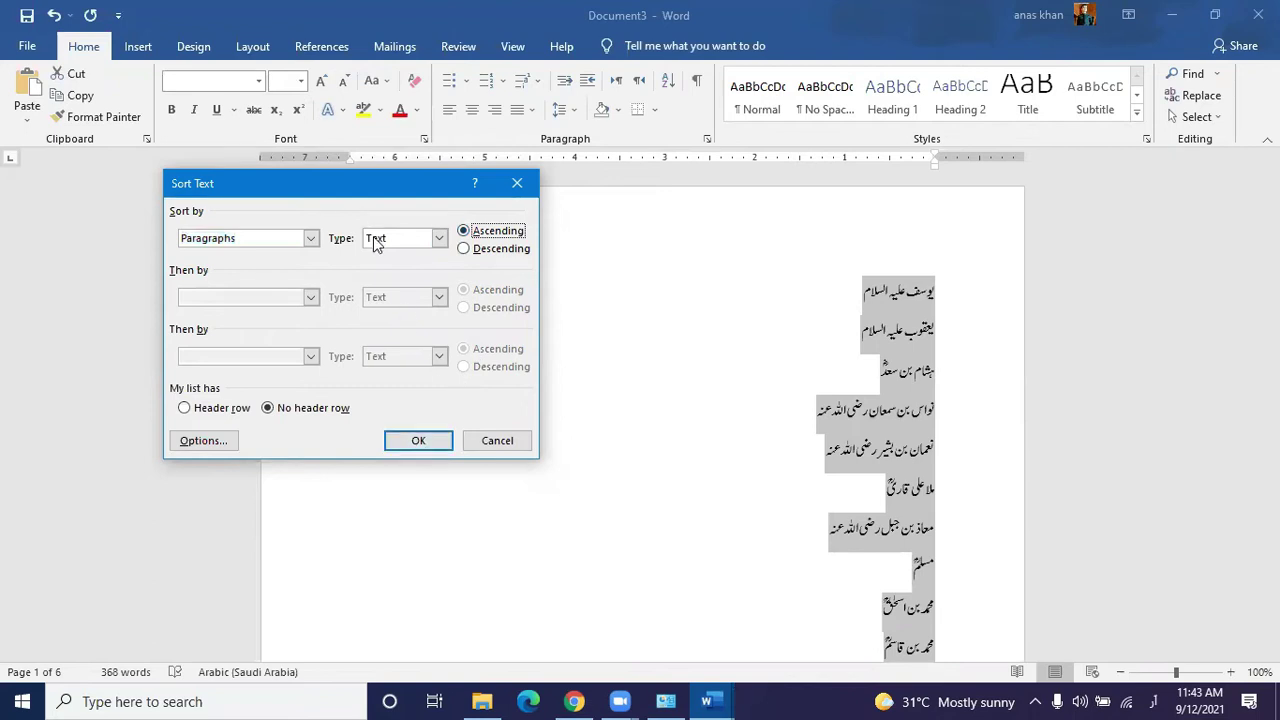
drag(352, 195, 464, 217)
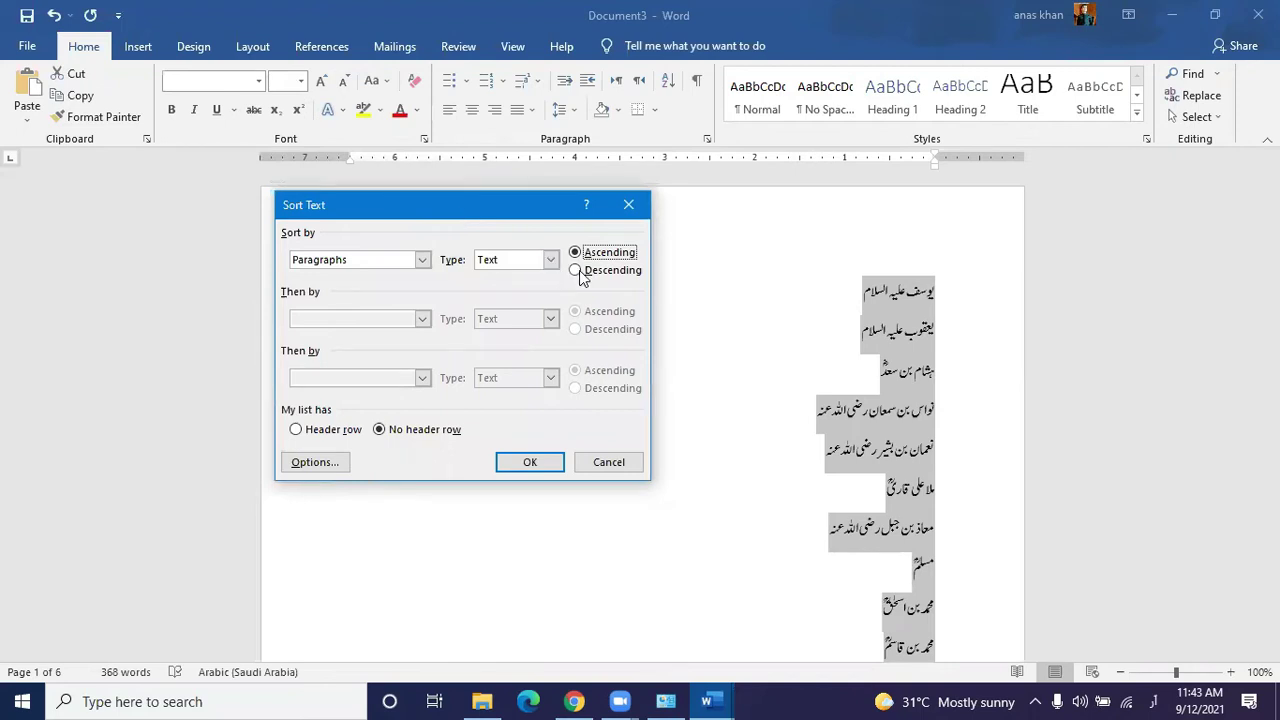
drag(465, 214, 375, 206)
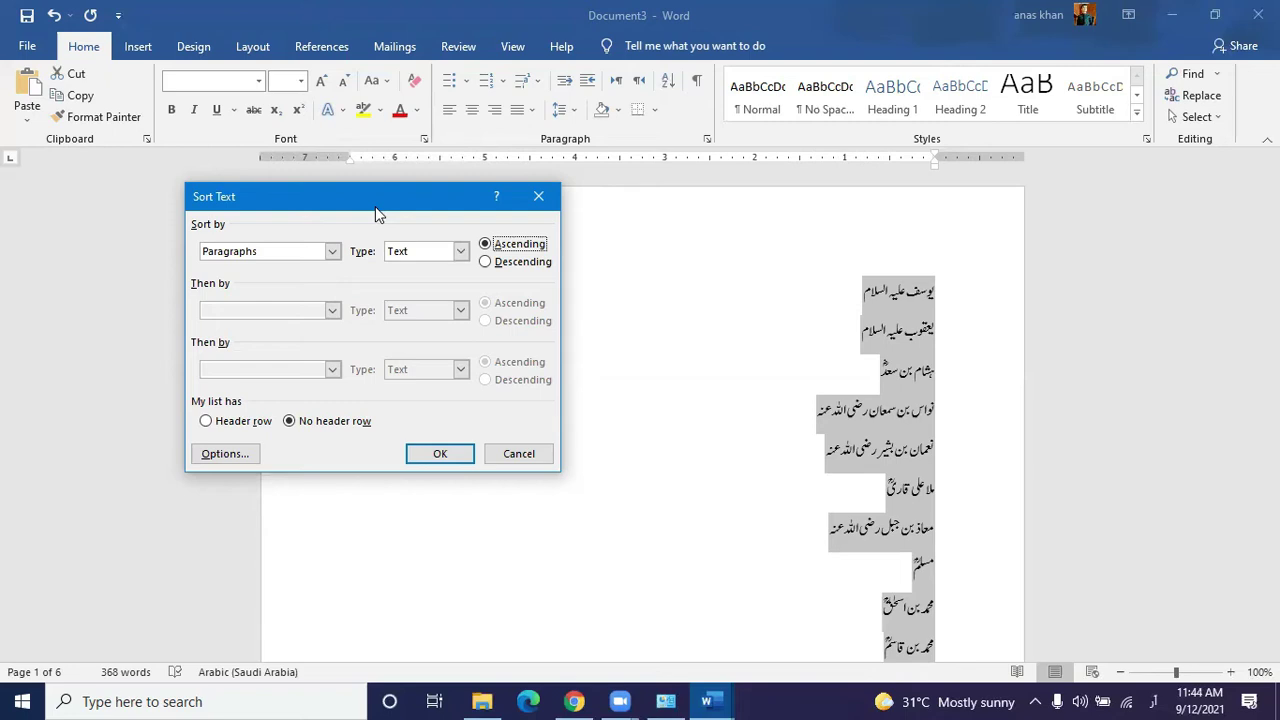
click(440, 454)
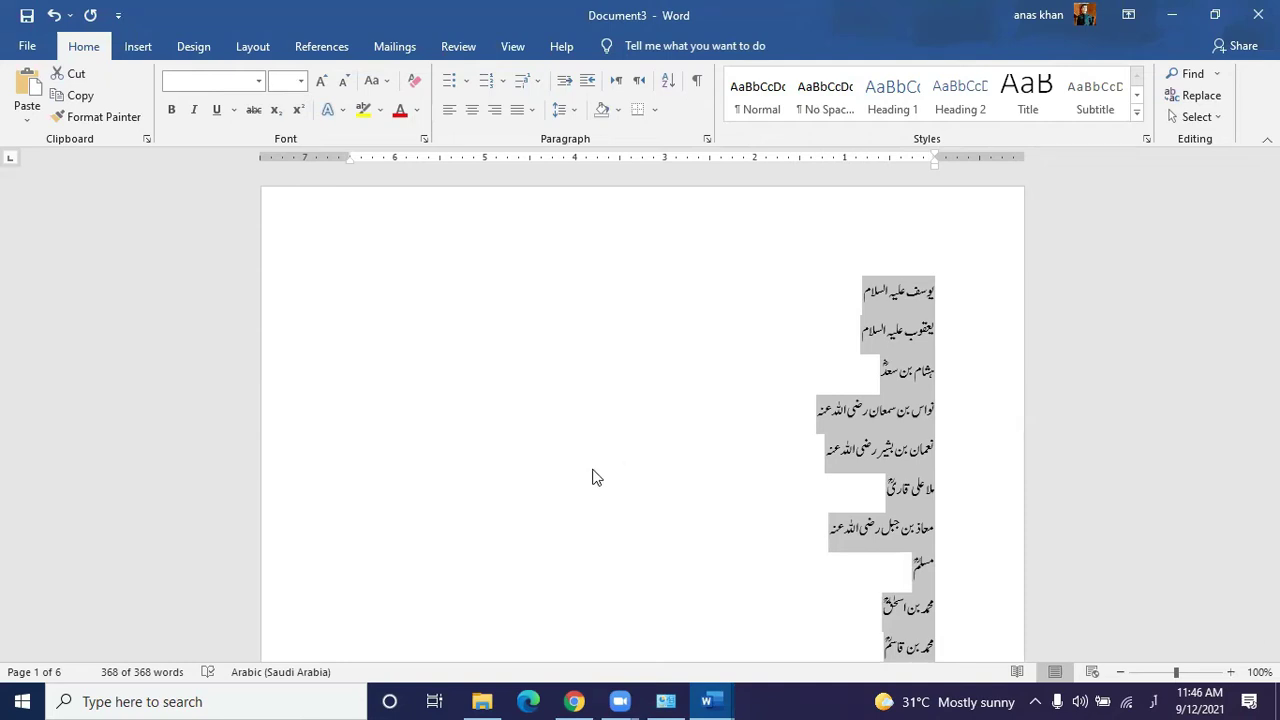
Step: Sort all paragraphs of the selected name list as text in ascending order, with no header row
scroll(933, 368, down, 2)
scroll(932, 328, up, 2)
scroll(949, 403, down, 3)
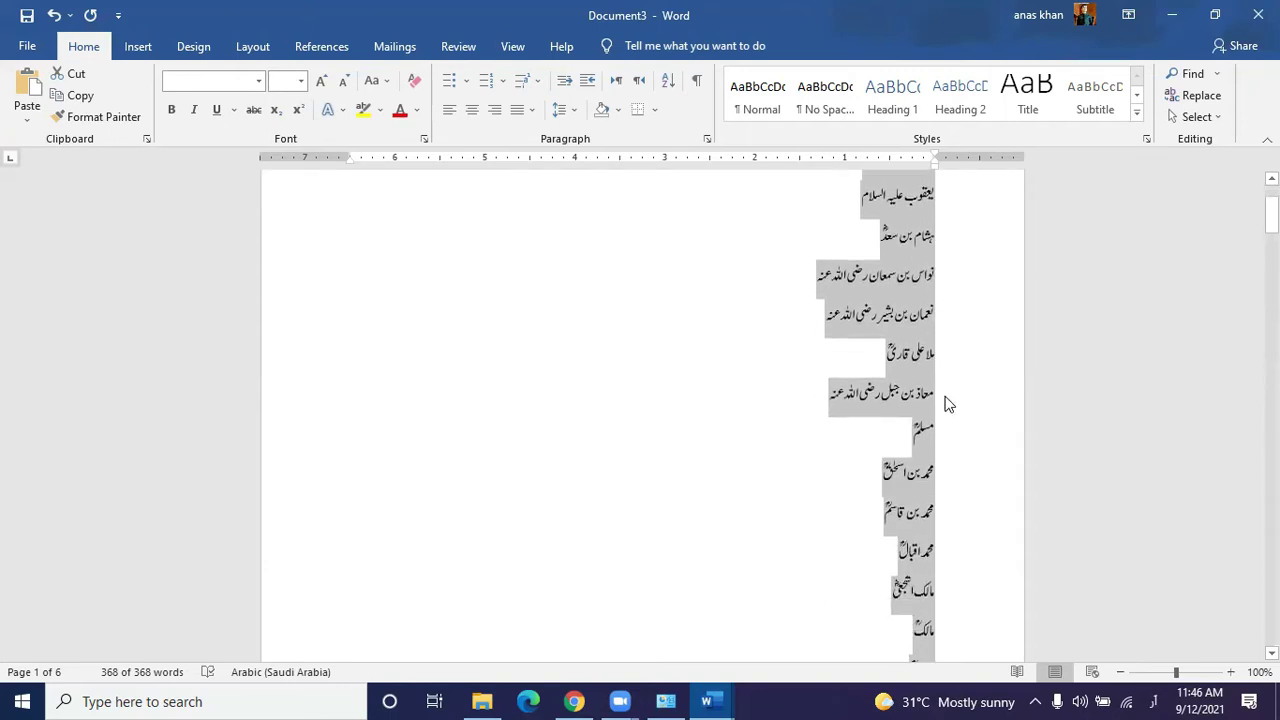
scroll(949, 403, down, 2)
click(668, 82)
click(527, 246)
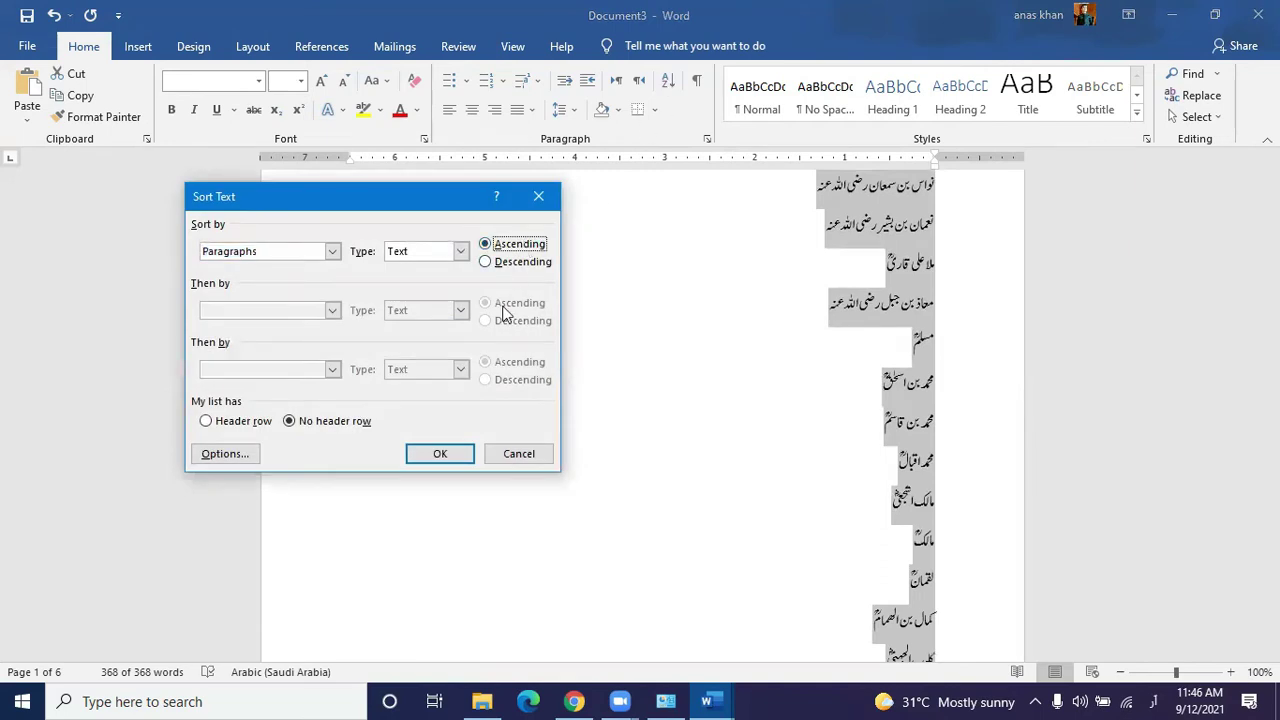
click(421, 458)
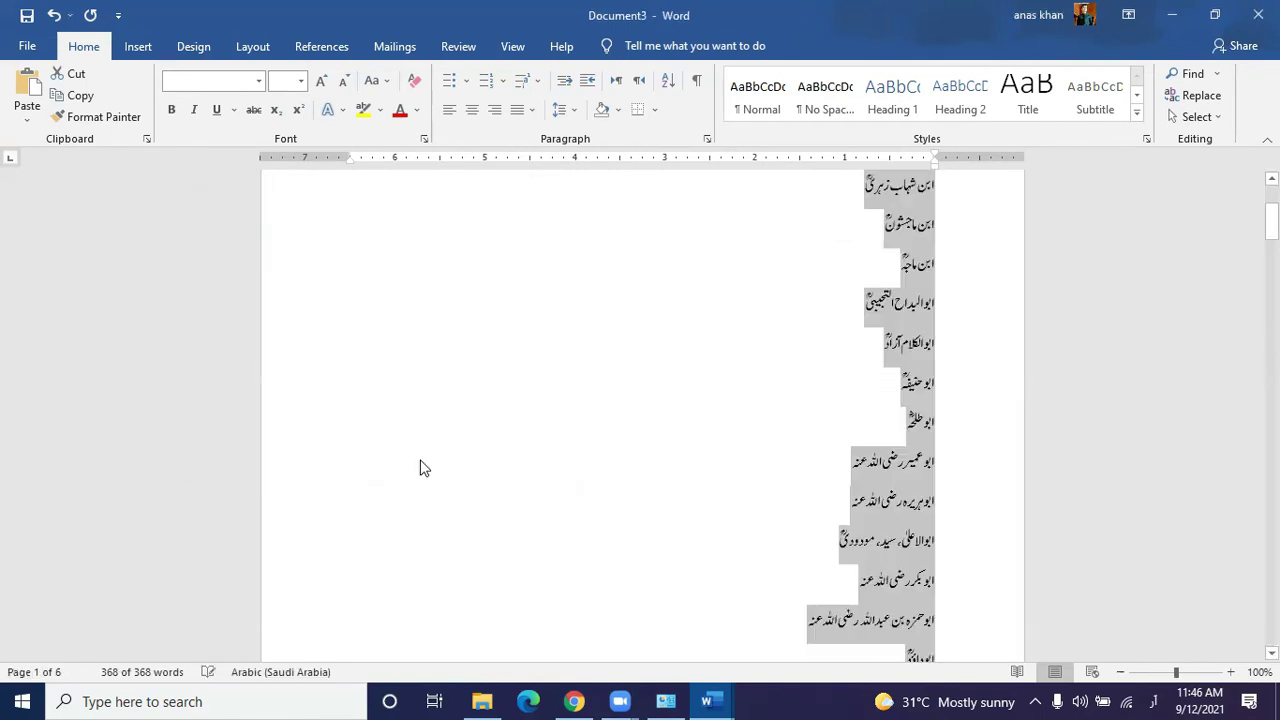
Step: Examine the alphabetical order of the names from the start of the list through the following pages
scroll(937, 317, up, 3)
click(936, 308)
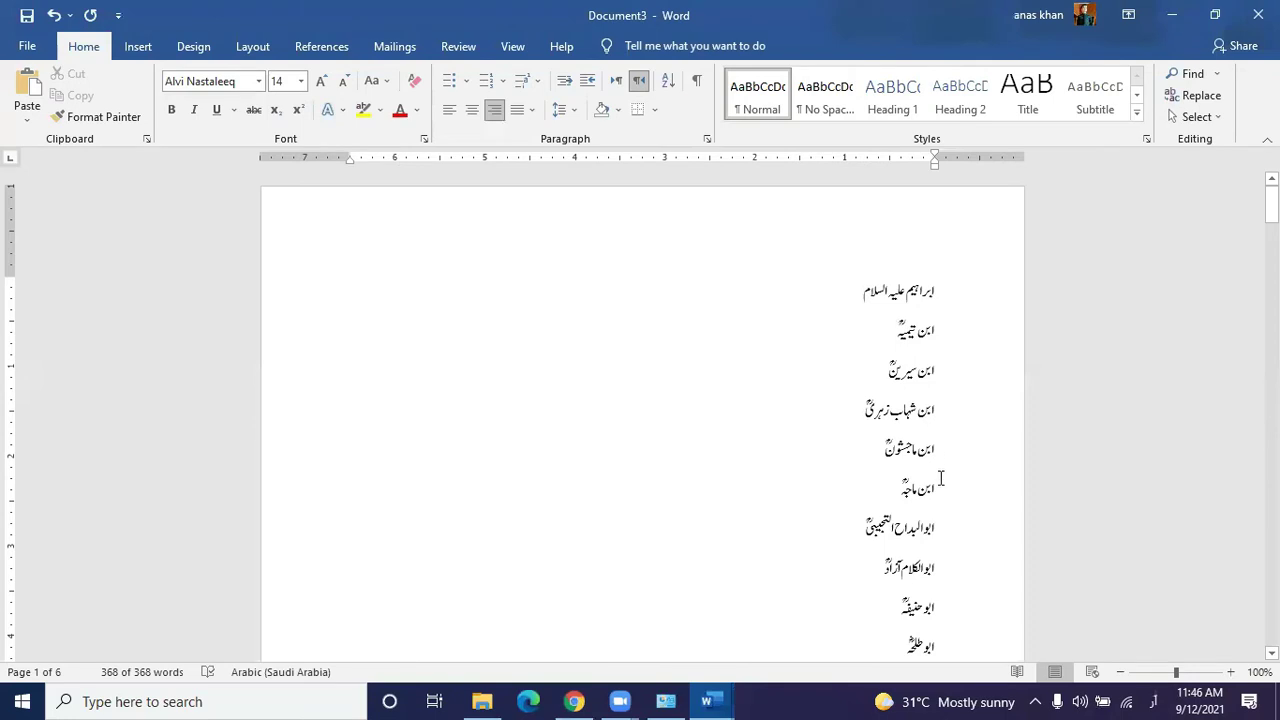
scroll(940, 478, down, 10)
scroll(940, 478, down, 5)
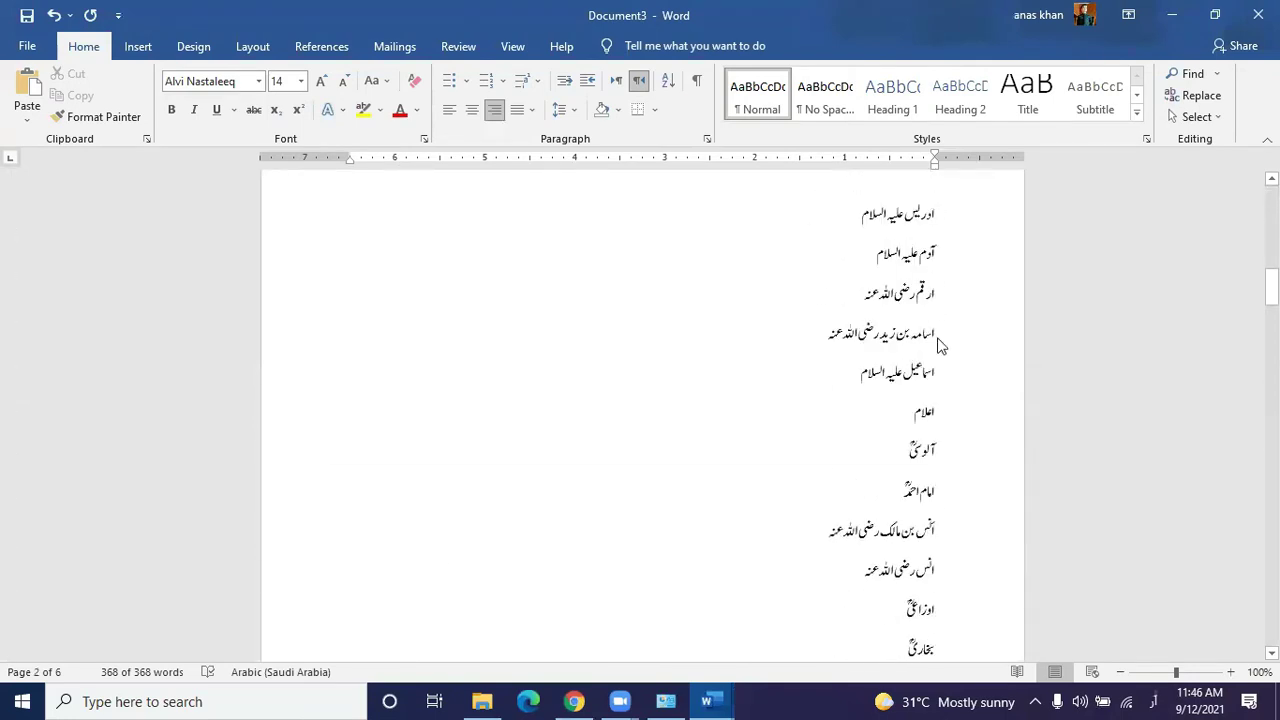
scroll(932, 422, down, 5)
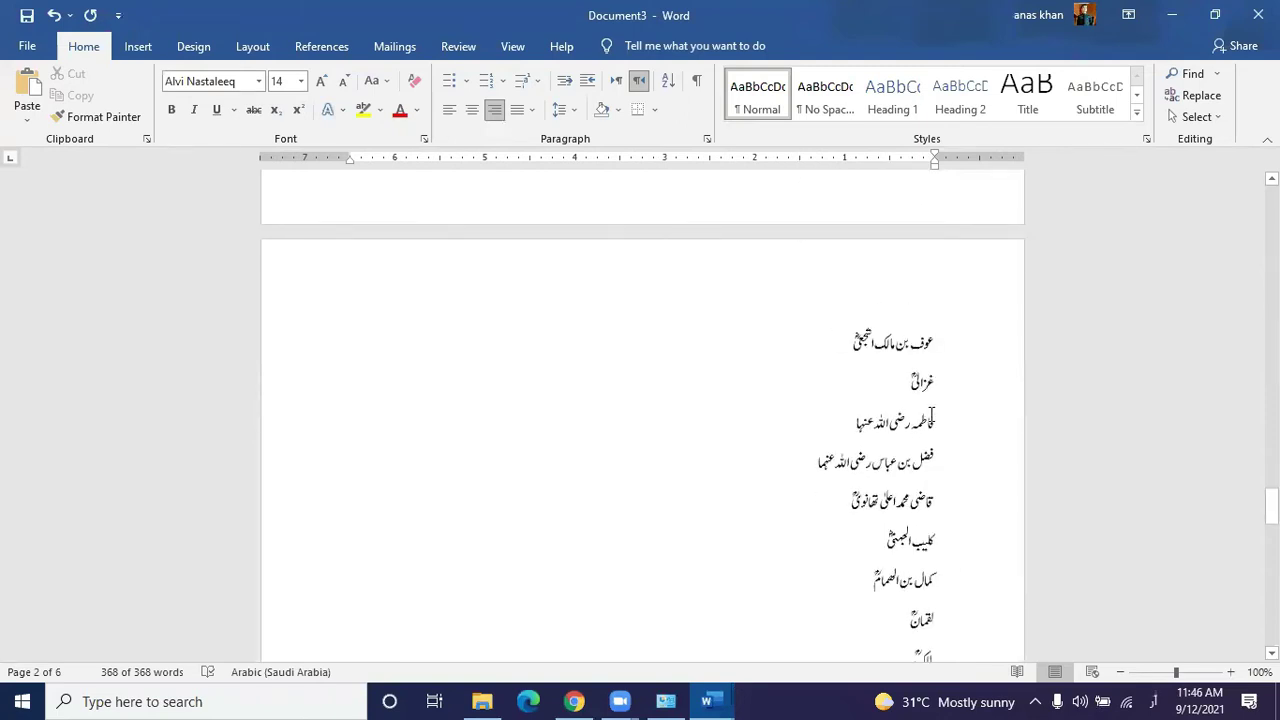
scroll(932, 418, up, 10)
scroll(932, 413, up, 10)
scroll(932, 413, up, 5)
Step: Clear the partial selection of names and sort the whole list again by paragraph text in ascending order
drag(958, 262, 690, 529)
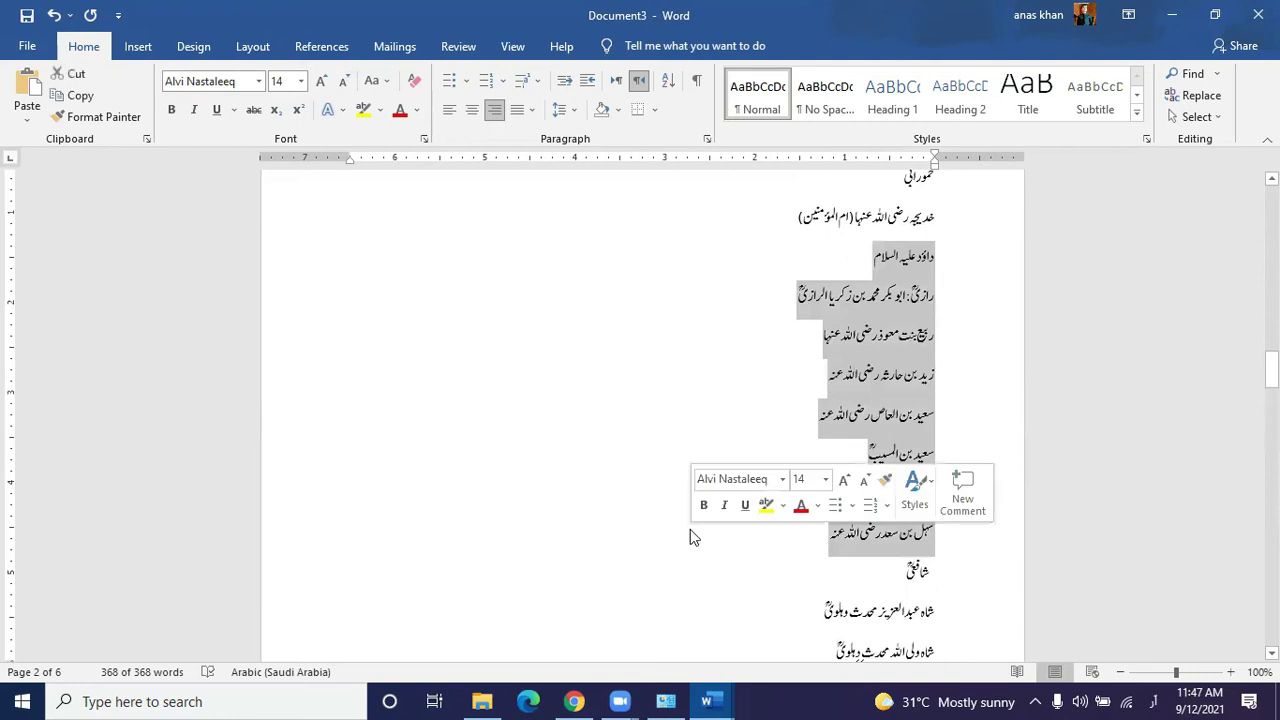
click(651, 346)
click(668, 82)
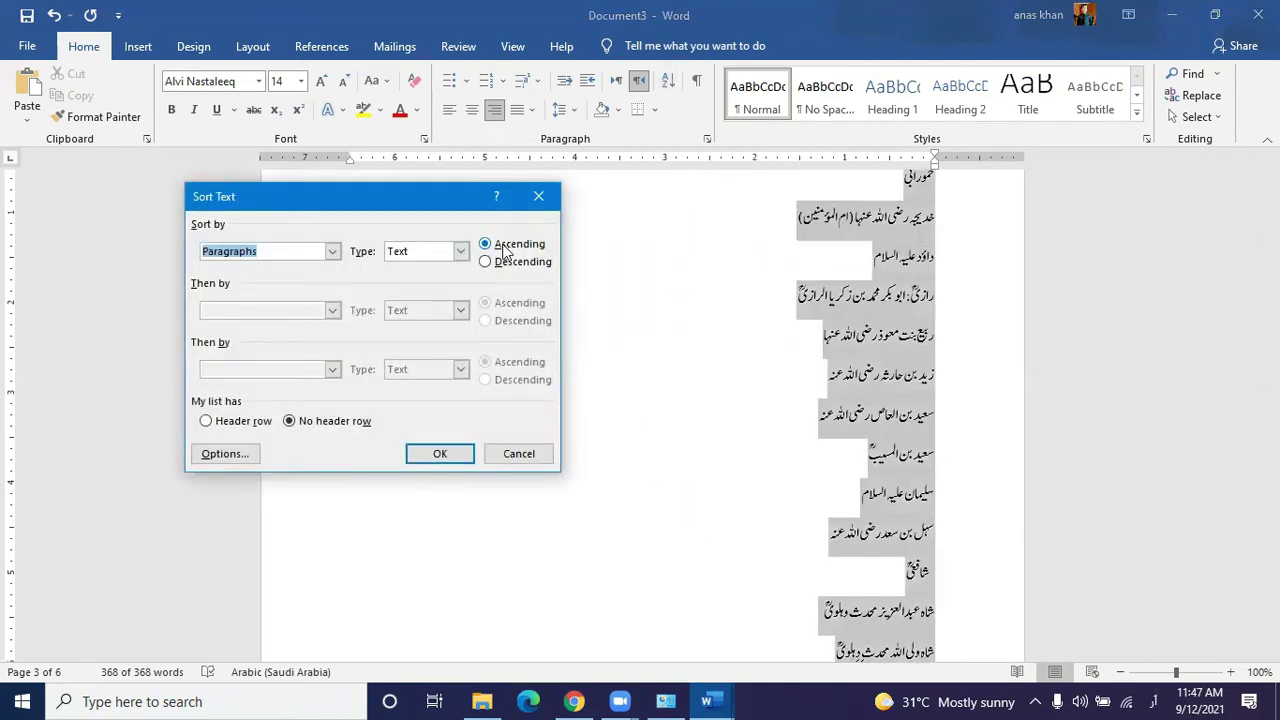
drag(457, 204, 565, 200)
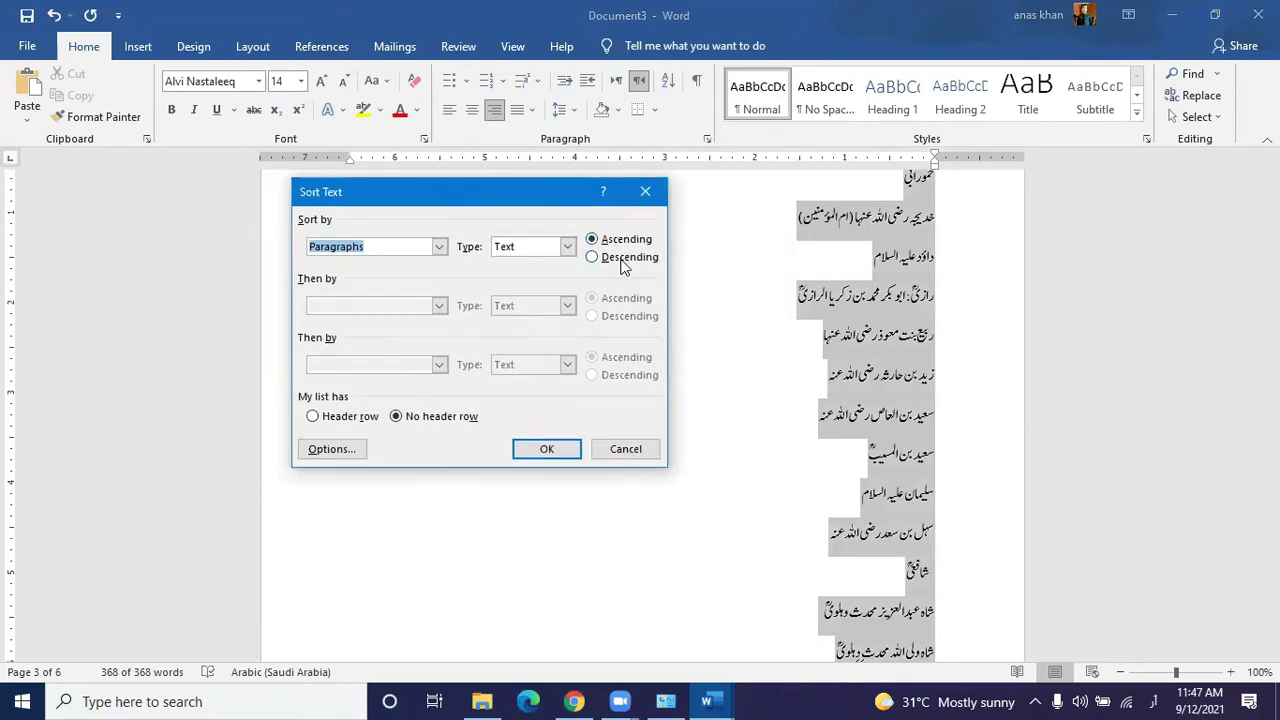
click(610, 241)
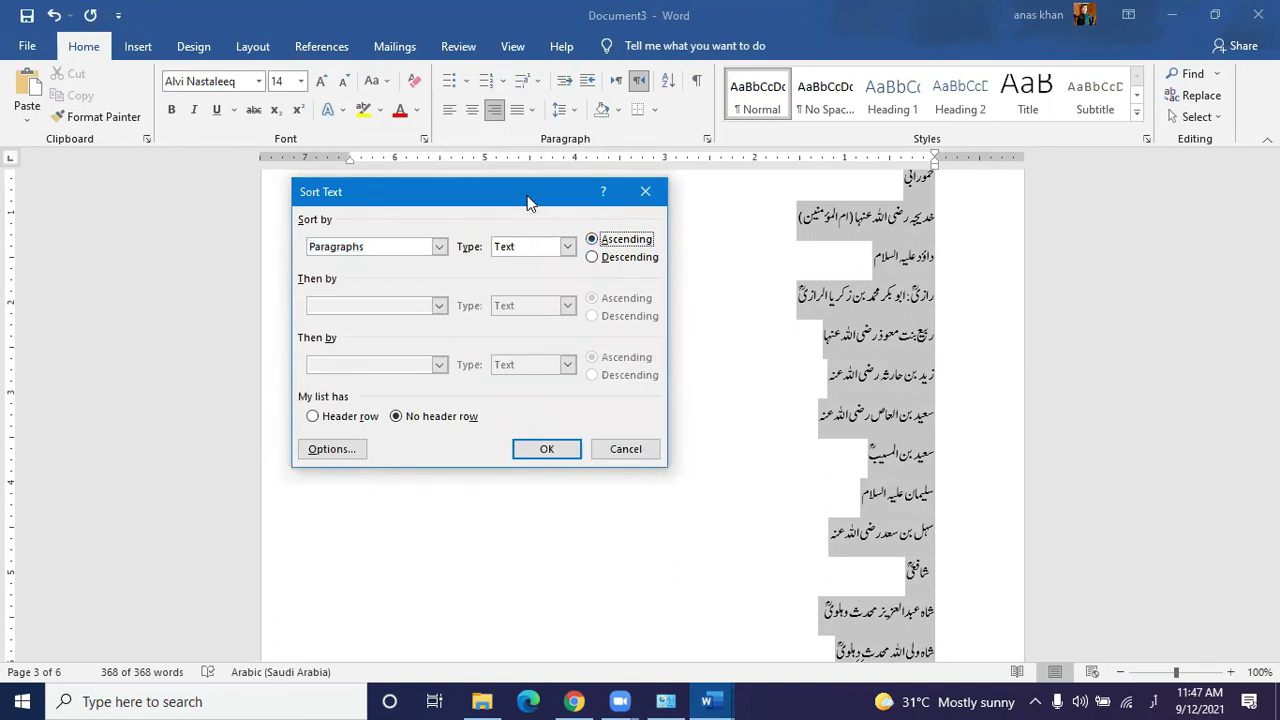
drag(528, 196, 378, 186)
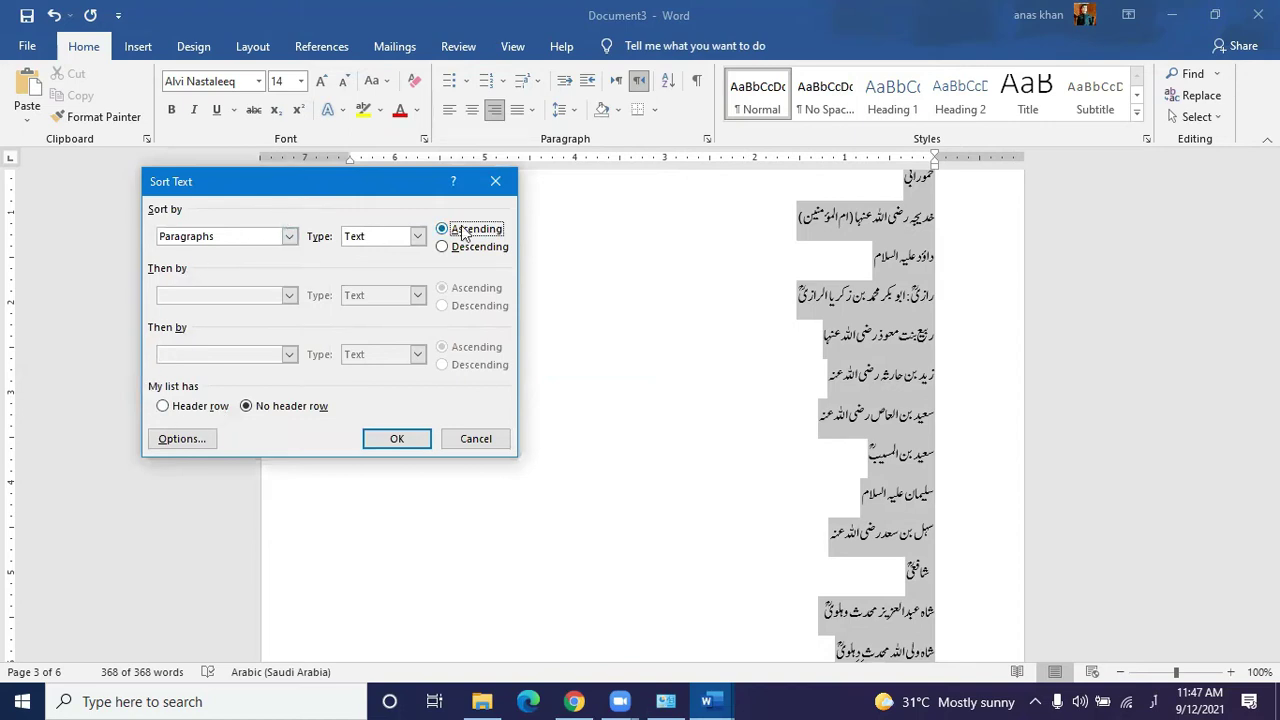
click(415, 435)
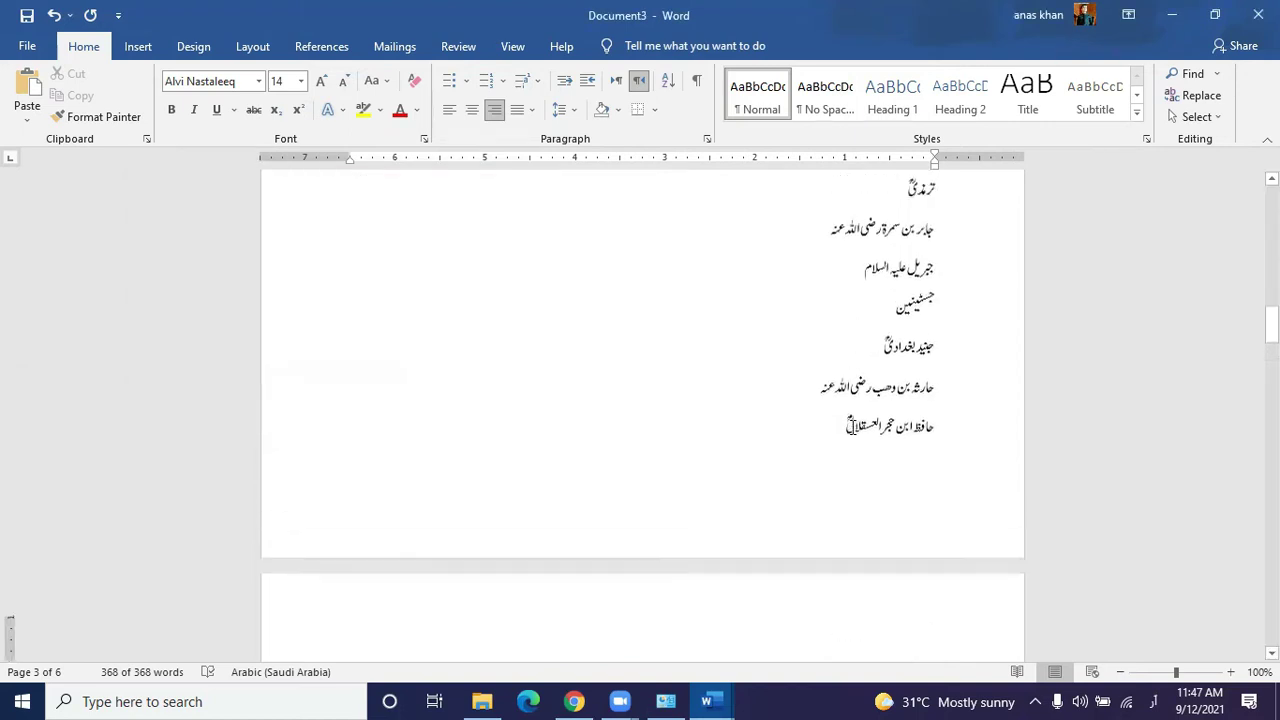
scroll(852, 427, up, 15)
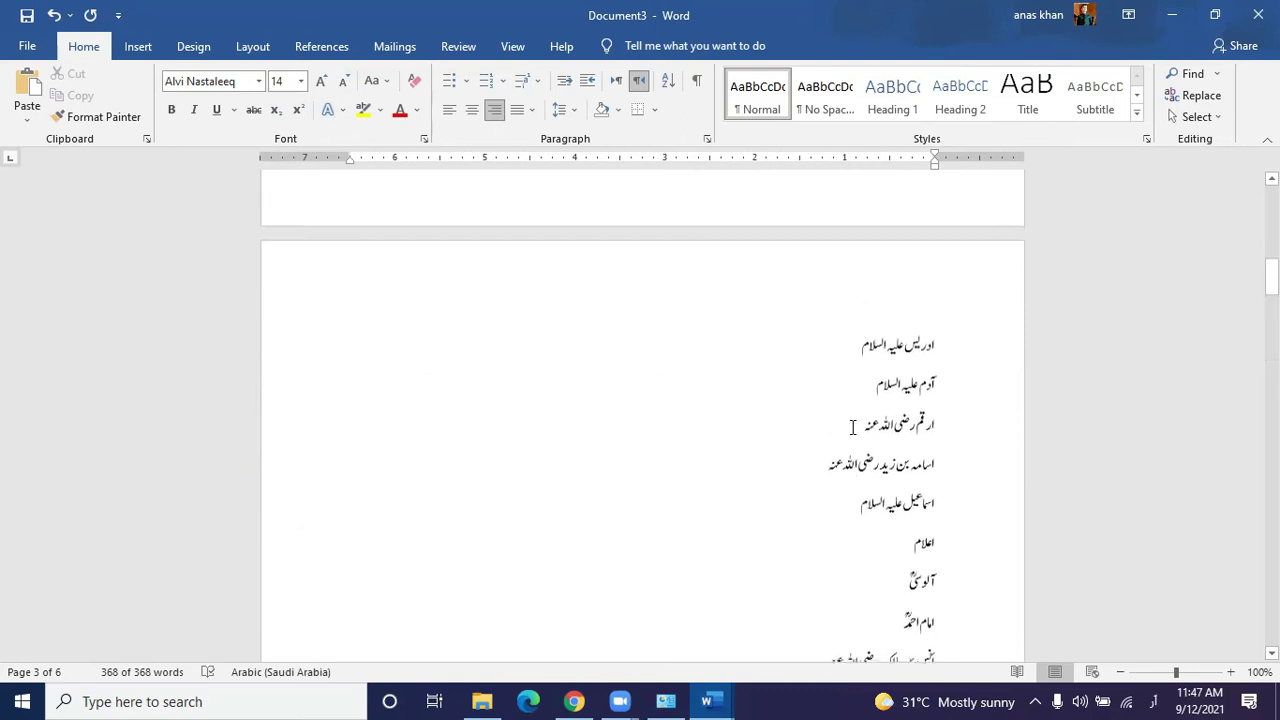
scroll(852, 427, up, 15)
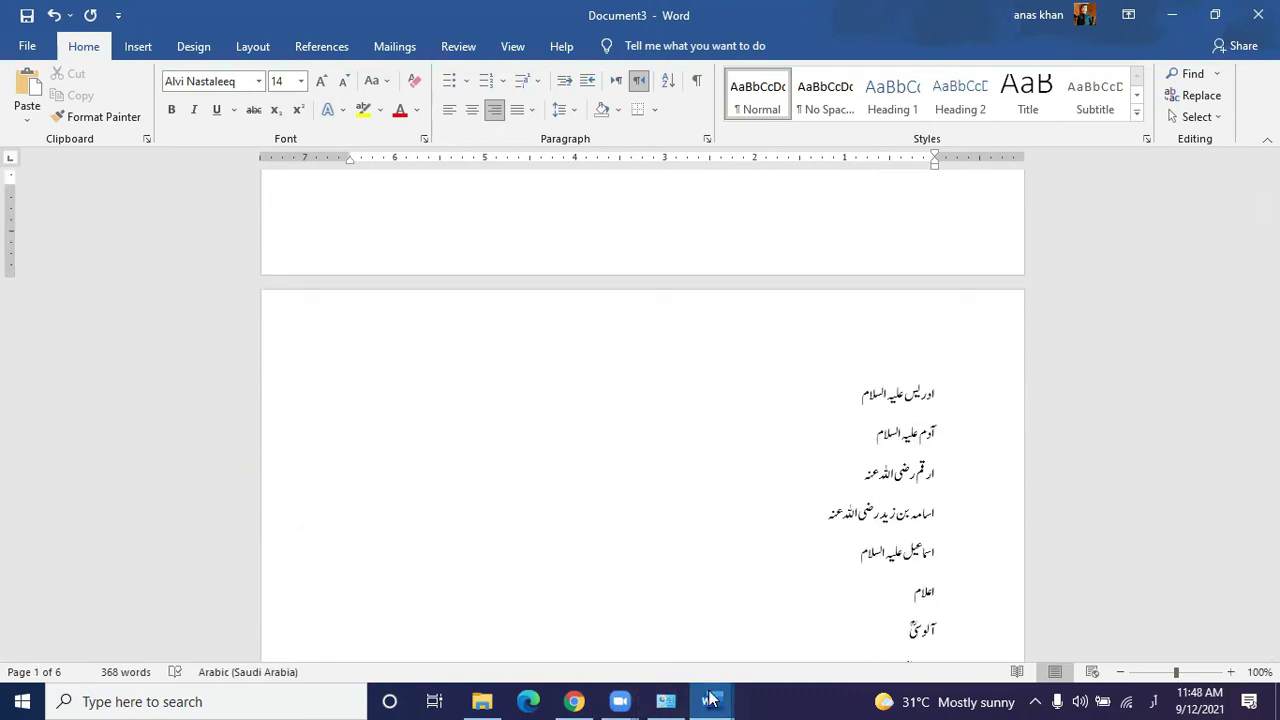
Step: Switch to the M.Phil thesis document, go to its beginning and look through the title and front-matter pages
mouse_move(710, 700)
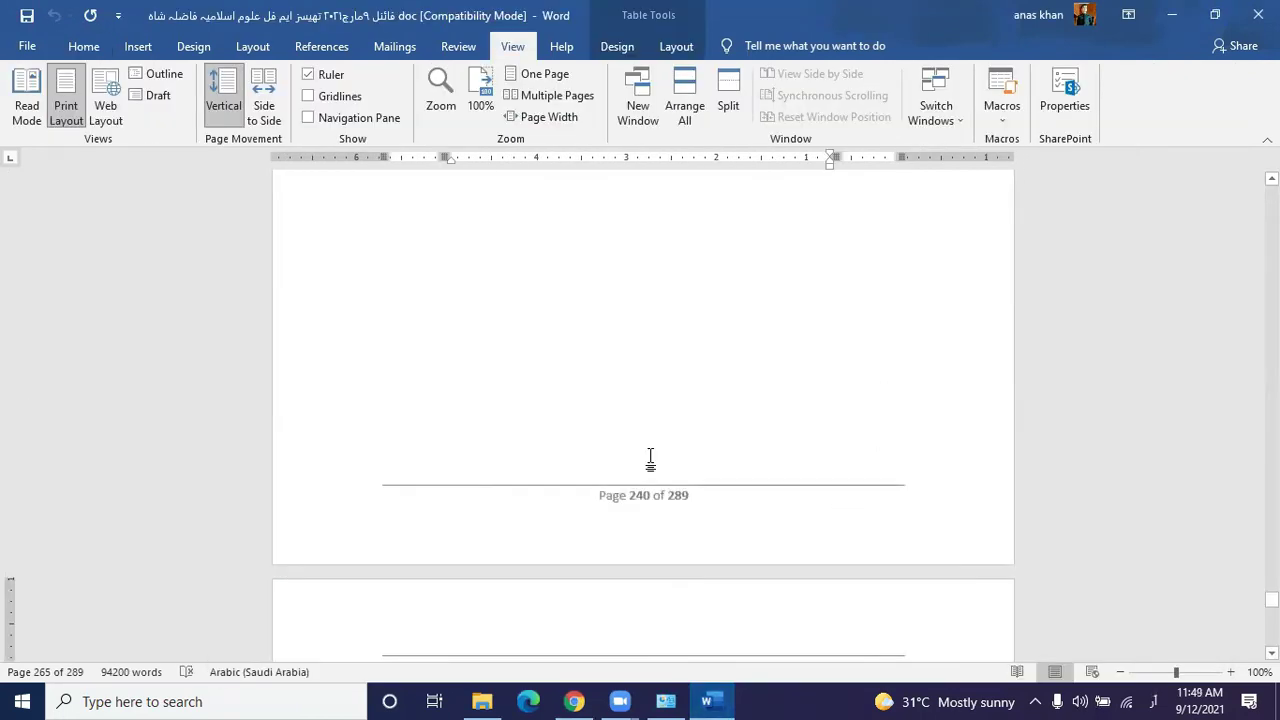
key(ctrl+Home)
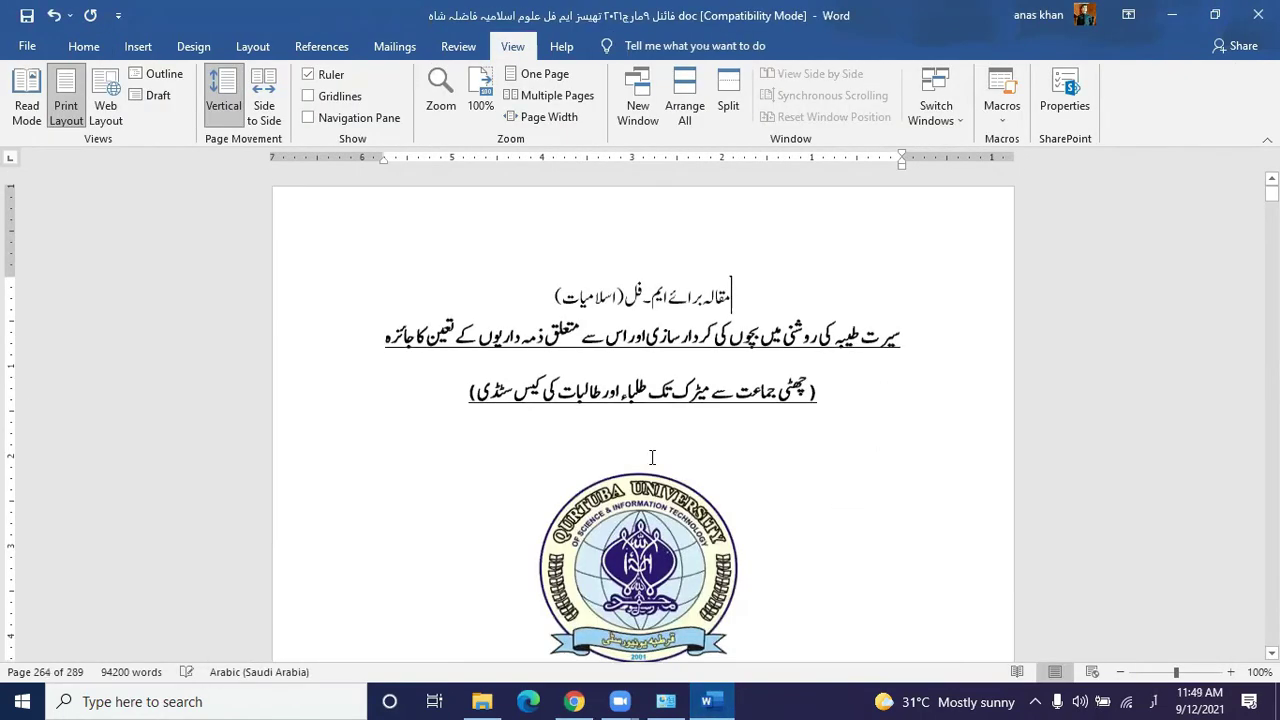
scroll(669, 434, down, 9)
click(647, 279)
scroll(651, 314, up, 4)
scroll(651, 314, up, 5)
scroll(634, 291, down, 10)
scroll(622, 287, down, 12)
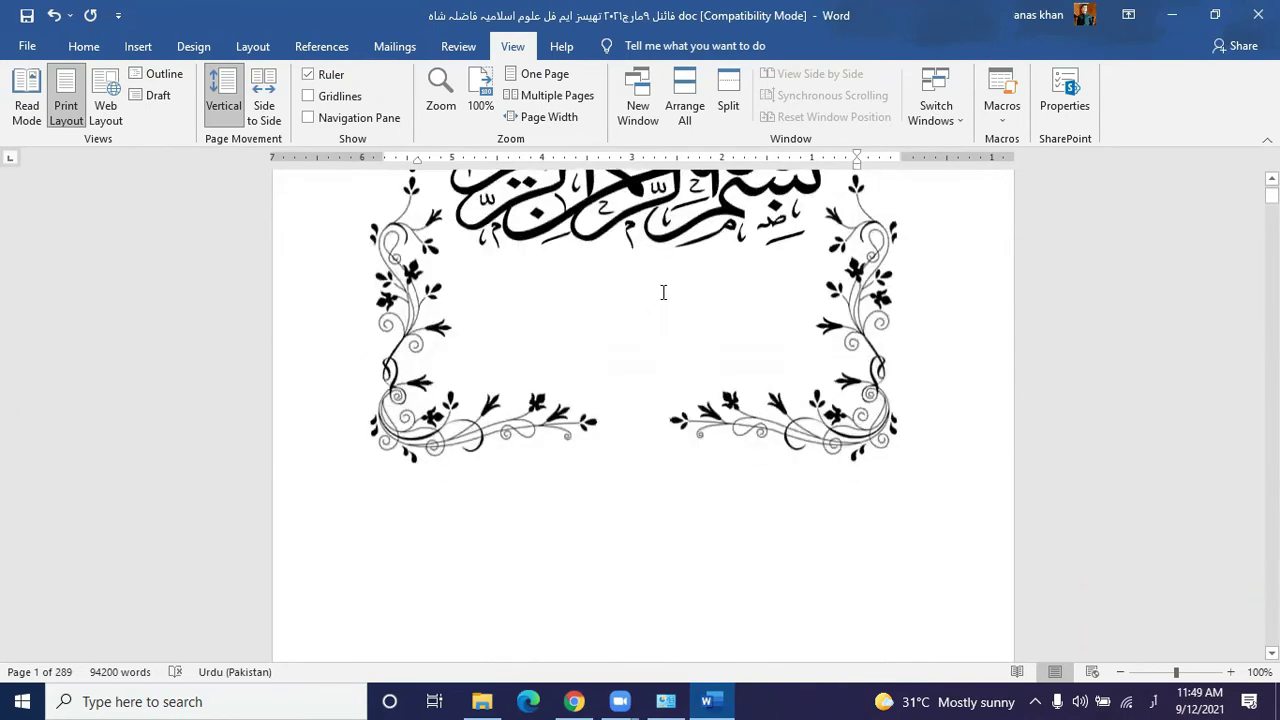
scroll(654, 289, down, 12)
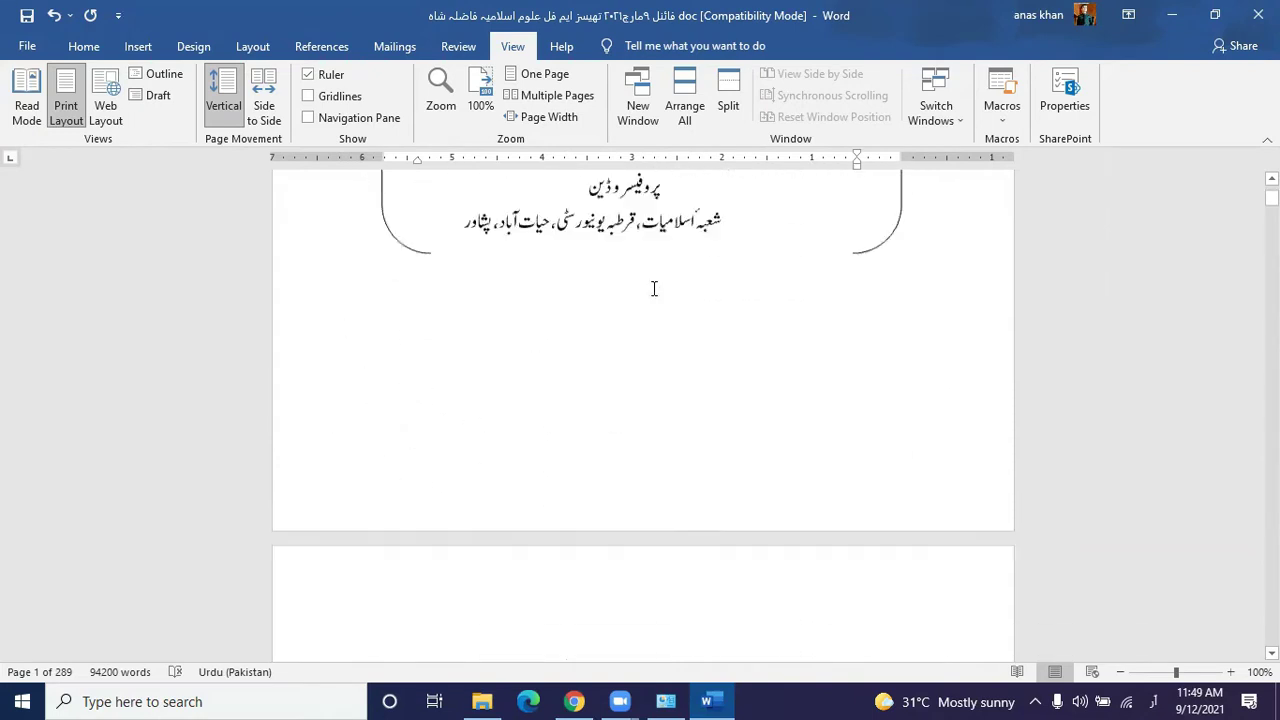
scroll(654, 289, down, 10)
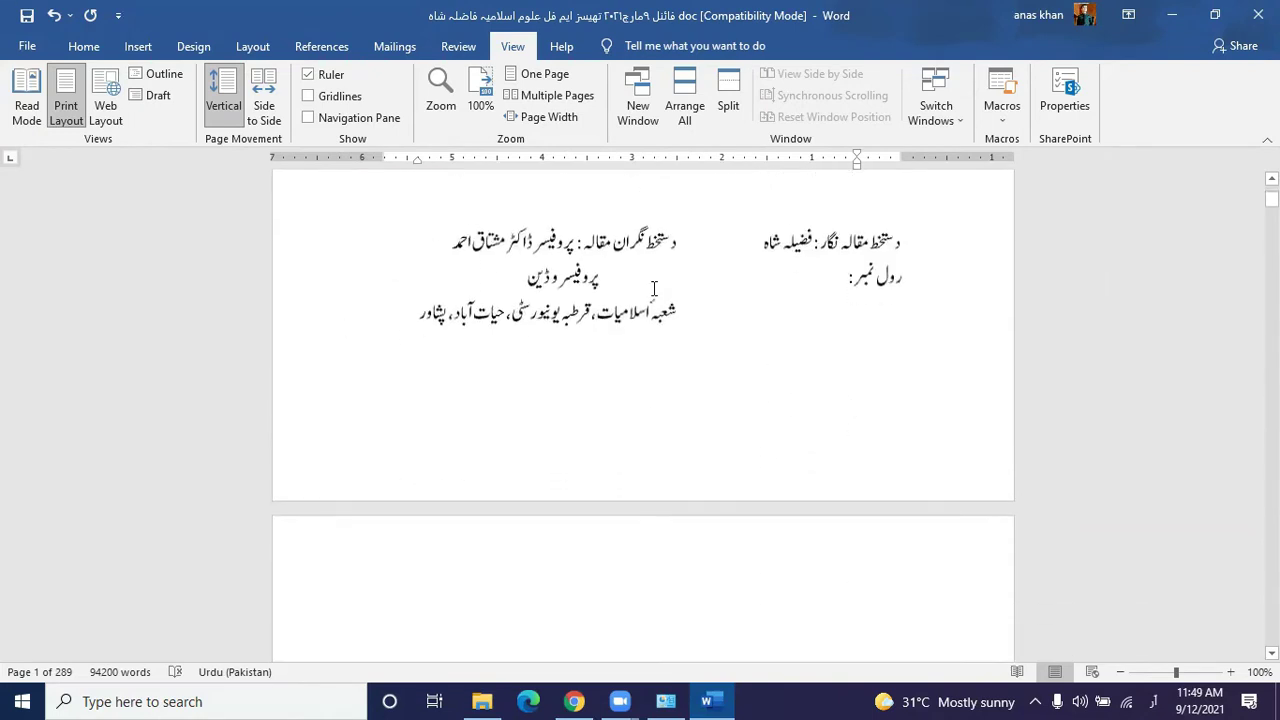
Step: Look through the thesis's acknowledgement page and the opening of its introduction, returning to the acknowledgement heading
scroll(654, 289, down, 12)
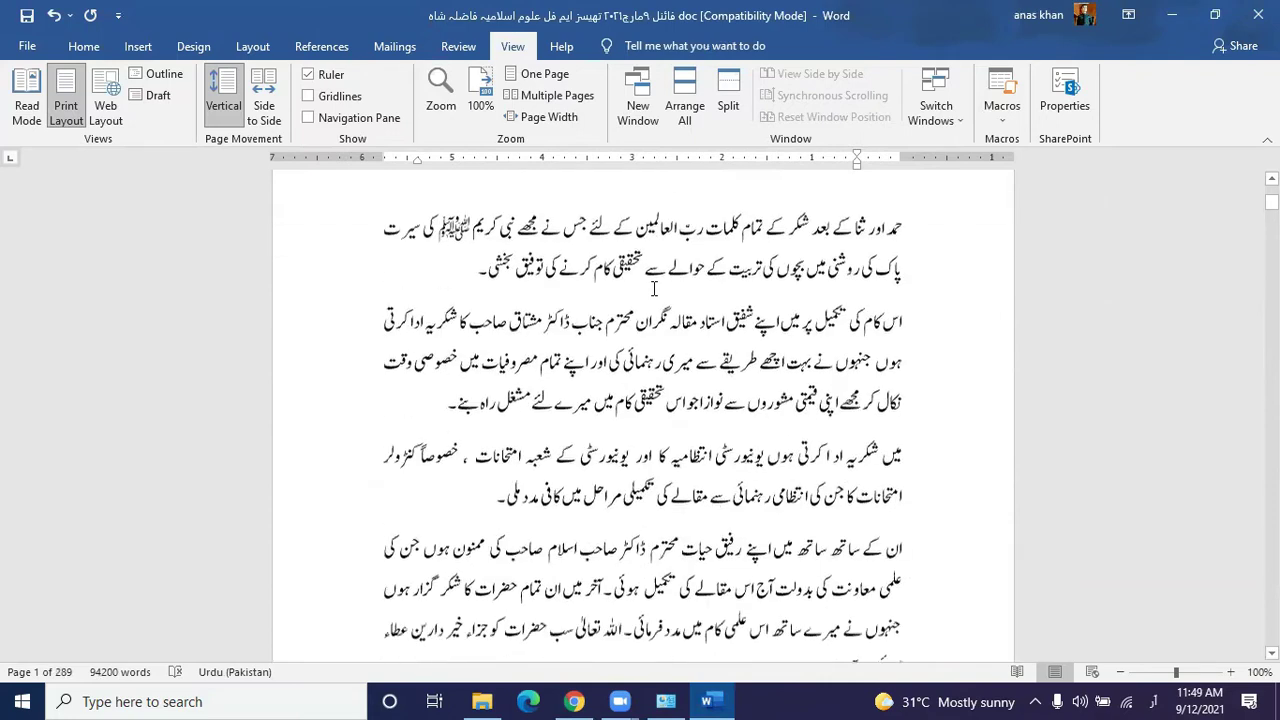
scroll(654, 289, down, 10)
scroll(654, 289, down, 5)
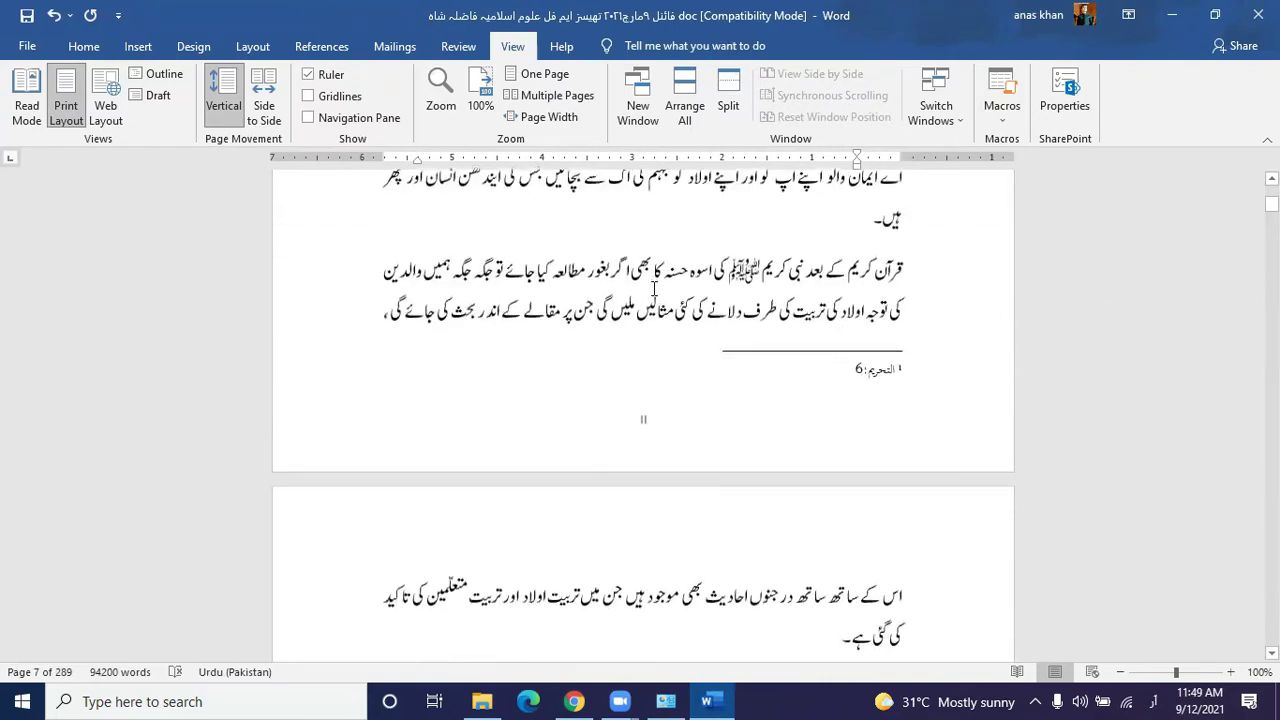
scroll(654, 289, up, 5)
scroll(654, 290, up, 12)
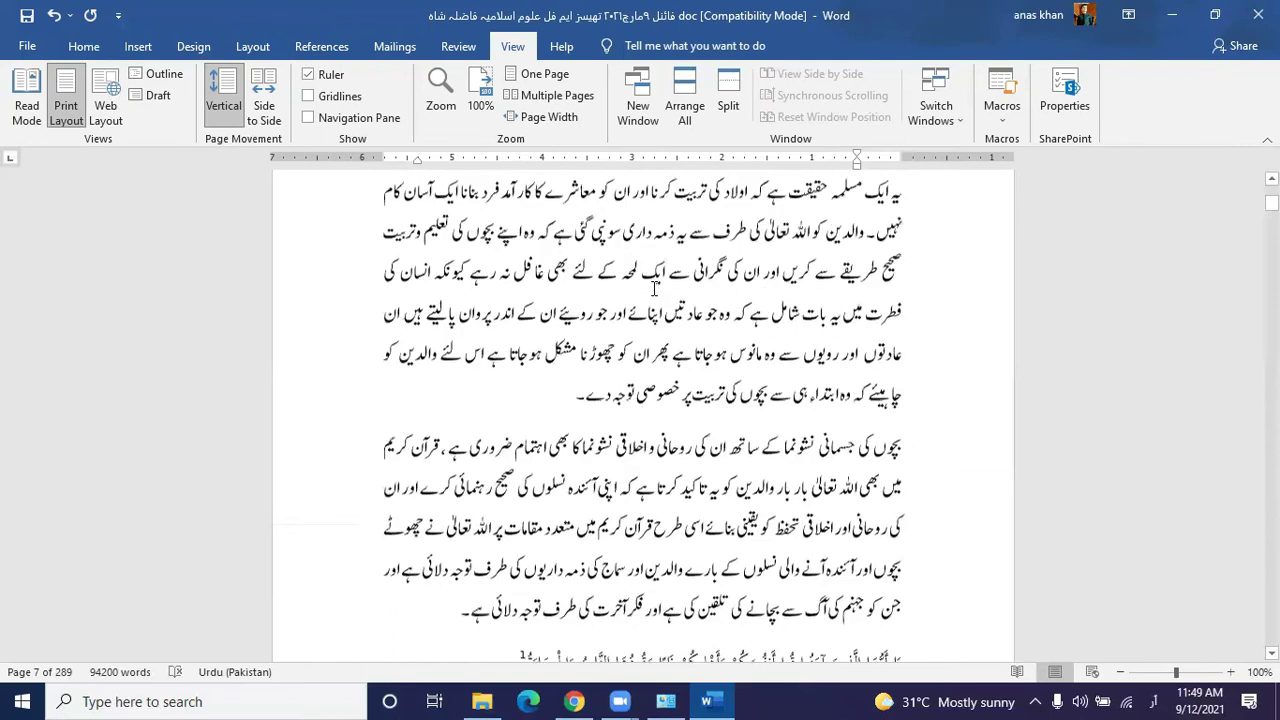
scroll(654, 288, up, 4)
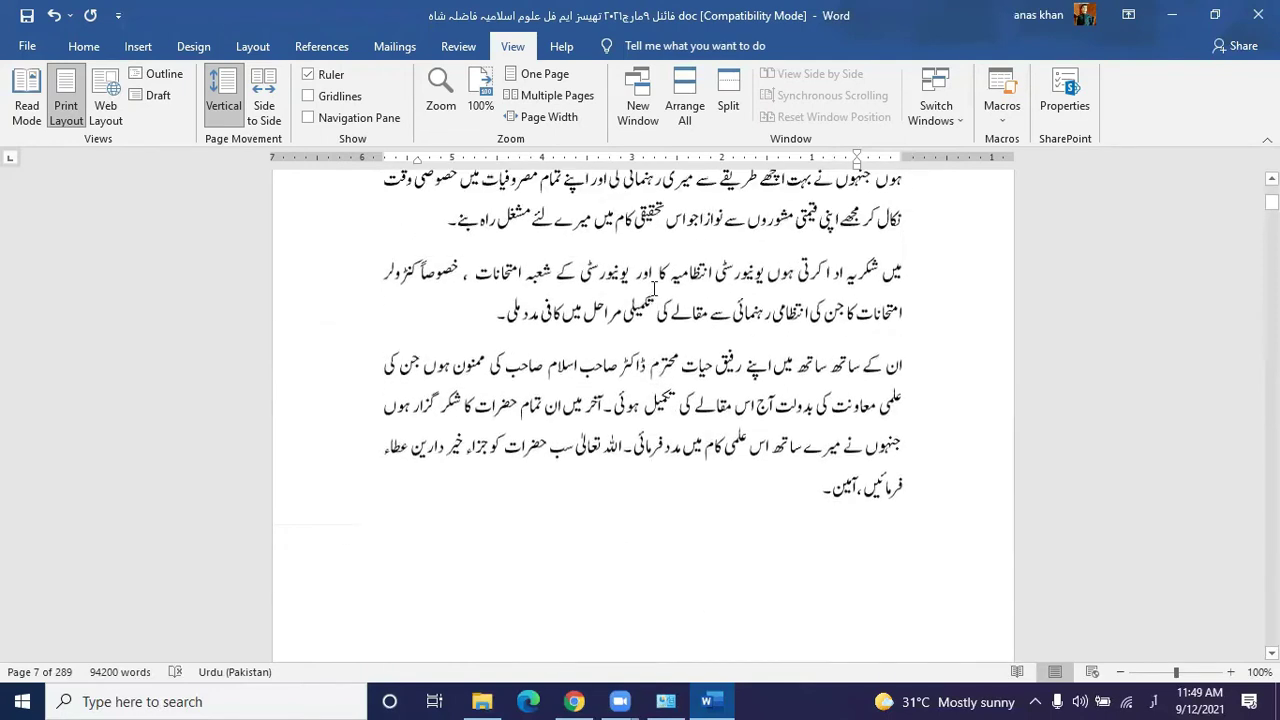
scroll(654, 290, up, 7)
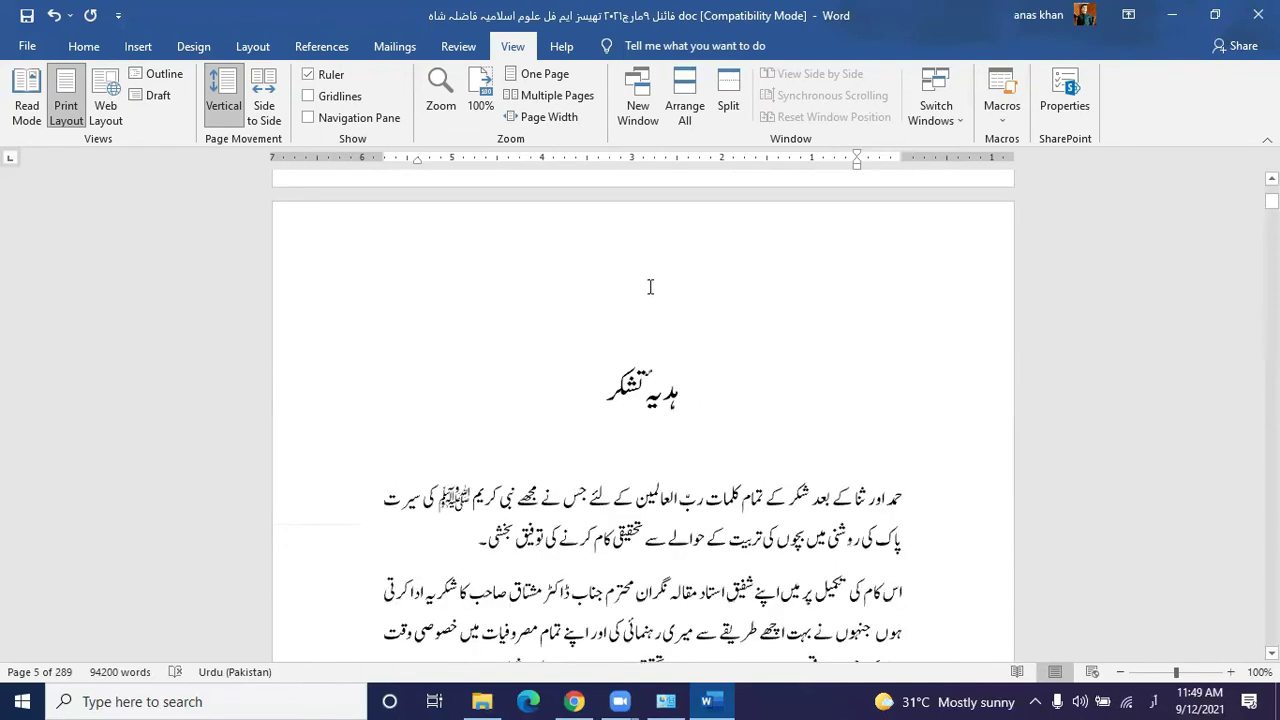
Step: Examine the Roman page numbering in the footers from the acknowledgement page through the introduction pages
scroll(635, 292, down, 6)
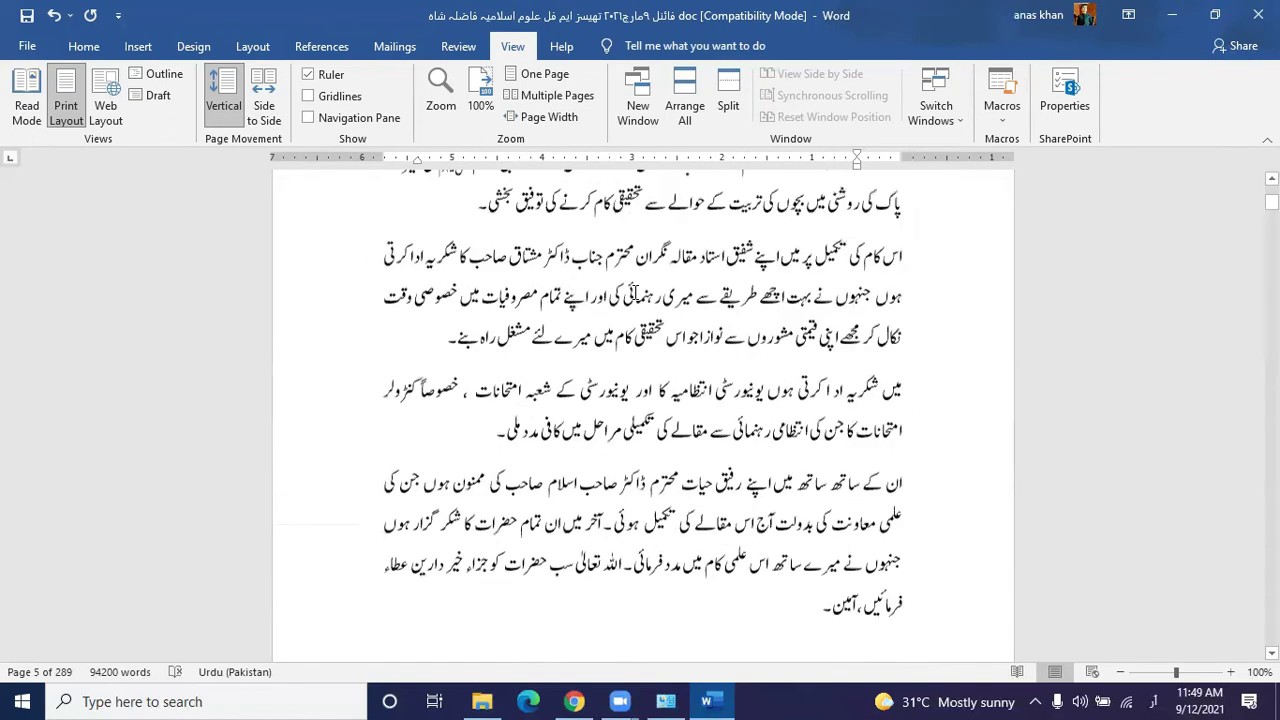
scroll(635, 292, down, 10)
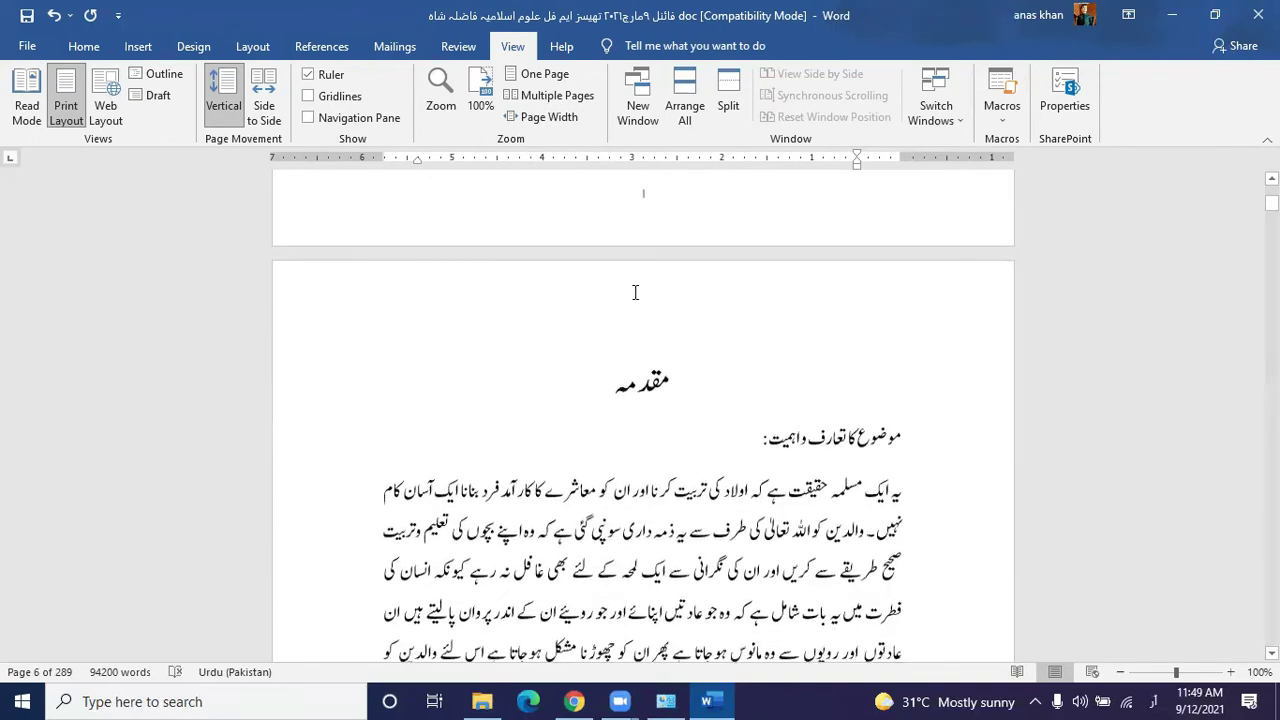
scroll(635, 292, down, 10)
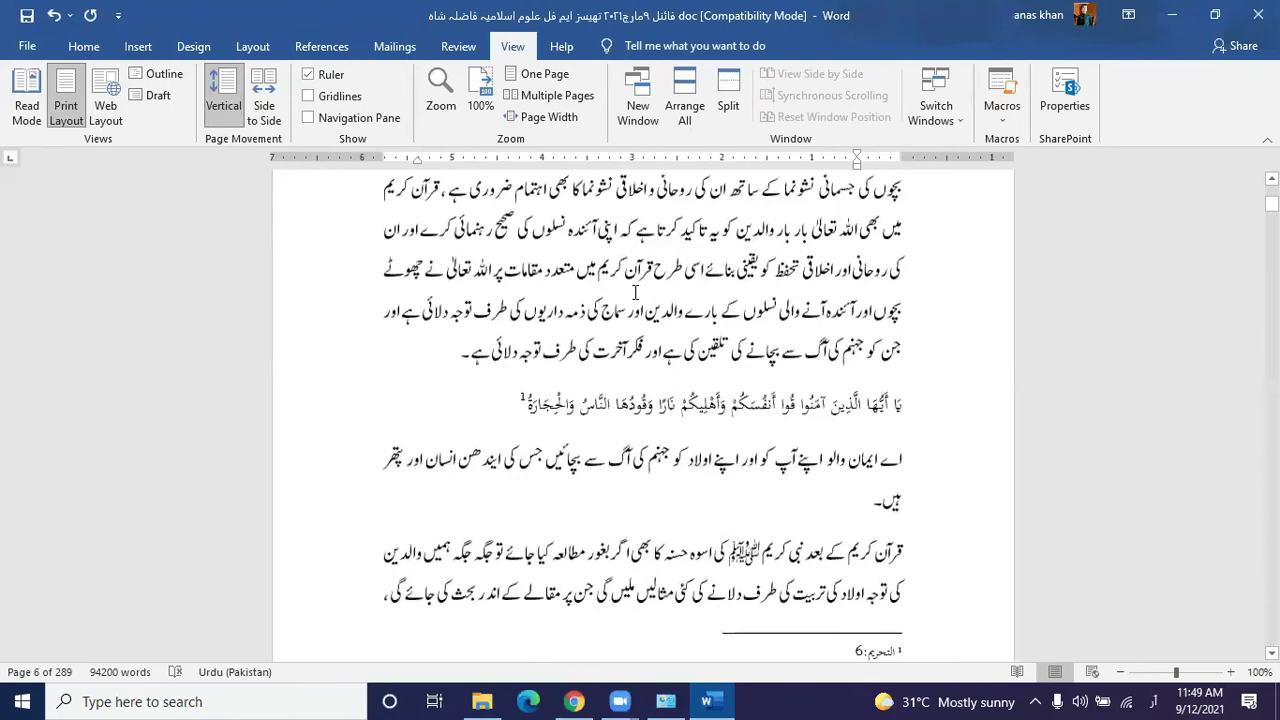
scroll(635, 292, down, 4)
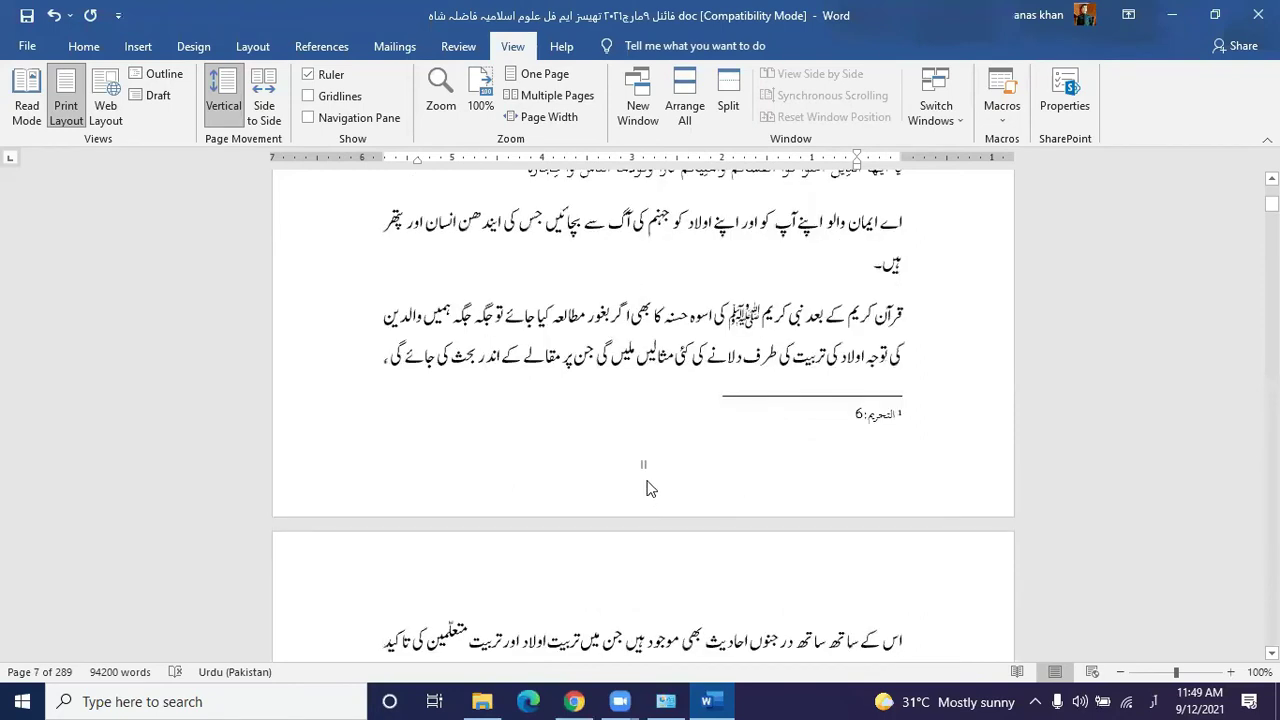
scroll(647, 485, down, 6)
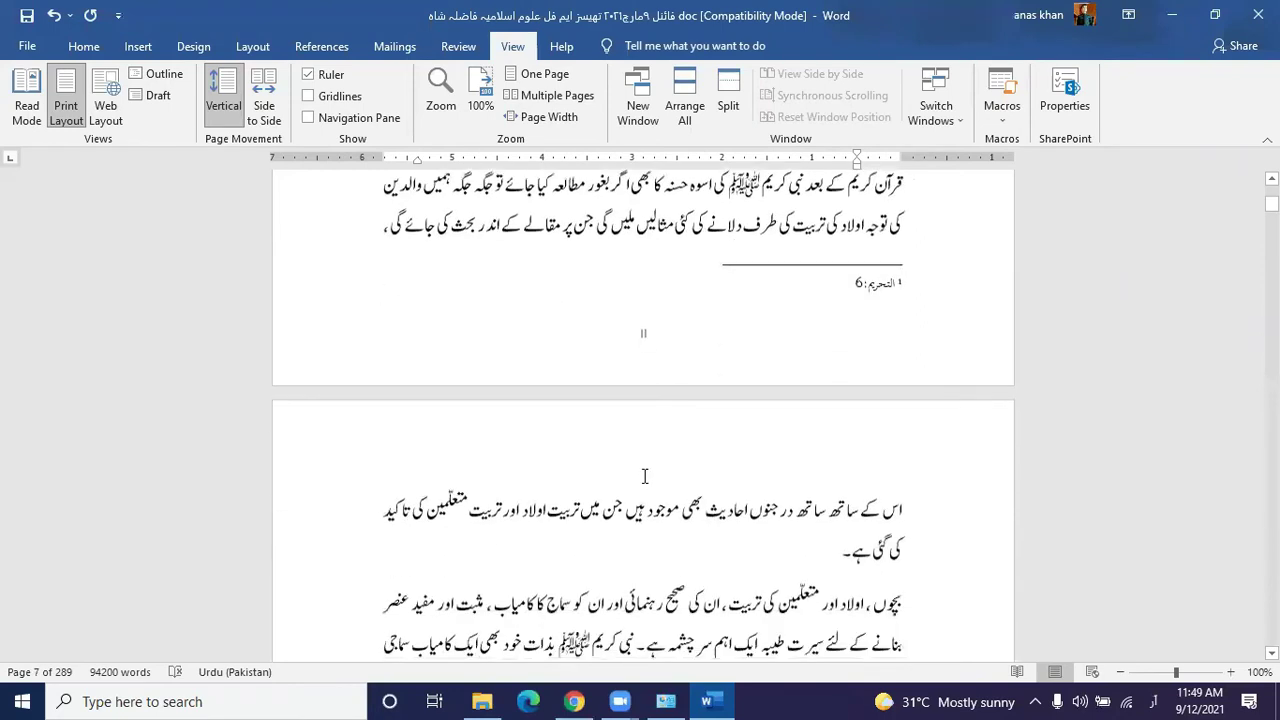
scroll(647, 485, down, 15)
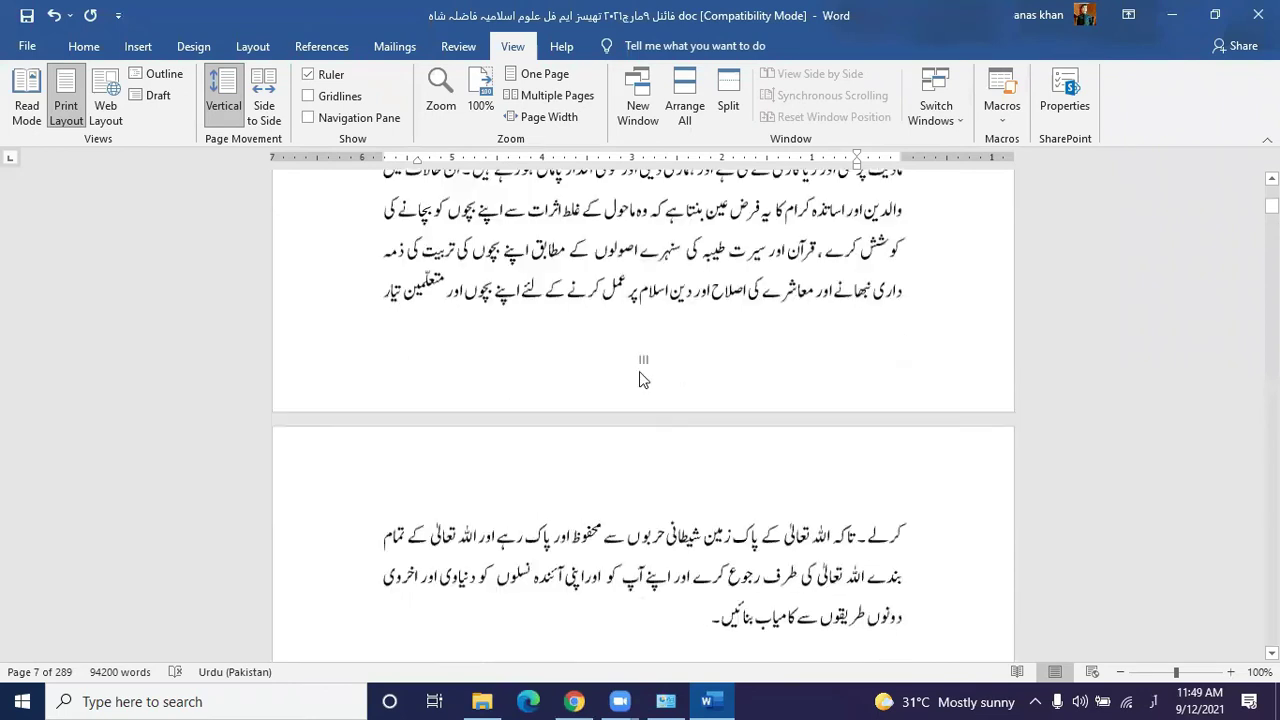
scroll(656, 428, down, 20)
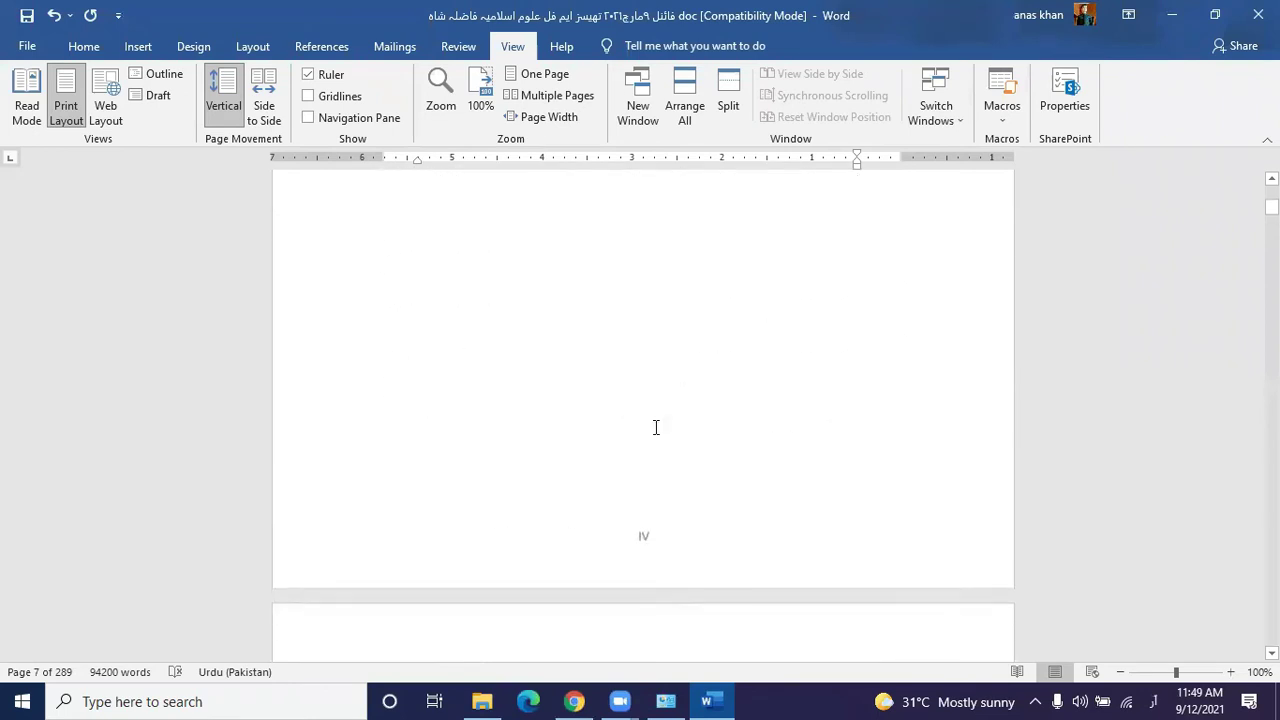
Step: Look through the remaining front matter and the table of contents up to the chapter one title page
scroll(656, 428, down, 6)
scroll(656, 428, down, 20)
scroll(648, 390, down, 15)
scroll(733, 493, down, 18)
scroll(733, 493, down, 20)
scroll(733, 493, down, 20)
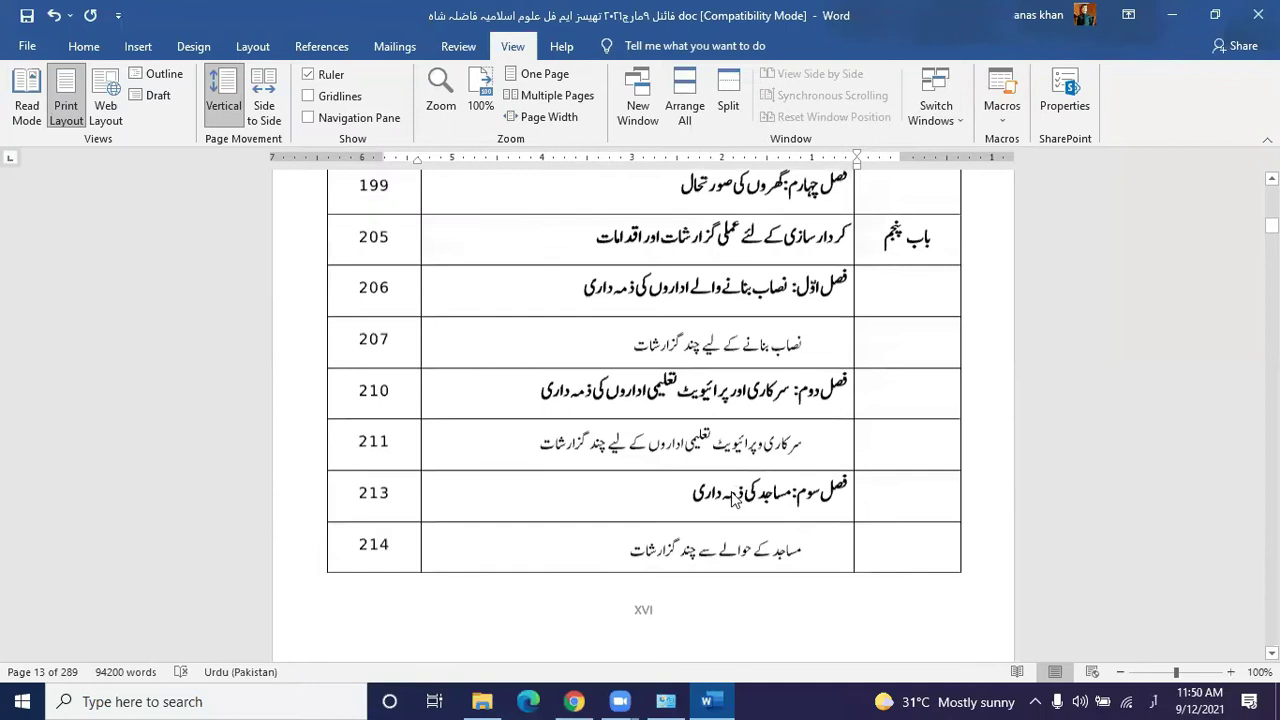
scroll(733, 493, down, 20)
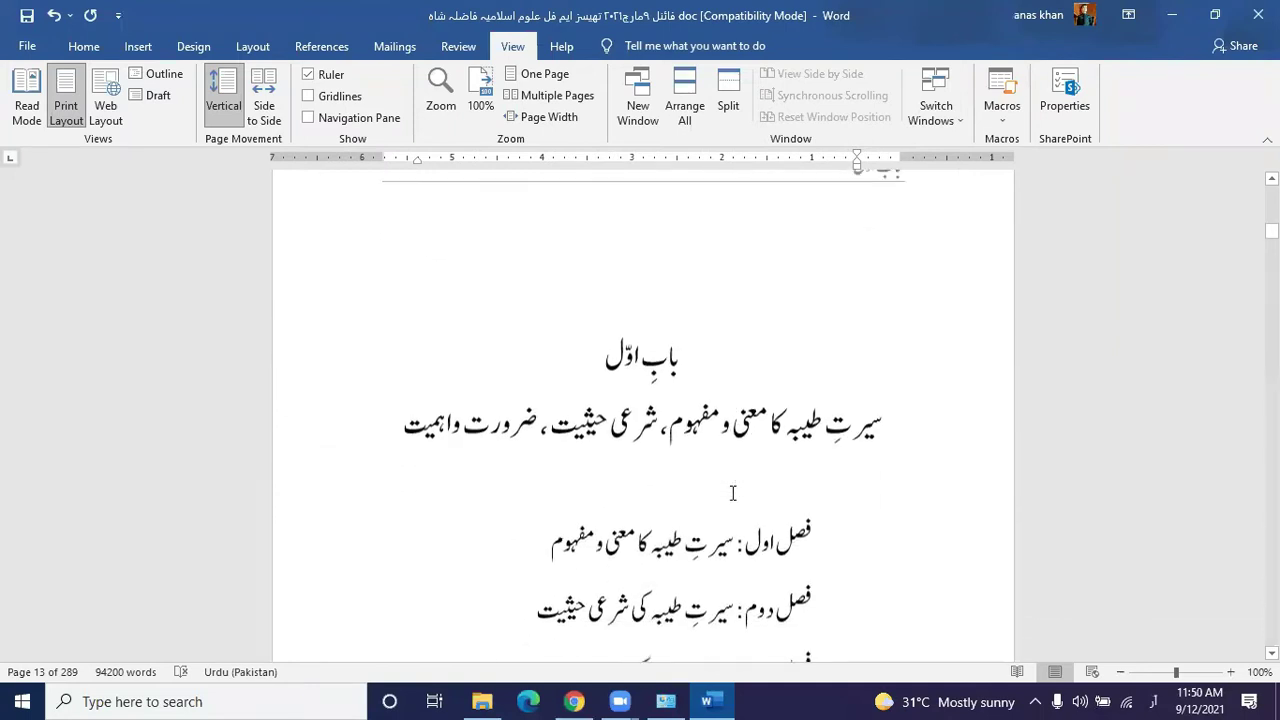
Step: Examine the chapter name in the header and the page numbering in the footer across chapter one's opening pages
scroll(733, 493, up, 5)
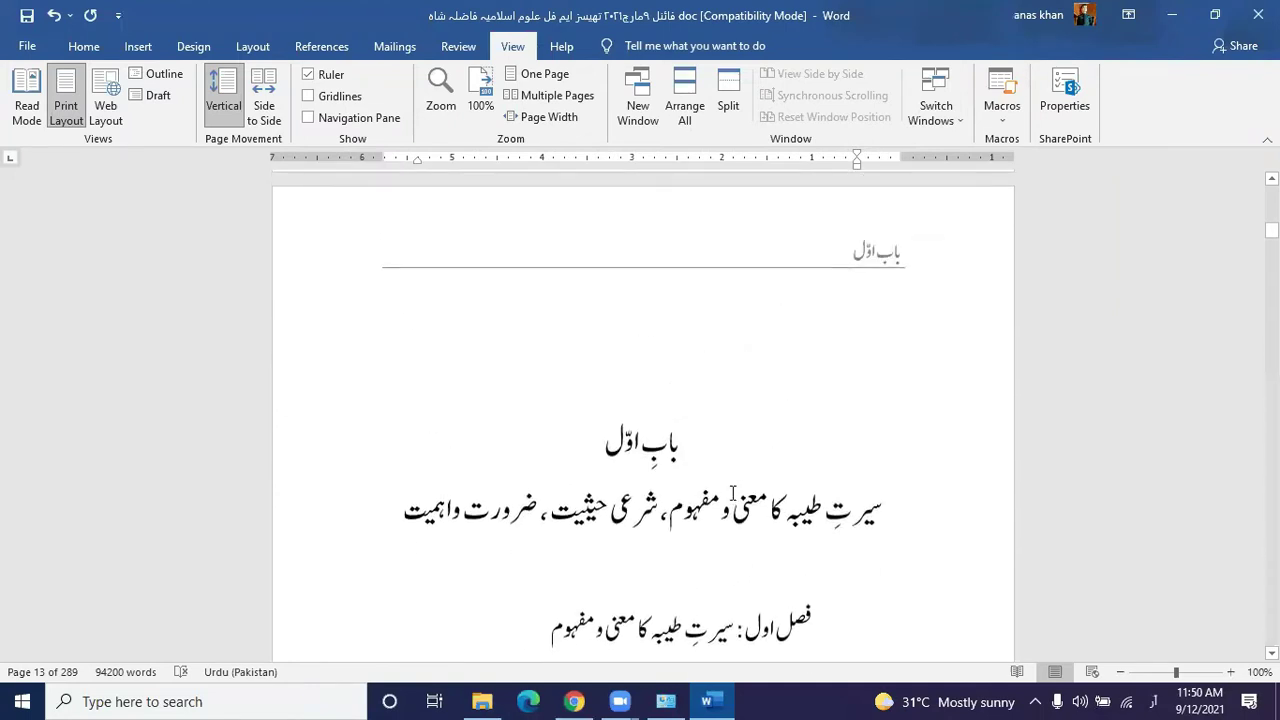
scroll(733, 493, down, 3)
scroll(745, 497, up, 5)
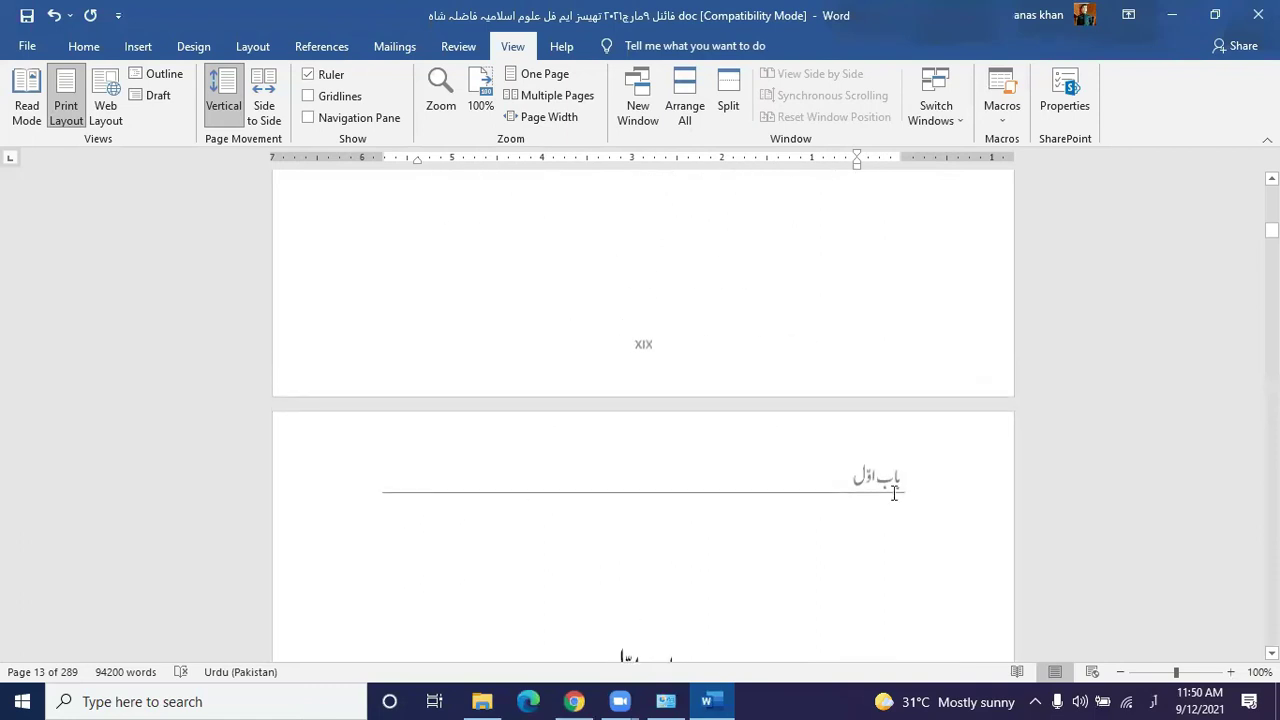
scroll(790, 487, down, 10)
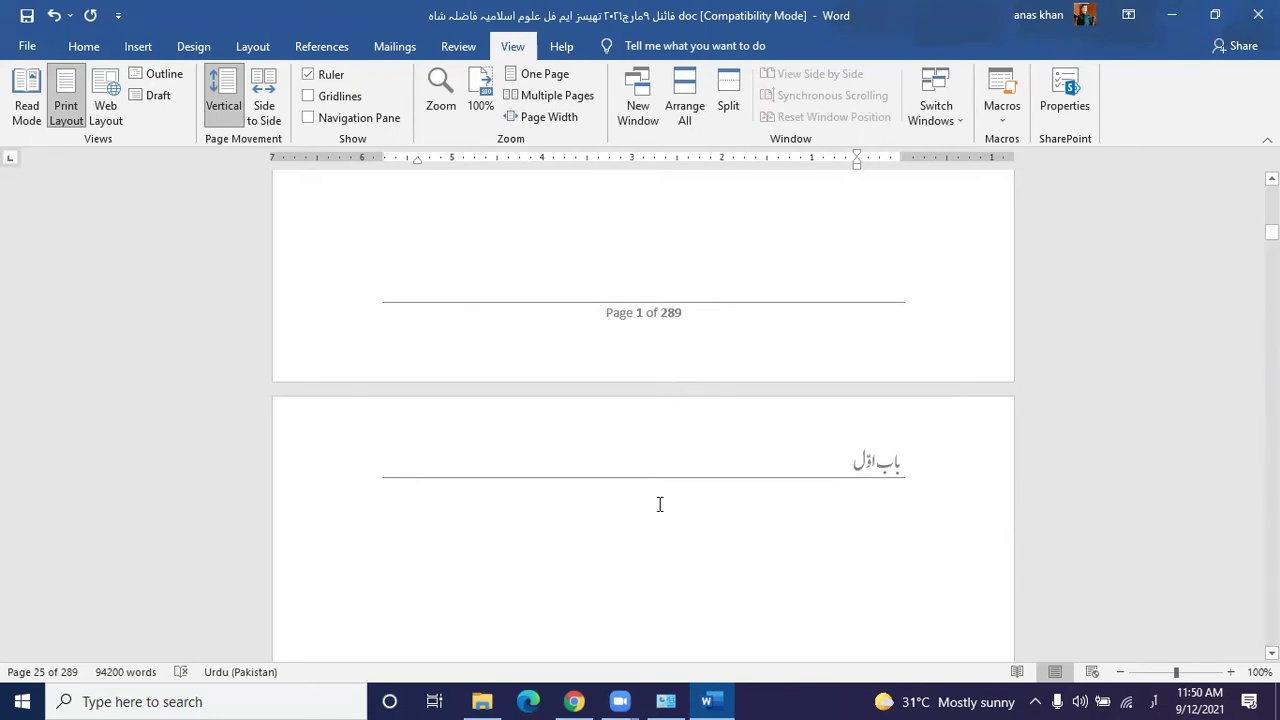
scroll(660, 504, down, 12)
scroll(684, 556, down, 12)
scroll(683, 469, down, 10)
scroll(683, 469, up, 10)
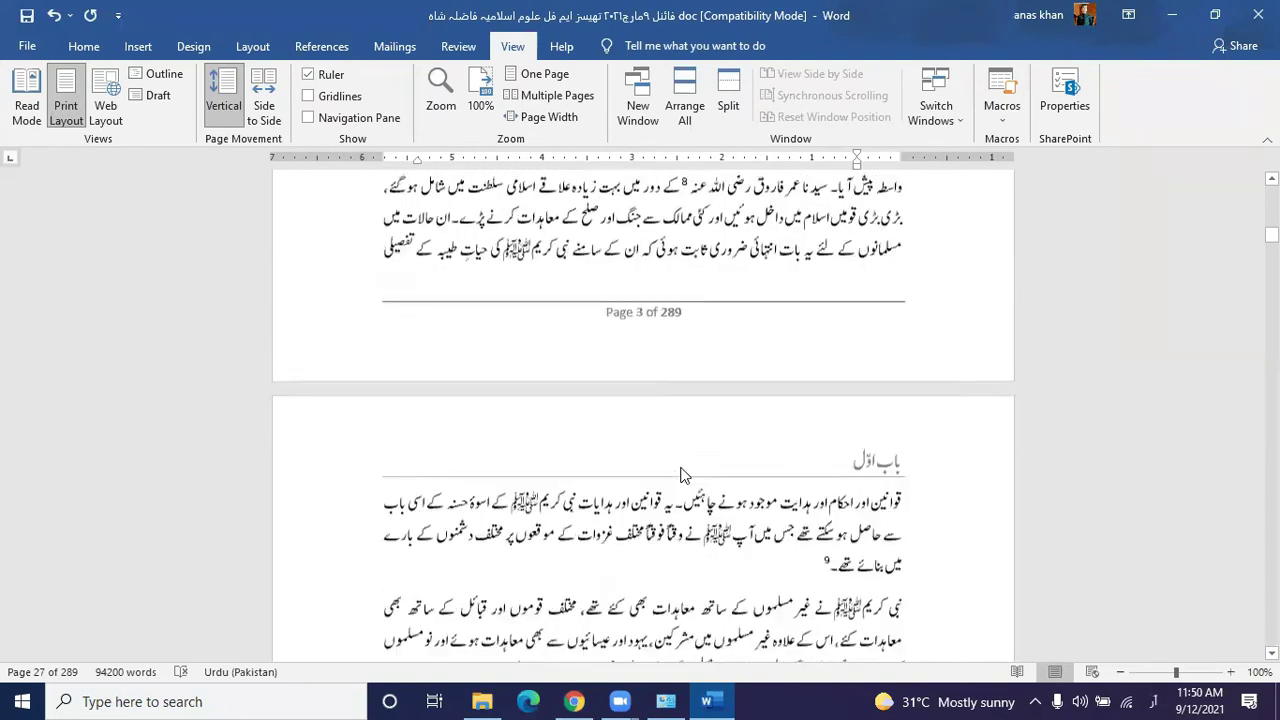
scroll(683, 469, up, 5)
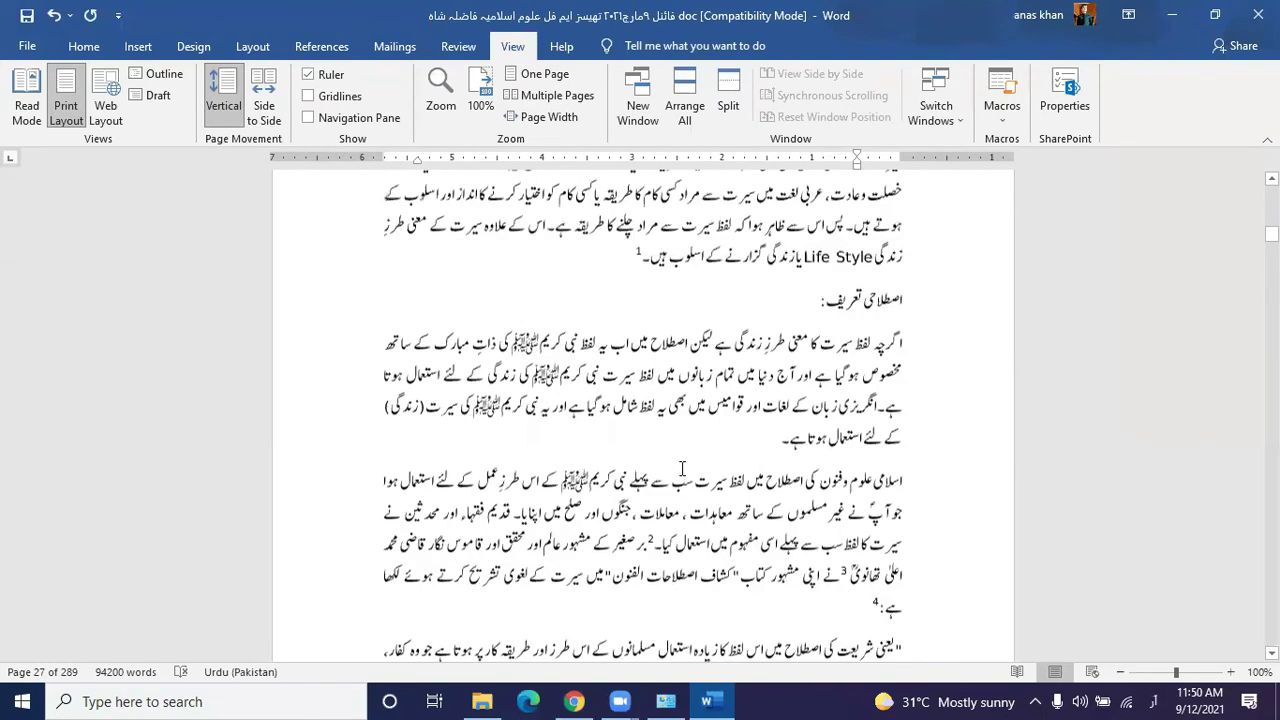
scroll(669, 469, up, 8)
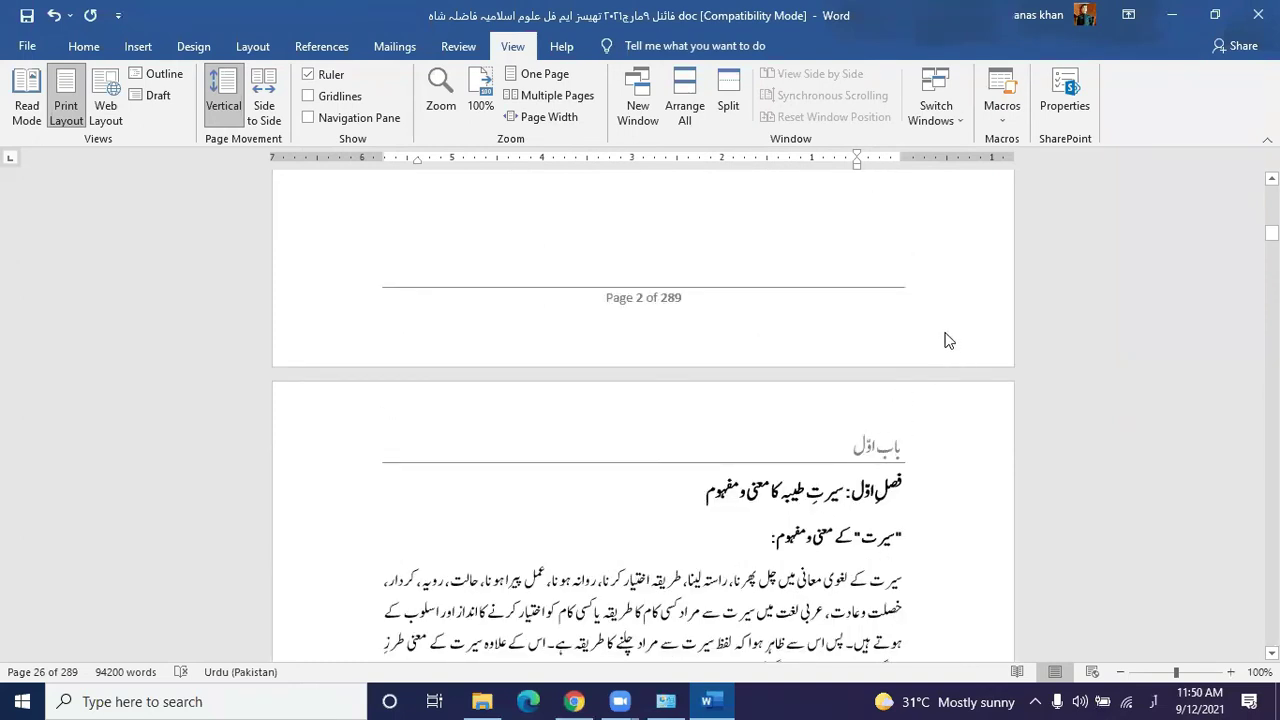
scroll(826, 512, up, 8)
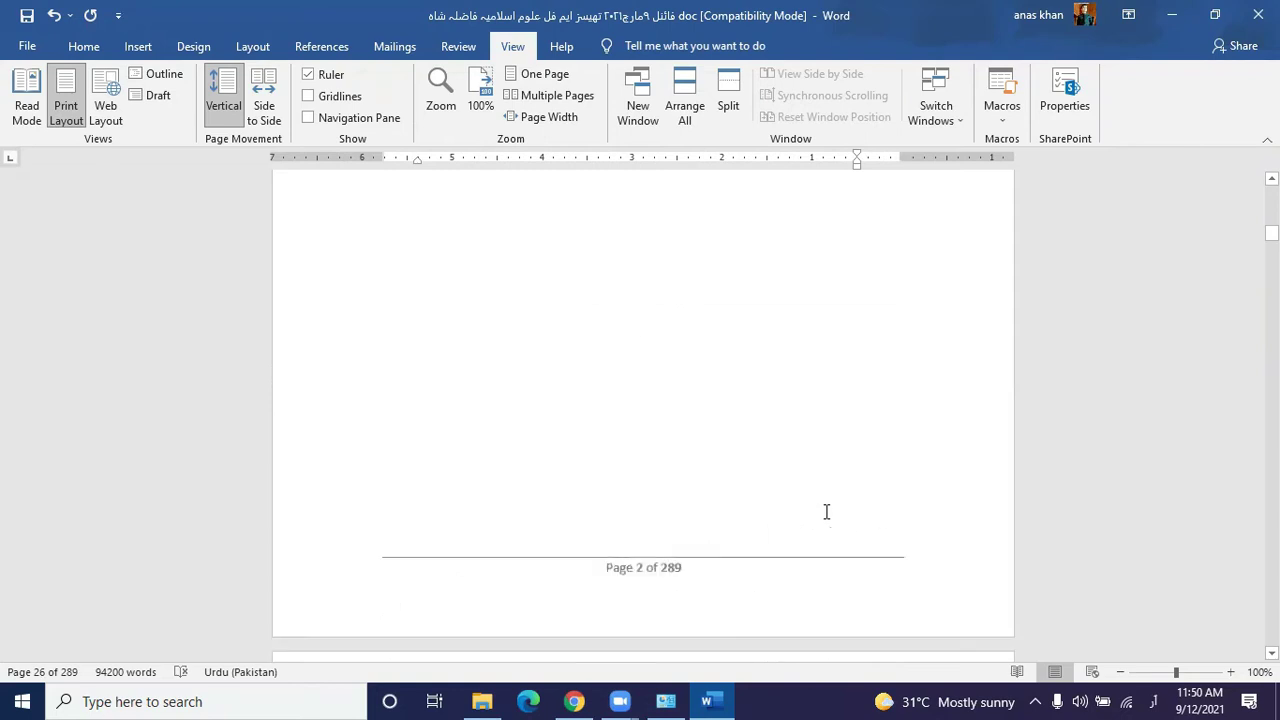
scroll(826, 512, up, 4)
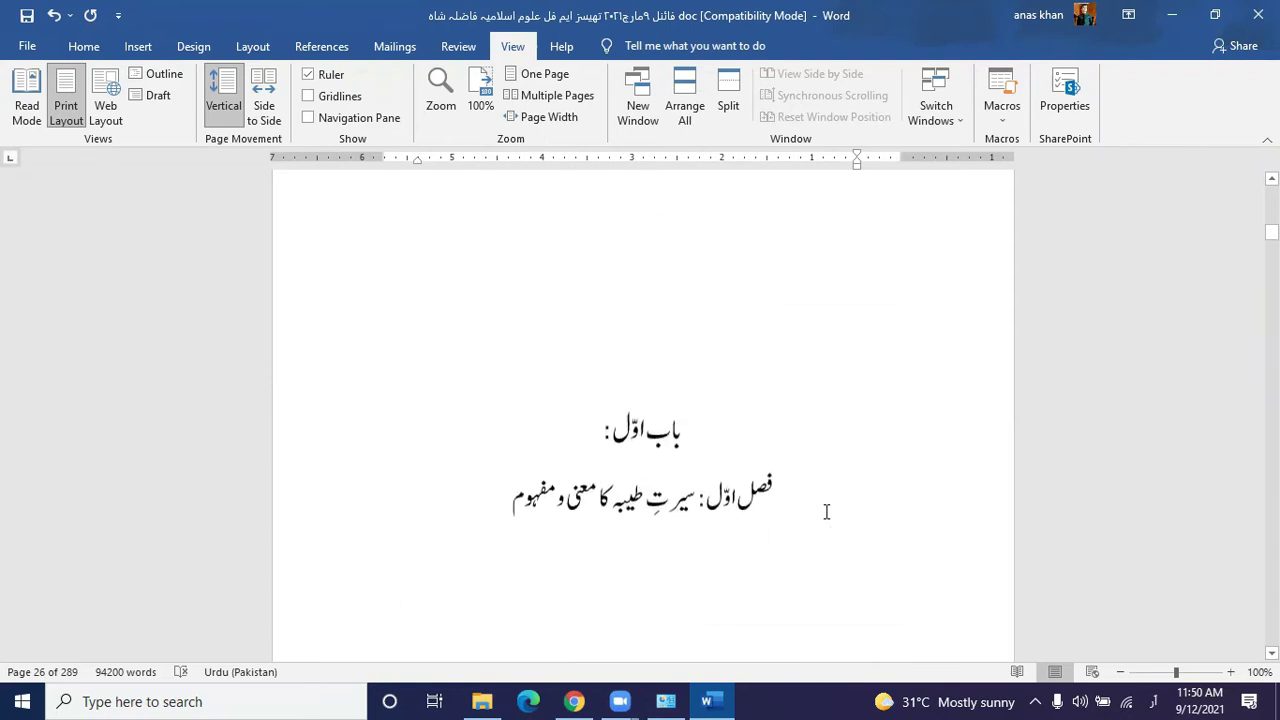
scroll(826, 512, up, 10)
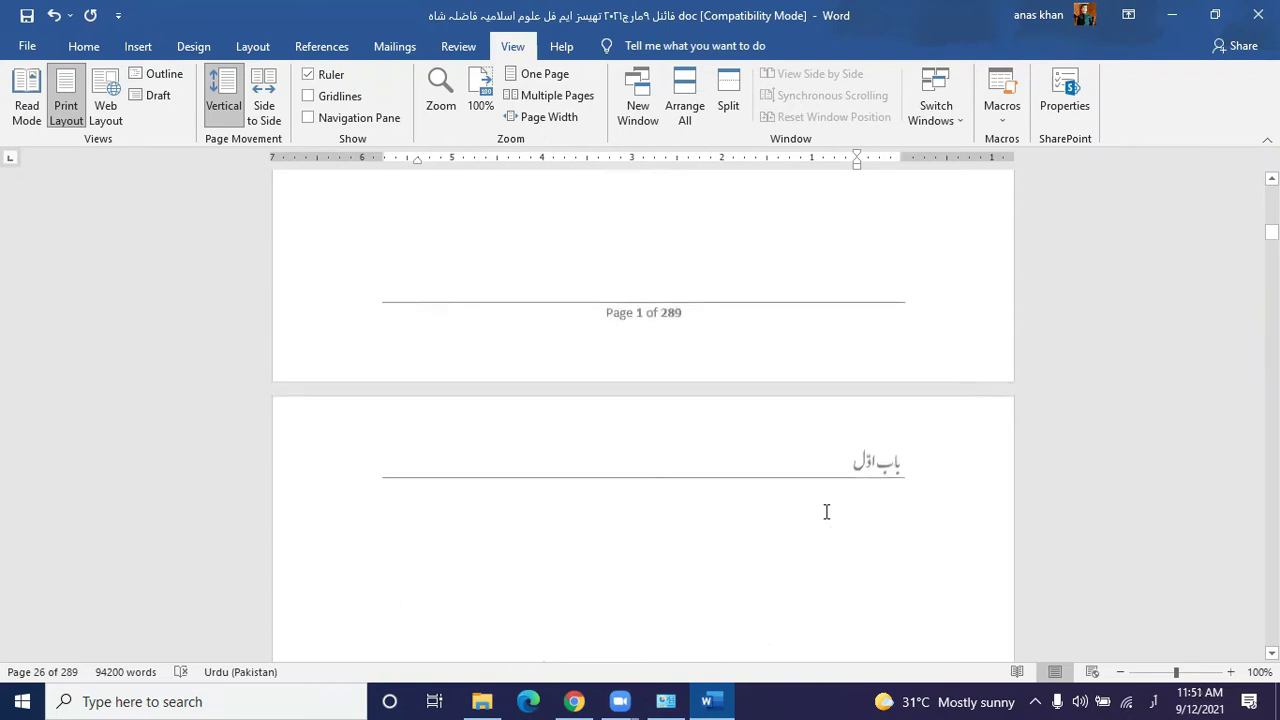
Step: Compare the footer numbering on the last front-matter page with that on chapter one's first pages
scroll(826, 518, down, 19)
scroll(826, 512, up, 8)
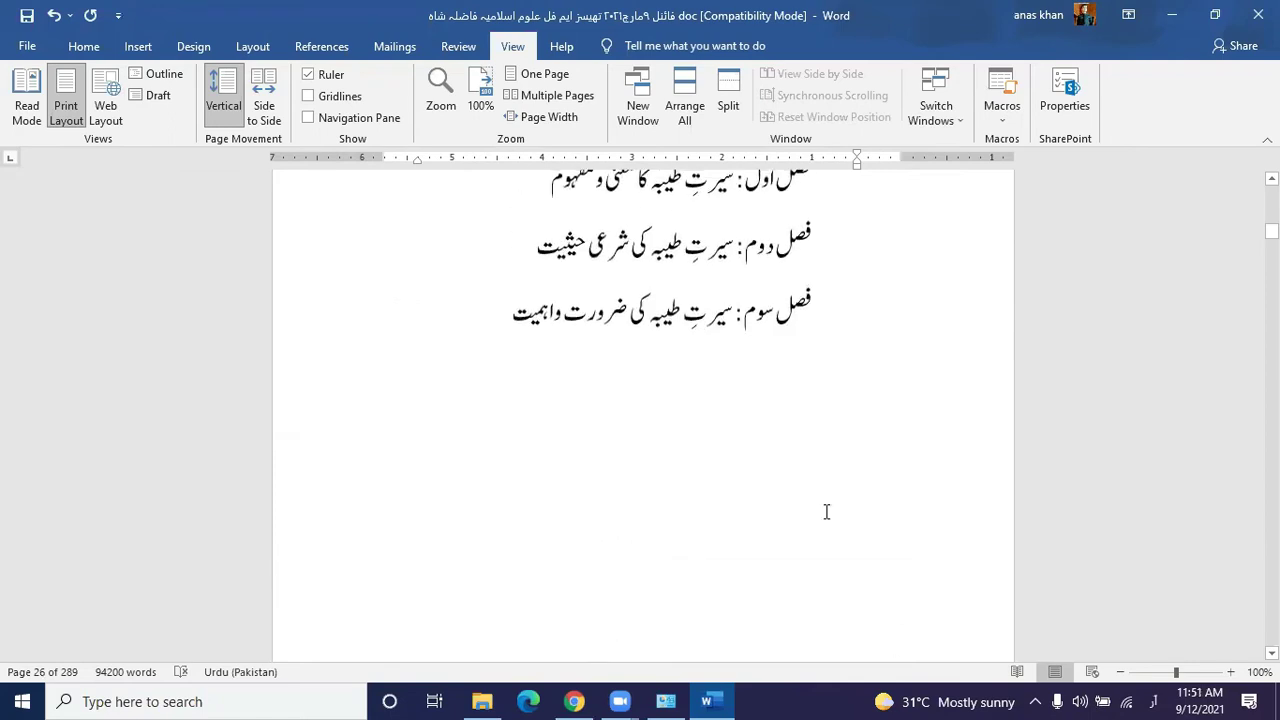
scroll(826, 512, up, 8)
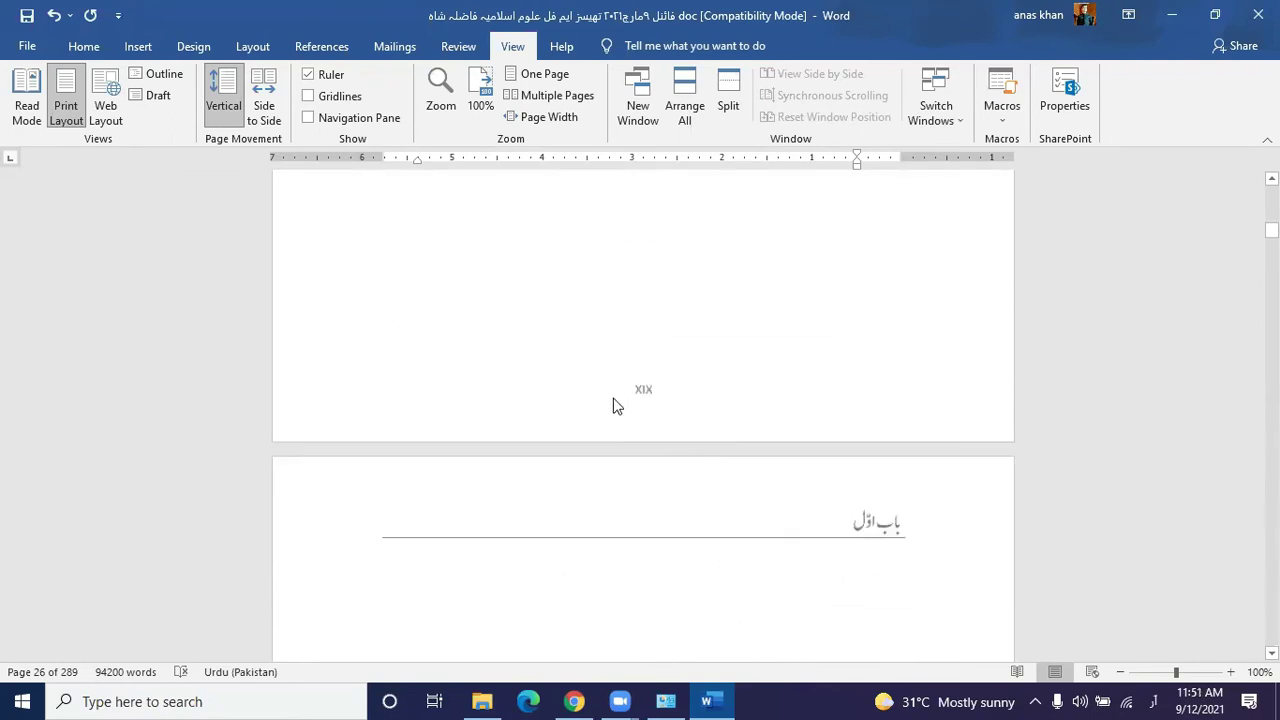
scroll(660, 435, down, 18)
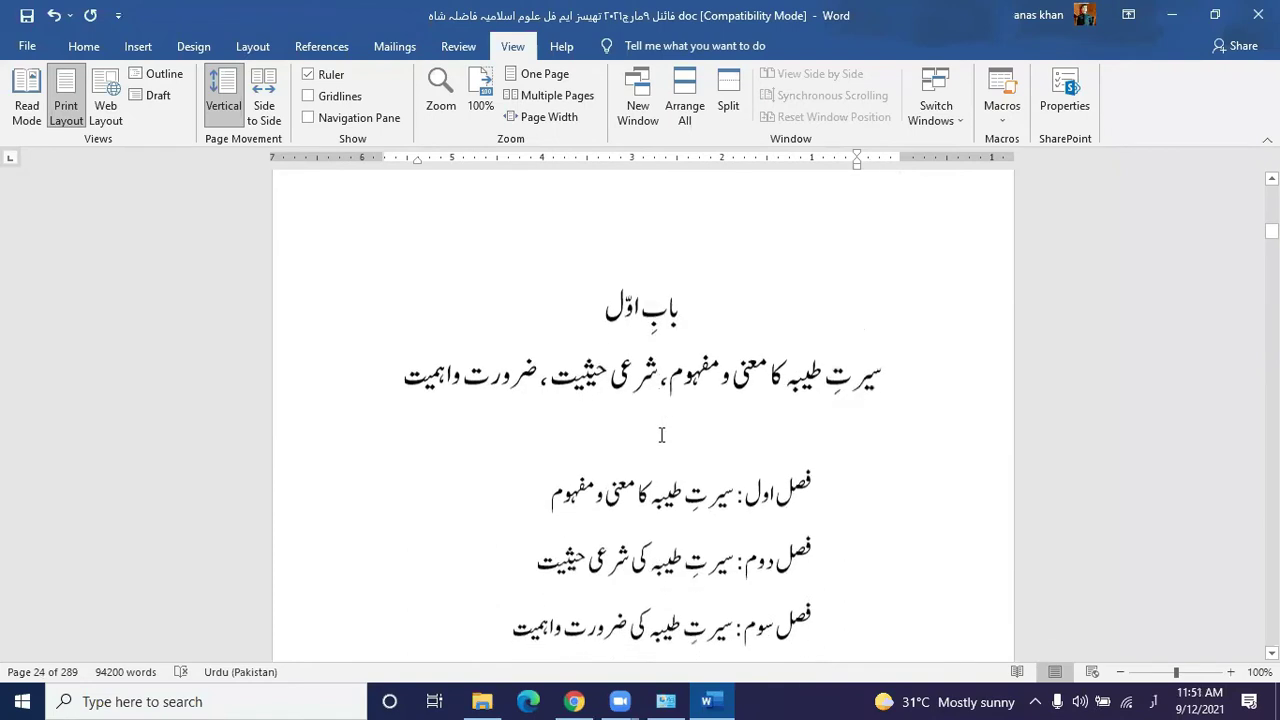
scroll(661, 435, down, 11)
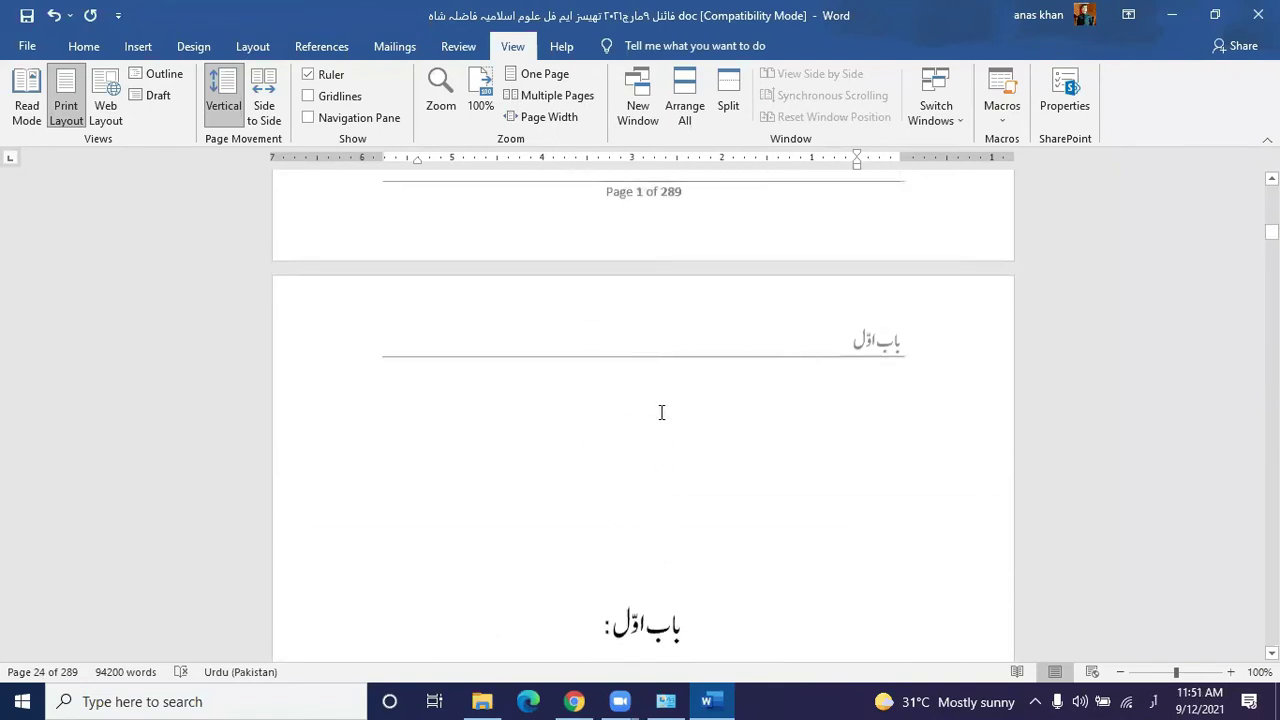
scroll(640, 290, up, 3)
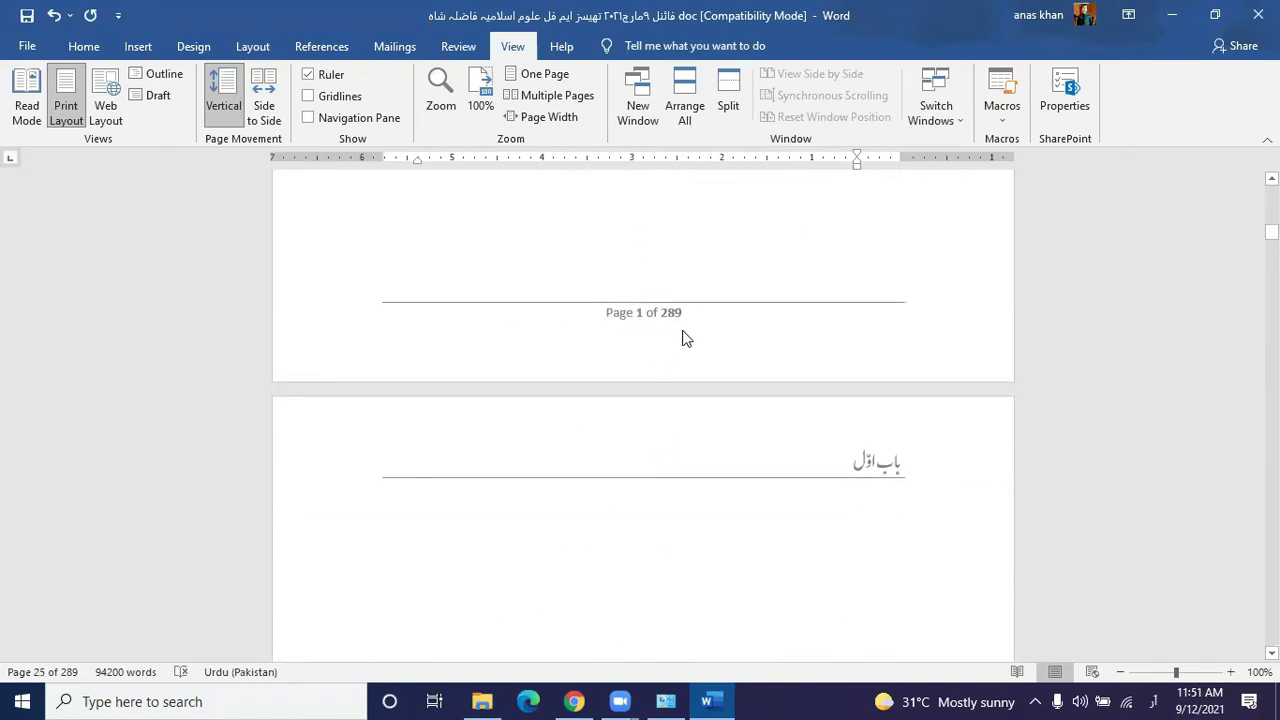
scroll(686, 354, down, 8)
scroll(686, 354, up, 8)
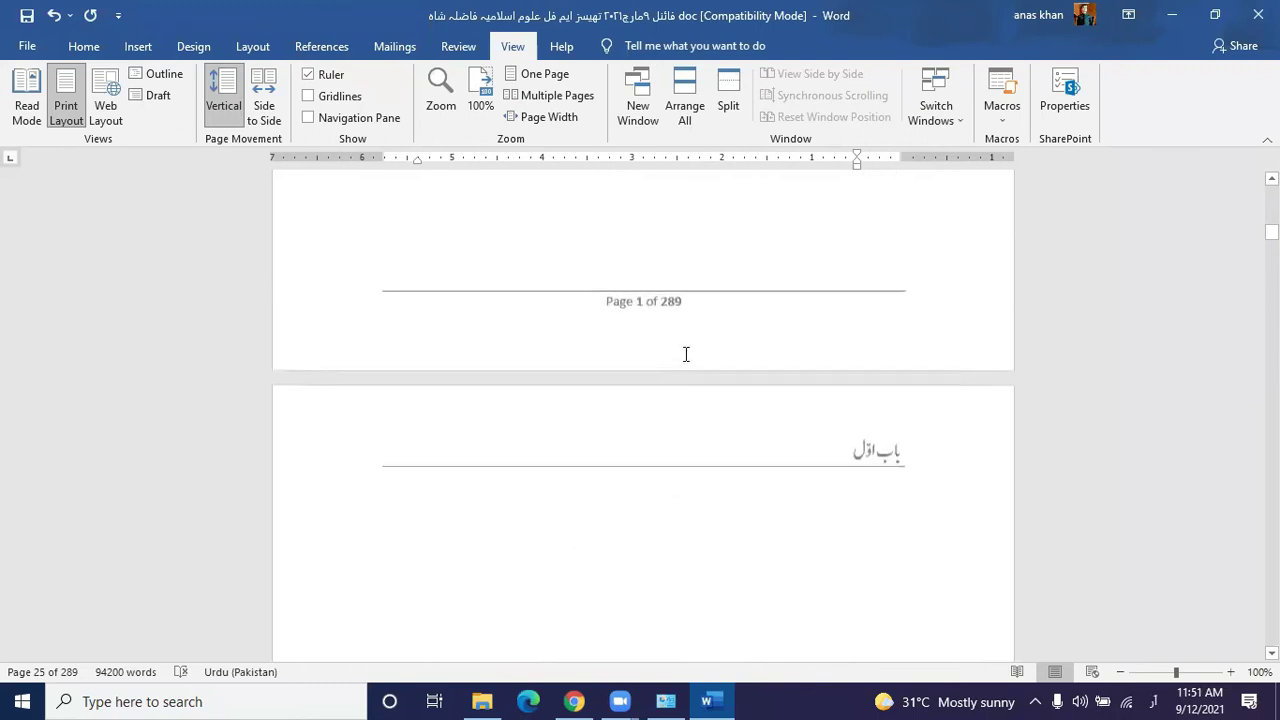
Step: Return to the beginning of the thesis and check the footers of the title, Bismillah, certificate and declaration pages
scroll(686, 354, up, 4)
scroll(686, 437, up, 20)
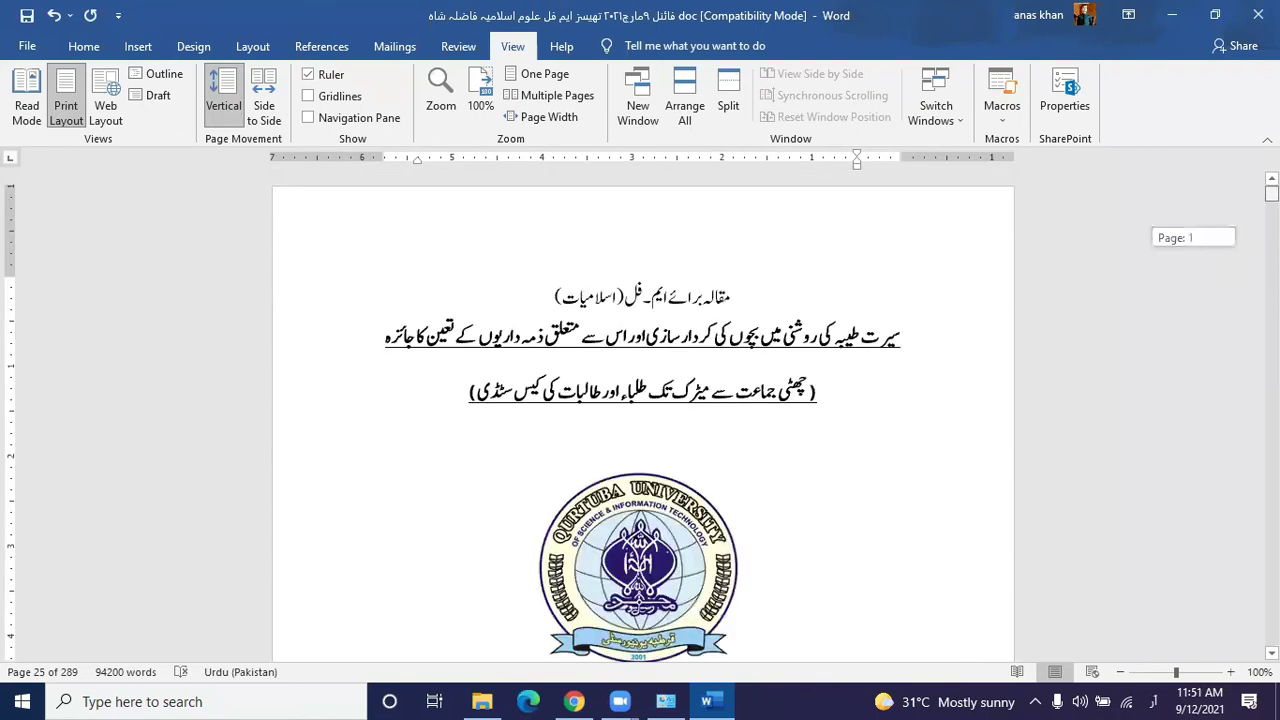
scroll(686, 437, down, 18)
scroll(688, 438, down, 3)
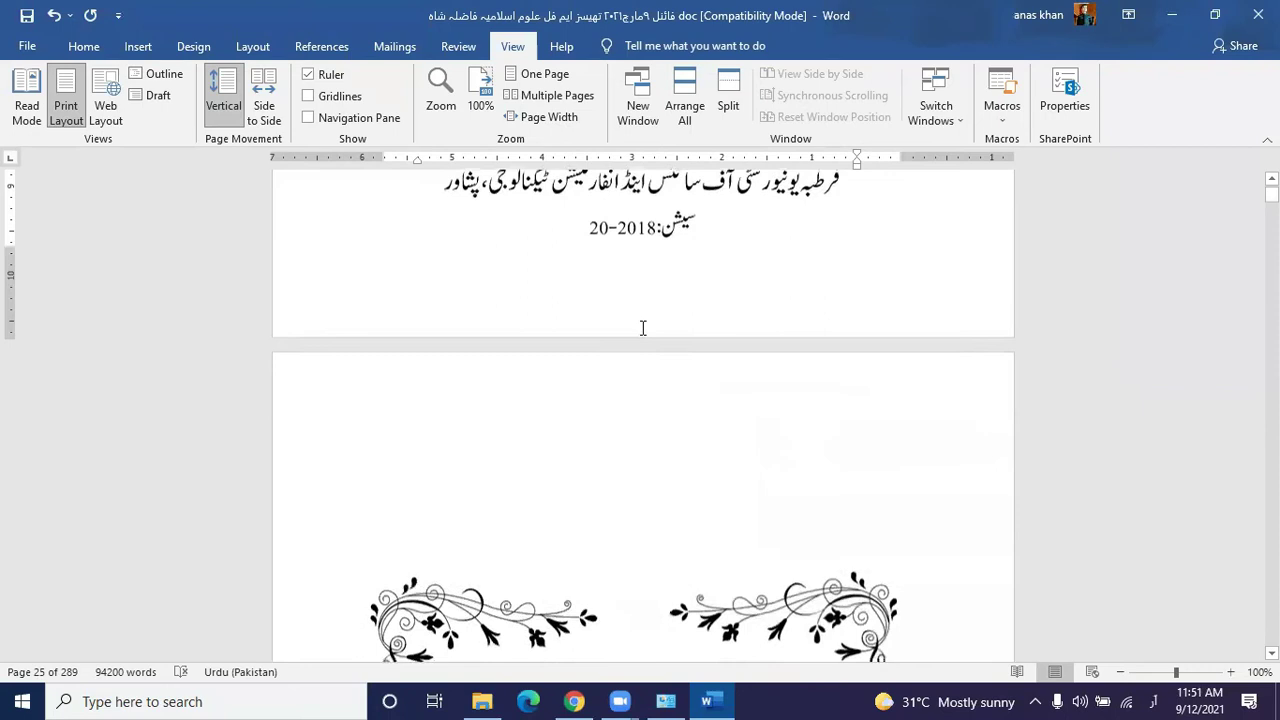
scroll(658, 577, down, 4)
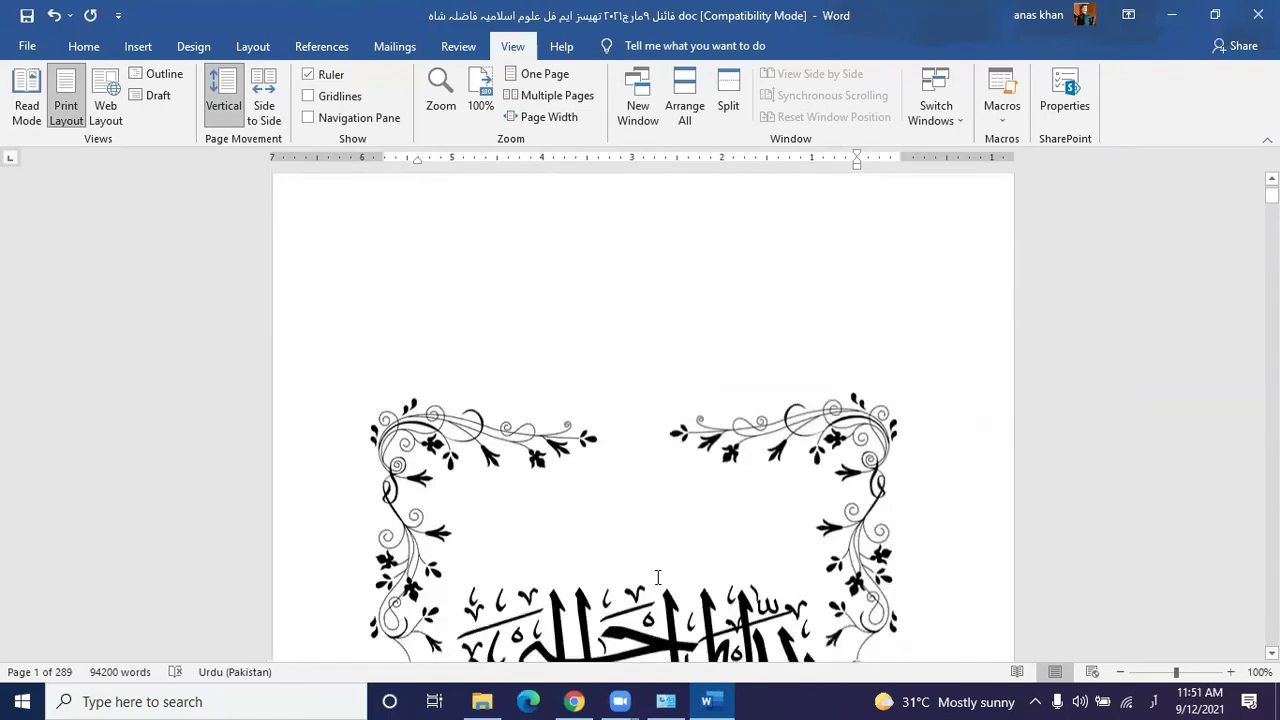
scroll(658, 577, down, 20)
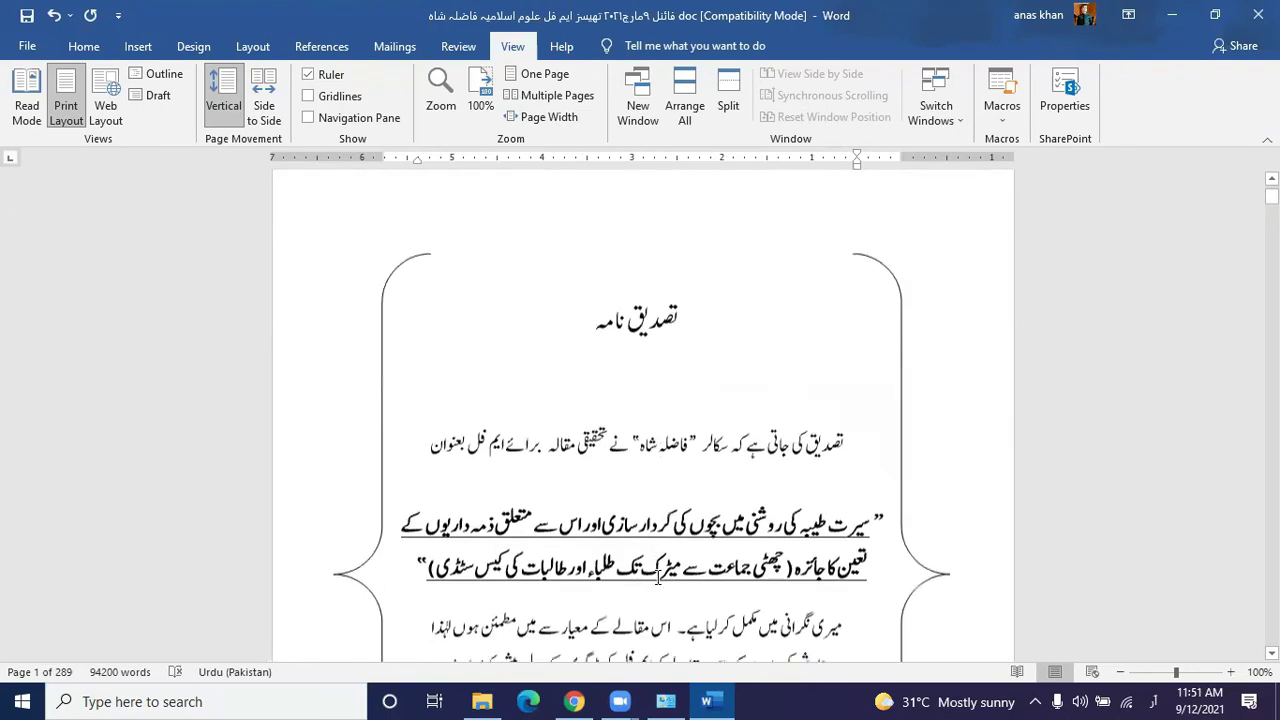
scroll(658, 577, down, 20)
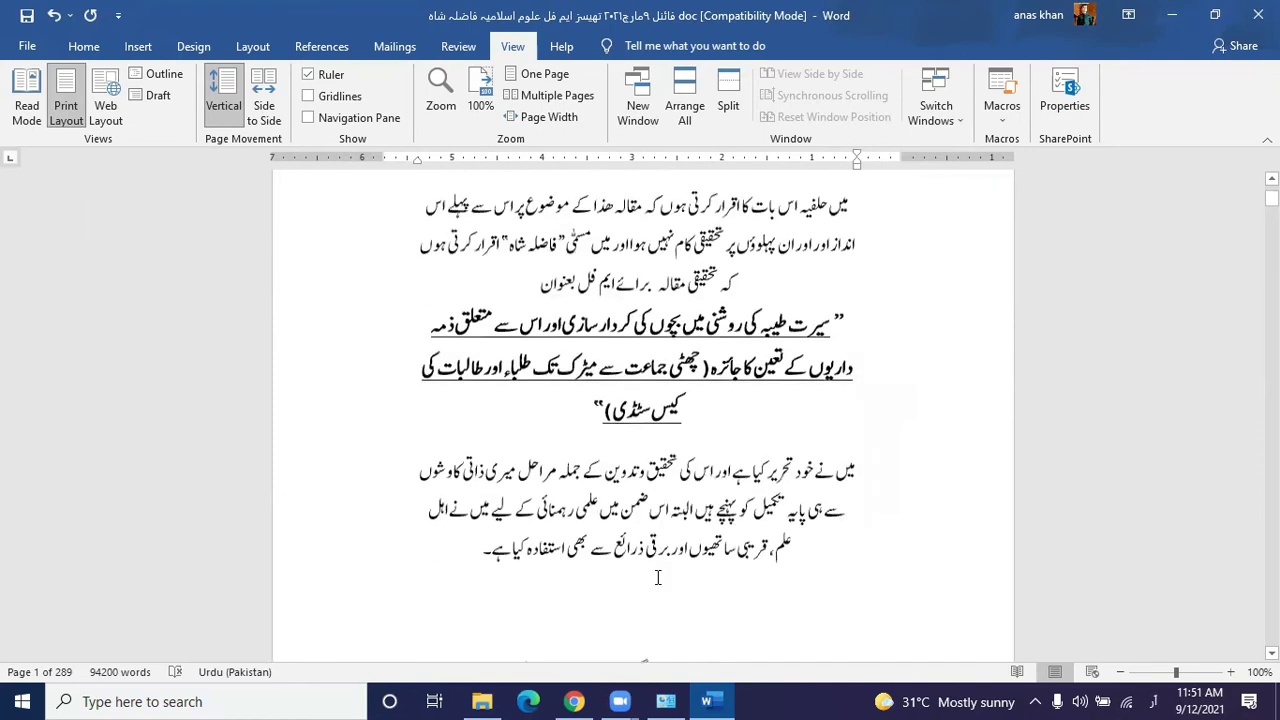
scroll(658, 577, down, 4)
scroll(658, 577, up, 5)
scroll(731, 395, down, 15)
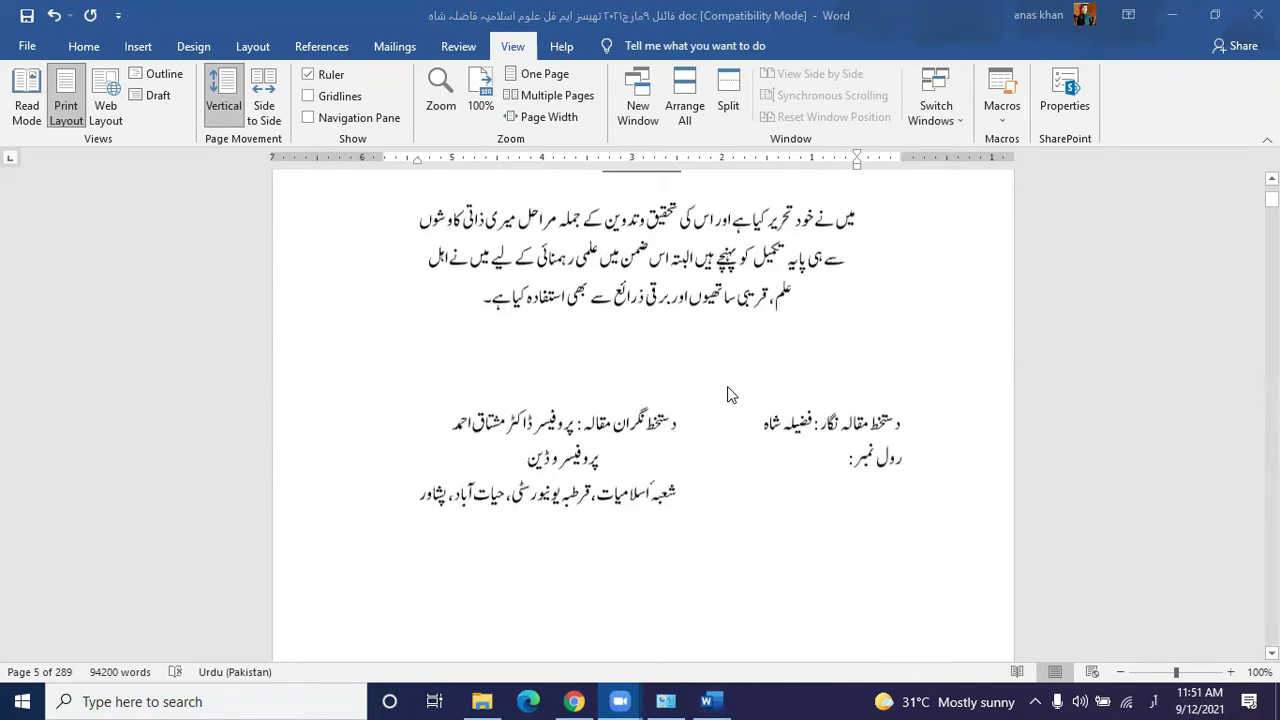
Step: Turn on the section number display in the status bar for the thesis
scroll(731, 395, down, 1)
scroll(663, 474, up, 8)
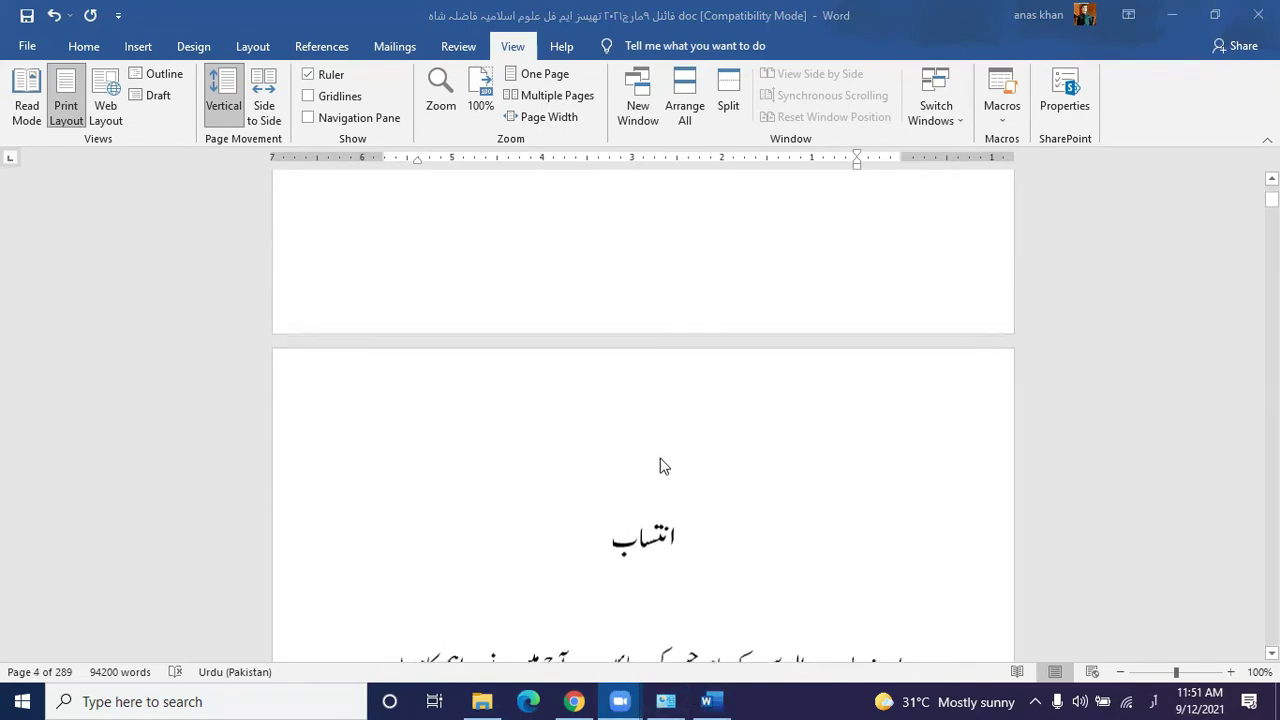
click(647, 476)
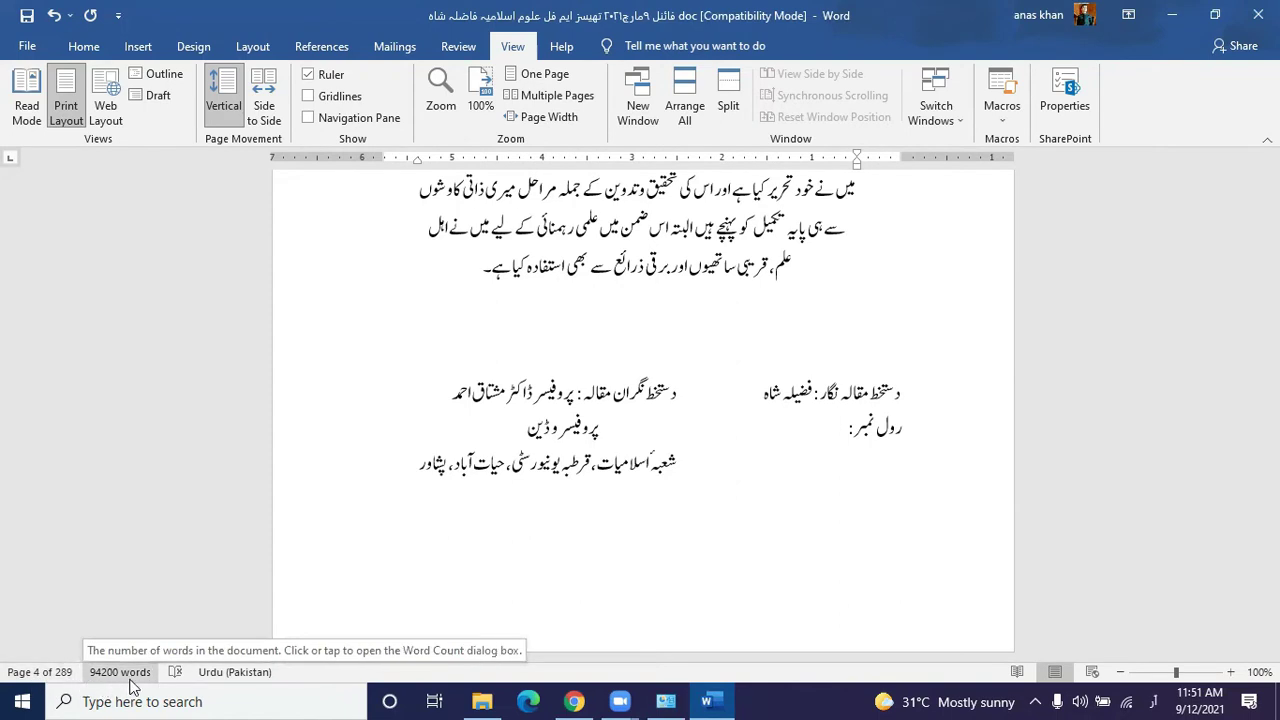
right_click(337, 675)
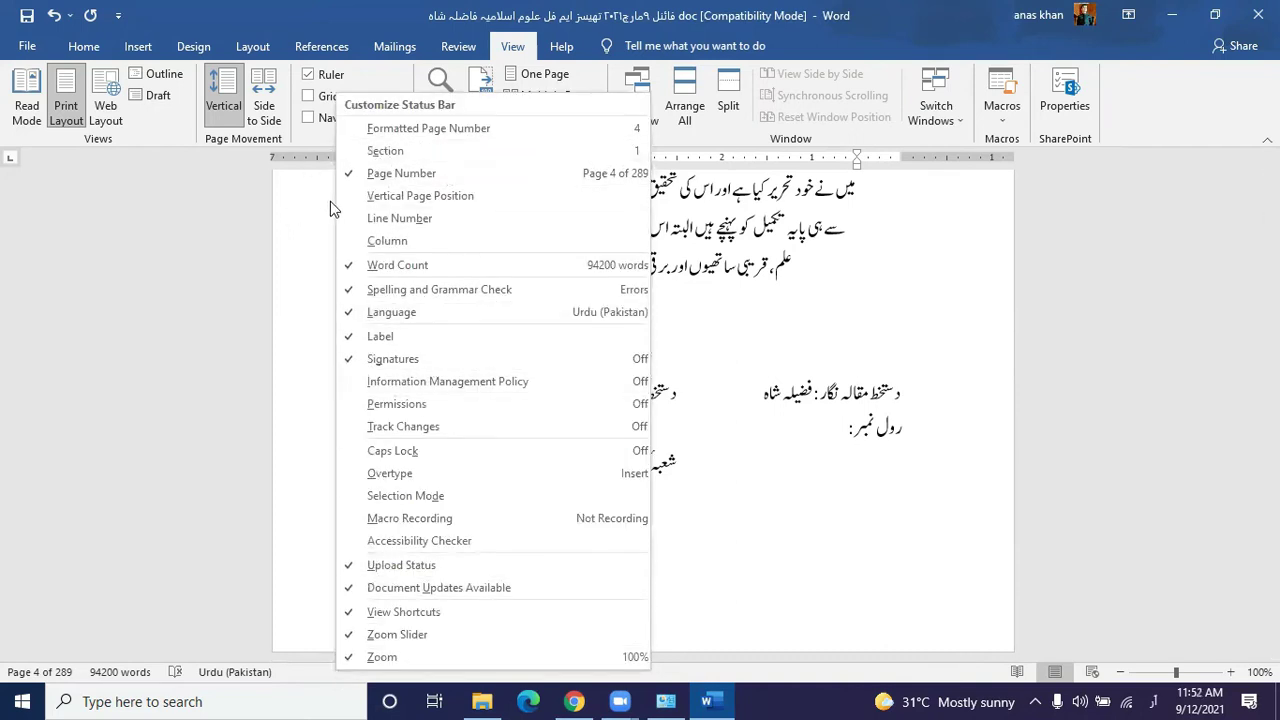
click(386, 154)
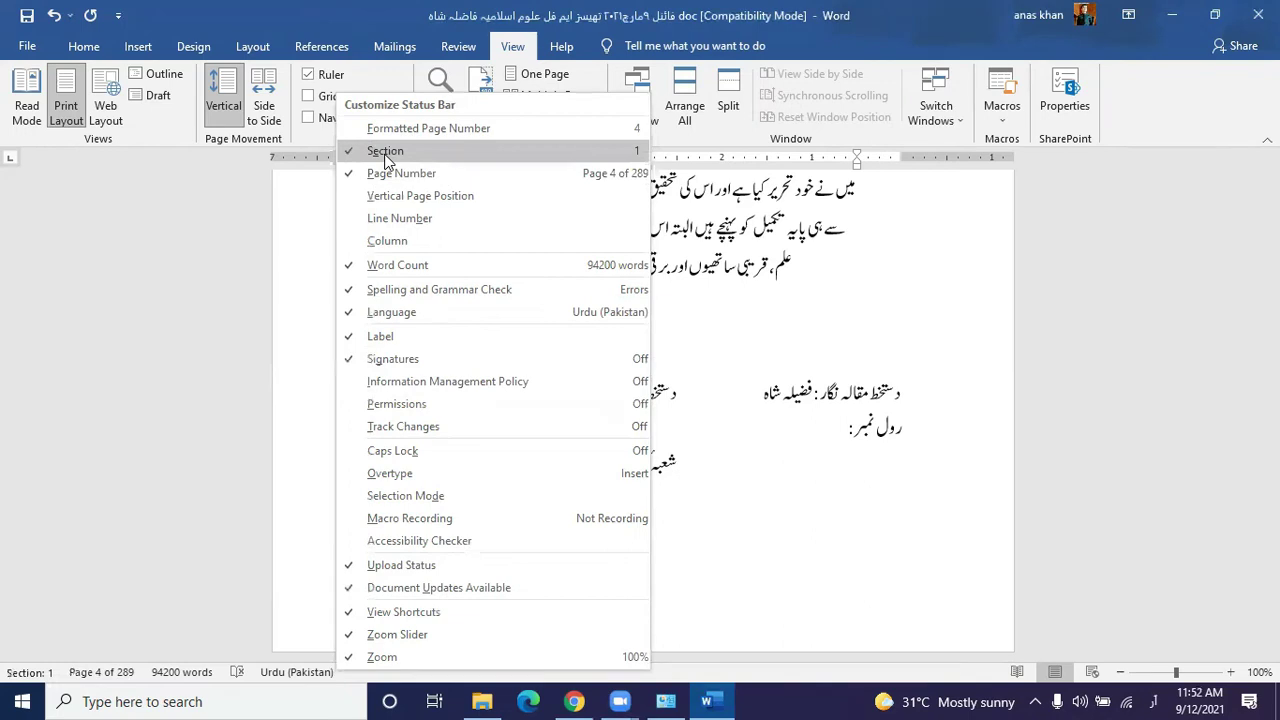
click(202, 418)
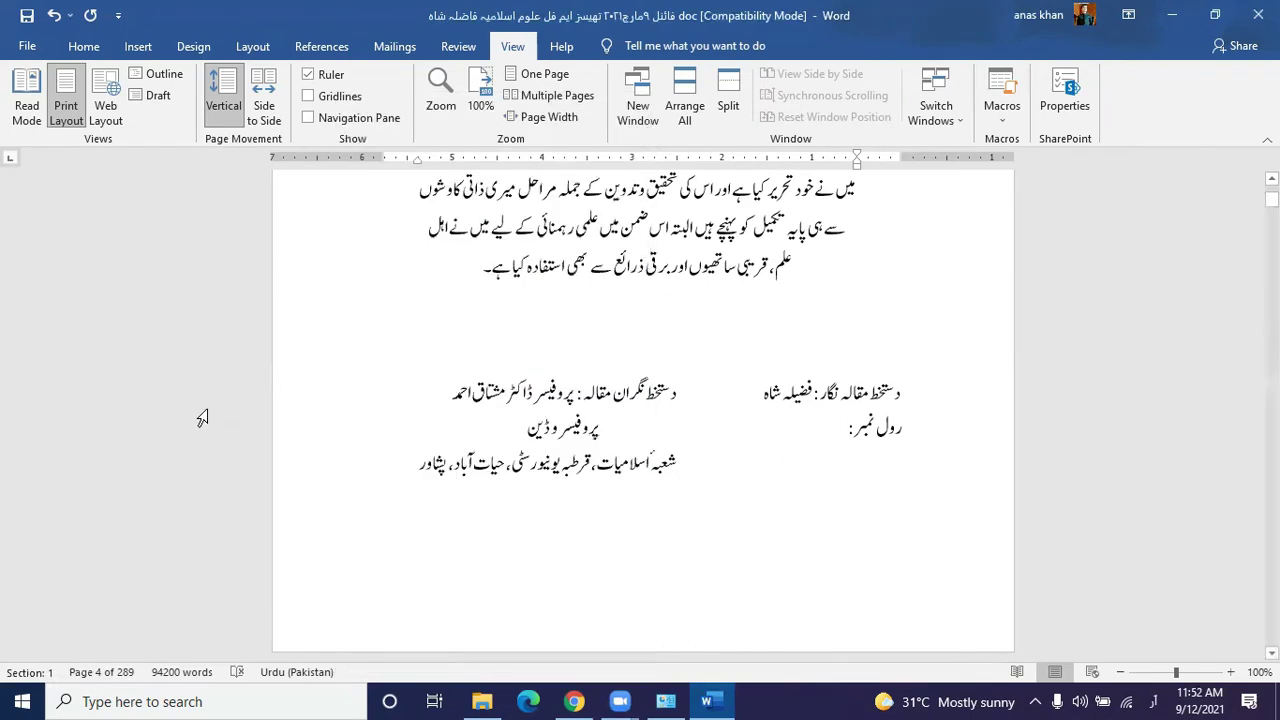
Step: Check the section number and footers from the certificate and declaration pages through the dedication and acknowledgement pages
click(616, 300)
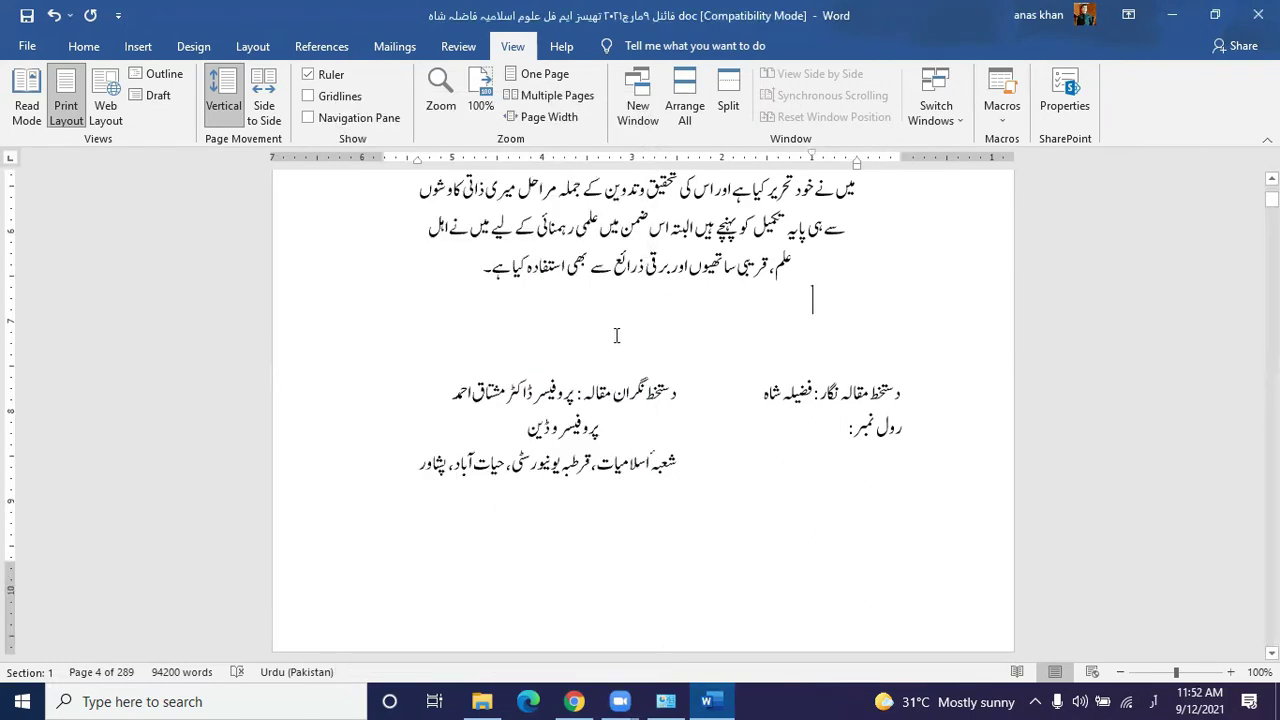
scroll(611, 358, up, 10)
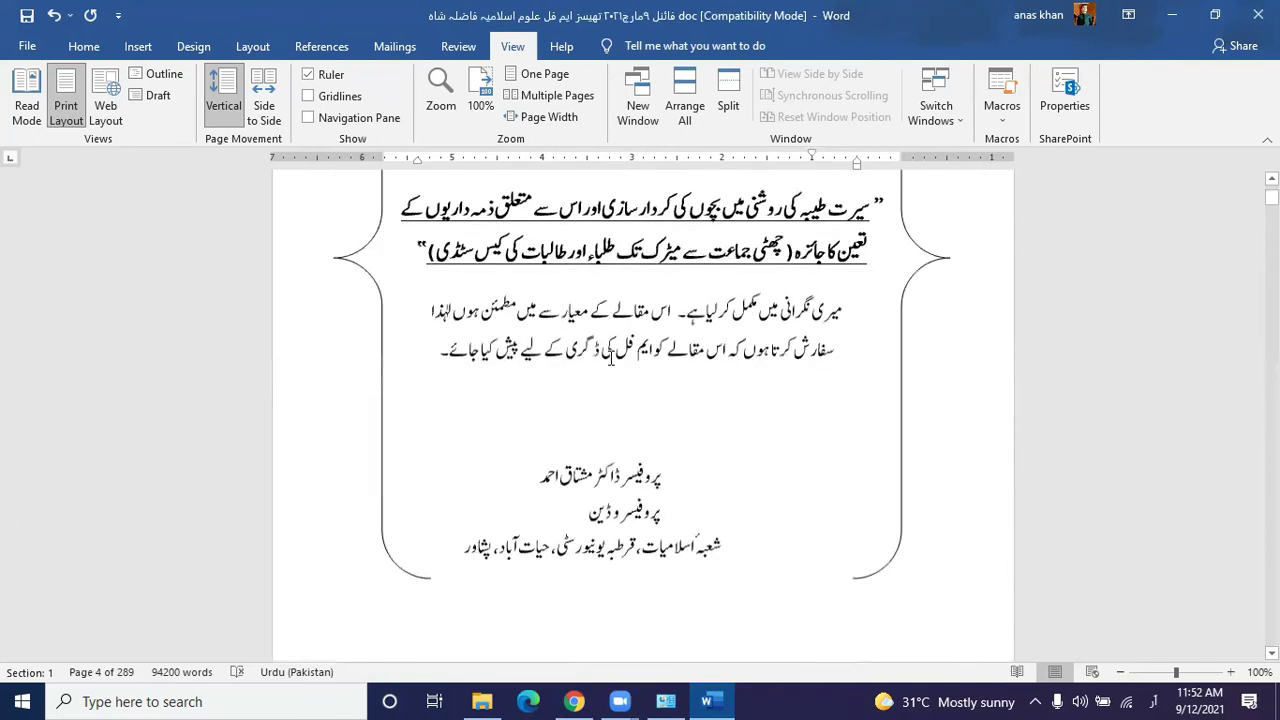
scroll(611, 358, up, 2)
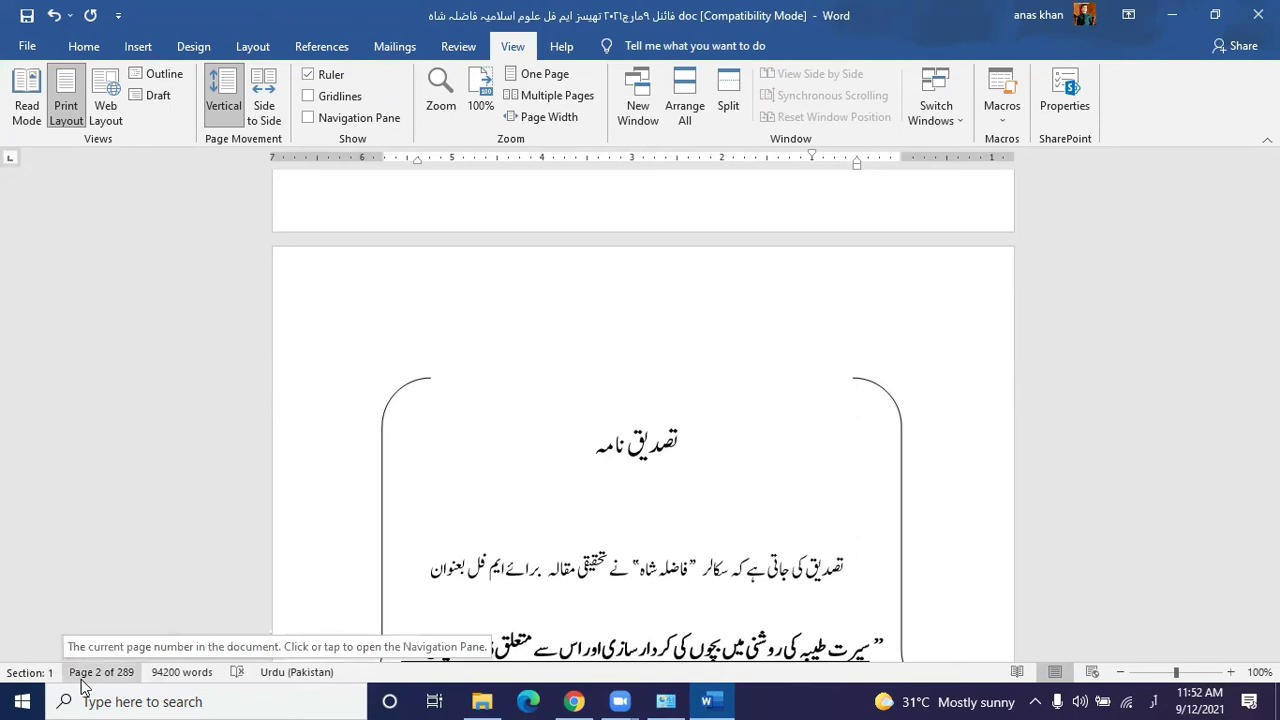
scroll(81, 685, down, 10)
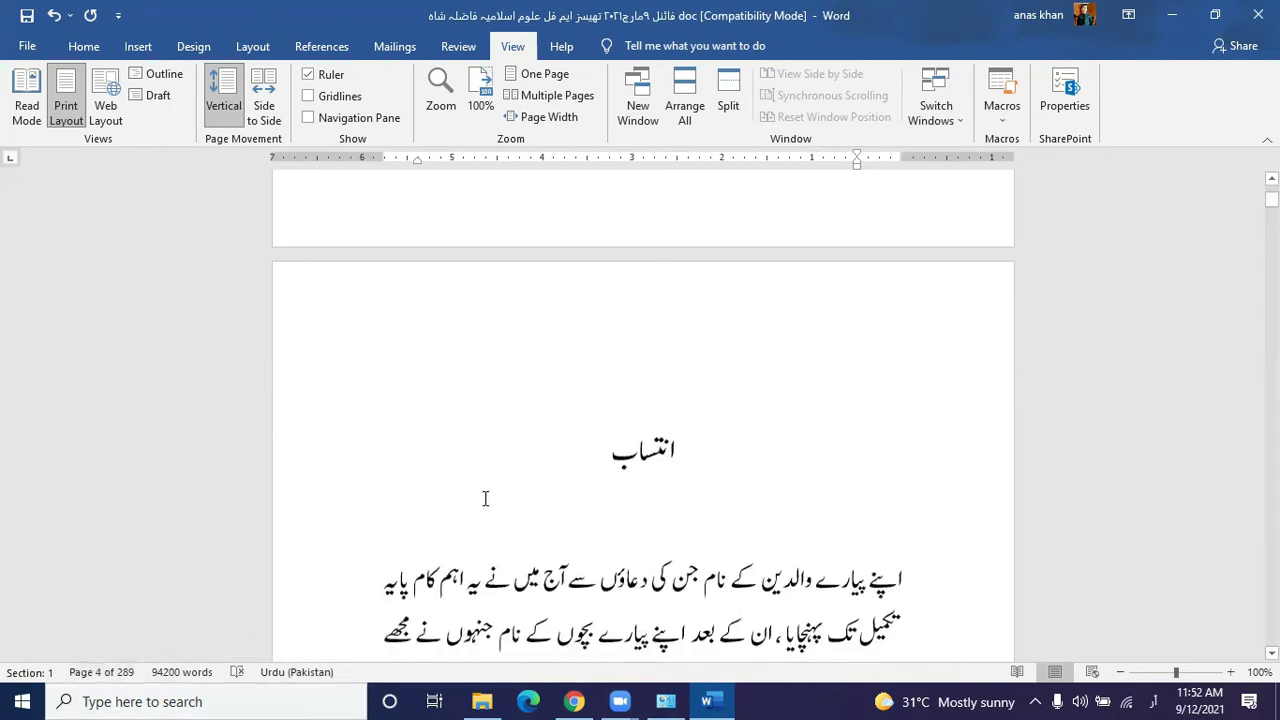
scroll(120, 655, down, 5)
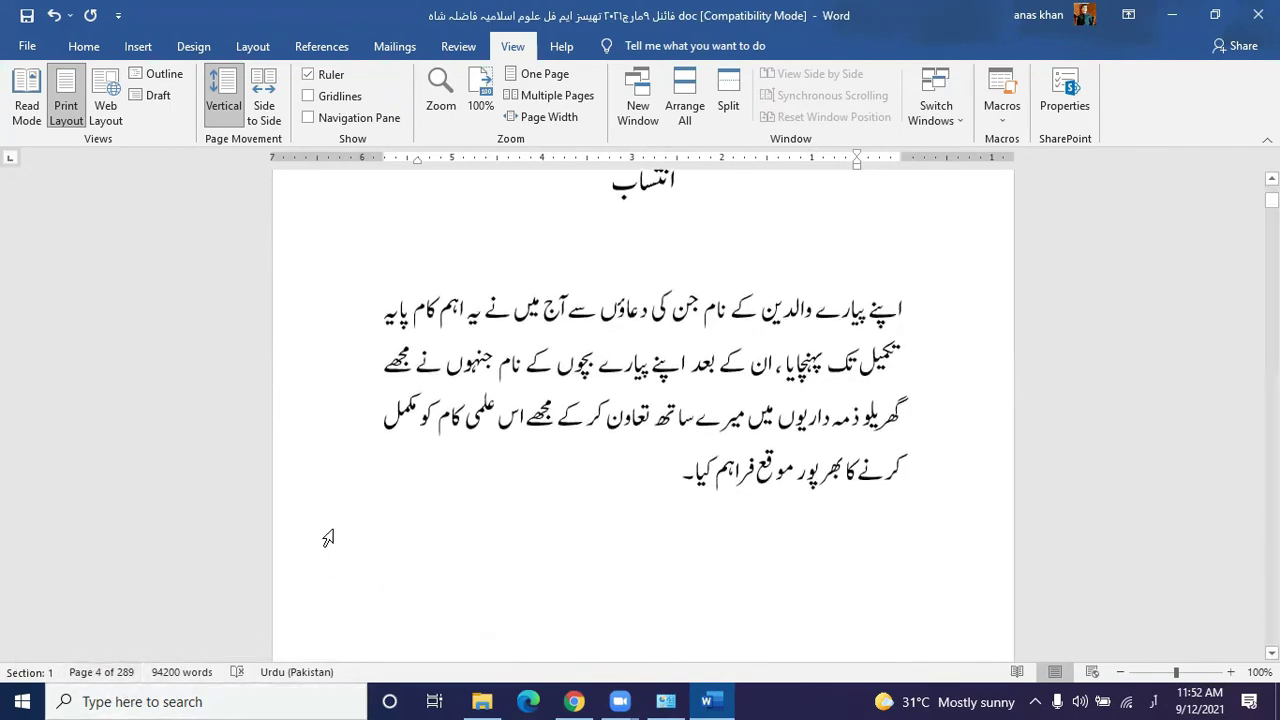
scroll(617, 513, down, 15)
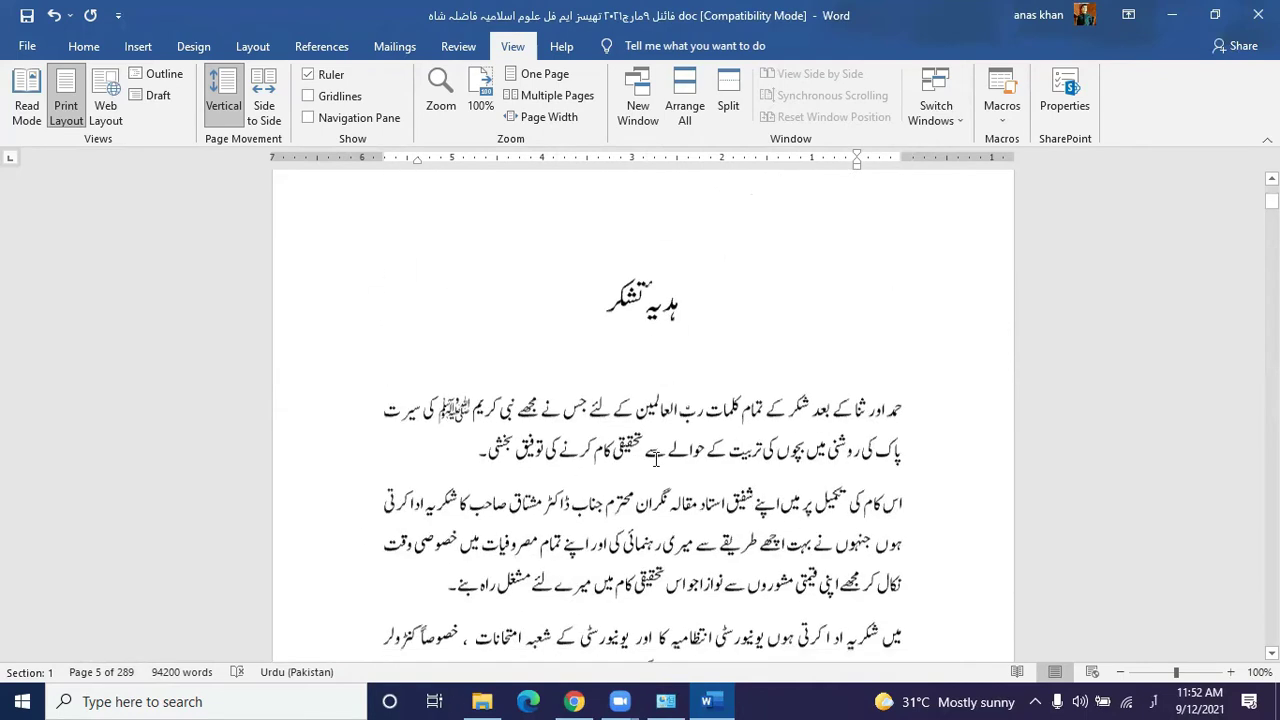
scroll(661, 457, down, 5)
Step: Place the cursor in the introduction text and compare its section number and footer numbering with the preceding acknowledgement page
click(619, 504)
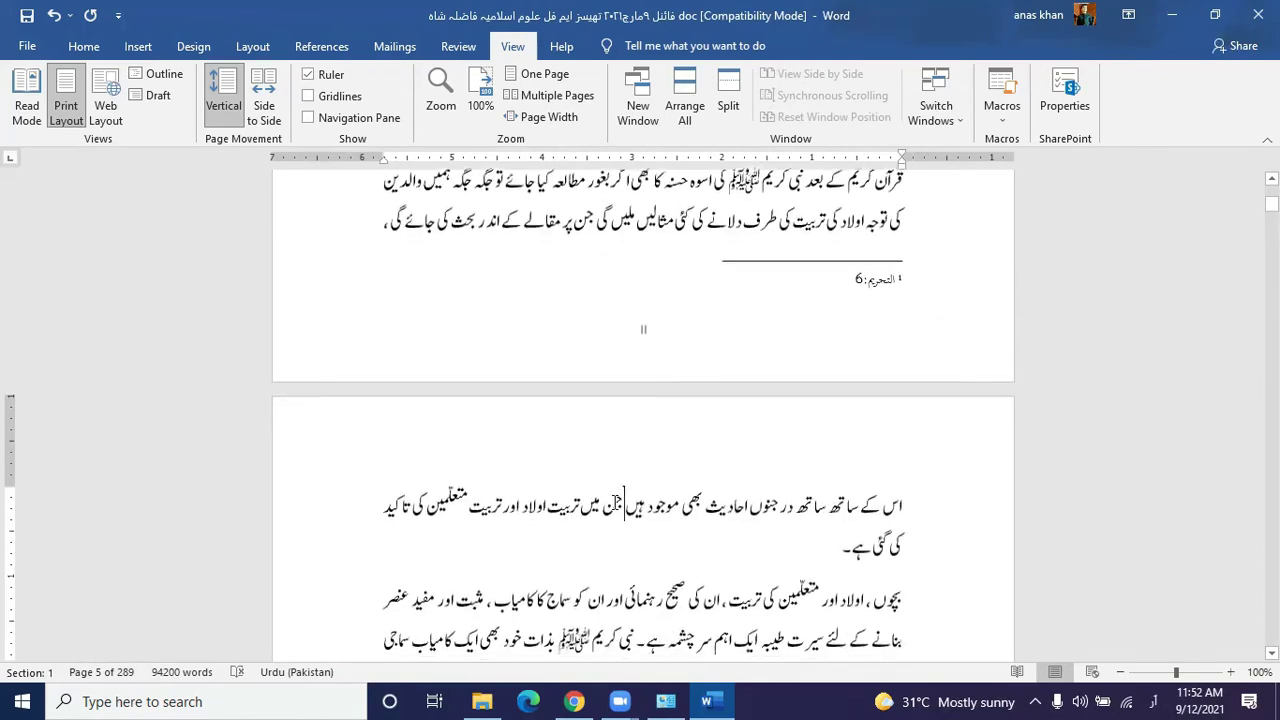
scroll(615, 524, down, 12)
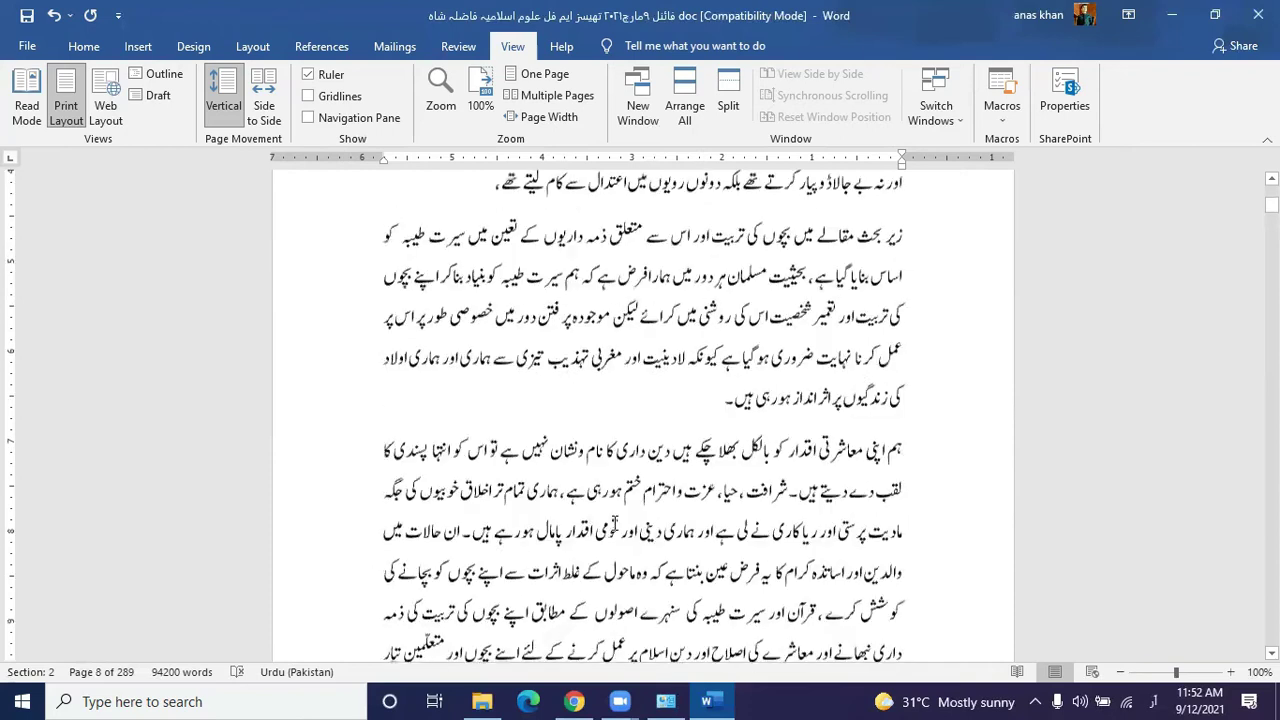
scroll(615, 525, down, 3)
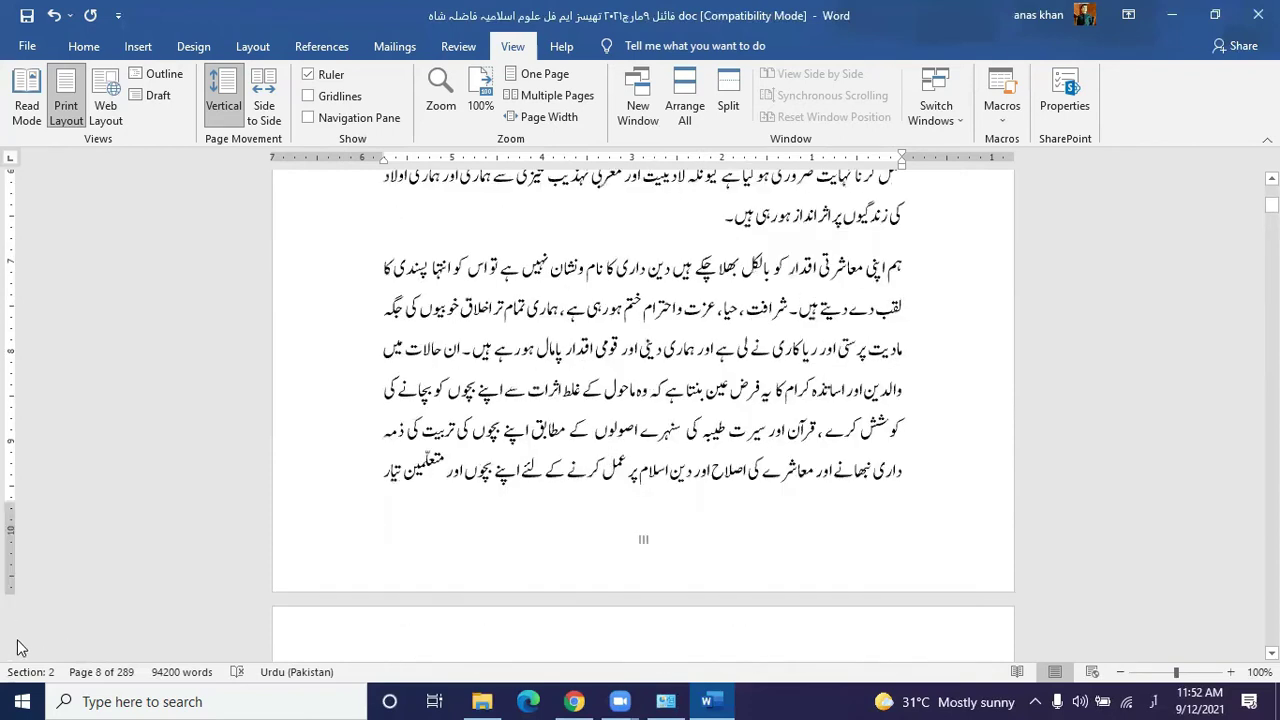
scroll(615, 450, down, 2)
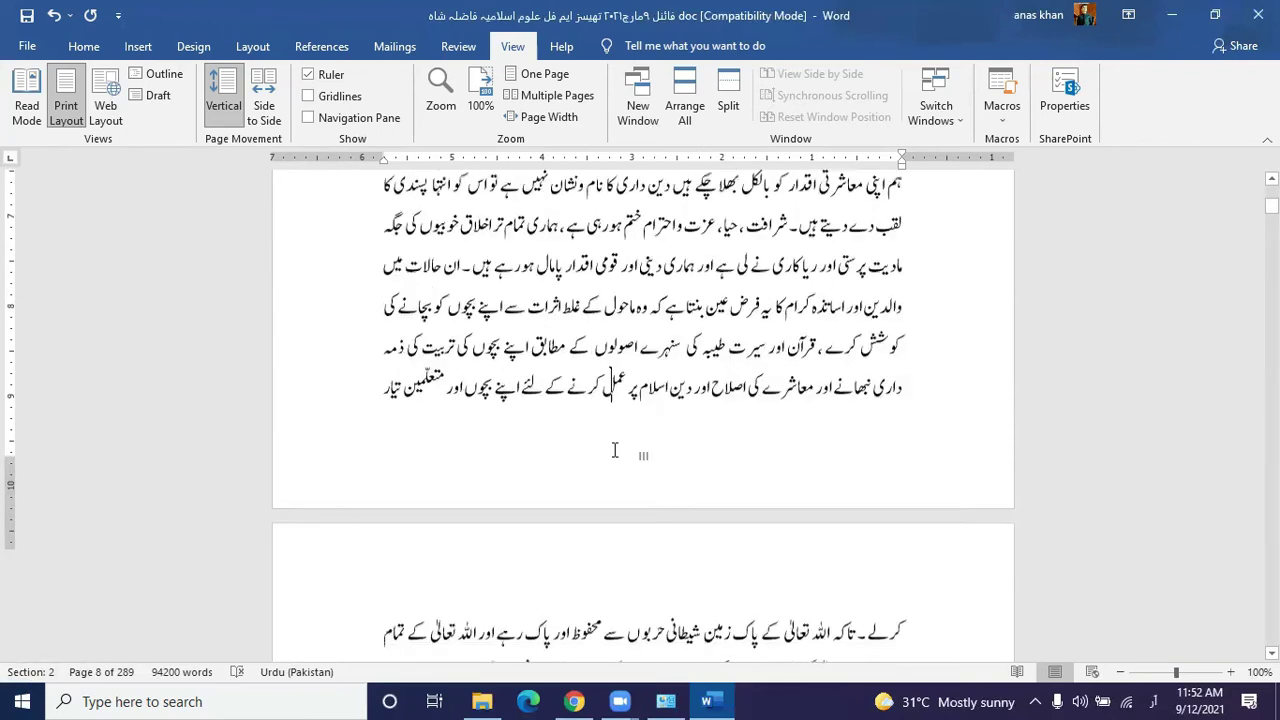
scroll(615, 450, down, 8)
scroll(615, 450, down, 5)
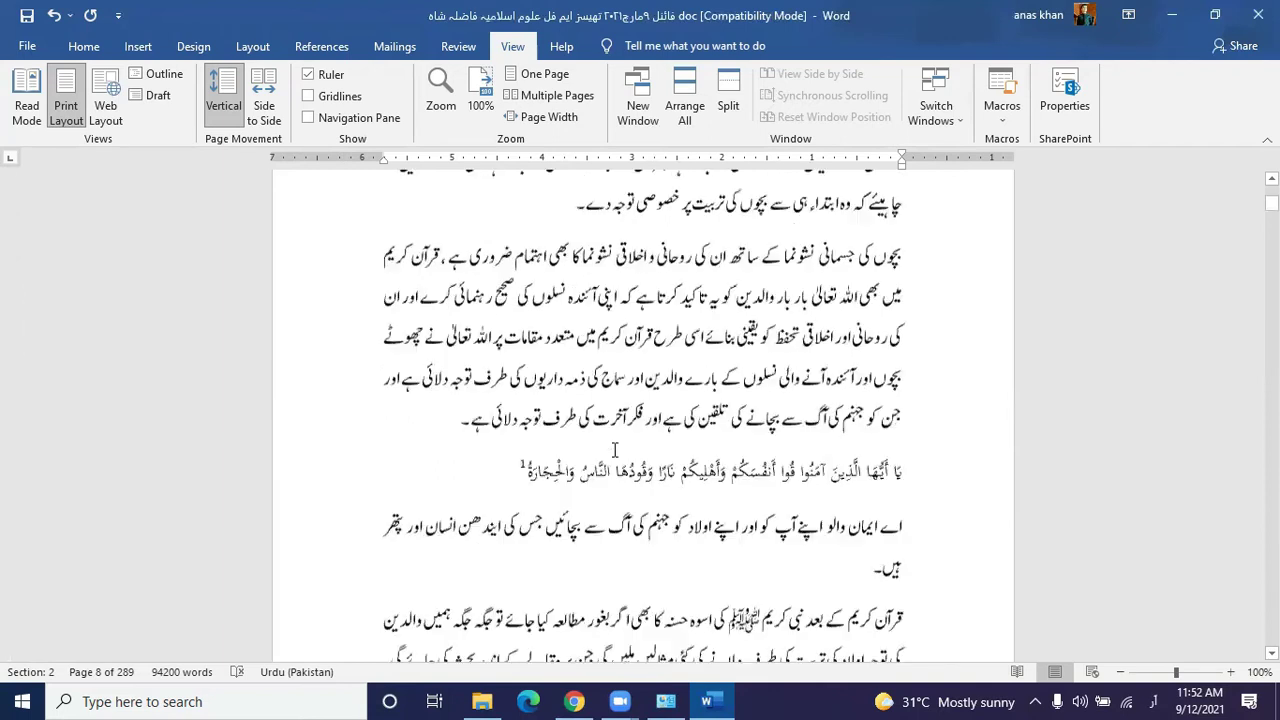
scroll(615, 450, up, 15)
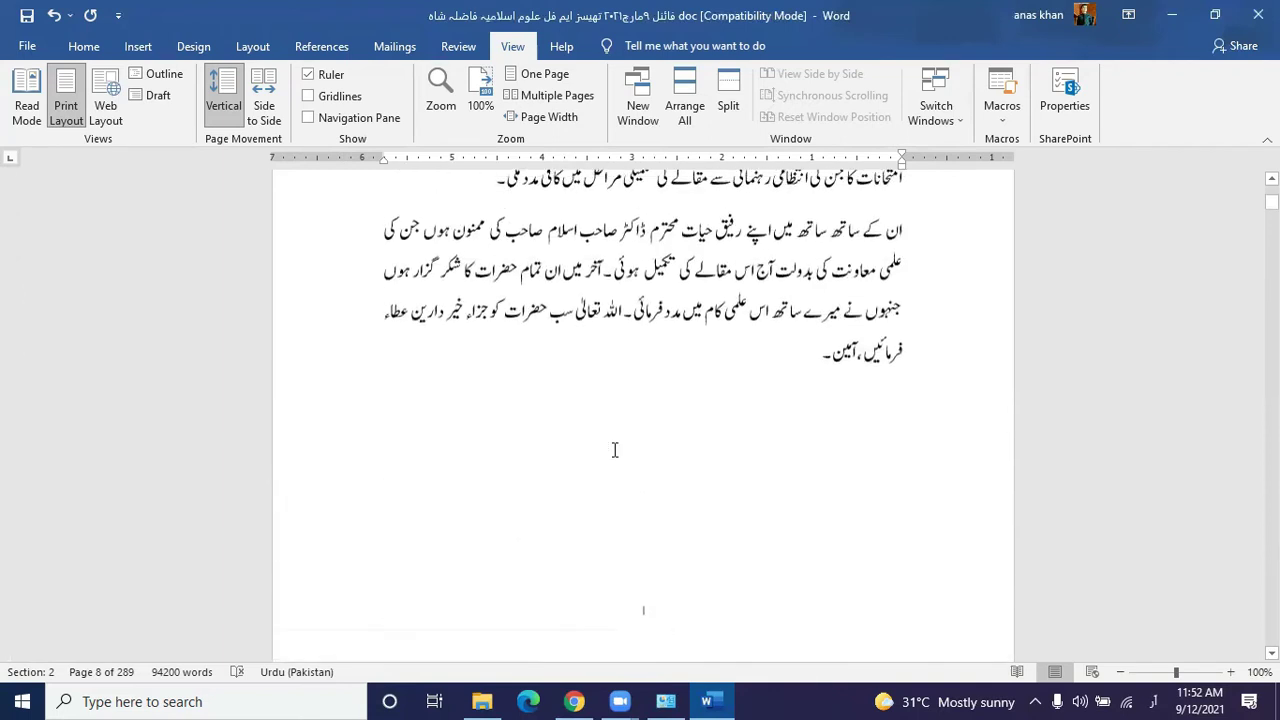
scroll(615, 450, up, 8)
scroll(615, 450, down, 5)
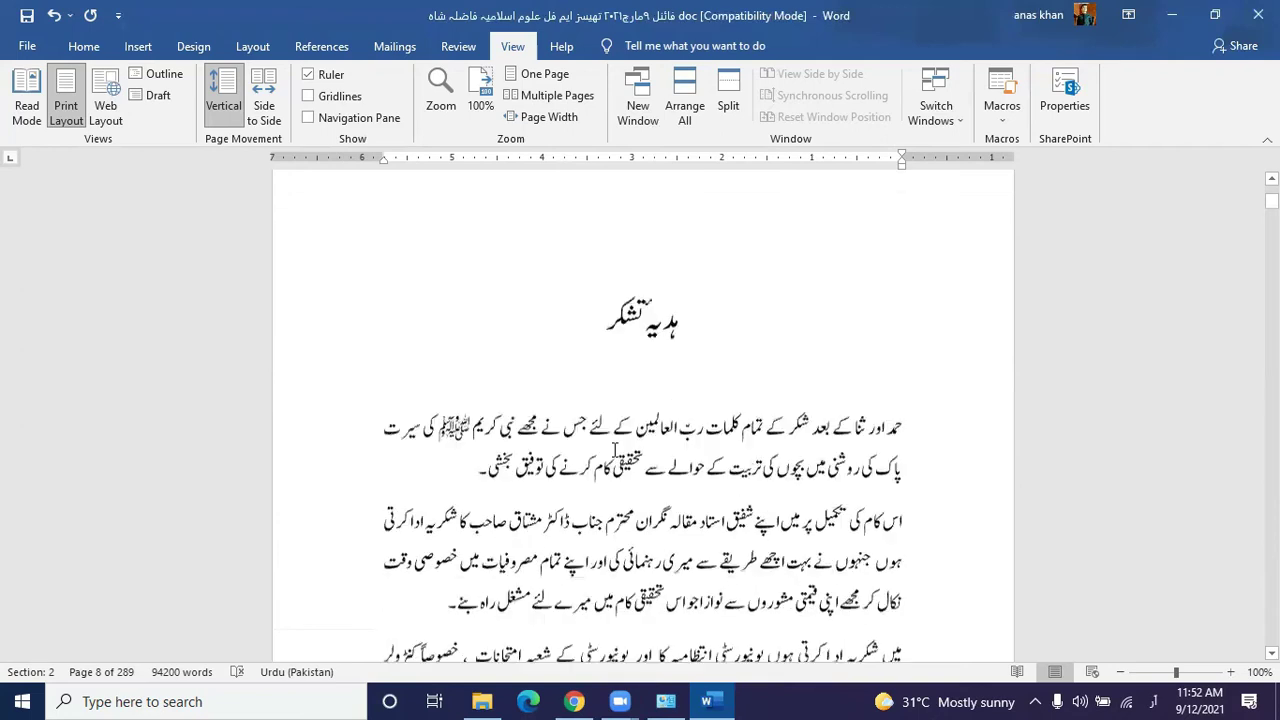
scroll(615, 450, down, 10)
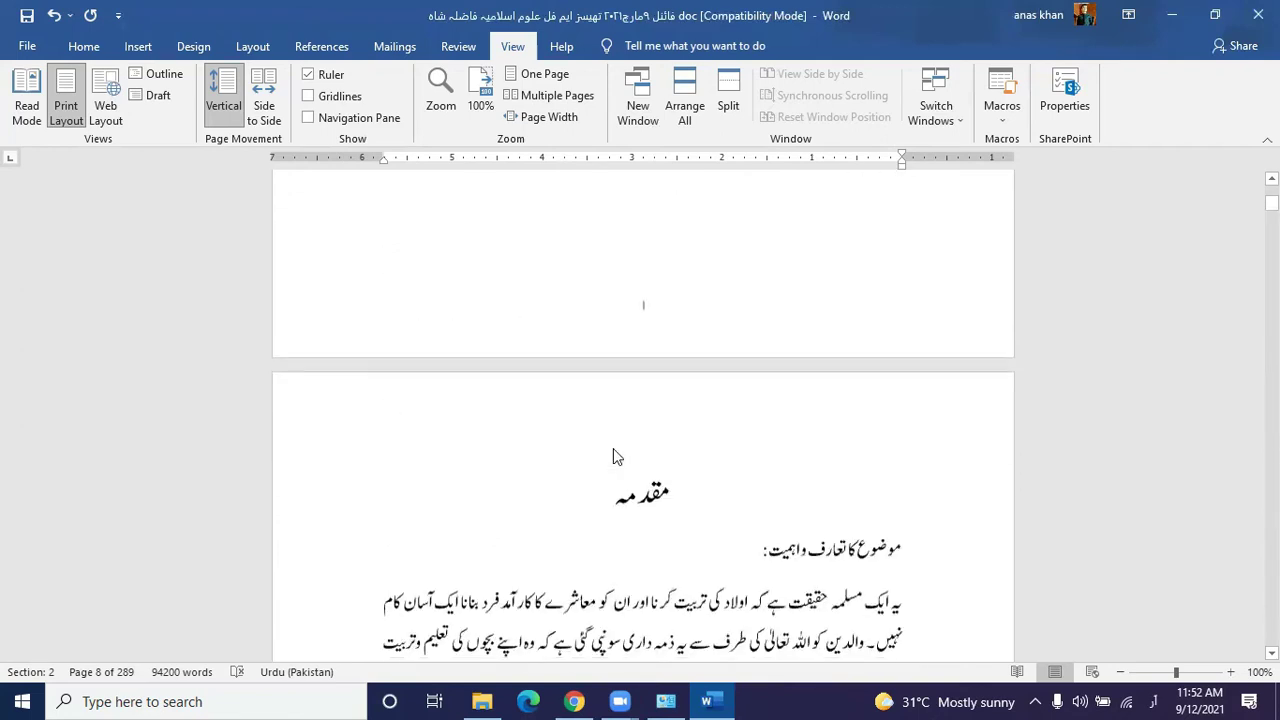
Step: Follow the Roman footer numbering from the introduction through the chapter outline and the table of contents
scroll(615, 450, down, 15)
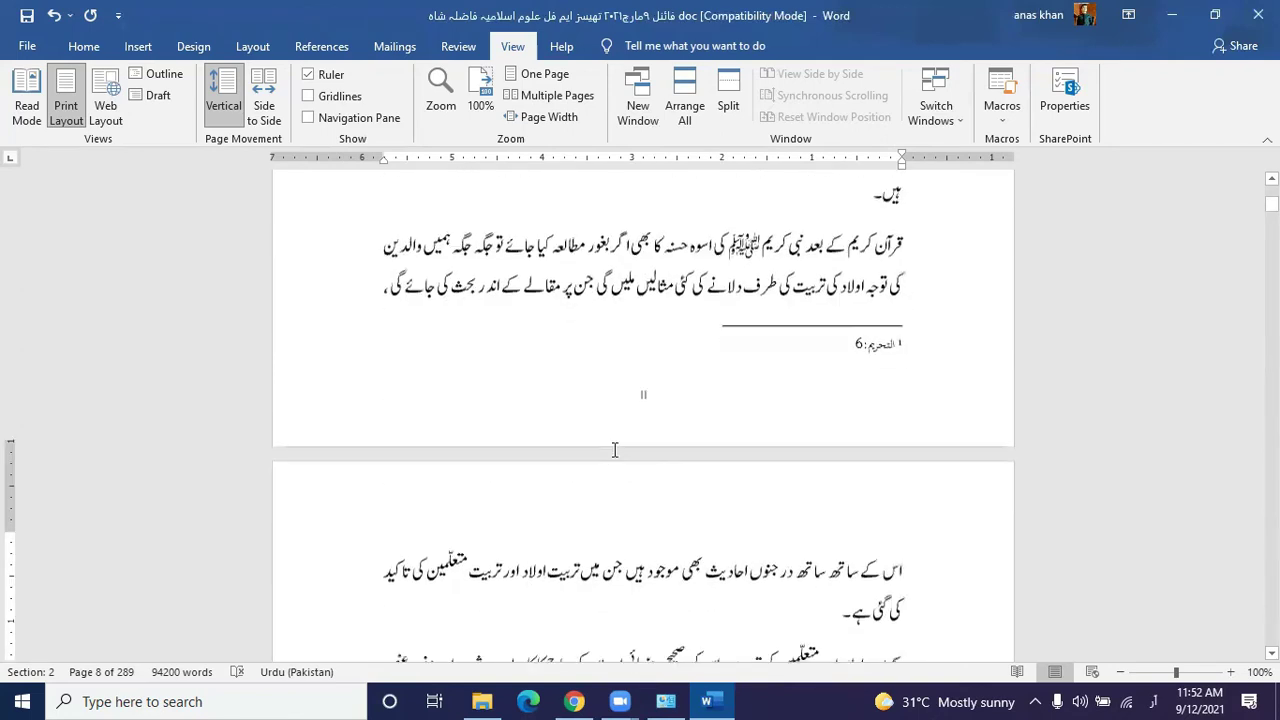
scroll(614, 450, down, 15)
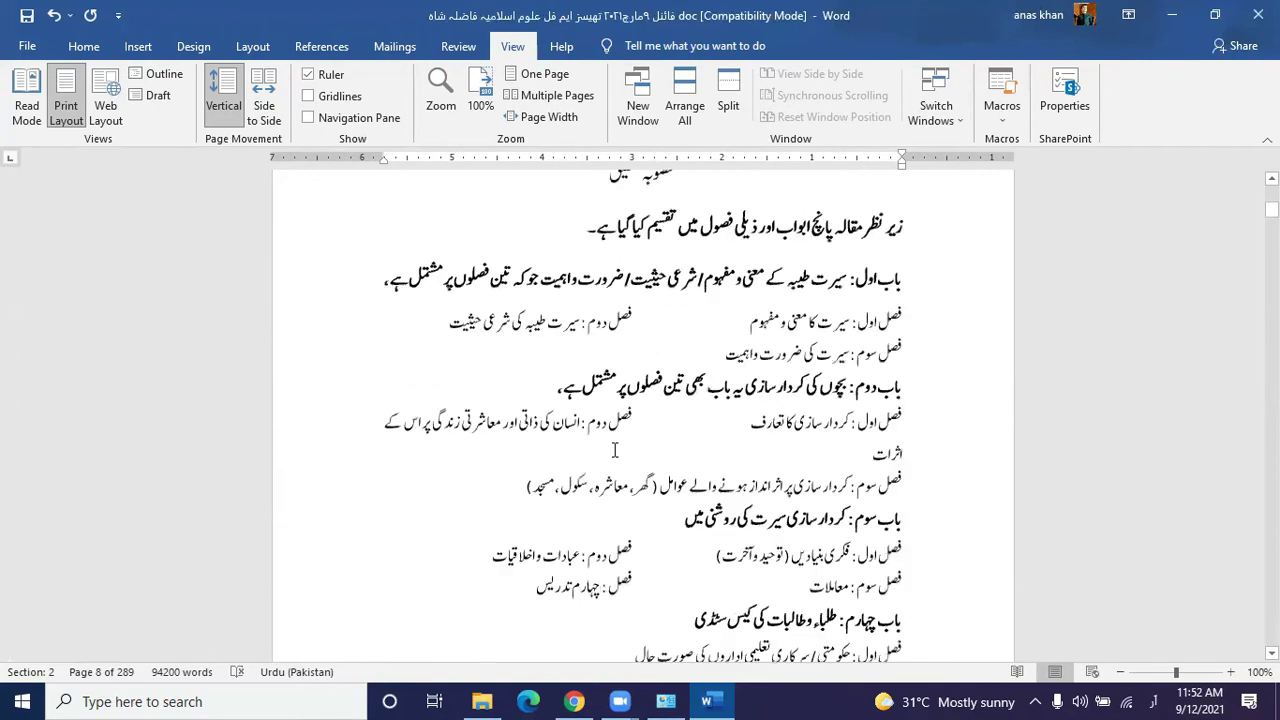
scroll(614, 447, down, 15)
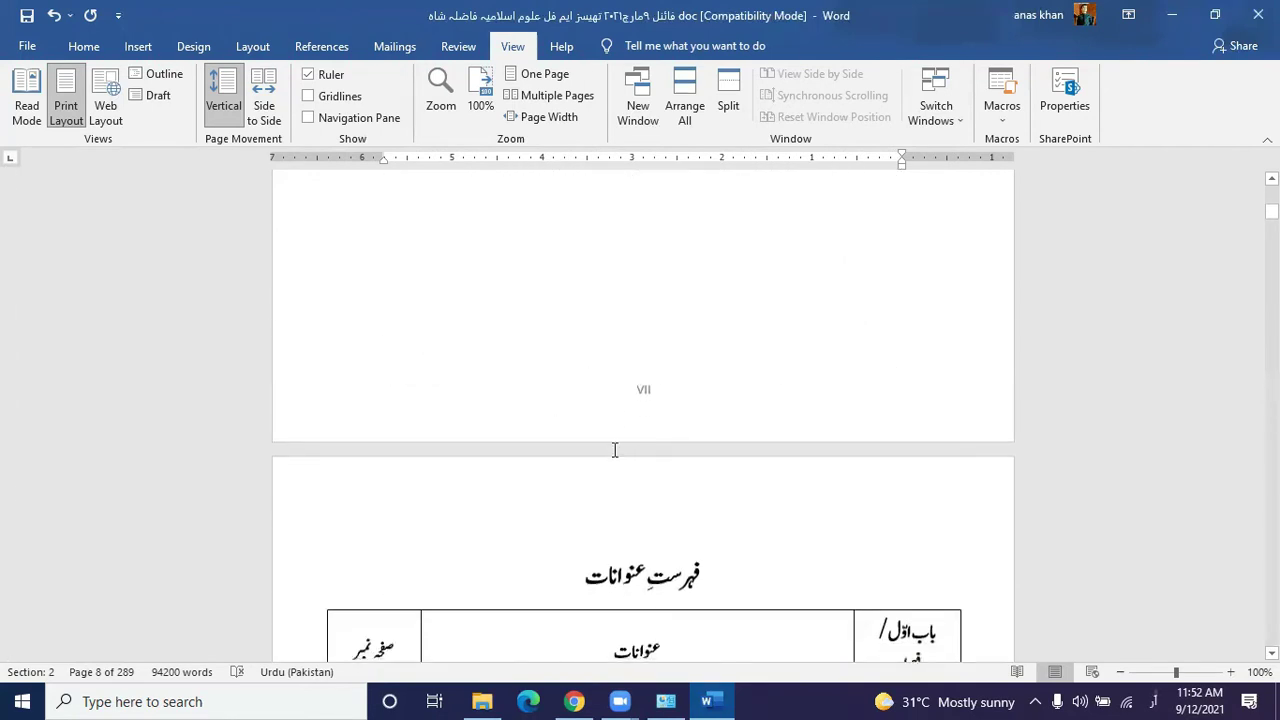
scroll(614, 449, down, 15)
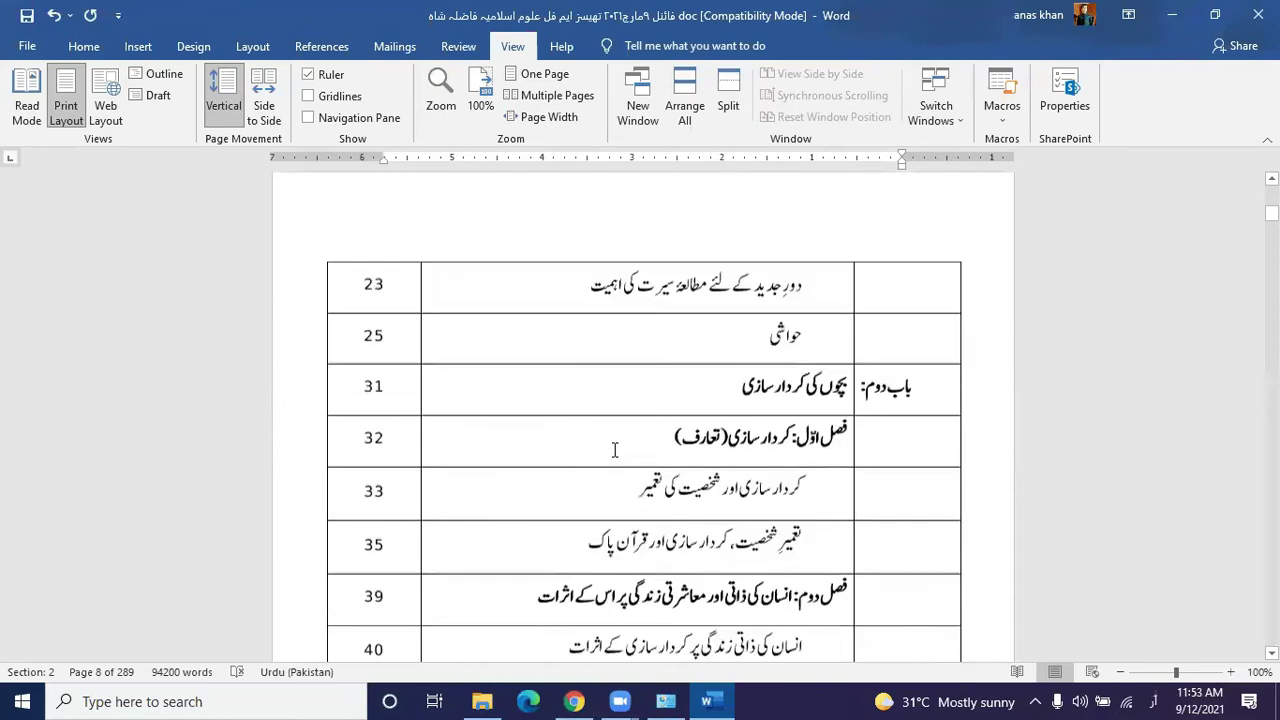
scroll(614, 449, down, 15)
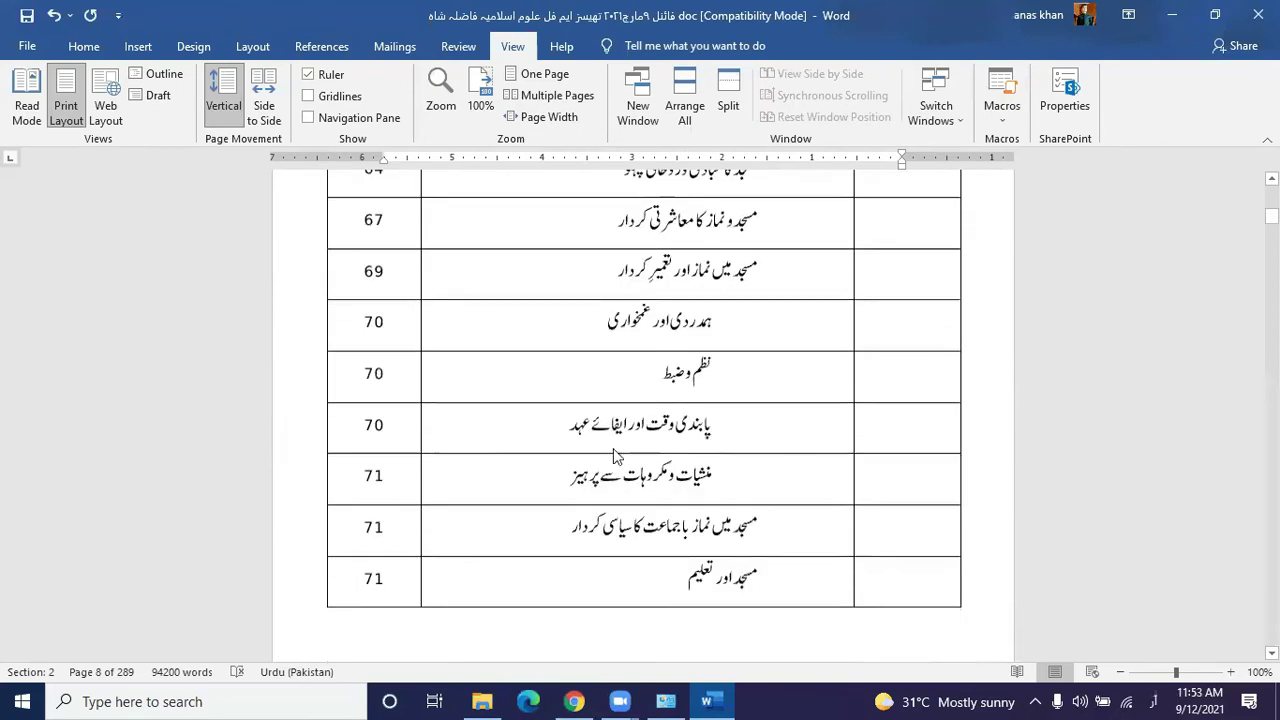
scroll(614, 449, down, 15)
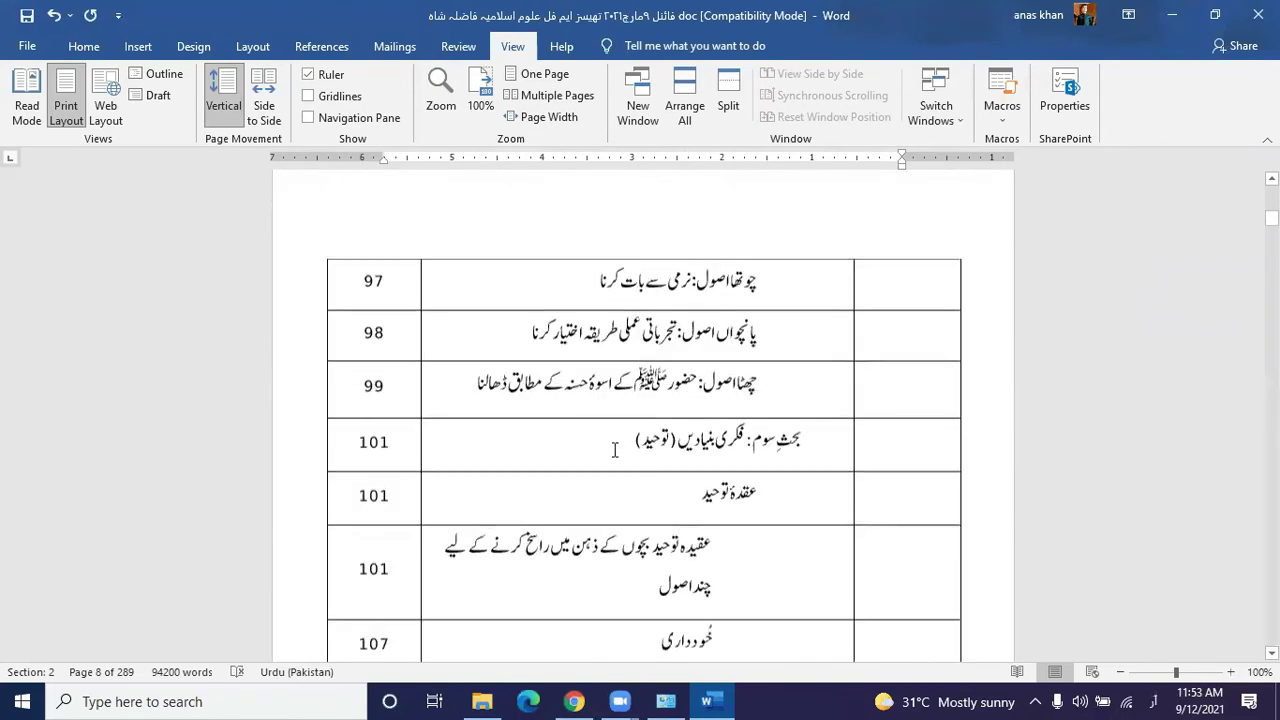
scroll(614, 449, down, 15)
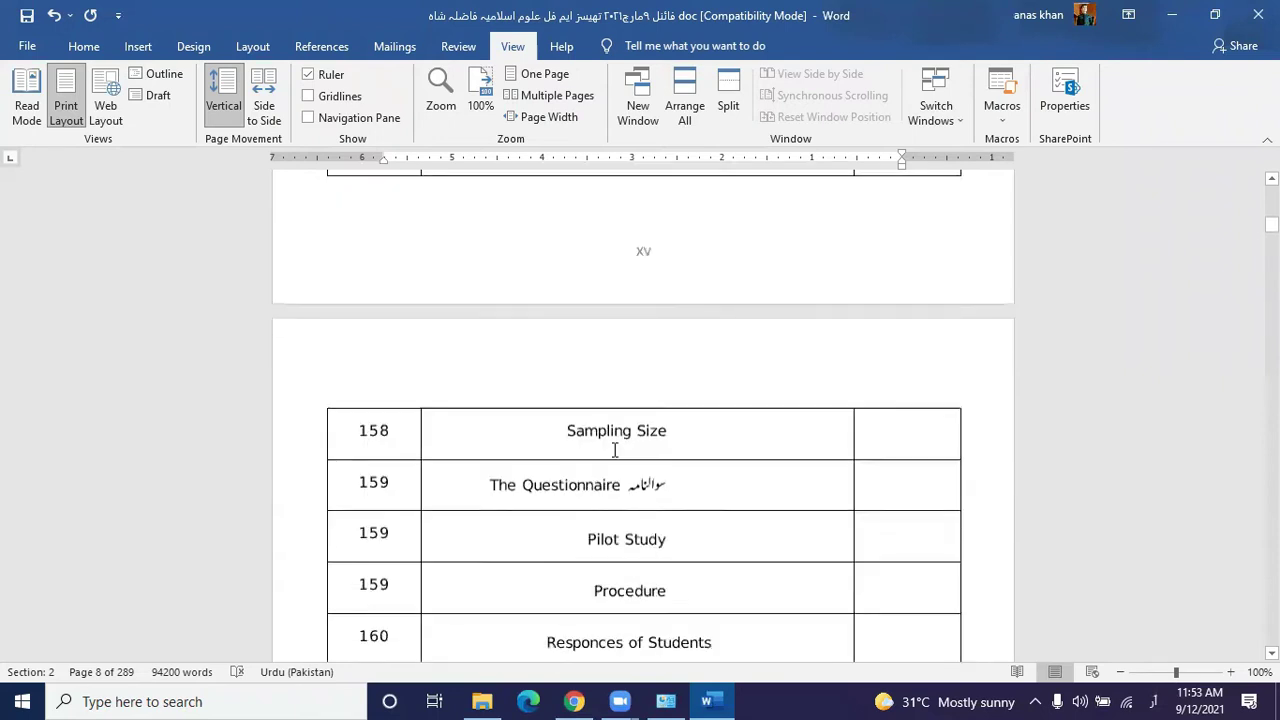
Step: Create a new blank document and enter the centred heading "ٹآئٹل پیج" at 41 pt
key(ctrl+n)
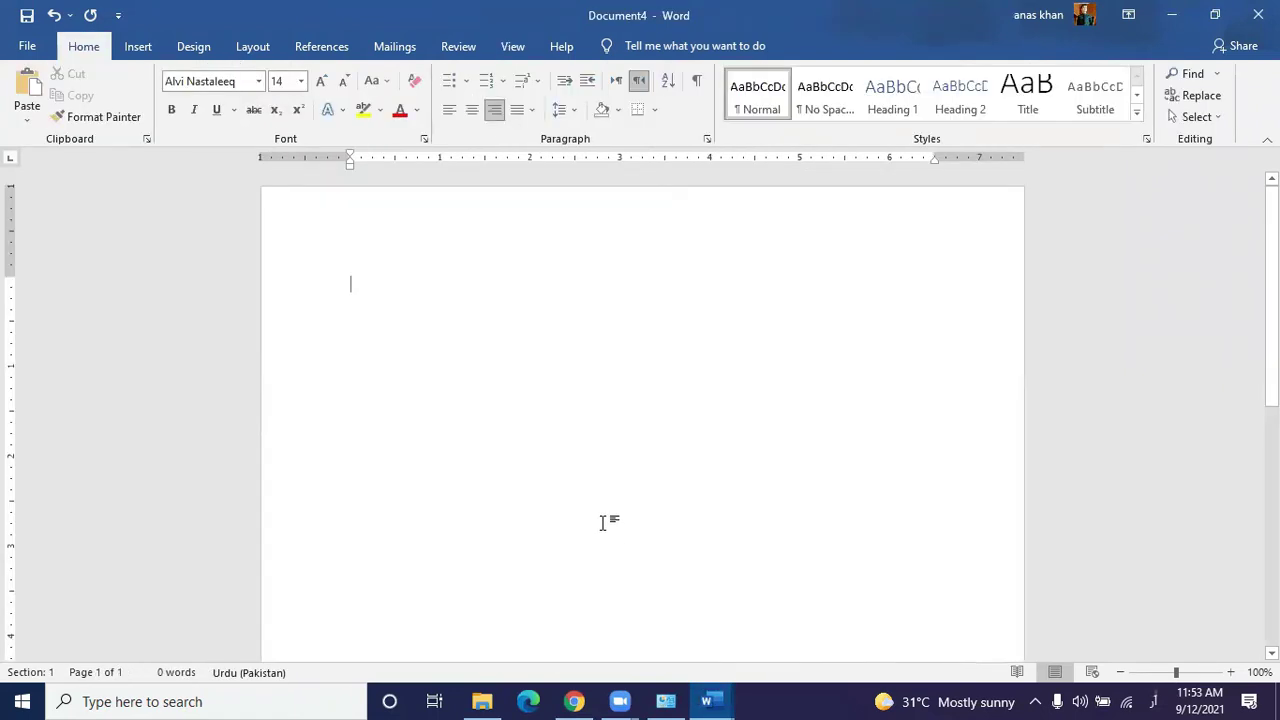
key(ctrl+shift)
text(تم)
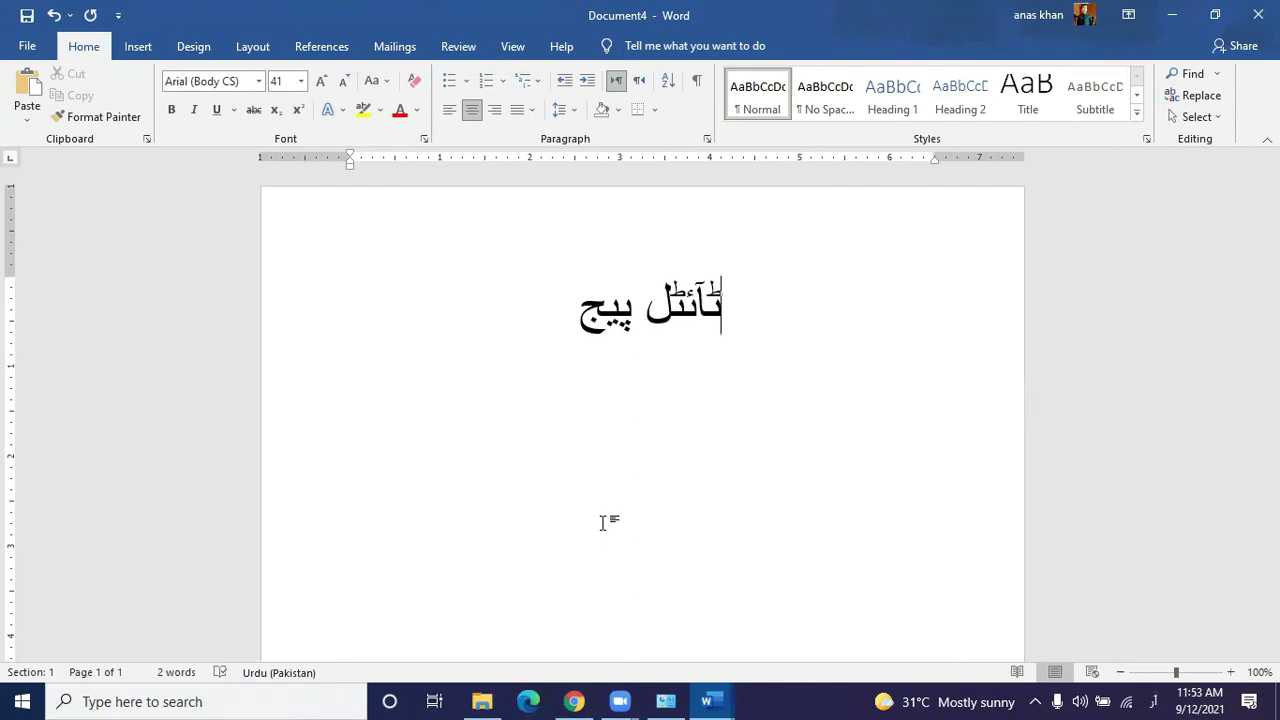
Step: Insert a Plain Number 2 page number at the bottom of the page, leave footer editing and check the footer
click(140, 48)
click(915, 118)
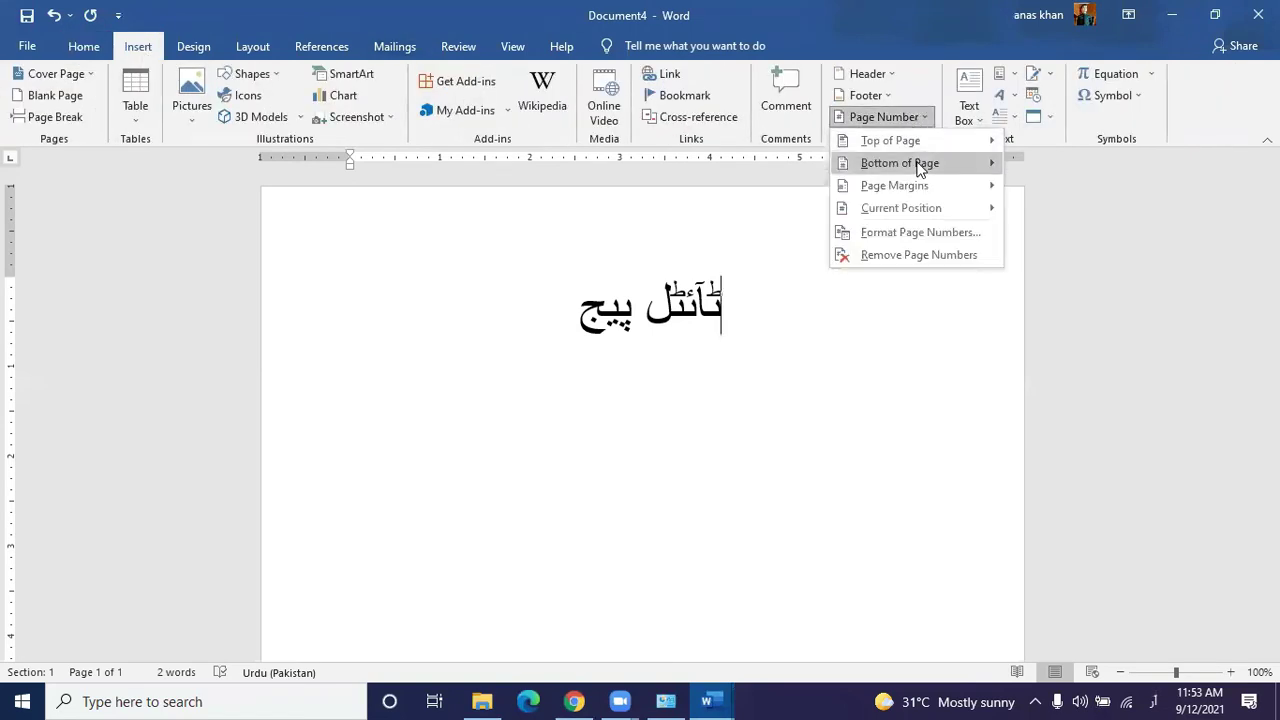
click(917, 163)
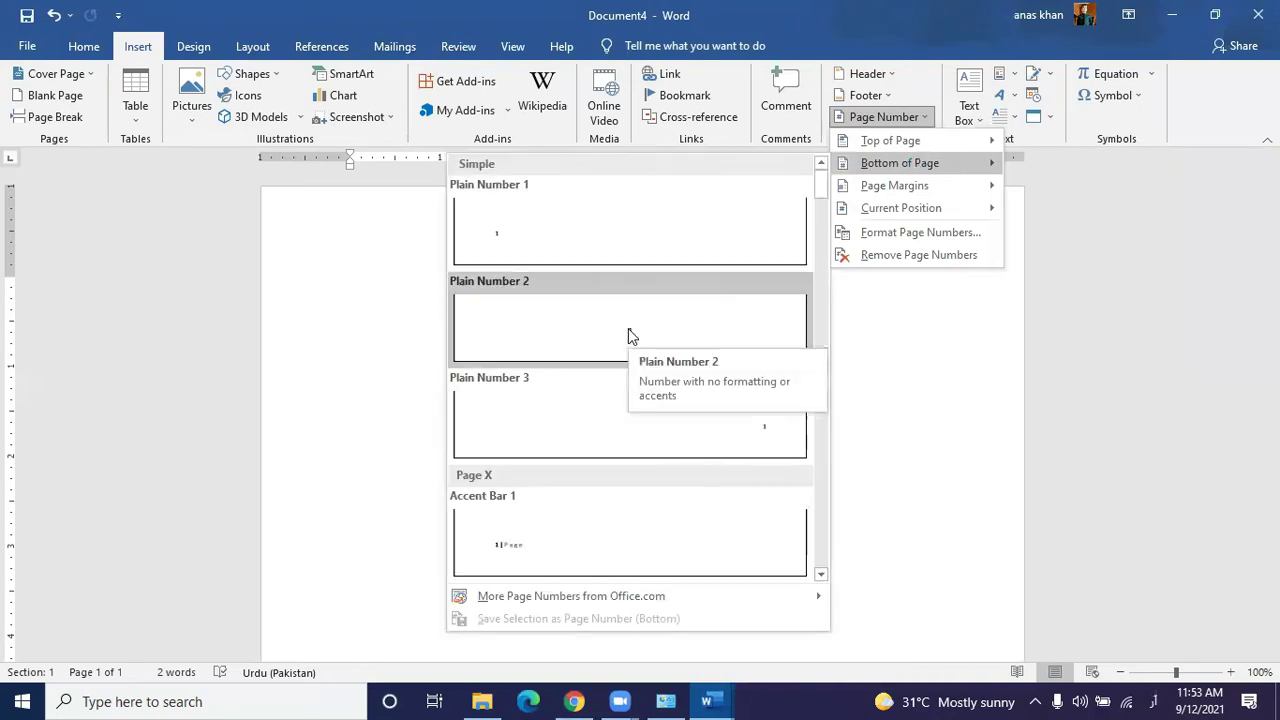
click(622, 334)
scroll(706, 455, up, 10)
double_click(706, 451)
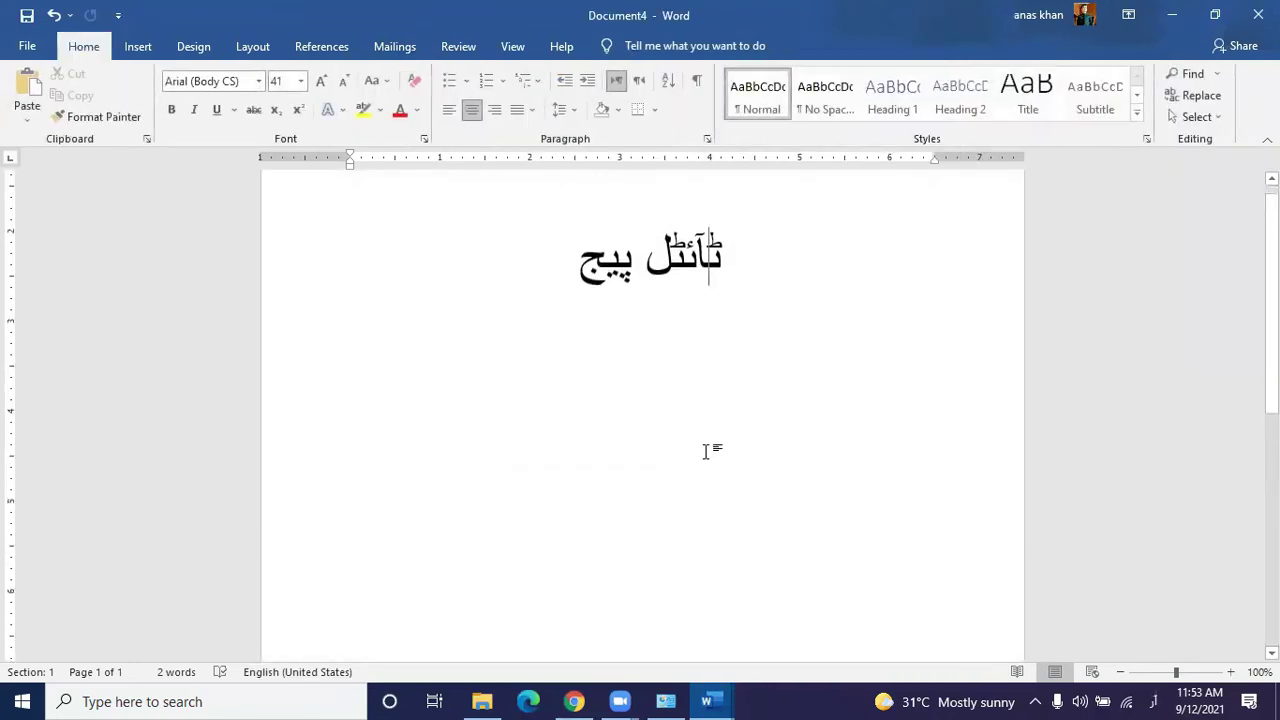
scroll(706, 451, down, 10)
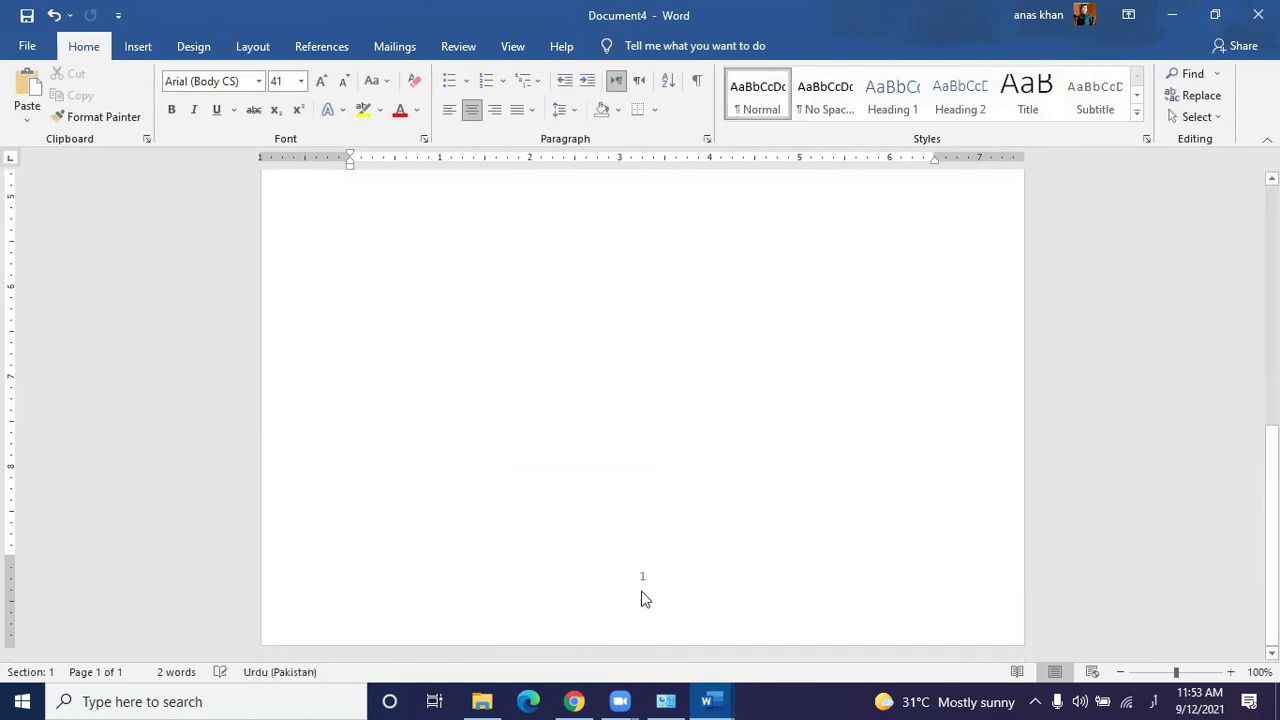
scroll(641, 495, up, 10)
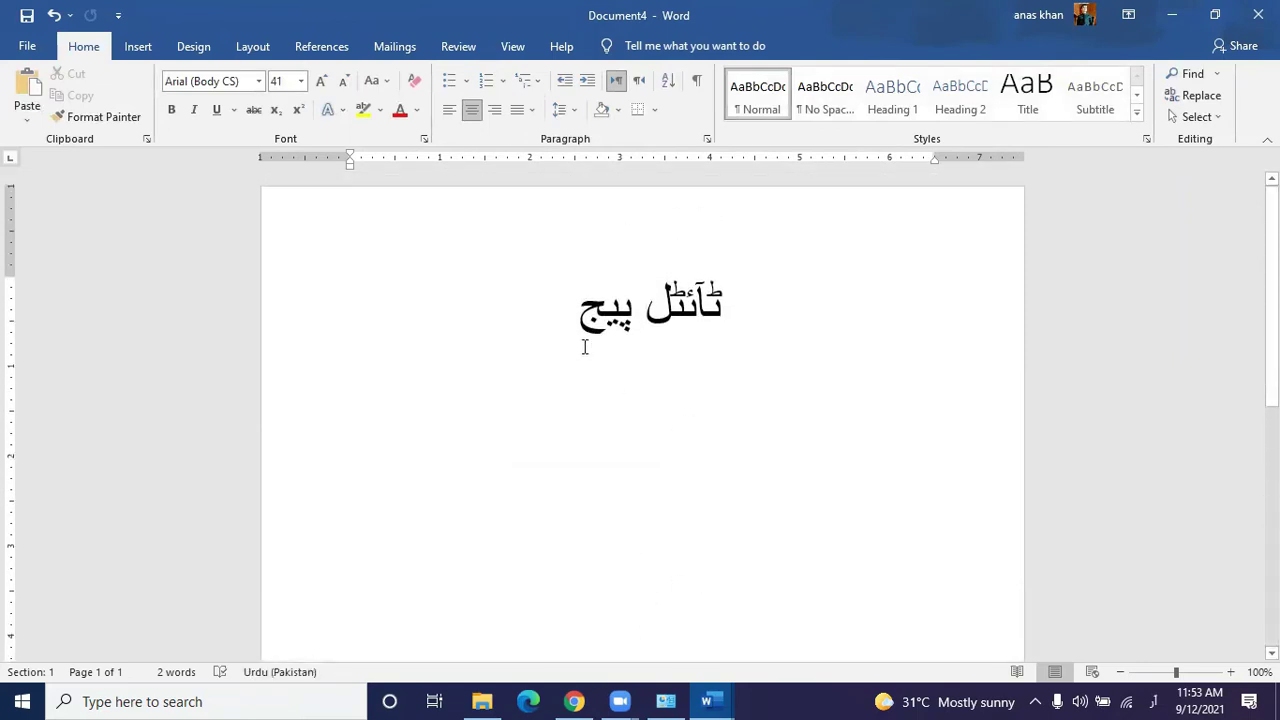
Step: Add empty paragraphs after the title heading until the document extends onto a fourth page
key(Return)
key(Return)
key(Return)
key(Return)
key(Return)
key(Return)
key(Return)
key(Return)
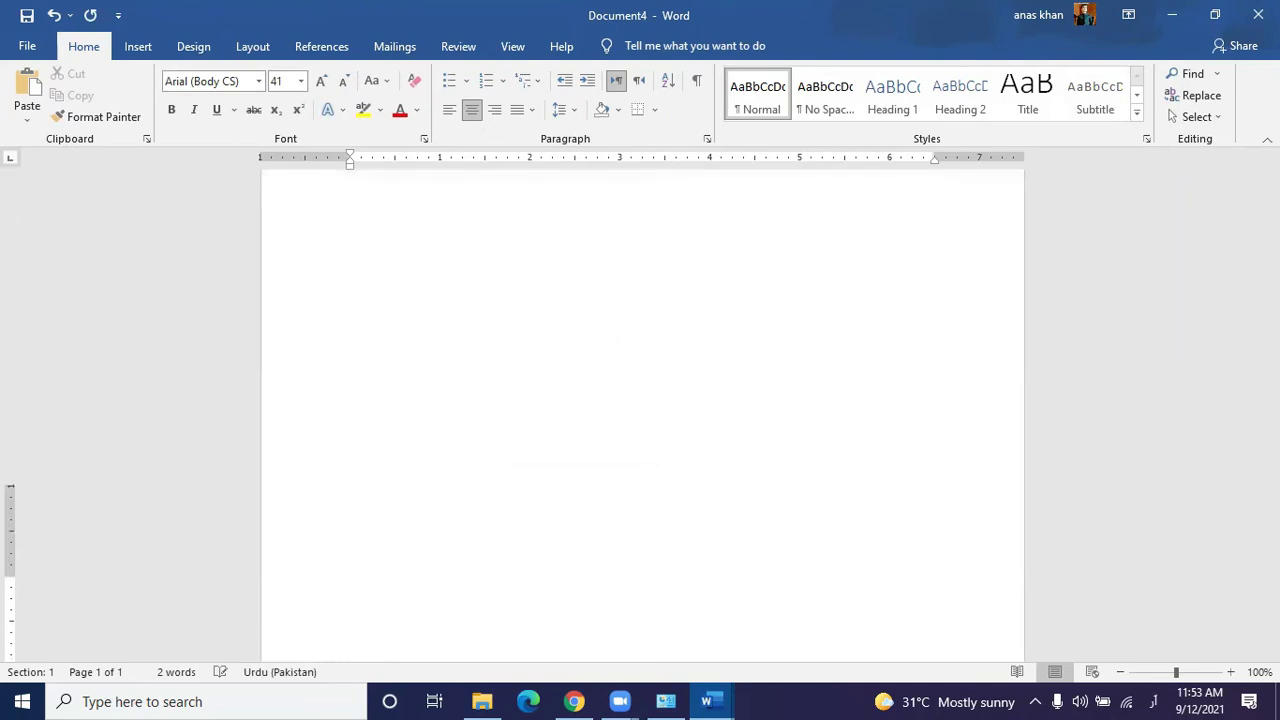
key(Return)
key(Return)
key(Return)
key(Return)
key(Return)
key(Return)
key(Return)
key(Return)
key(Return)
key(Return)
key(Return)
key(Return)
key(Return)
key(Return)
key(Return)
key(Return)
key(Return)
key(Return)
key(Return)
key(Return)
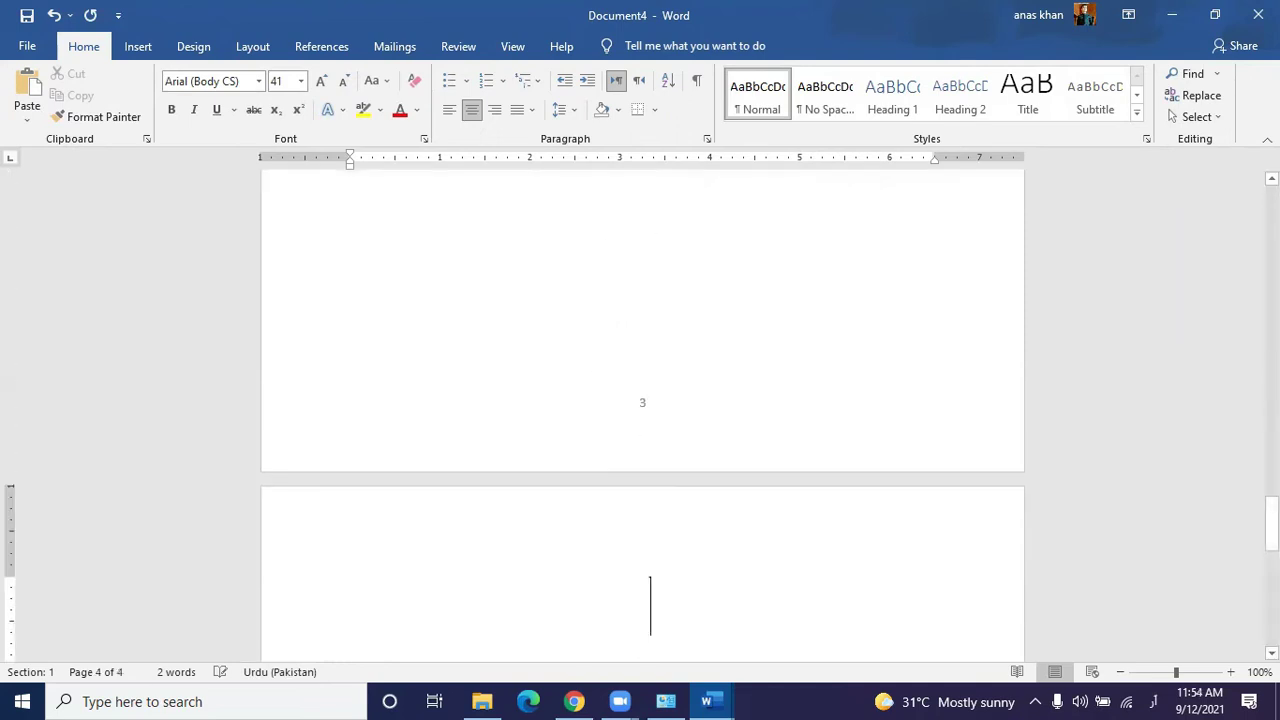
Step: Check the footer page numbers throughout the four-page document, ending at the title page
scroll(575, 395, up, 20)
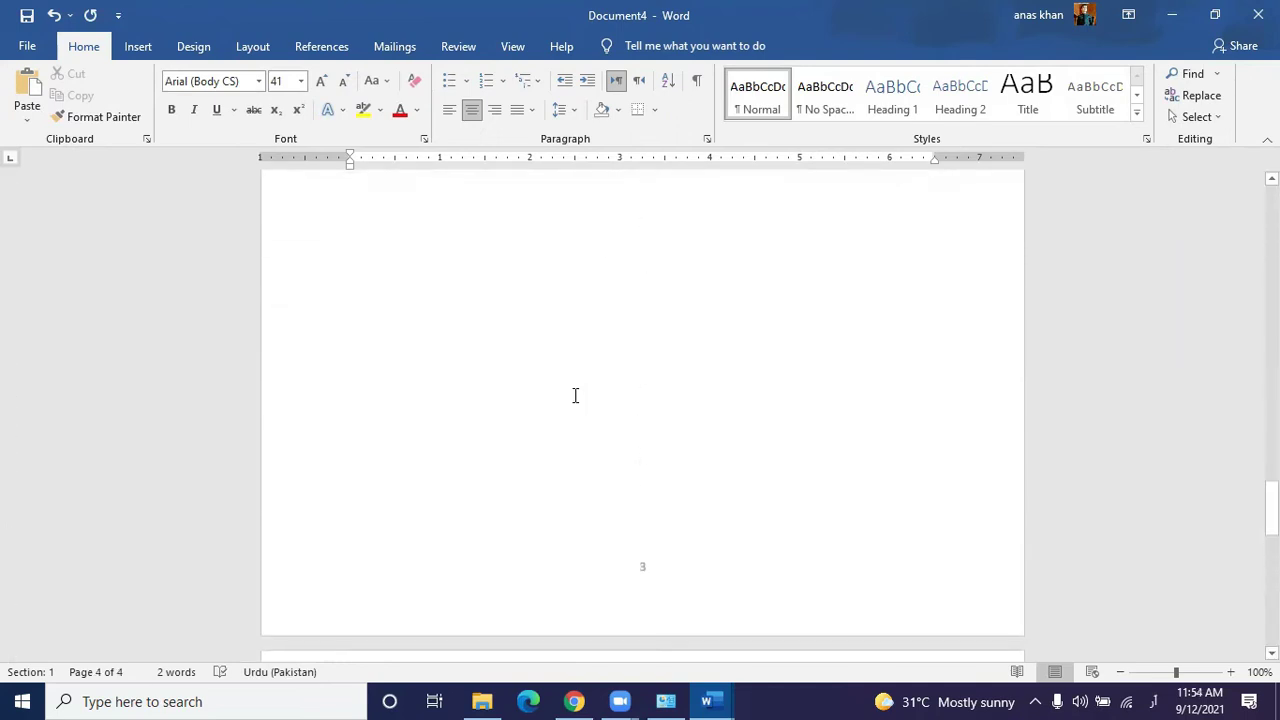
scroll(575, 395, up, 2)
scroll(575, 395, down, 10)
click(575, 395)
scroll(585, 415, up, 2)
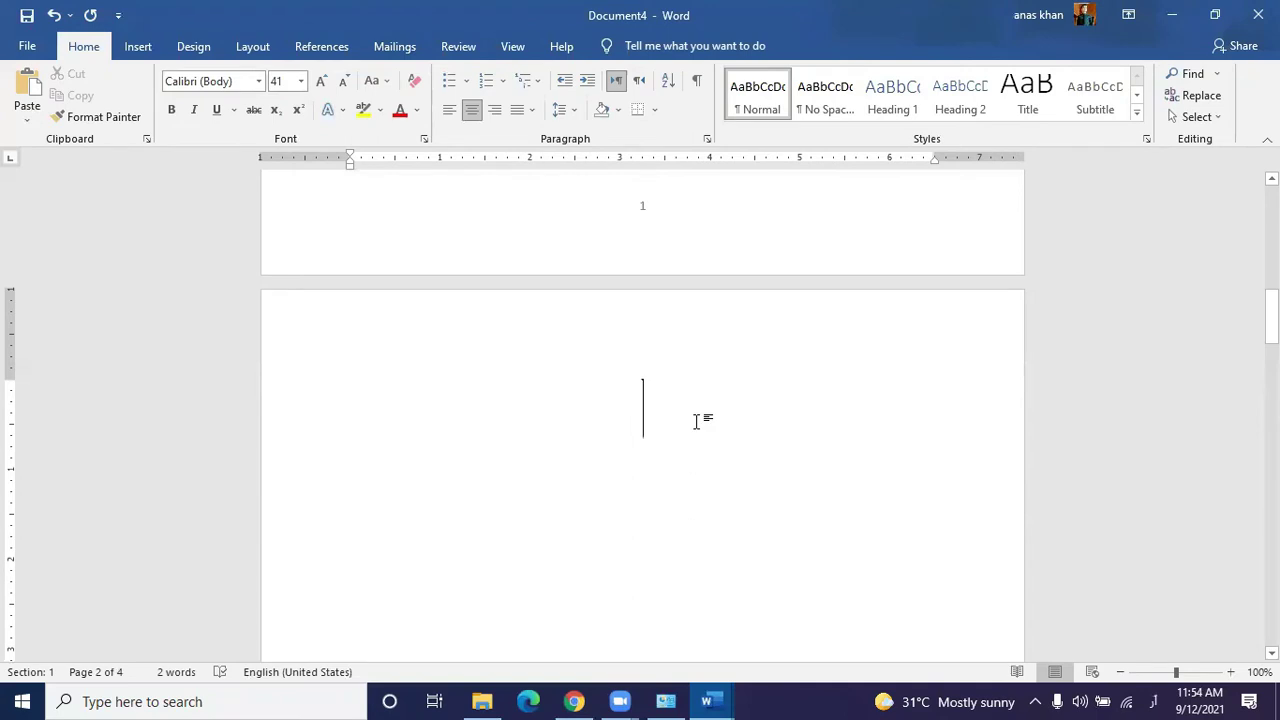
scroll(697, 421, up, 4)
scroll(697, 421, down, 2)
scroll(697, 421, up, 8)
scroll(697, 421, up, 3)
scroll(697, 421, down, 5)
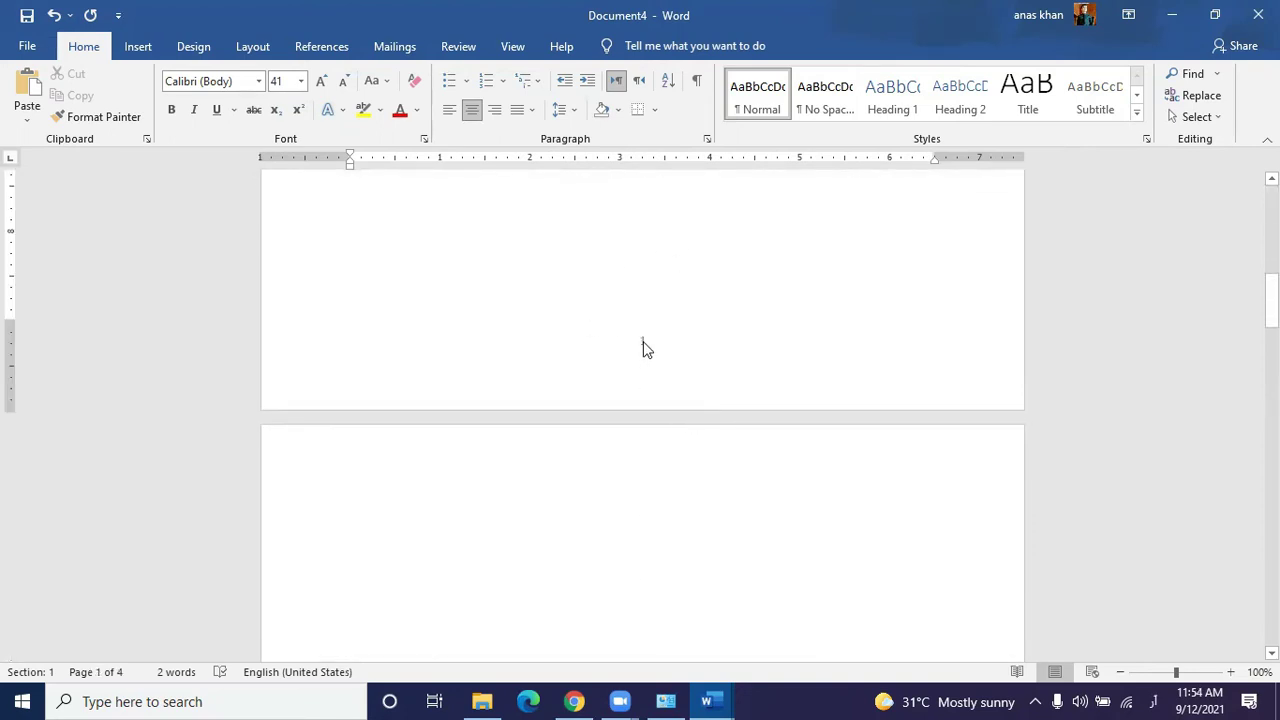
scroll(643, 349, up, 2)
scroll(643, 349, down, 2)
scroll(641, 350, up, 6)
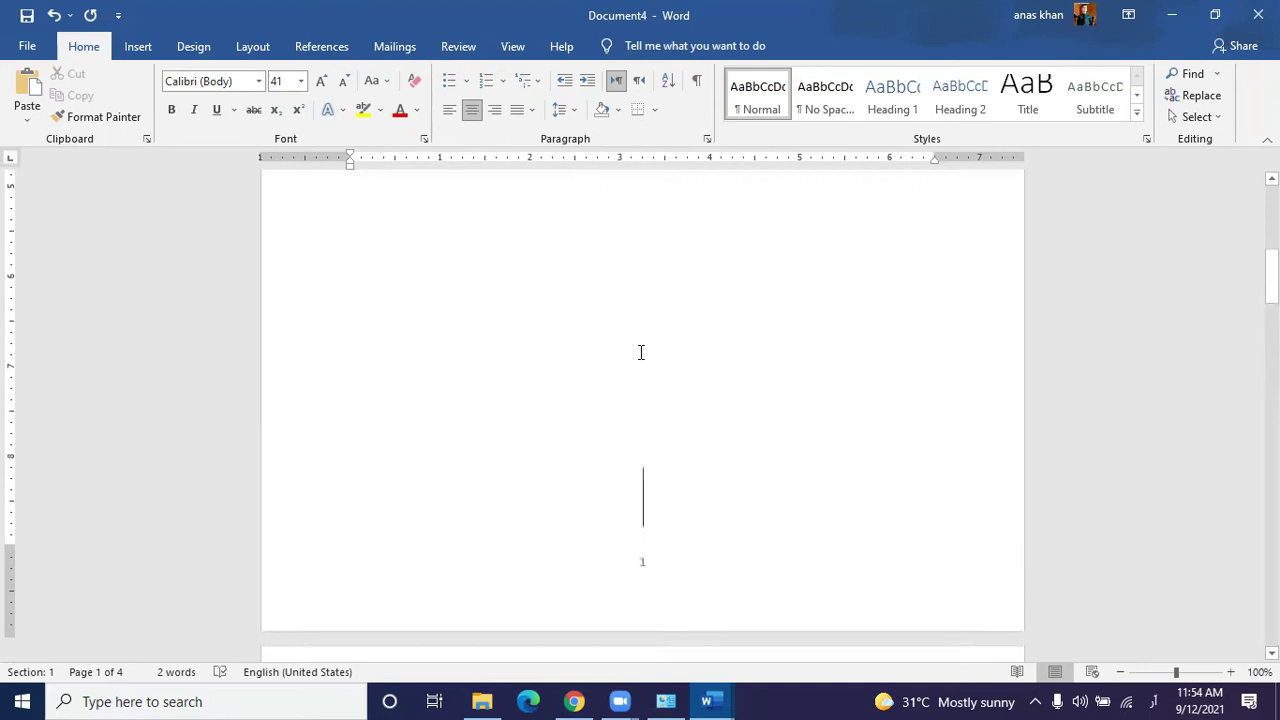
scroll(641, 352, up, 3)
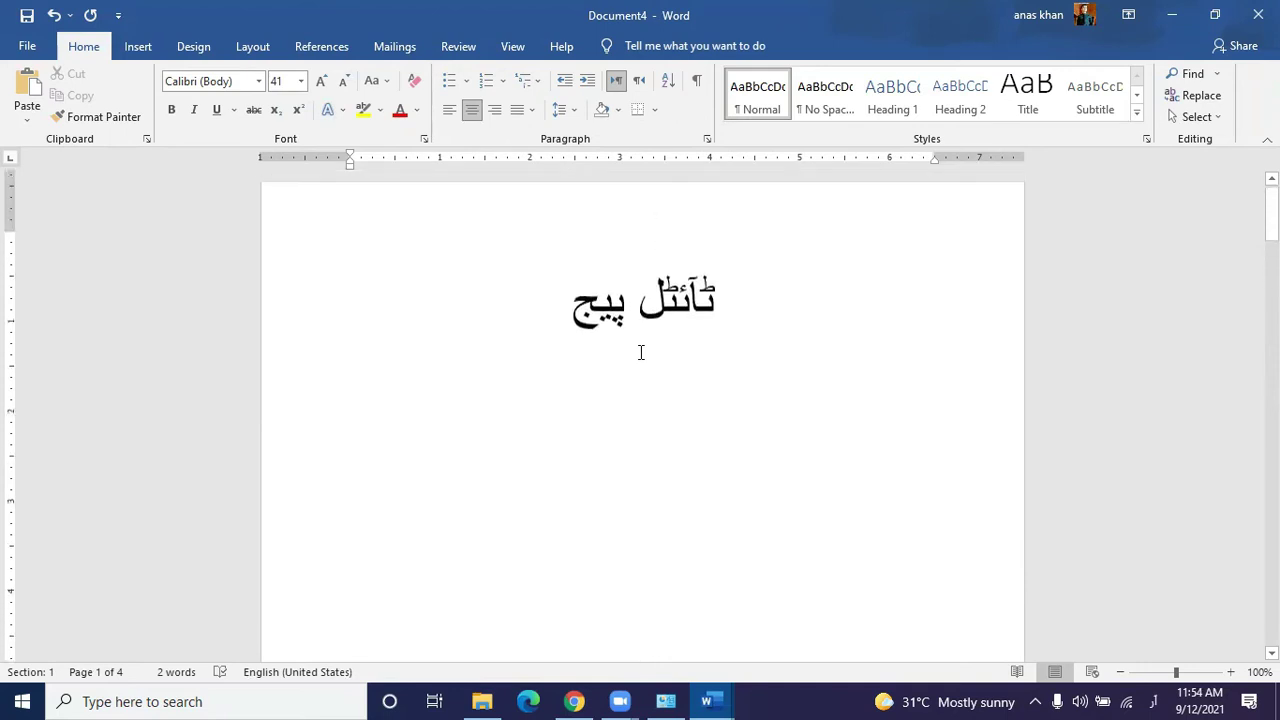
Step: Open the title page's empty header for editing twice, returning to the body text each time
double_click(684, 227)
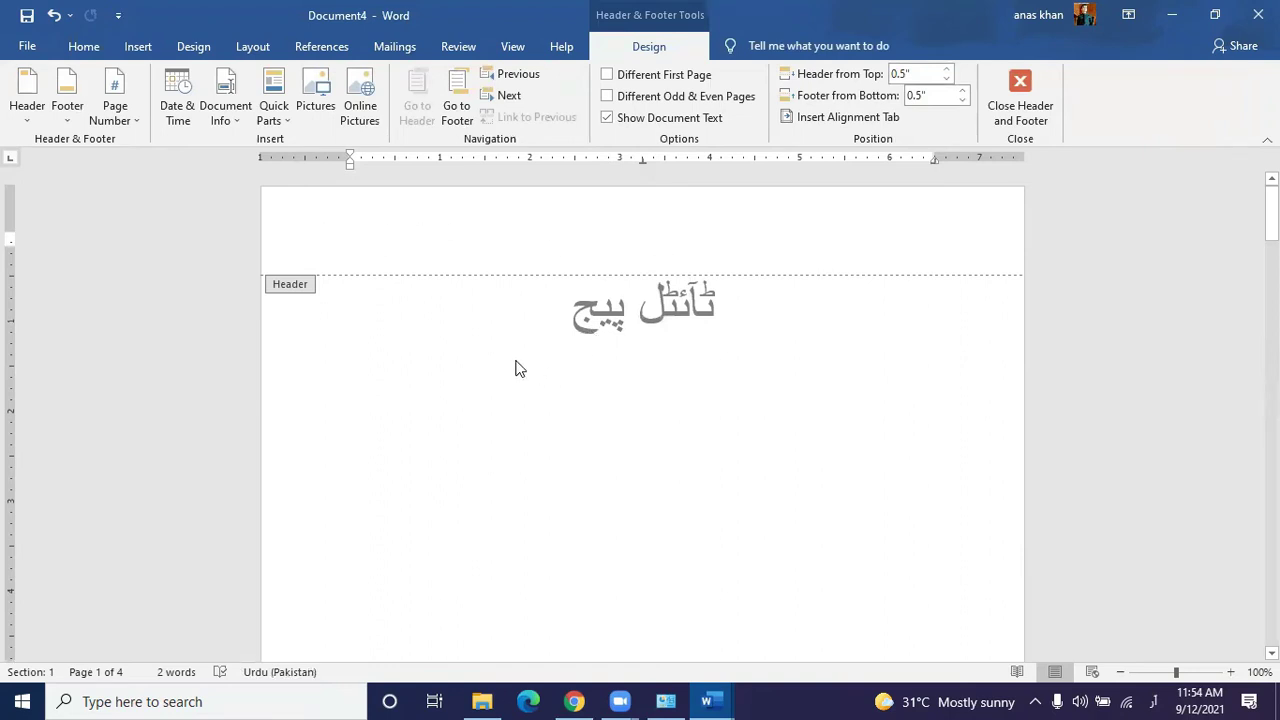
double_click(396, 348)
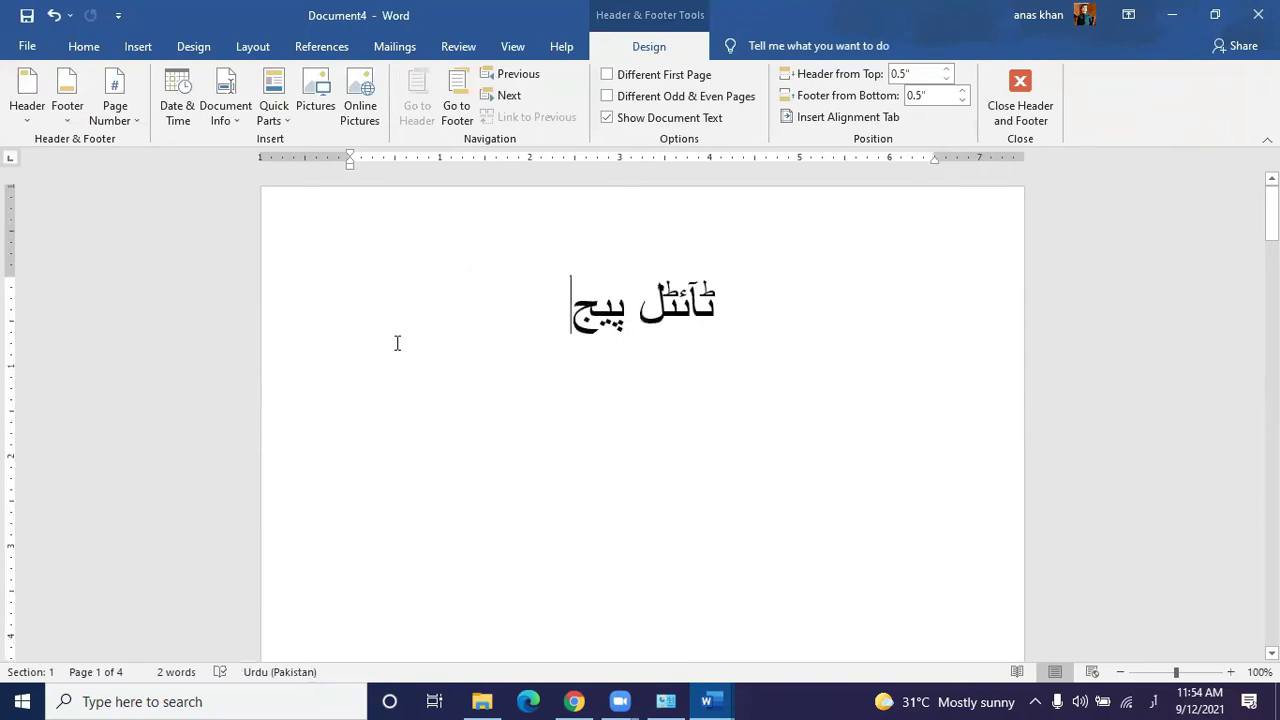
double_click(496, 229)
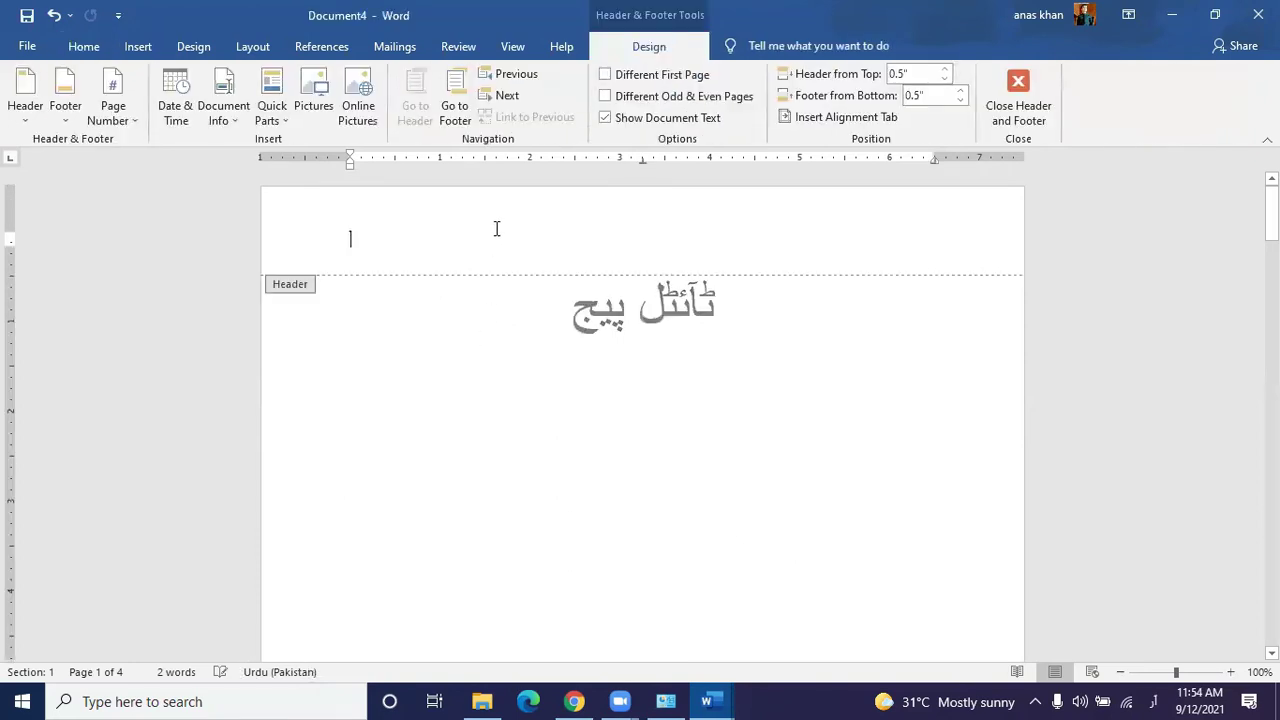
double_click(413, 300)
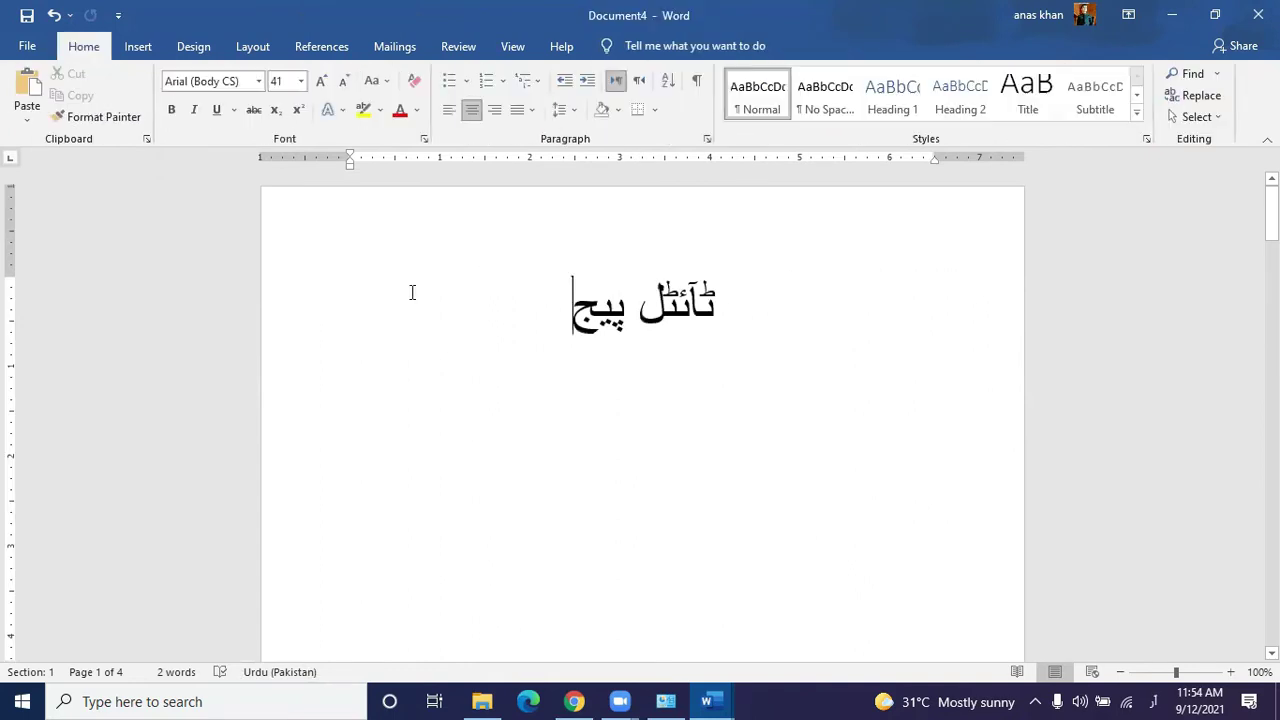
Step: Enter a random string of Urdu letters below the page number in the first page's footer and return to the body text
scroll(409, 291, down, 10)
scroll(412, 288, up, 3)
double_click(601, 310)
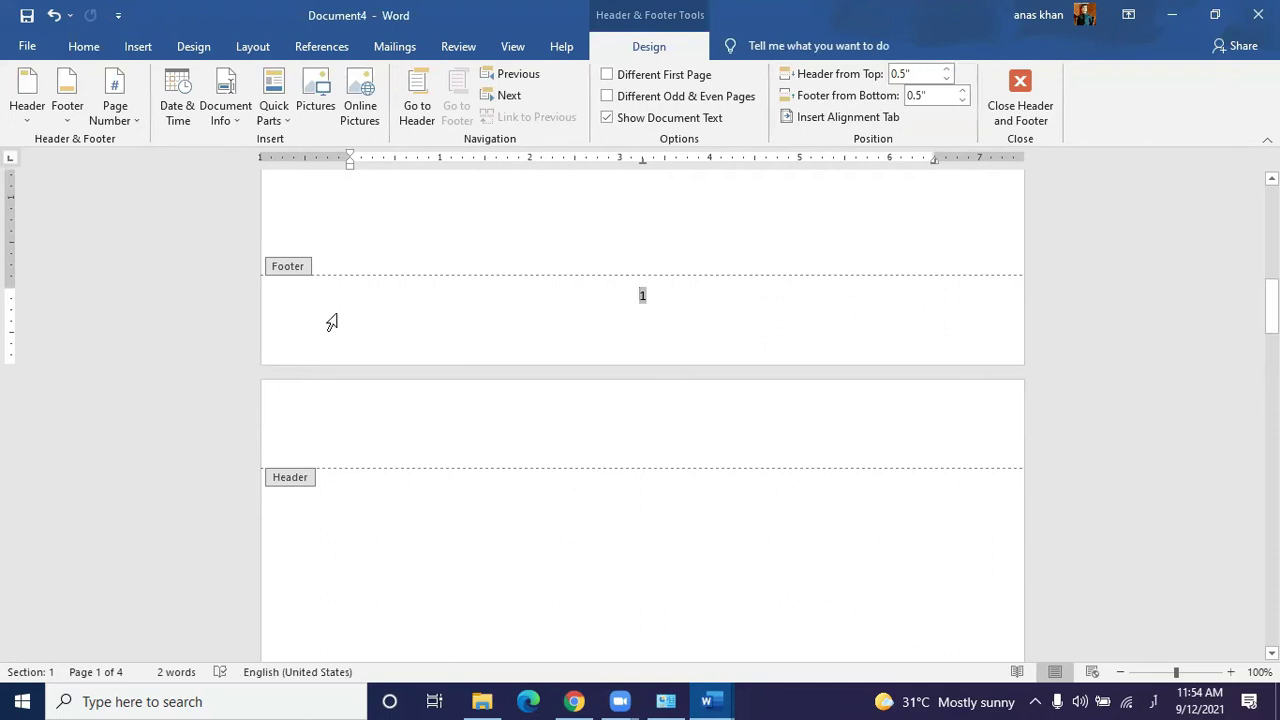
click(543, 326)
scroll(560, 361, down, 10)
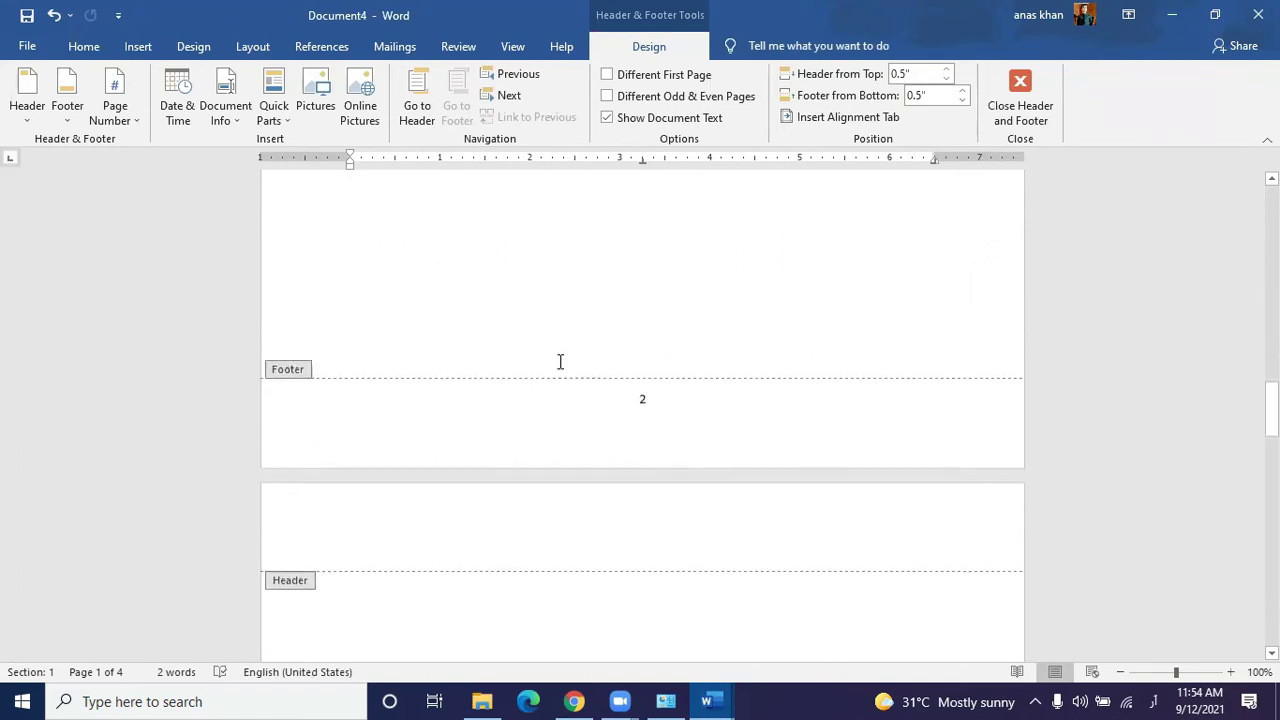
scroll(560, 369, up, 10)
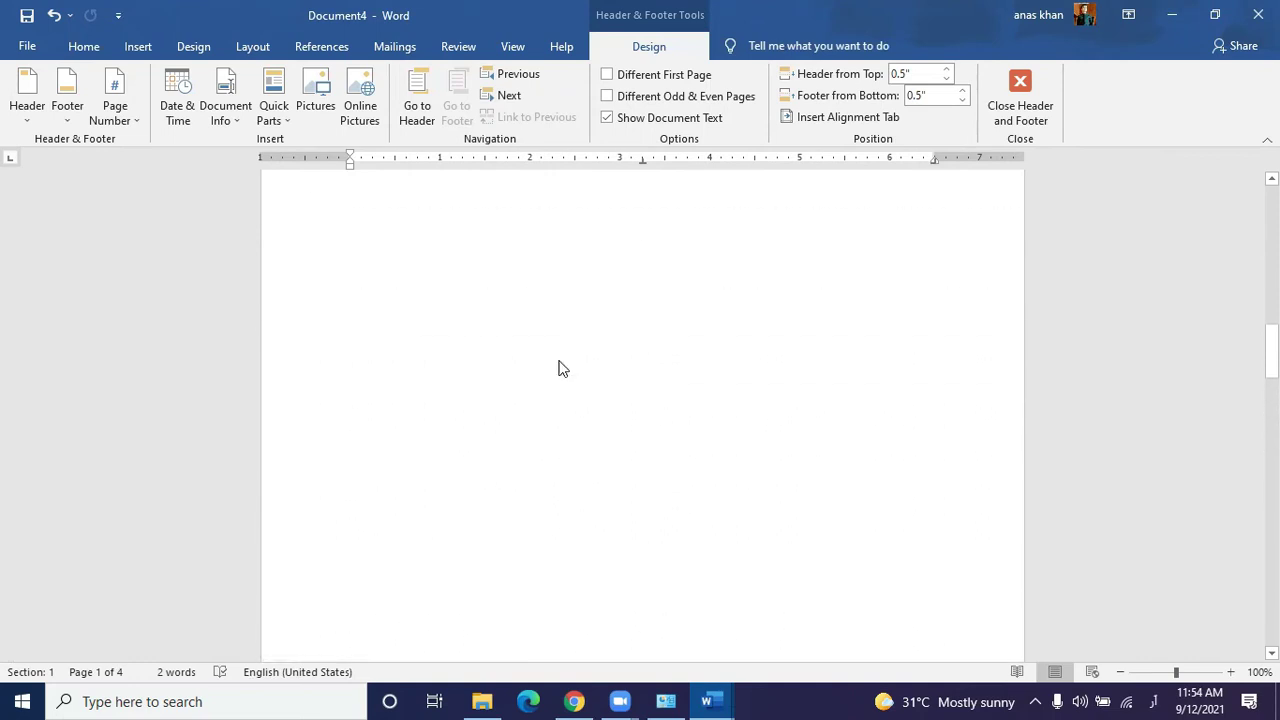
scroll(558, 364, up, 5)
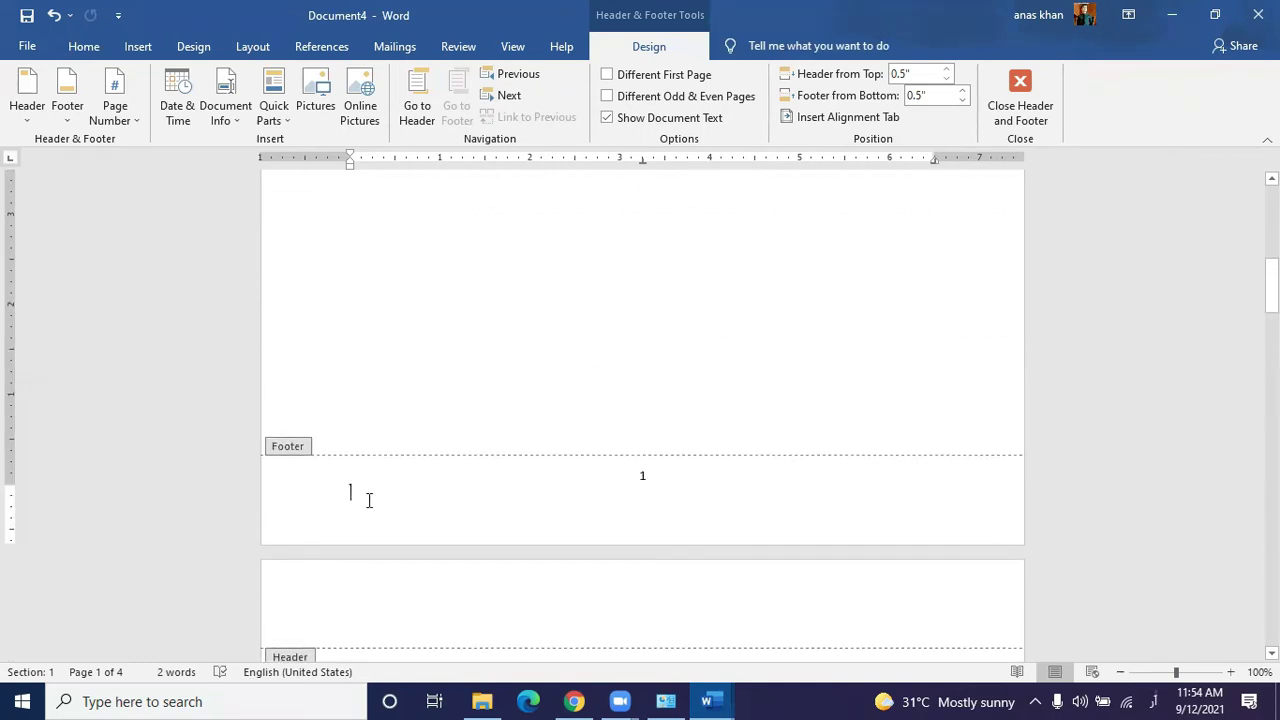
click(369, 500)
text(مسددققققررررر)
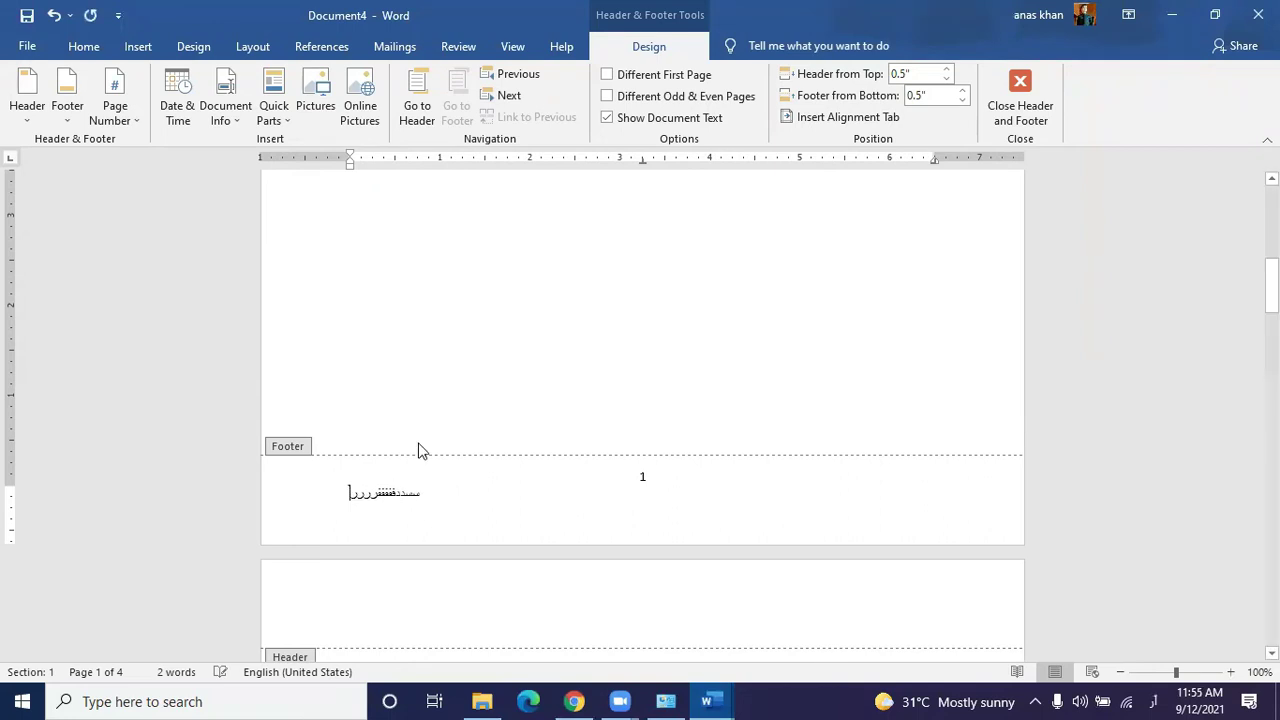
double_click(454, 386)
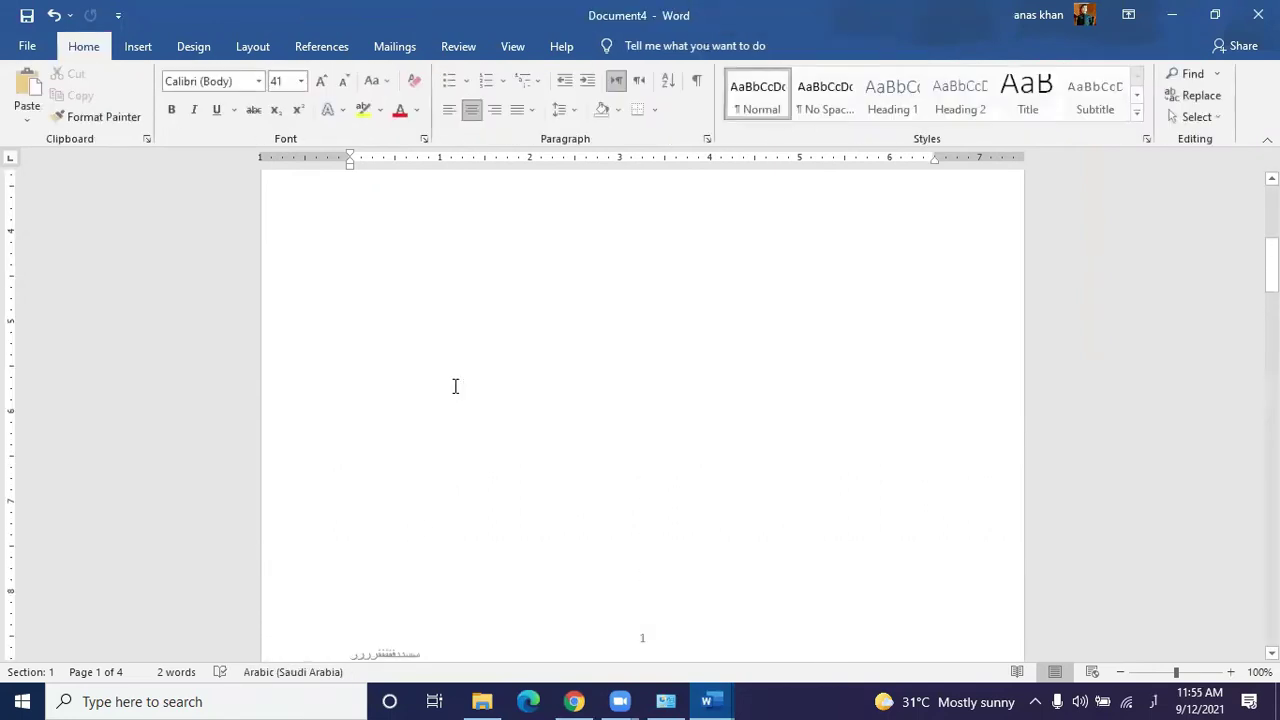
Step: Check the footers of the following pages for the sample text entered on the first page
scroll(455, 386, up, 2)
scroll(455, 386, down, 10)
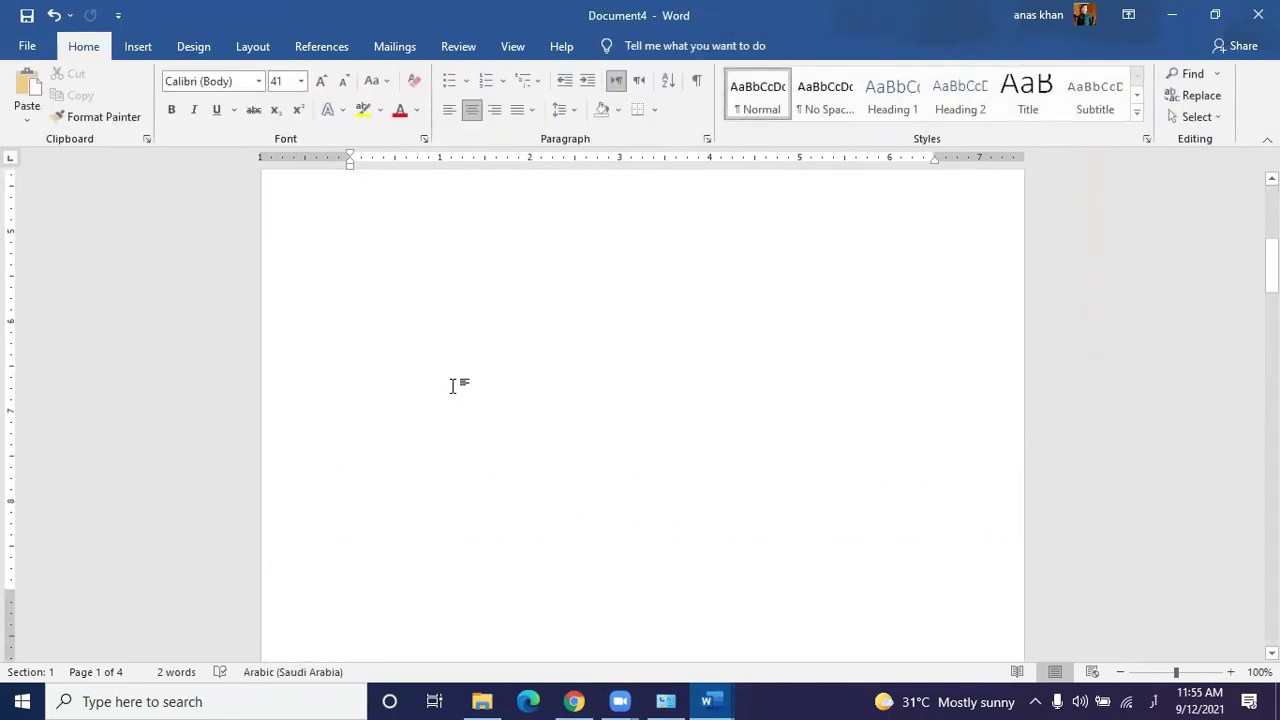
scroll(455, 386, up, 4)
scroll(455, 386, down, 5)
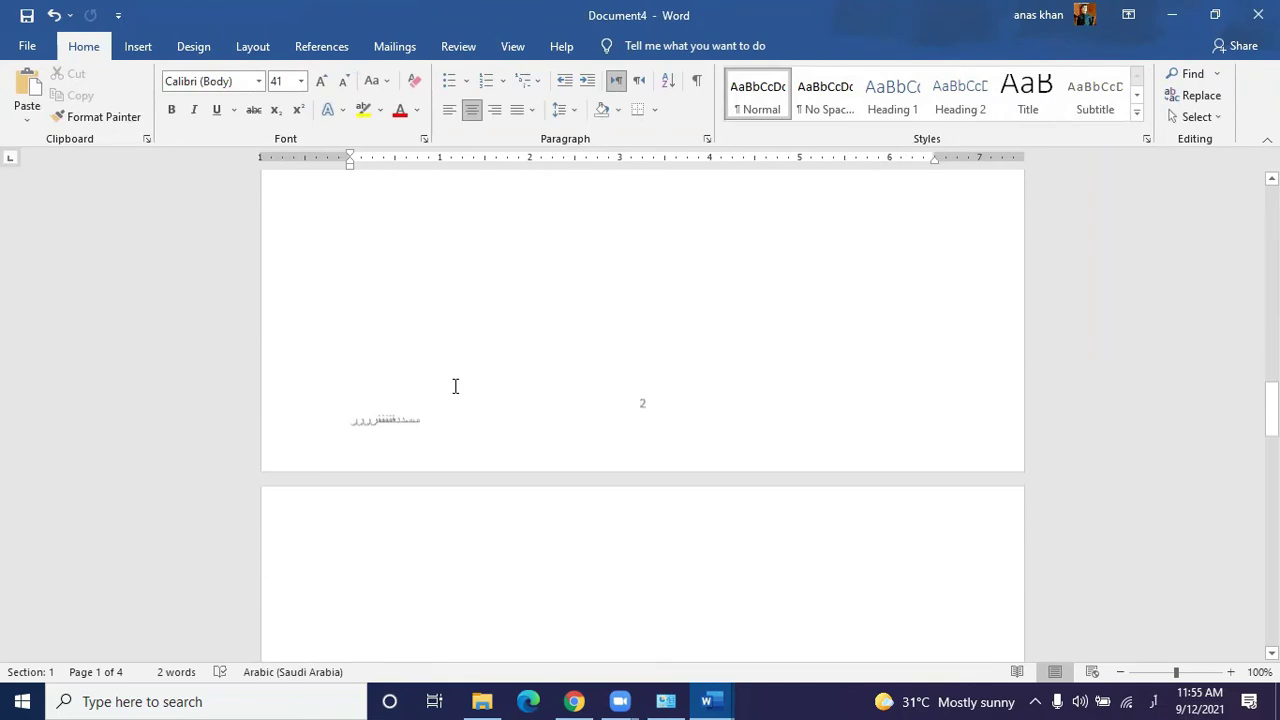
scroll(455, 386, down, 10)
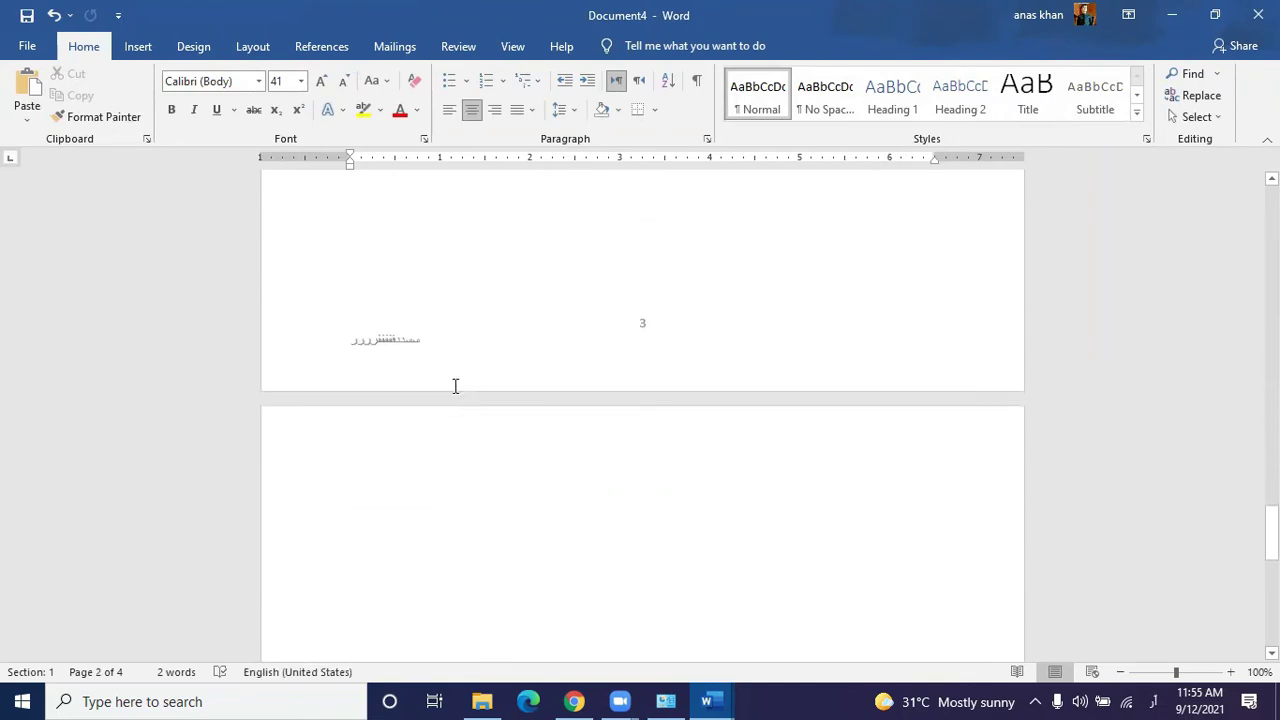
scroll(455, 386, up, 5)
scroll(455, 387, down, 5)
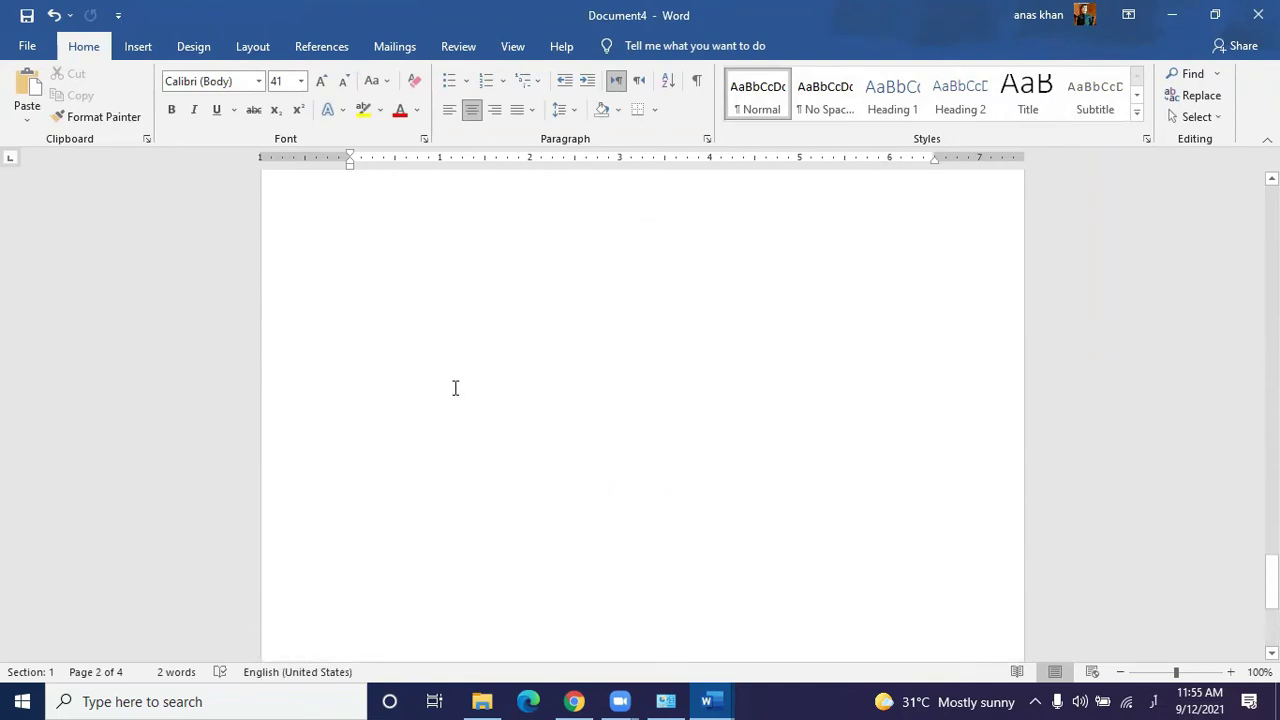
scroll(455, 388, up, 5)
Step: Enter a random string of Urdu letters in the title page's header and leave header editing
drag(1272, 518, 1272, 200)
click(811, 249)
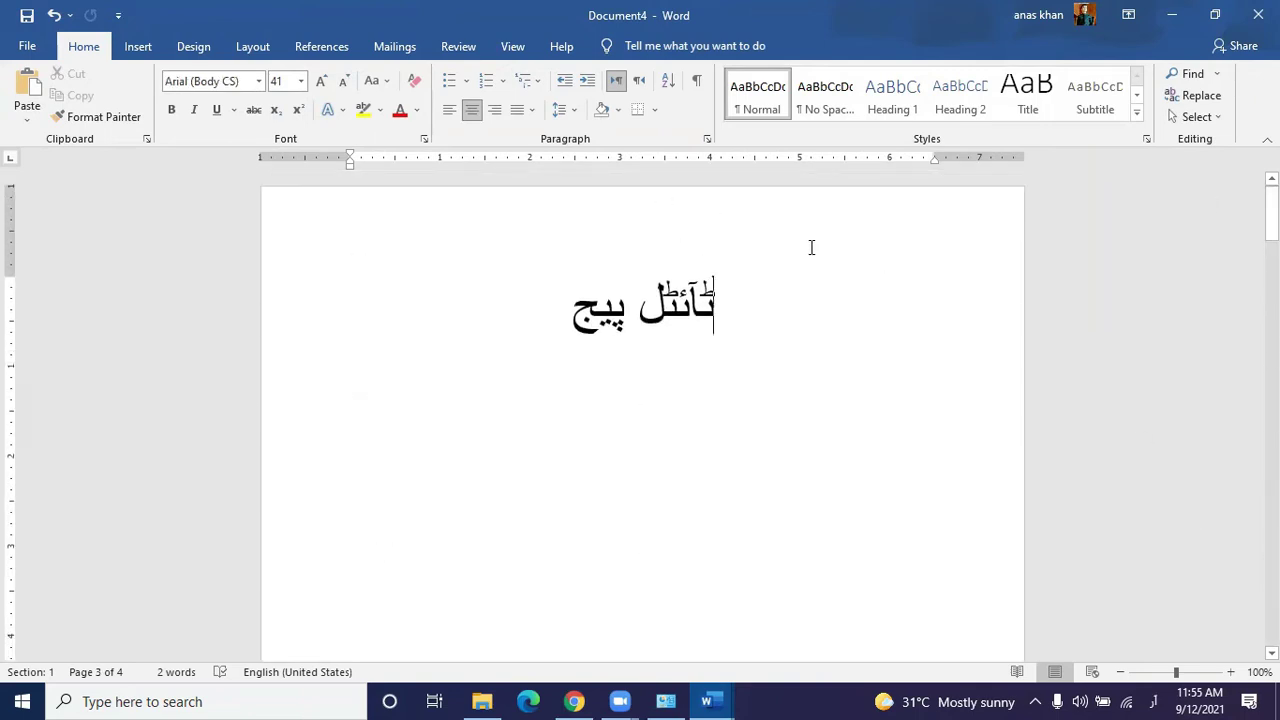
double_click(796, 232)
text(دگسدگسدفگسدگسدگدگسگ)
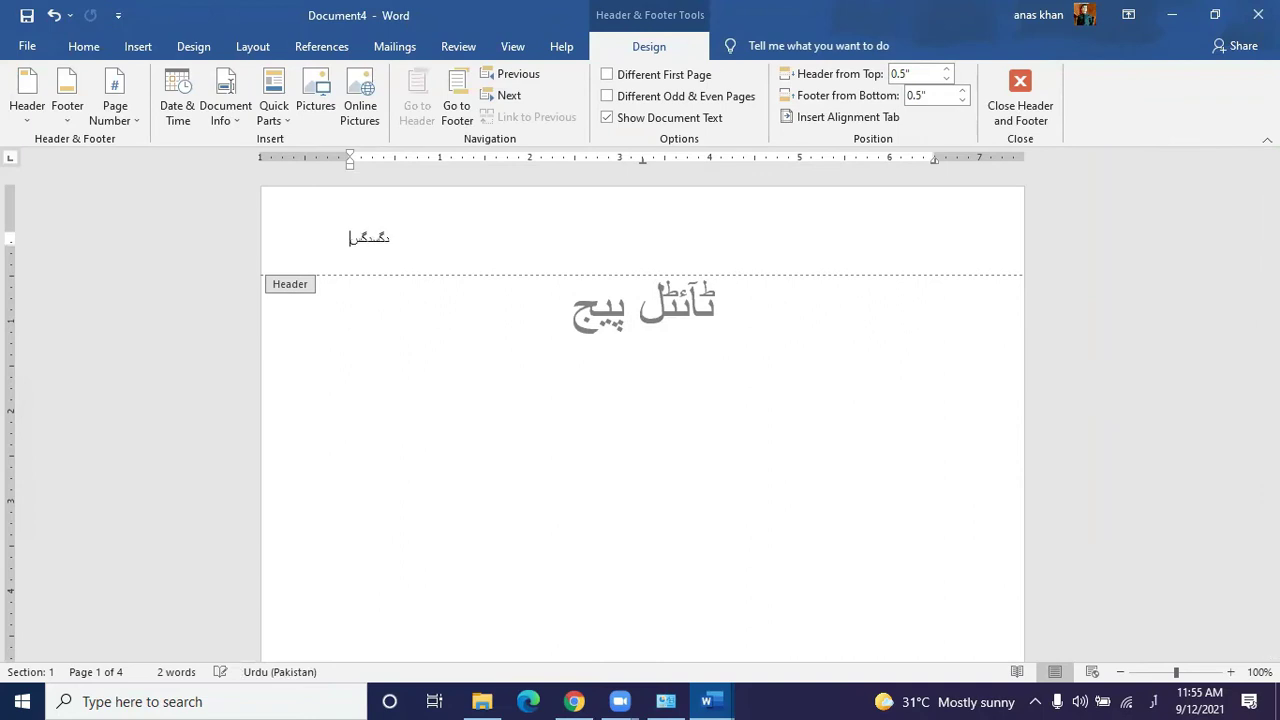
double_click(811, 377)
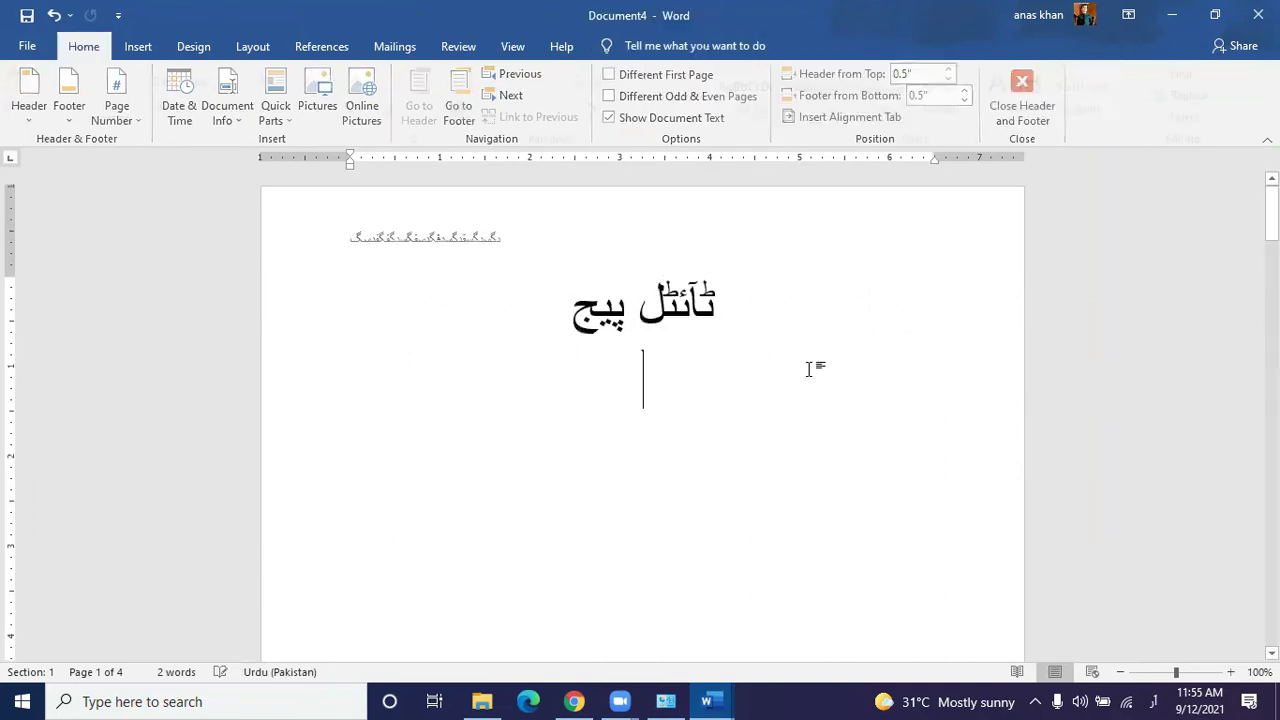
Step: Compare the header and footer text on the following pages with the title page's, then return to the title page
scroll(811, 377, down, 10)
scroll(811, 377, down, 10)
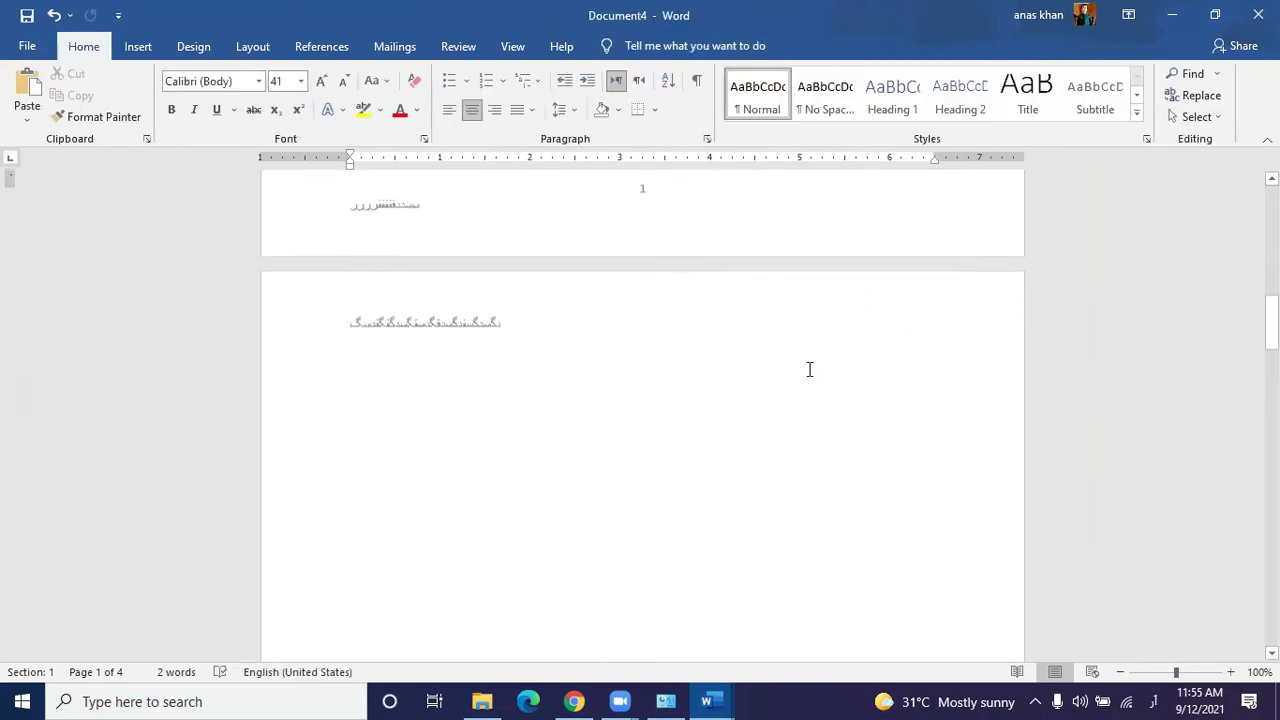
scroll(811, 377, down, 10)
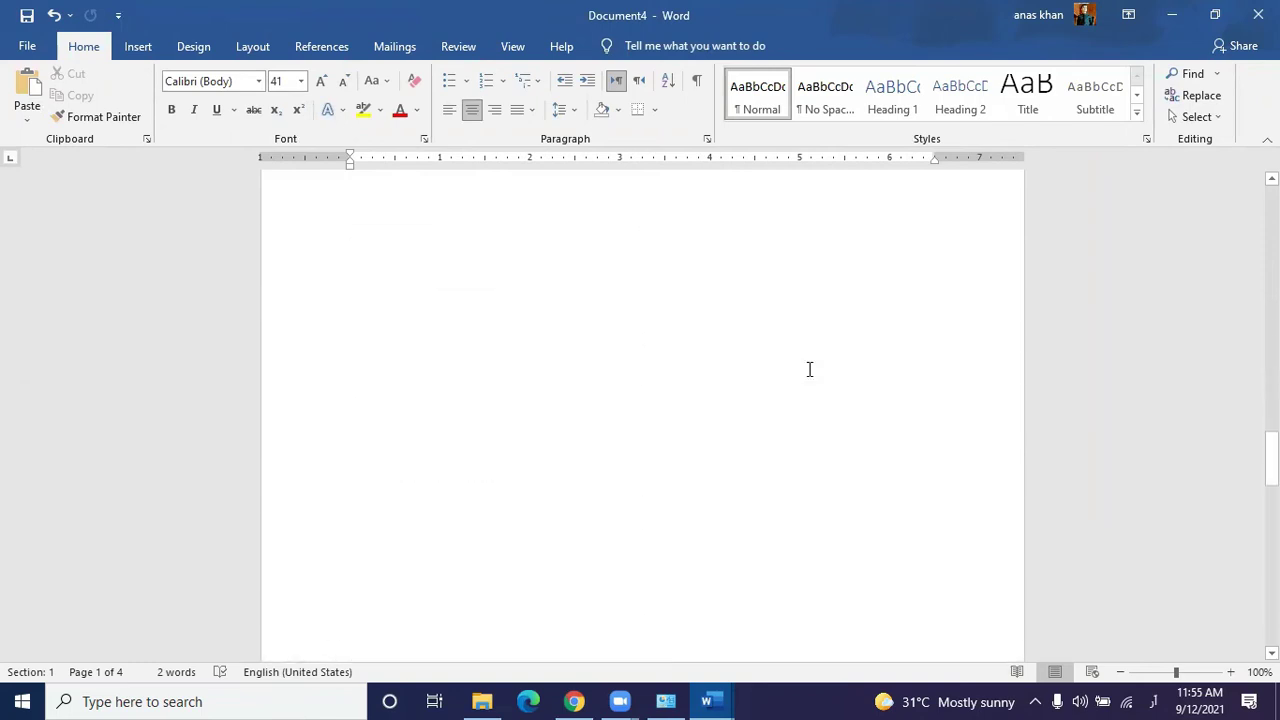
scroll(810, 369, up, 10)
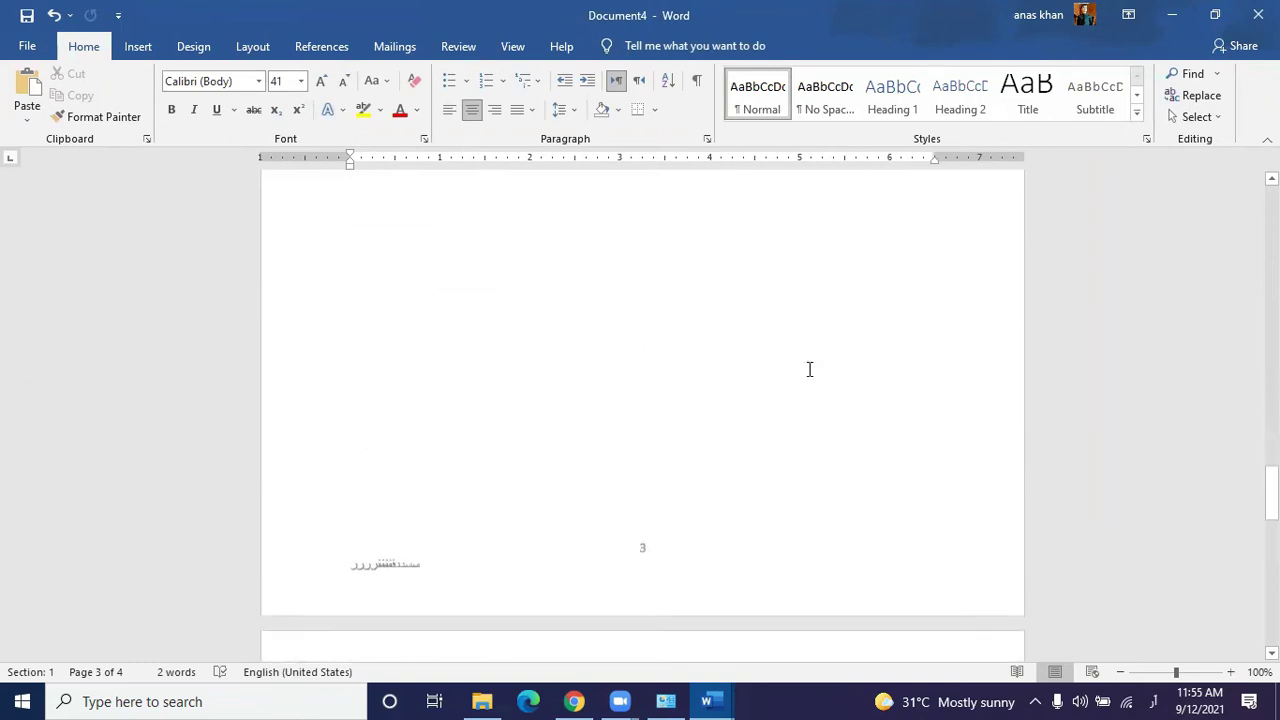
scroll(810, 369, up, 10)
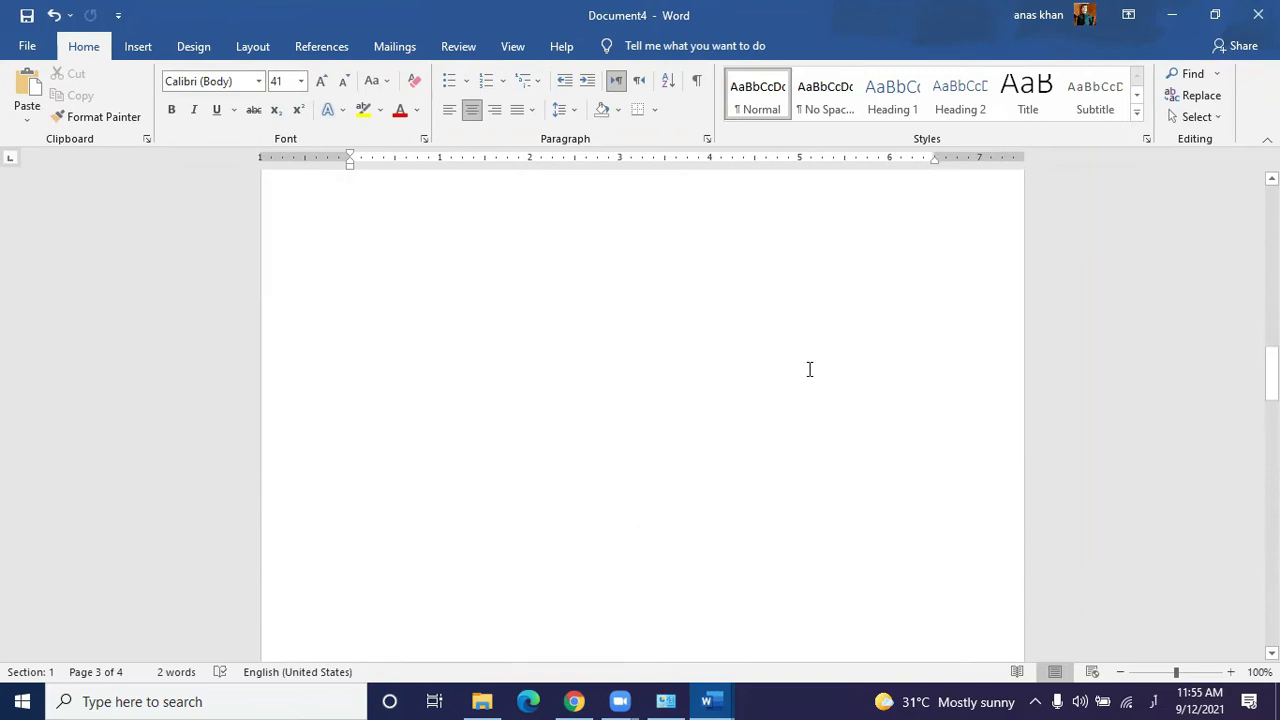
scroll(810, 369, up, 10)
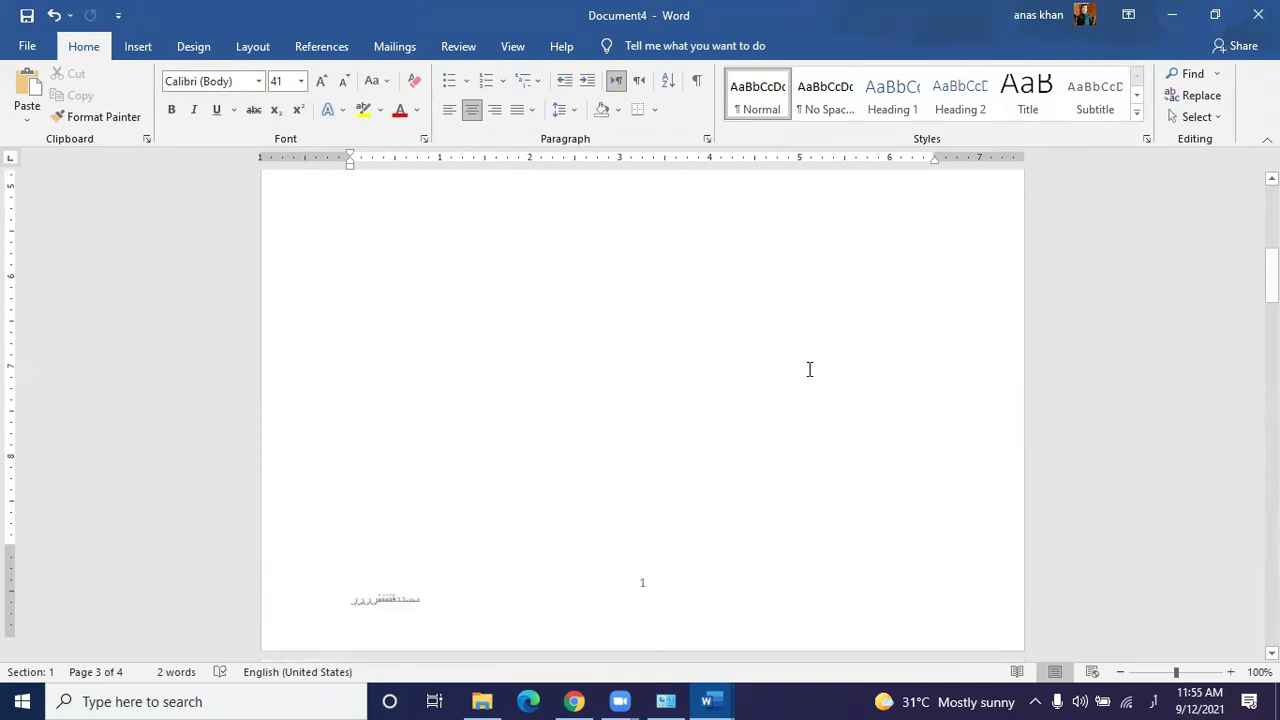
click(810, 369)
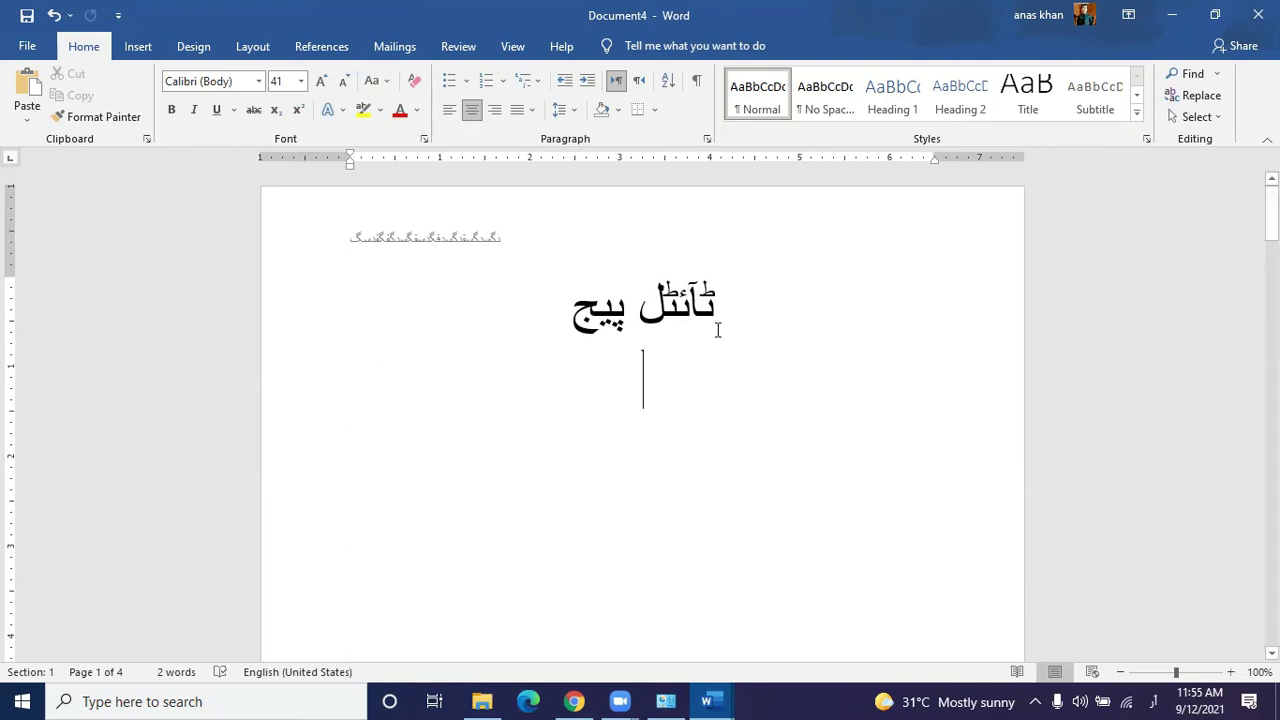
Step: Reopen the title page's header containing the sample text, then go back to the end of the title heading
double_click(517, 231)
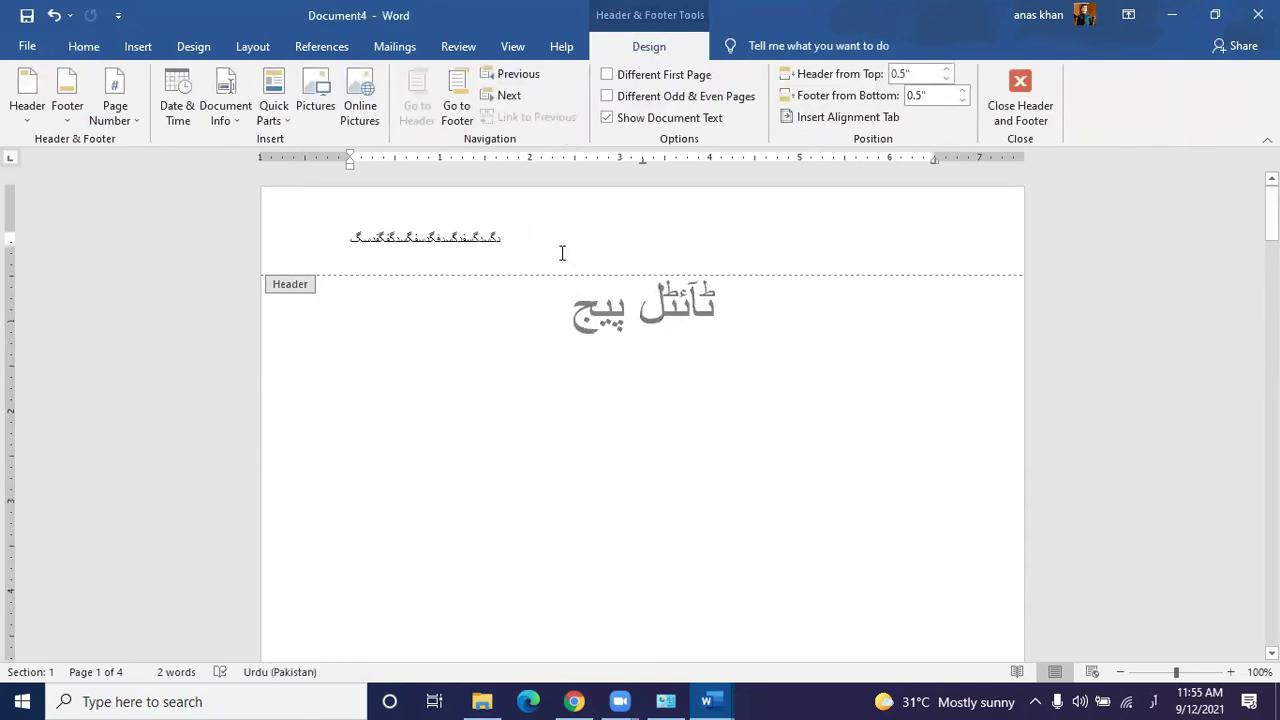
triple_click(543, 304)
click(543, 304)
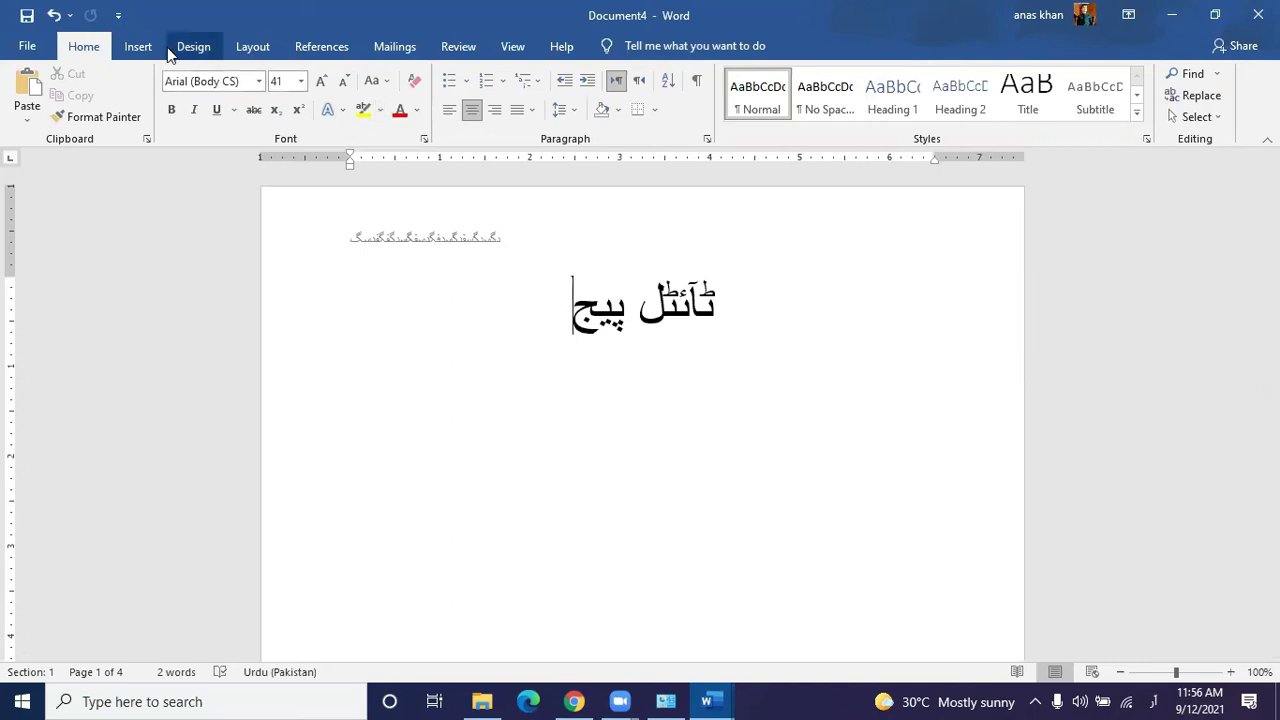
Step: Place the cursor below the title heading and set the document's text in two columns
key(ctrl+z)
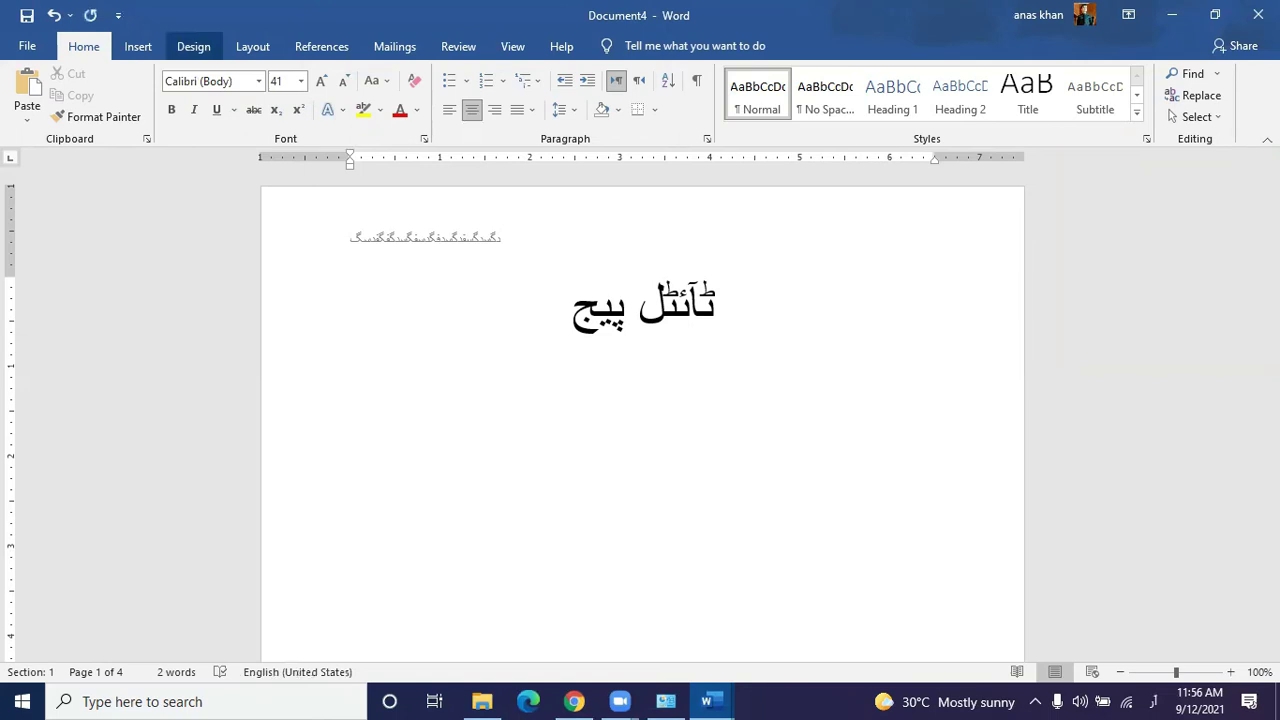
click(143, 48)
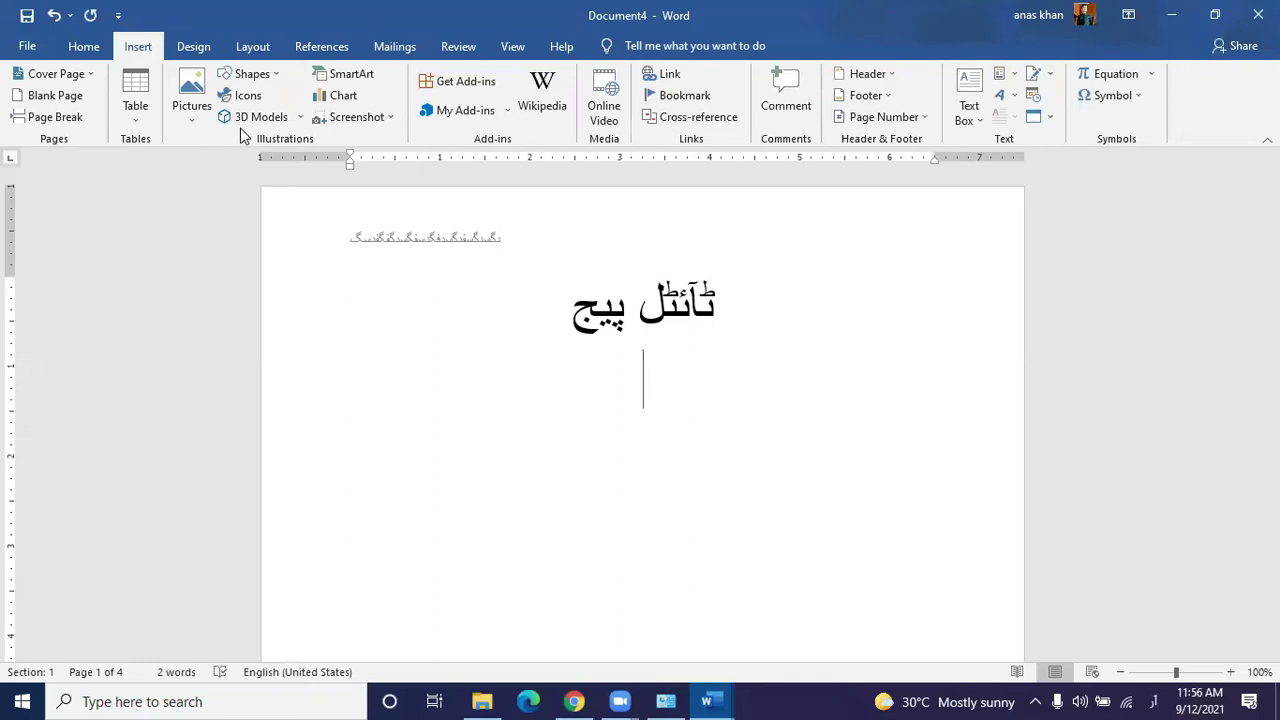
click(259, 55)
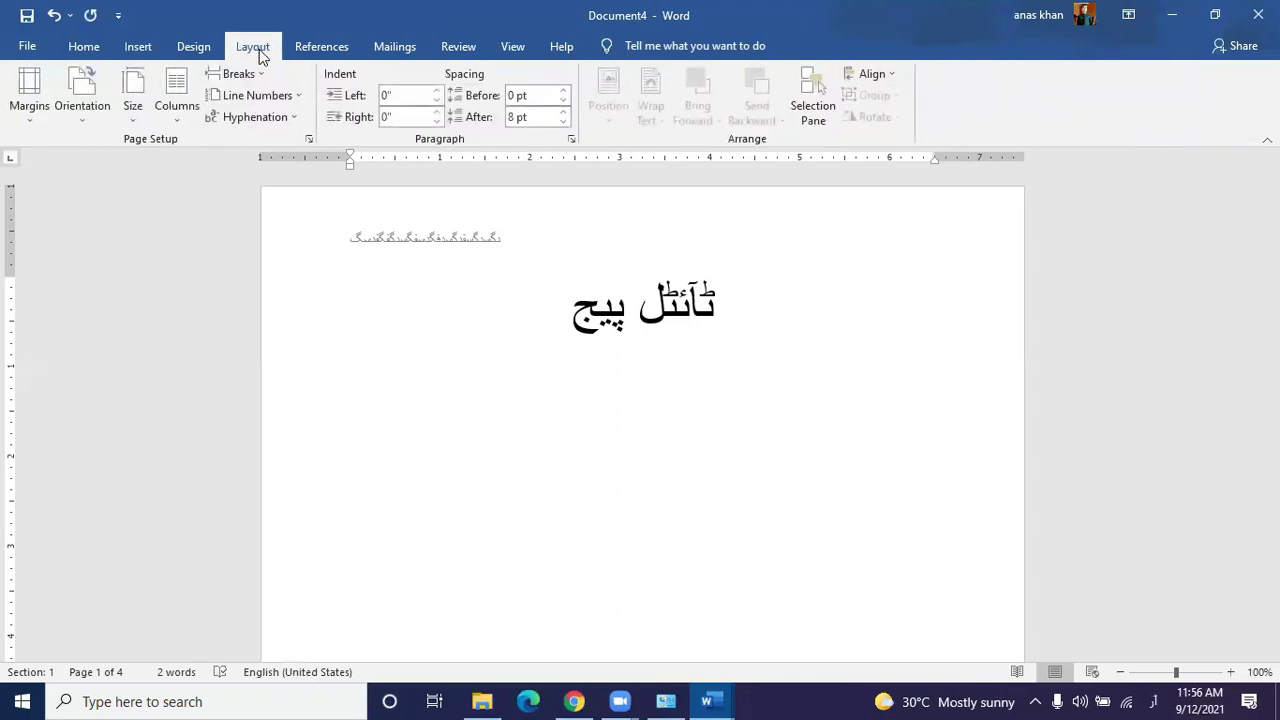
click(177, 128)
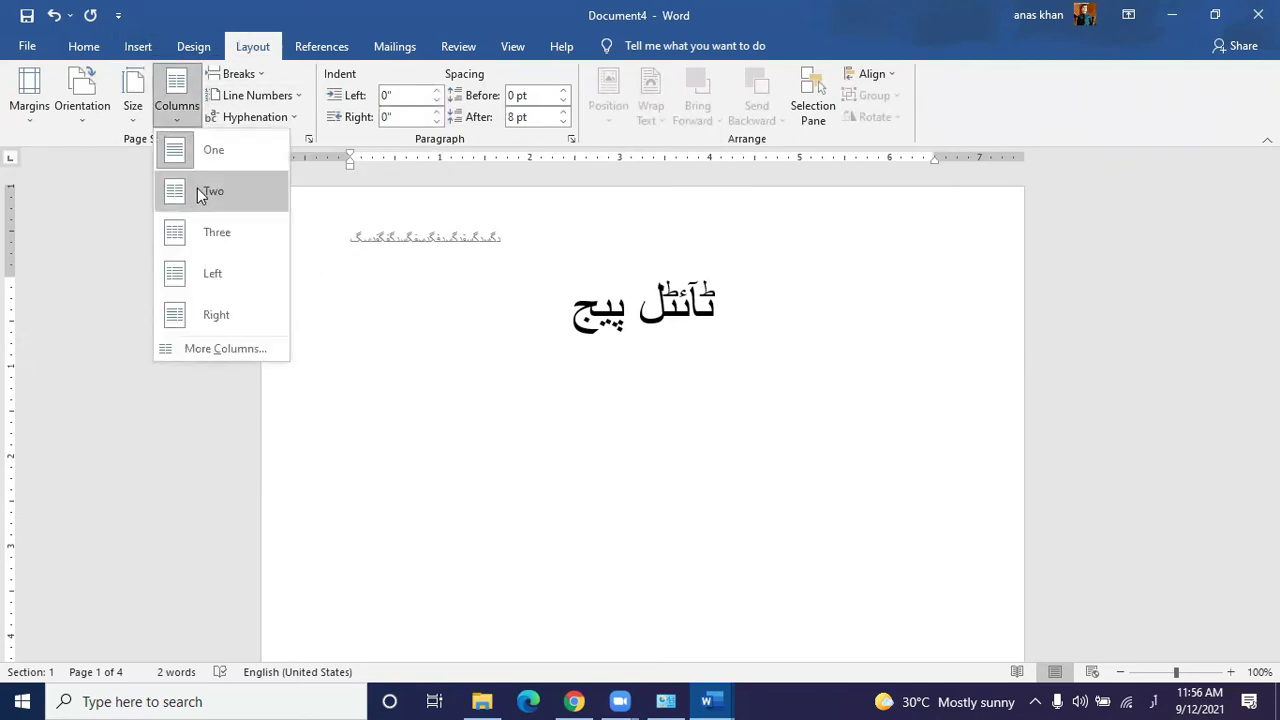
click(200, 193)
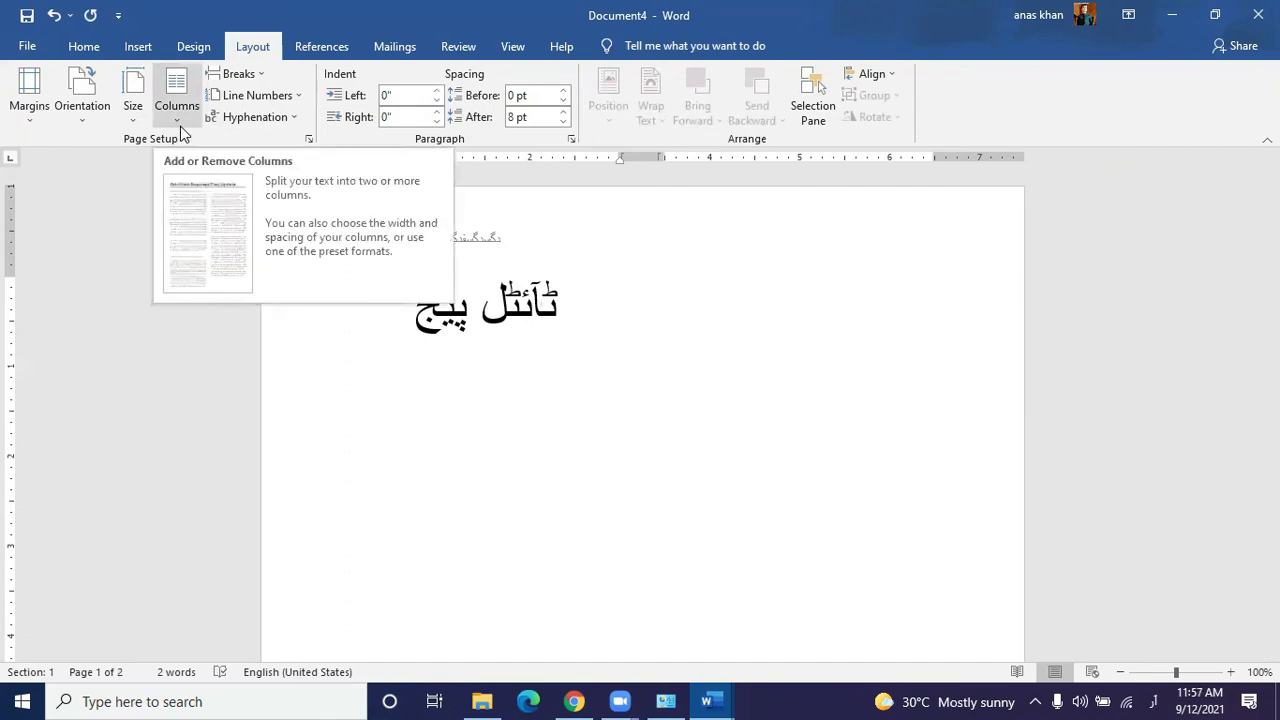
Step: Set the whole document's two columns to run right-to-left
click(311, 139)
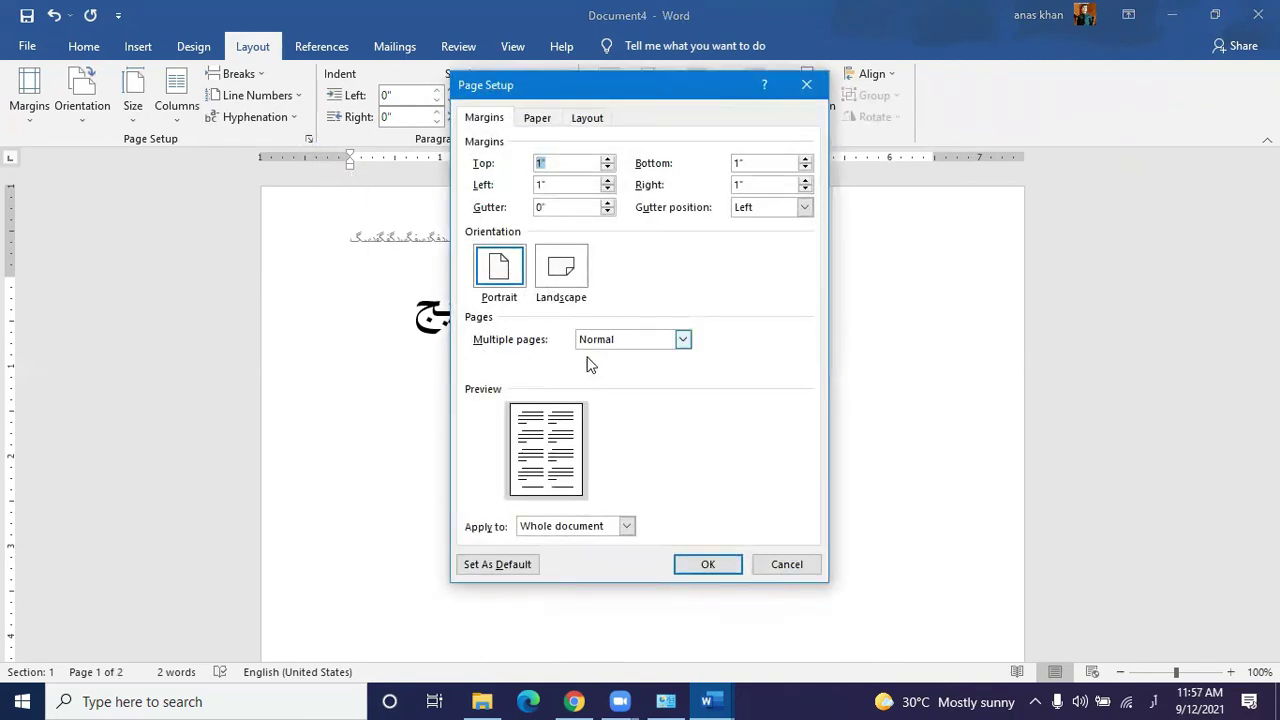
click(806, 85)
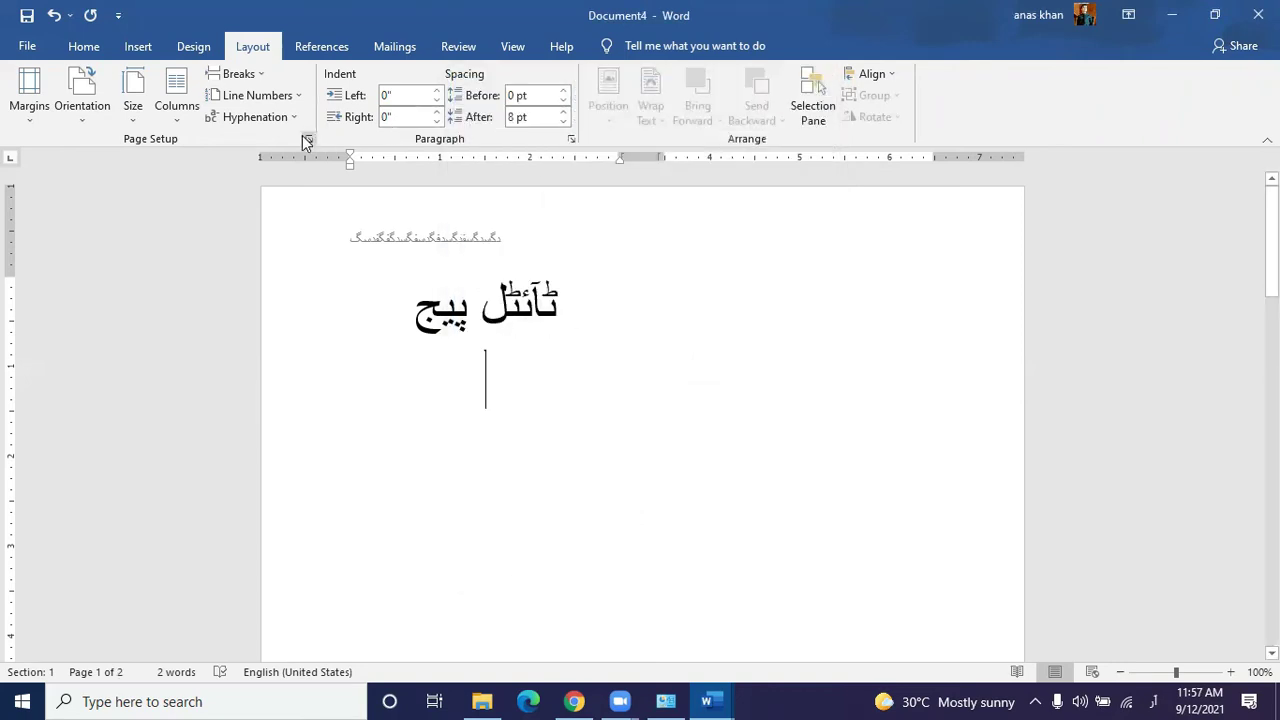
click(180, 120)
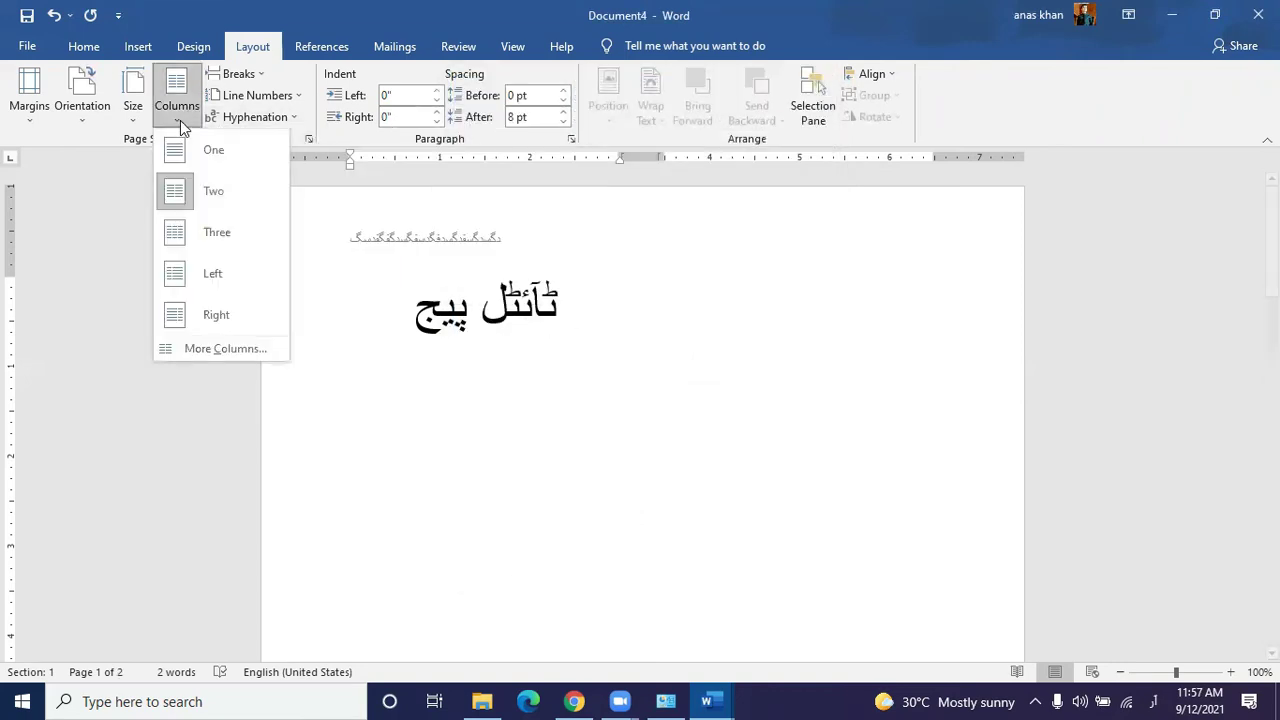
click(212, 348)
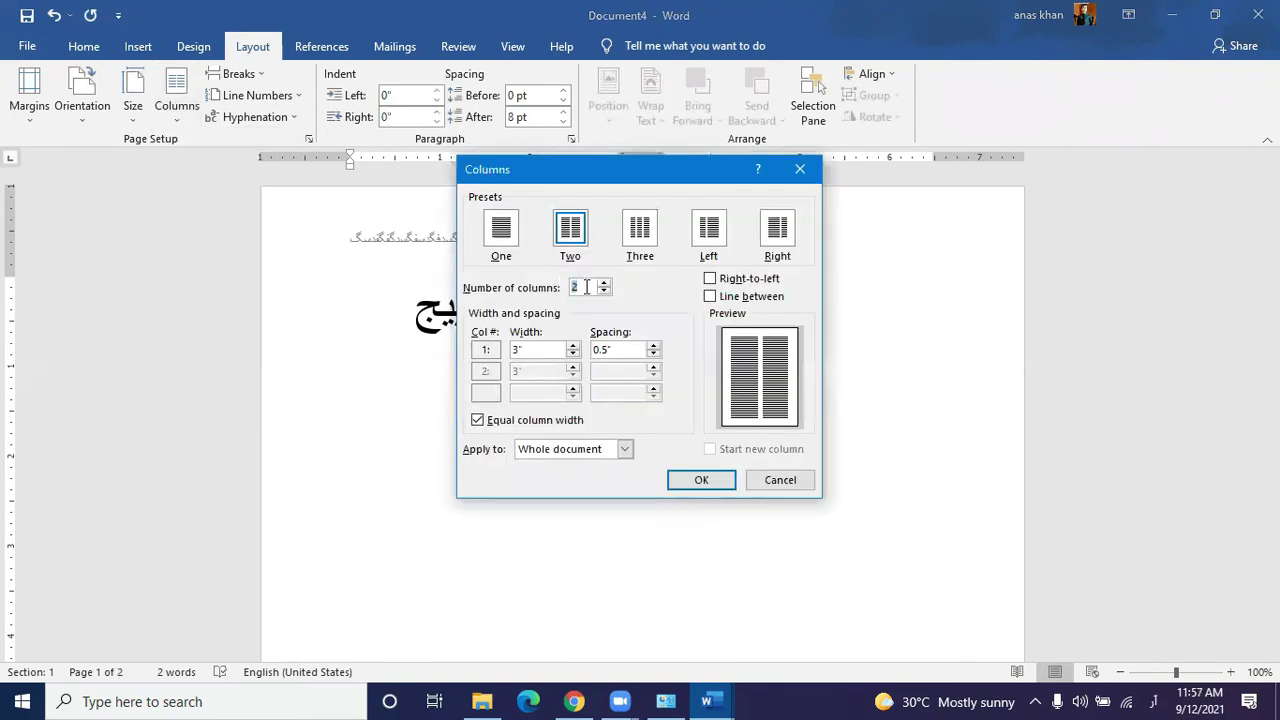
click(710, 279)
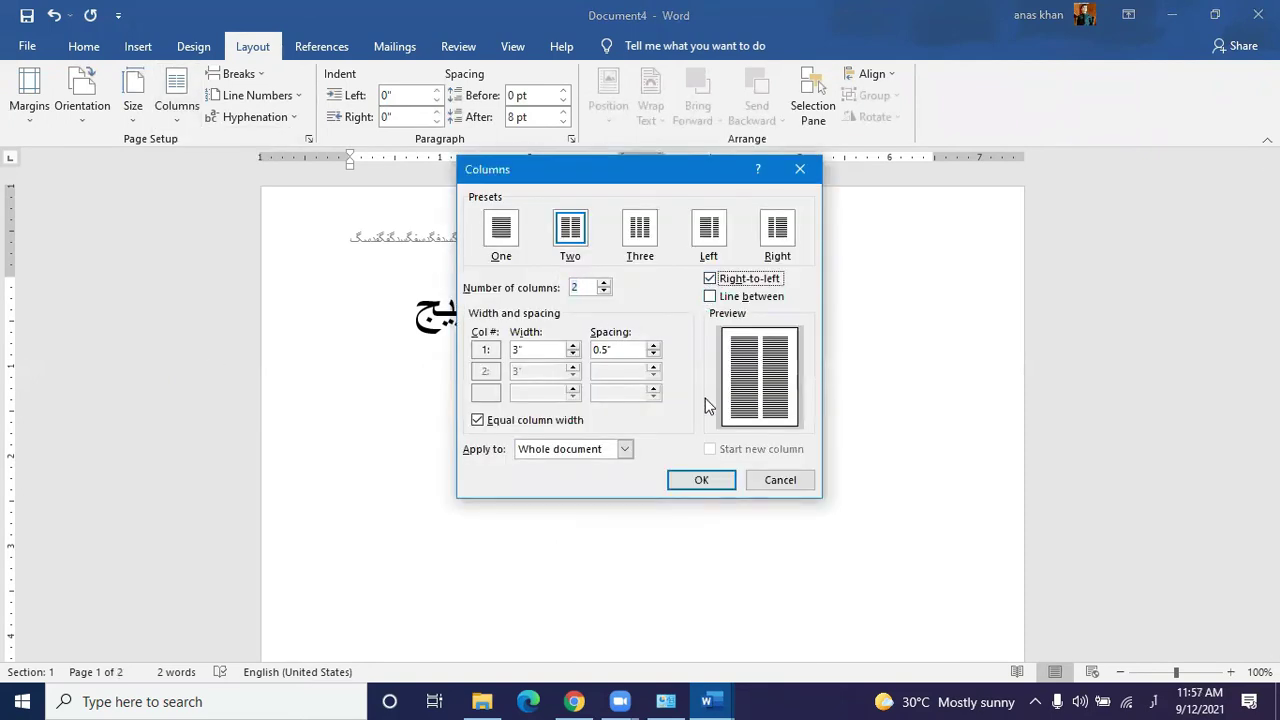
click(701, 480)
Step: Fill the columns below the title heading with random Urdu sample text until both columns of the second page hold text
click(802, 429)
text(سجفجاسک ف)
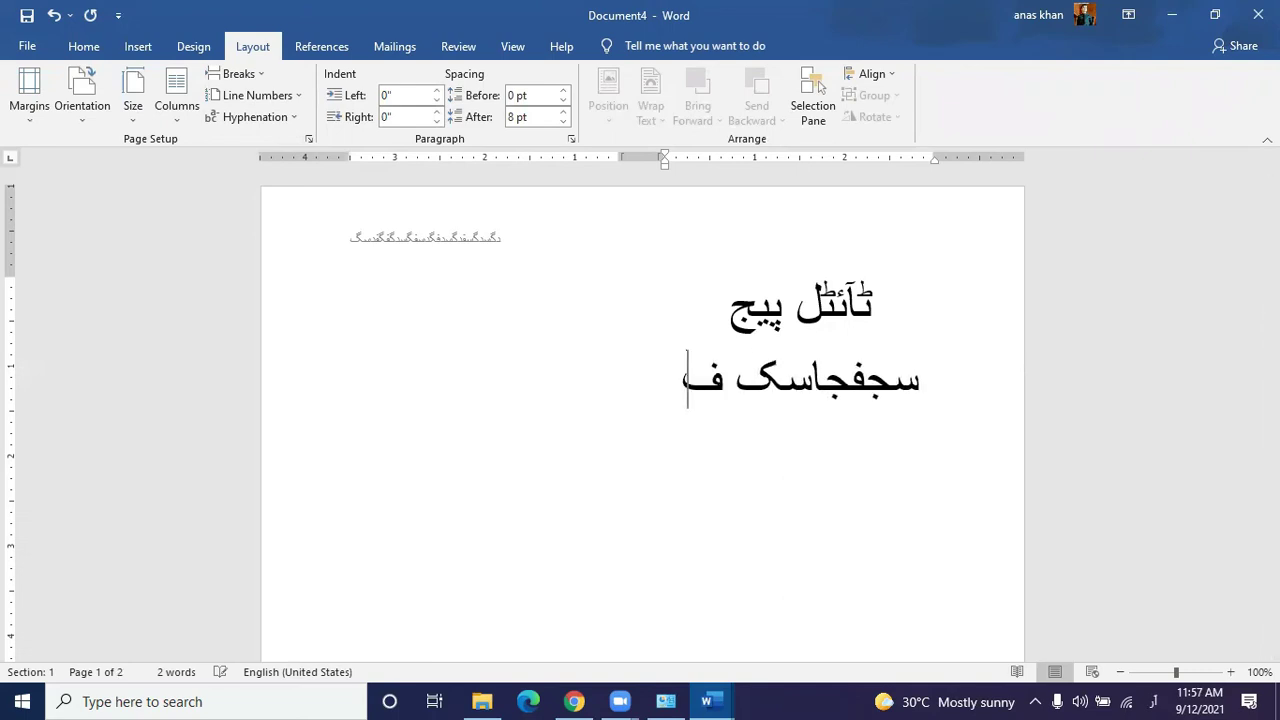
text(جسدکلداجفلک لجدسلک افکلج سدلکج فلکج دسکل جفکلسجد لکجف لکدجس کلجف کلدسج کلفج لکدسج لکفج لکج دسلکج فکلجس)
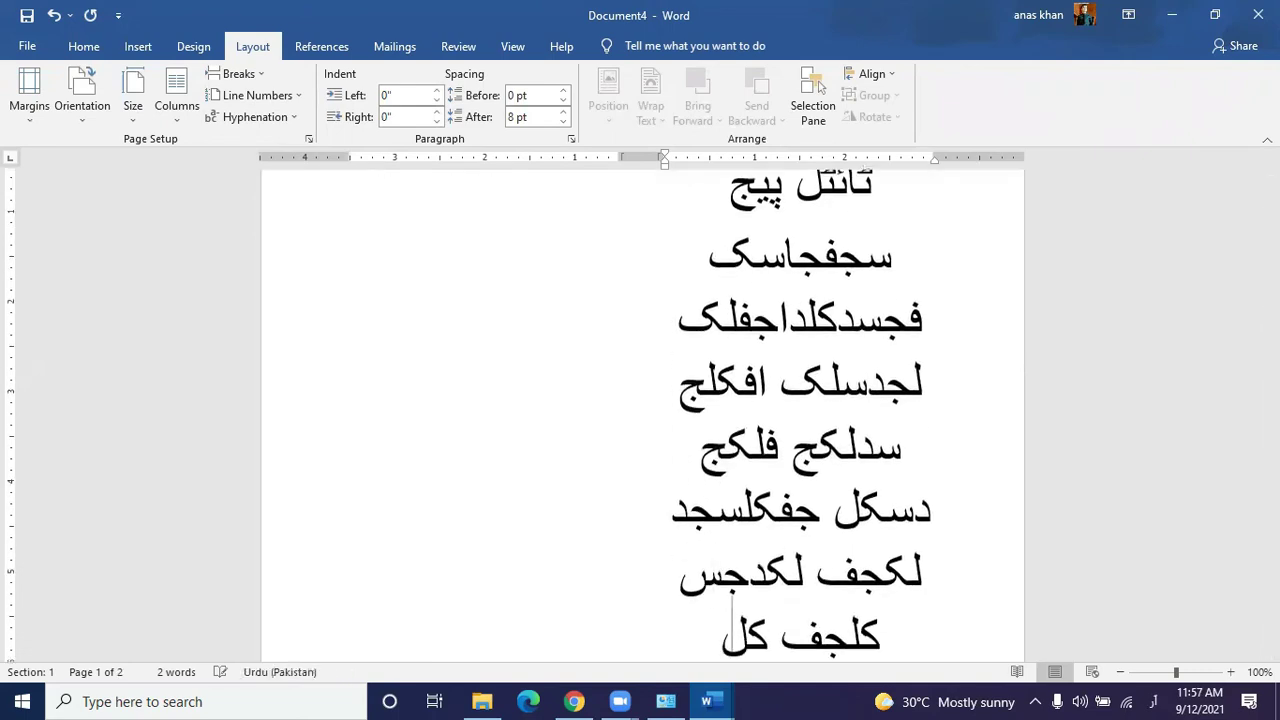
text( کلاجفلکجسداف)
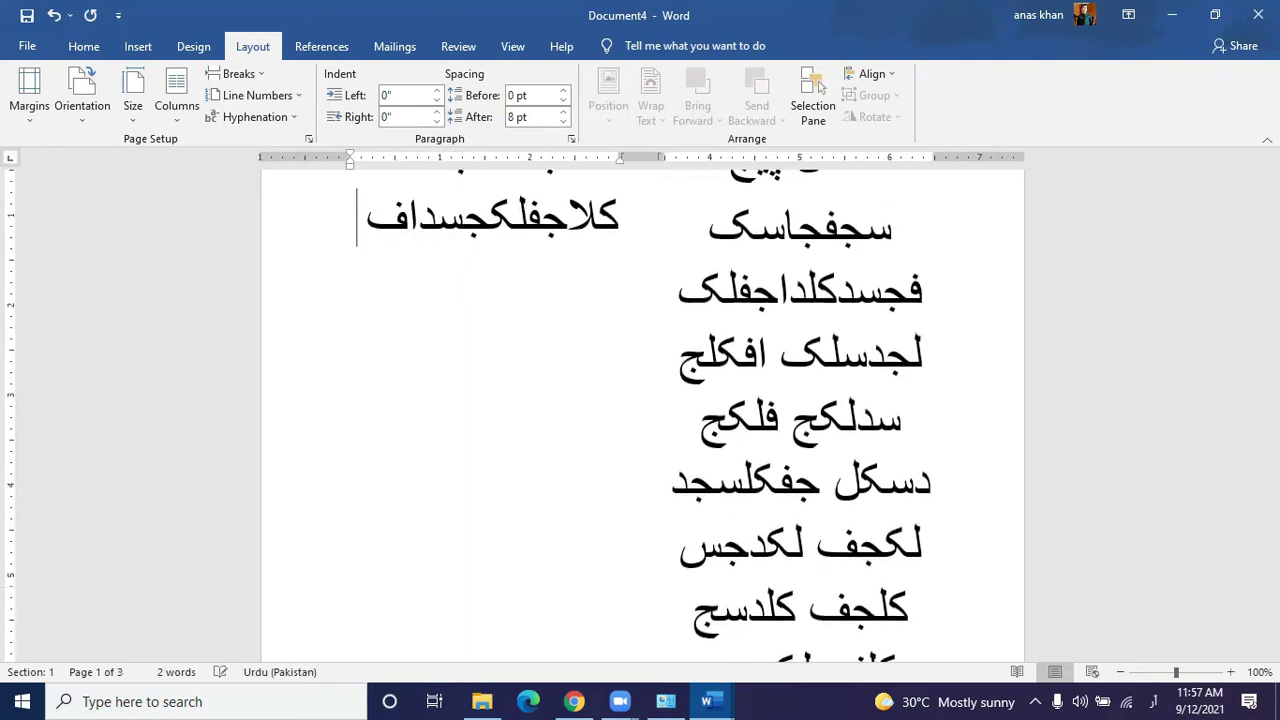
text( لکسدجا کلفجسدلکج فلکجسدکل اجفکلج سدکلاج فکلج سدلکاج فلکجسدلکجفا)
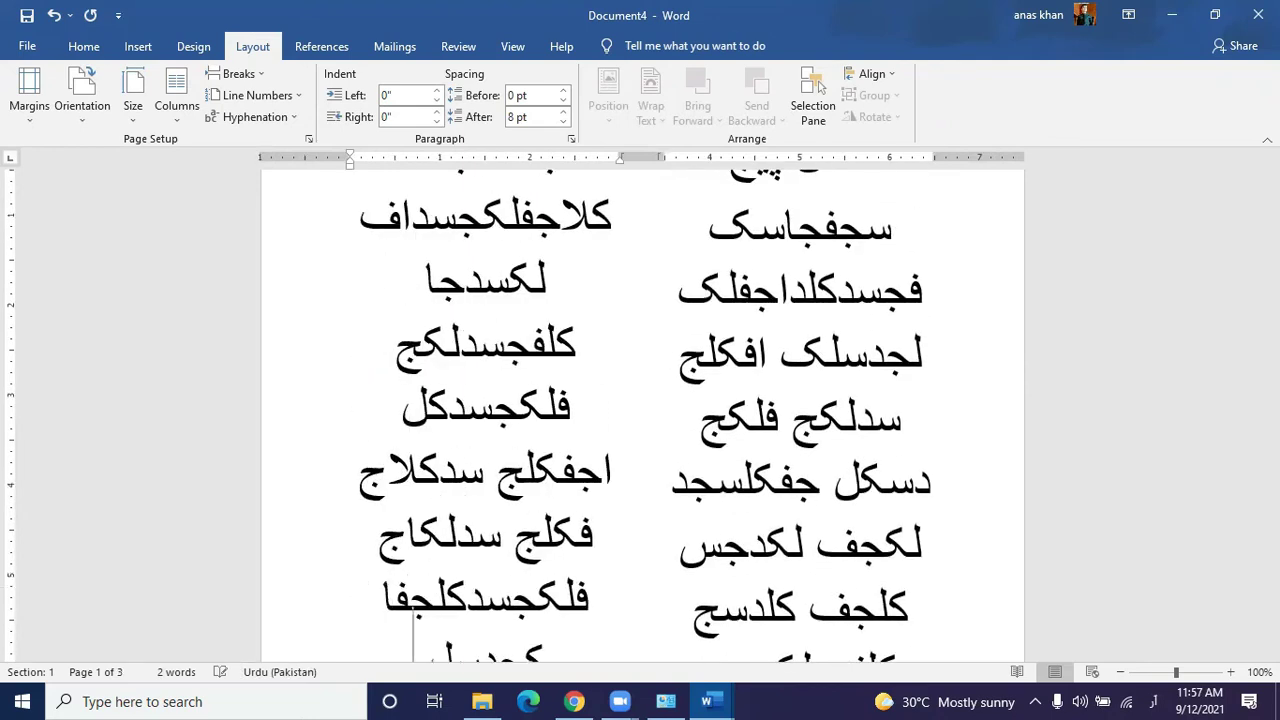
text( کجسدلک جفلکج سدلکج فلکج سدکل جلکفج سدلکف جلکج اسلکدج ف لکج)
key(Return)
text(لکجلک لکج)
key(Return)
text(کلجلک جلکجلکج لکج)
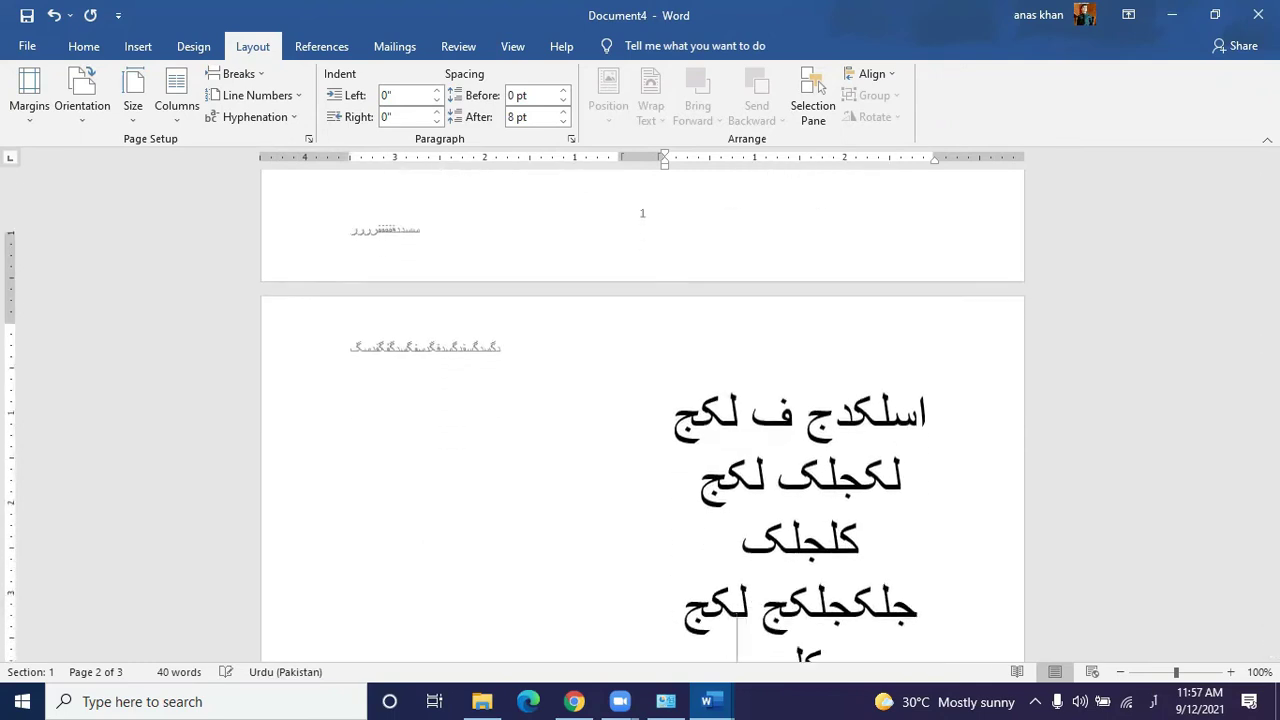
text( کلج کل جکلج کلج کلج کل جکلج کلج لکد جکلج لکج)
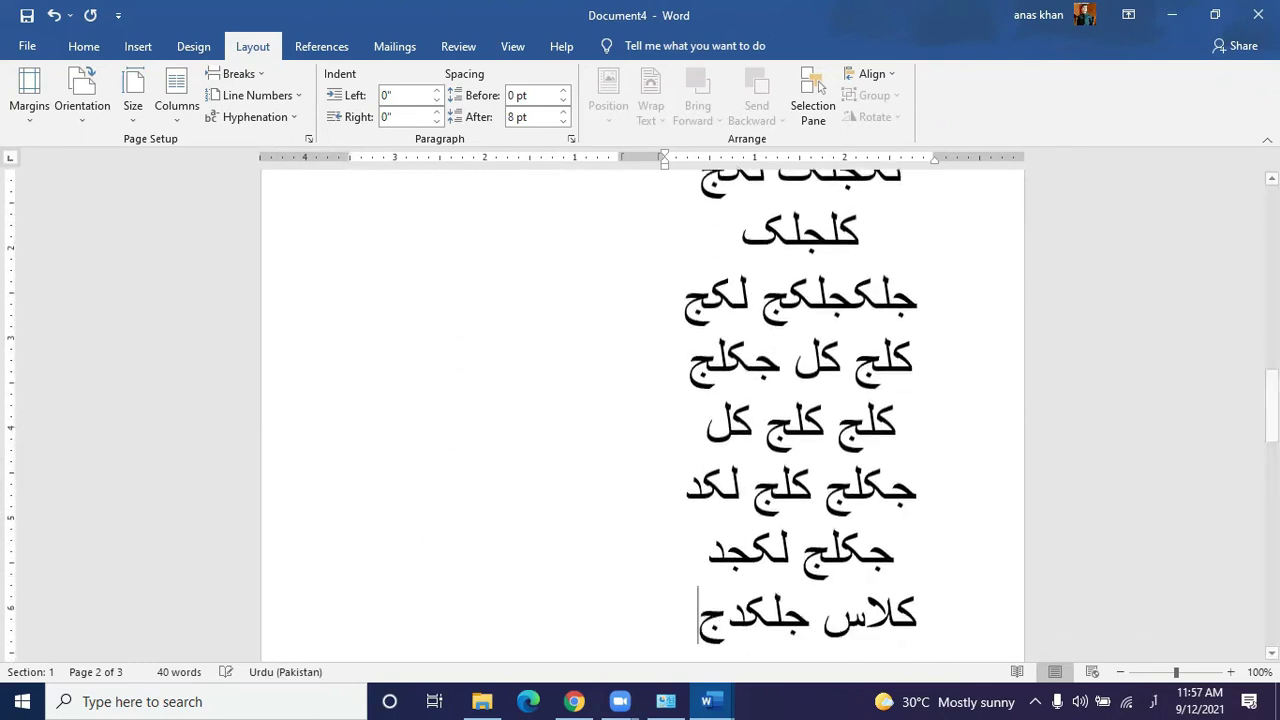
text(د کلاس جلکدج کلج اکلدجاسلکجکدل اکلج کلدج اسد)
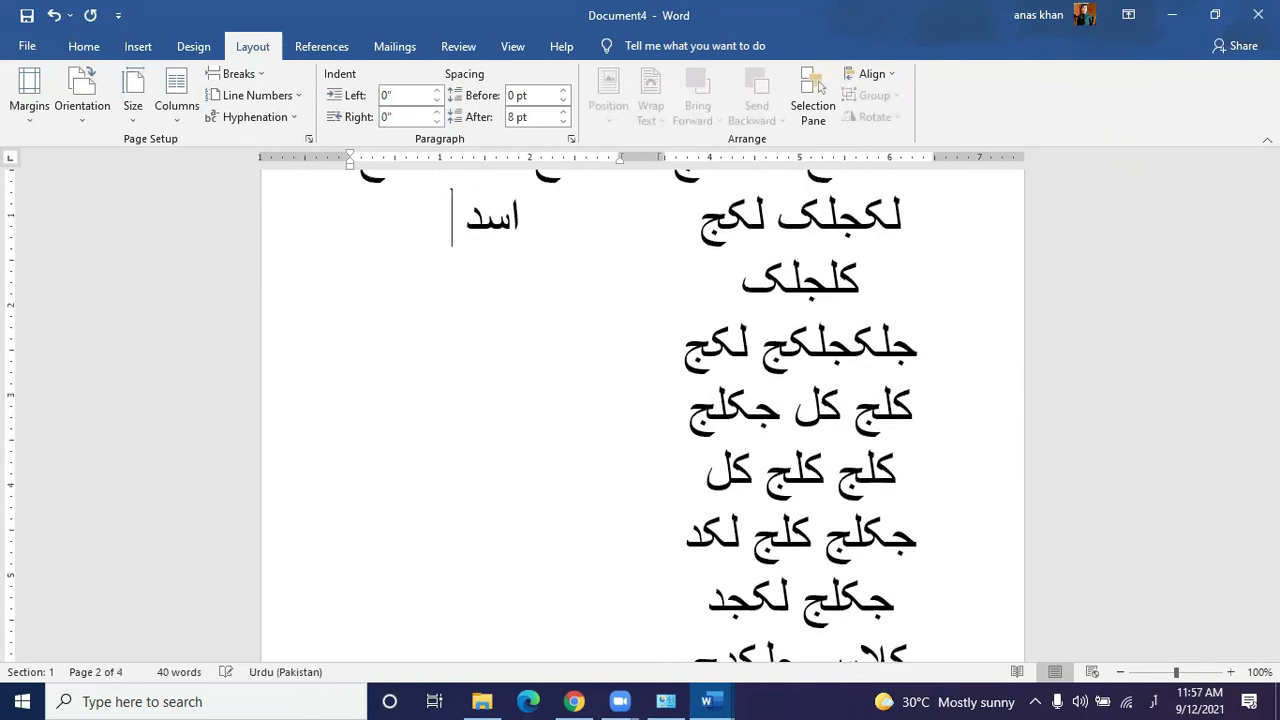
text( اسلکدج لکاسج دکلاسج لکد جکلاسج دکلج سالکدج ساکلج دکلاسج دکلاسجکدل جاسکلدج کاسلج دکلاسضک)
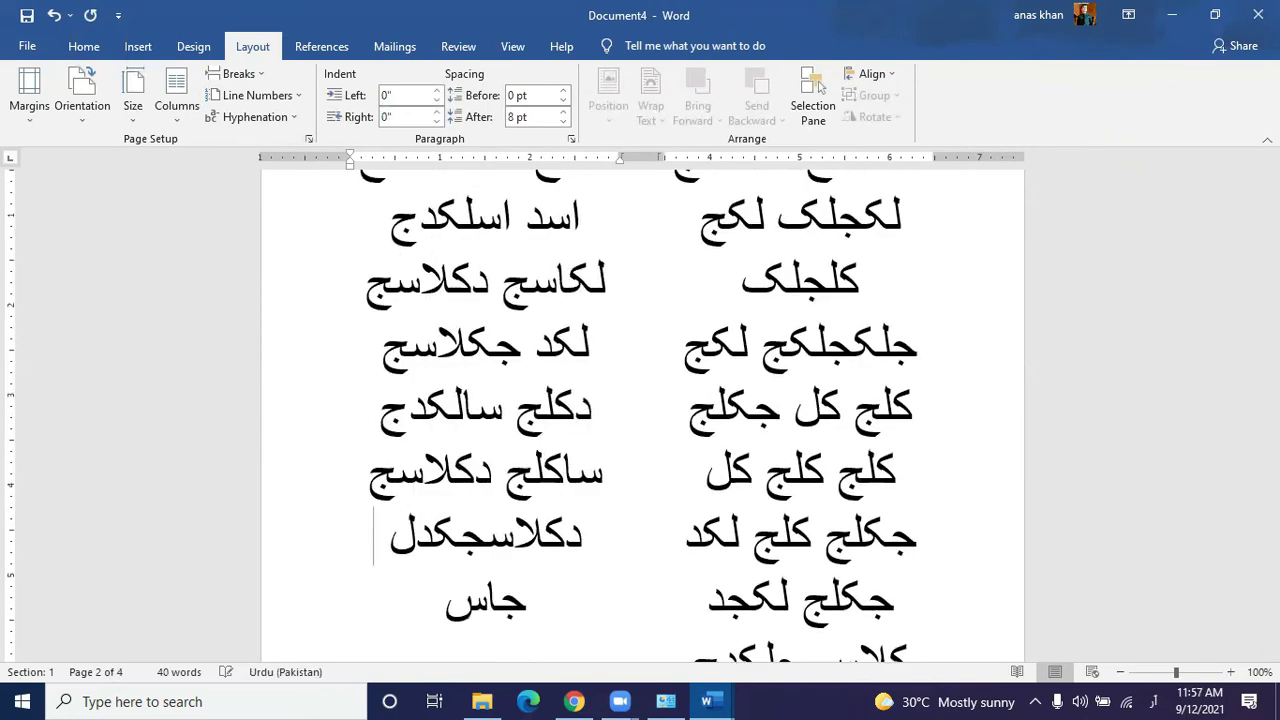
Step: Insert a continuous section break directly after the title heading on the first page
scroll(838, 454, up, 8)
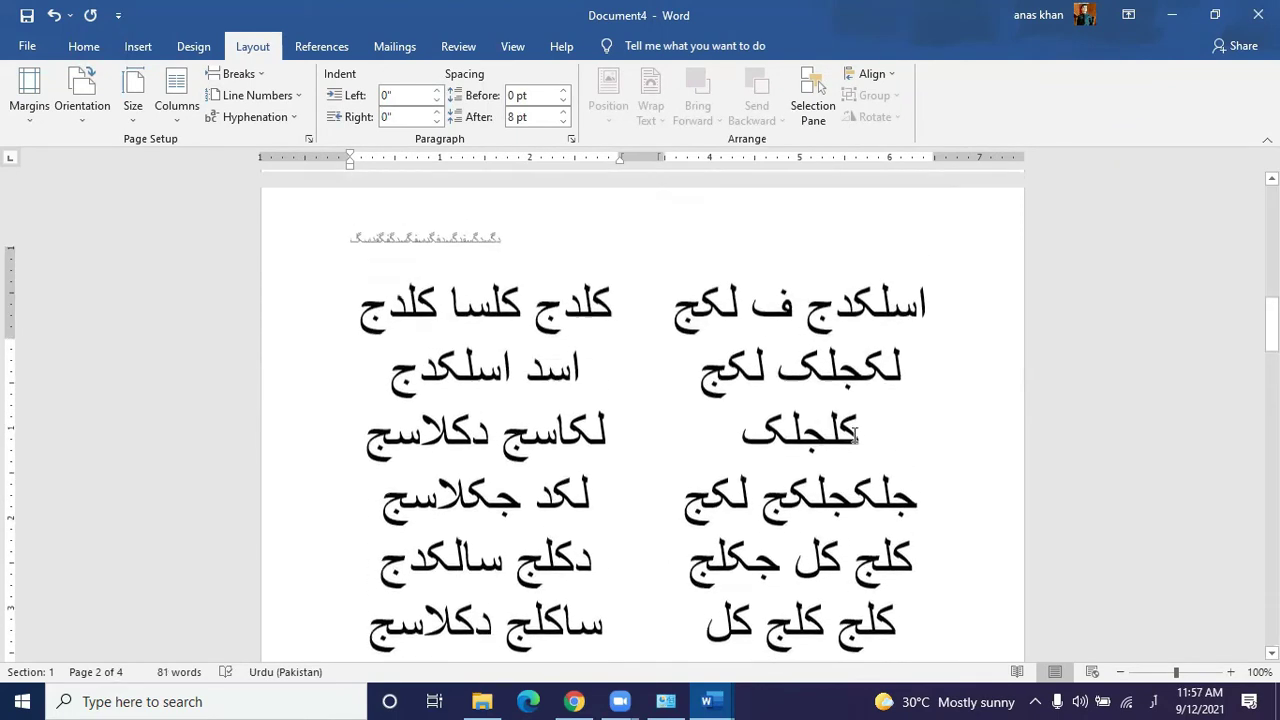
scroll(854, 430, up, 3)
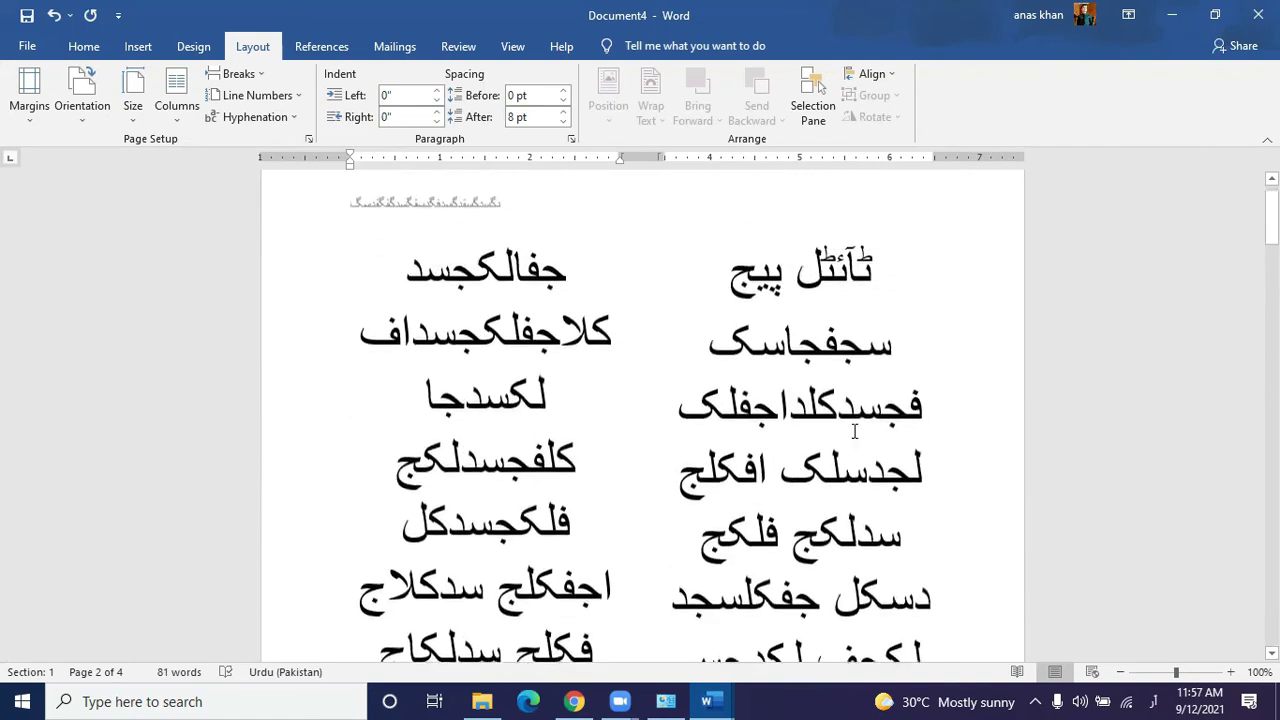
scroll(854, 430, down, 3)
scroll(854, 430, up, 1)
scroll(854, 430, up, 2)
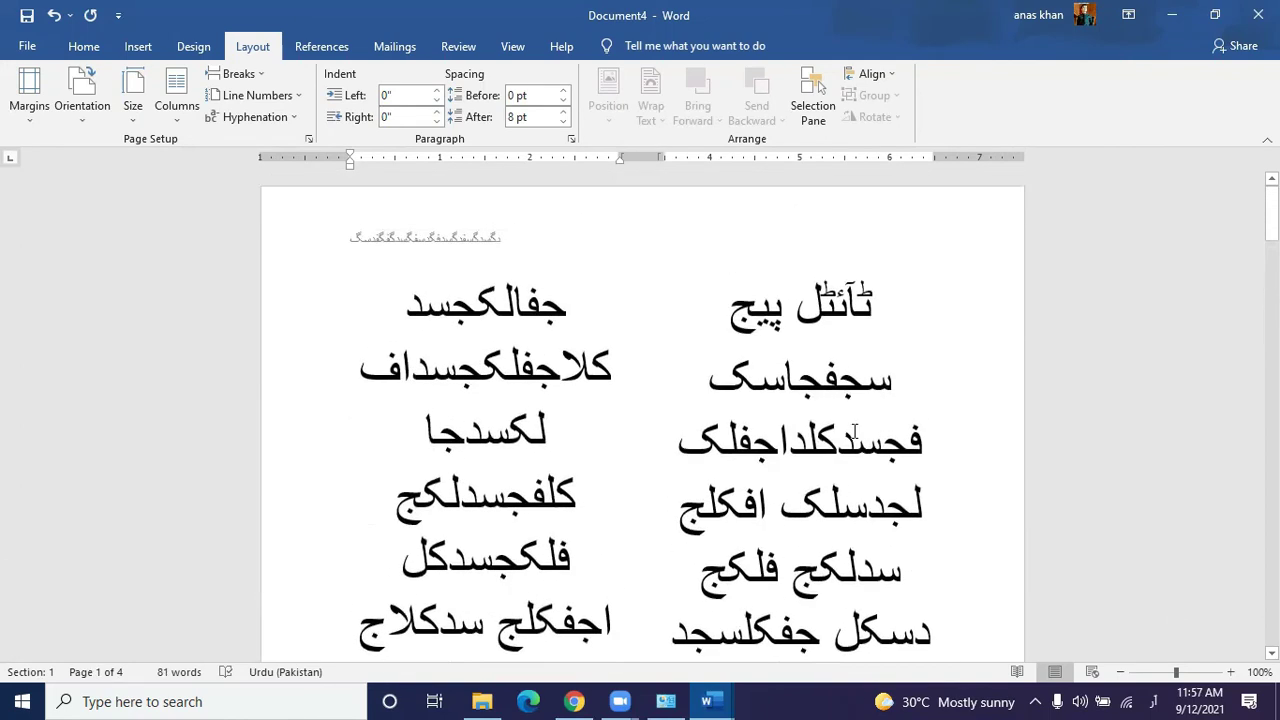
click(580, 258)
click(726, 345)
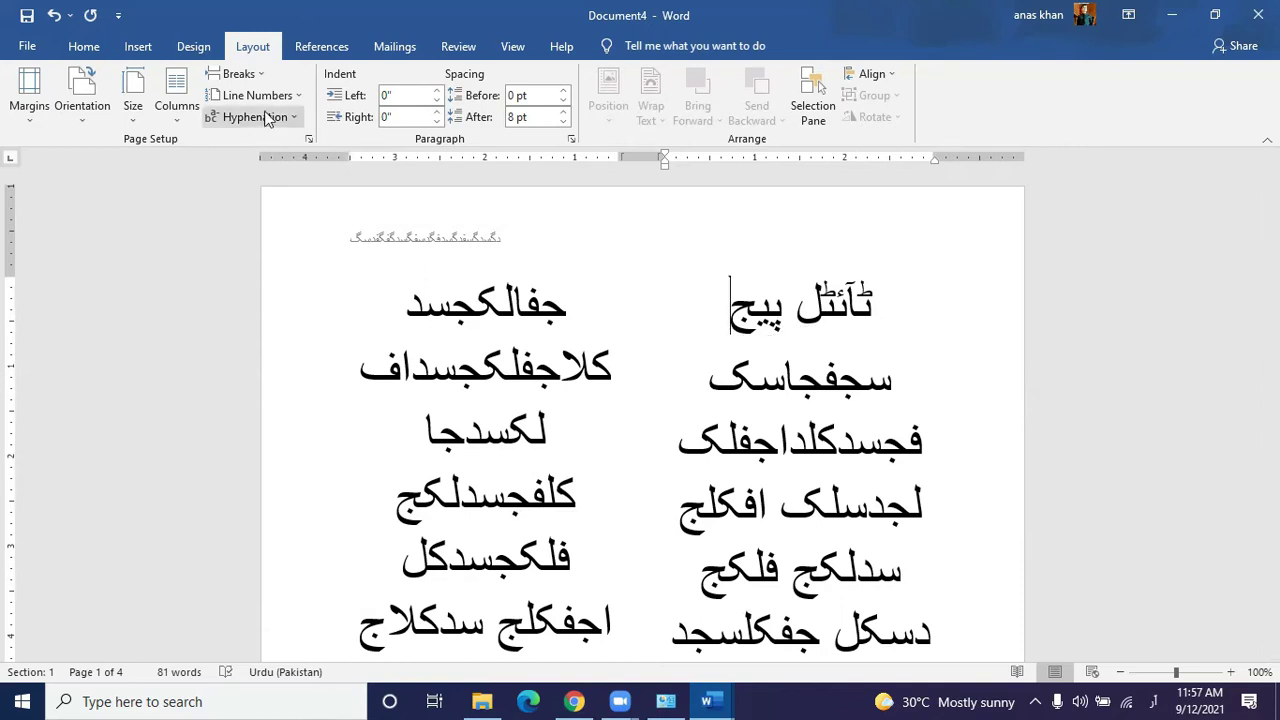
click(256, 78)
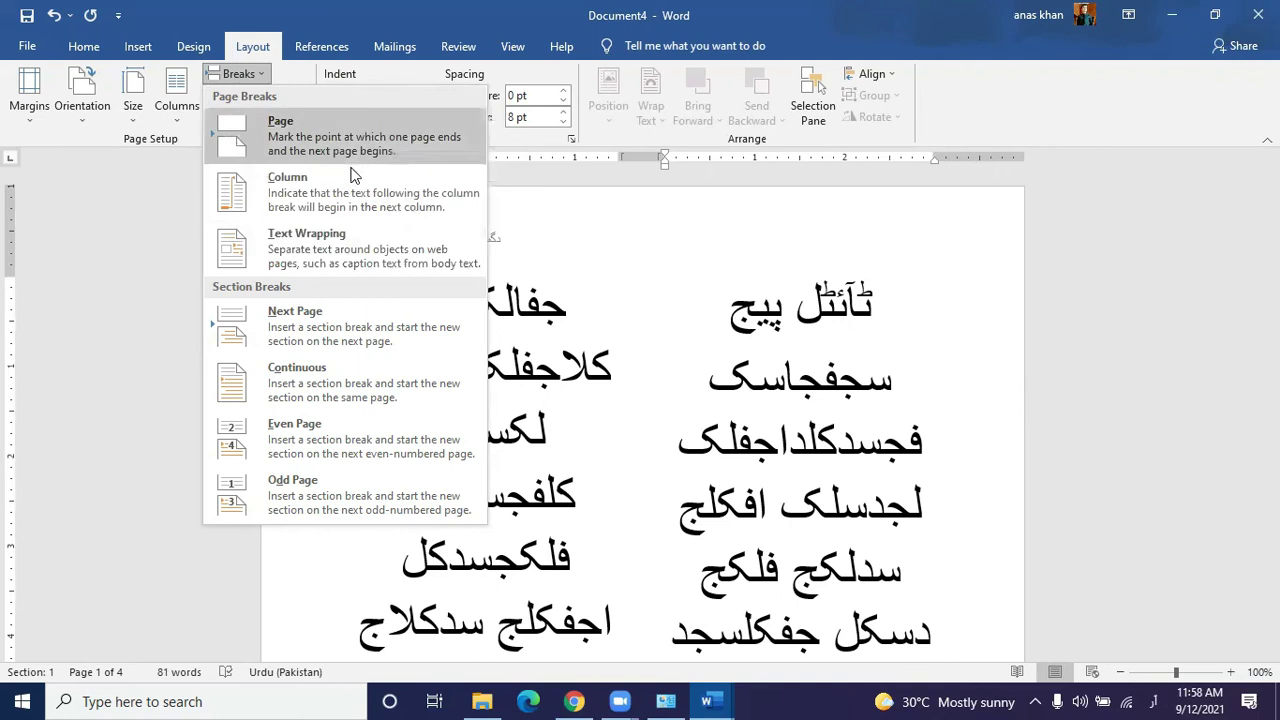
click(341, 397)
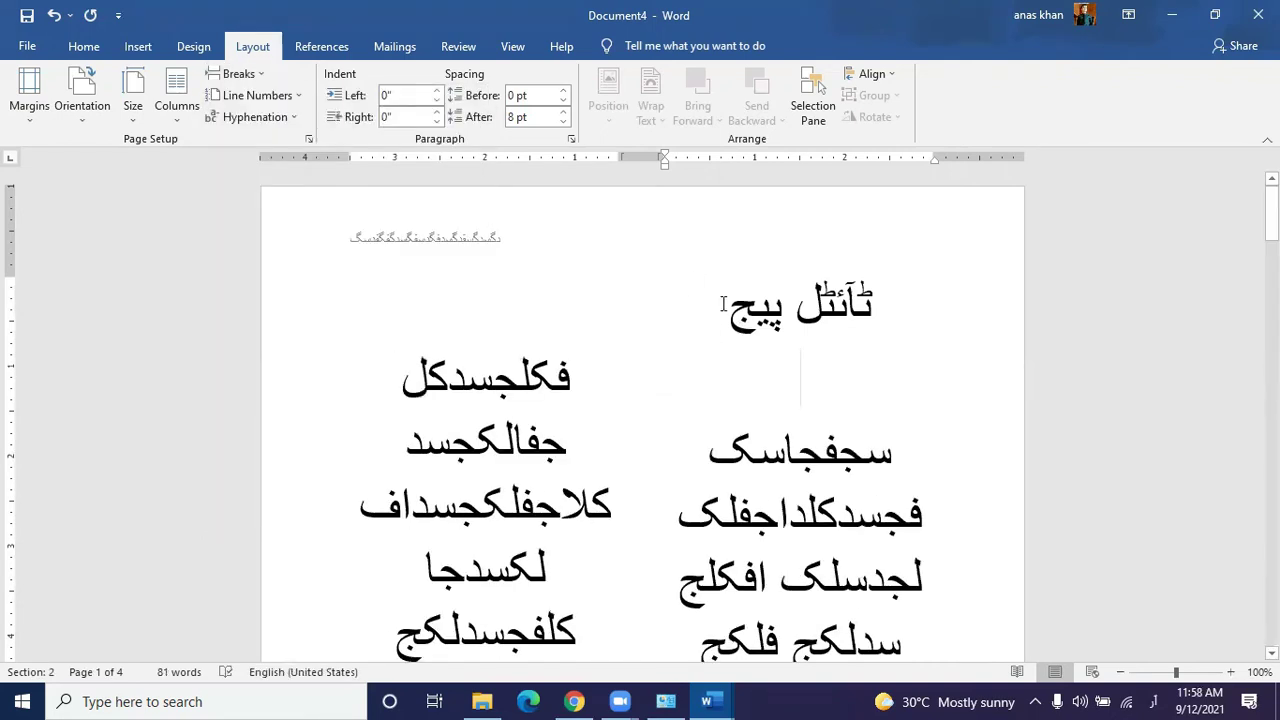
Step: Select the title heading and set its section to a single column
drag(723, 304, 926, 309)
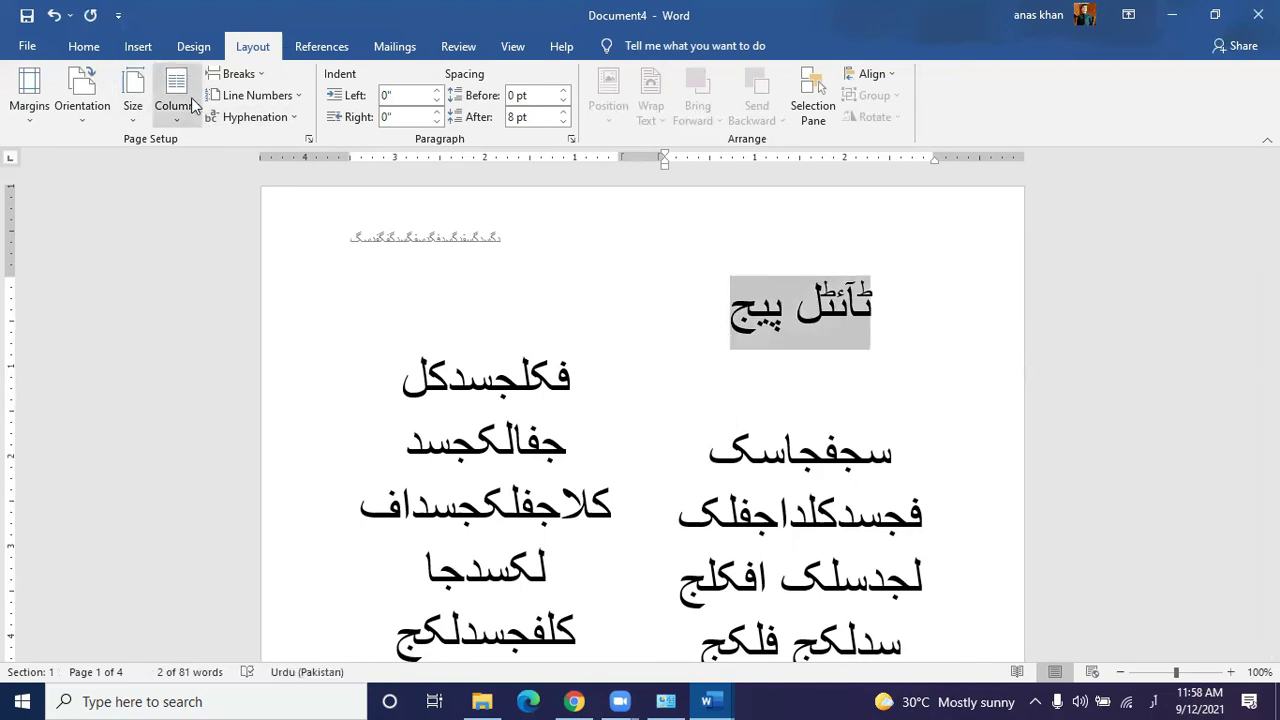
click(186, 124)
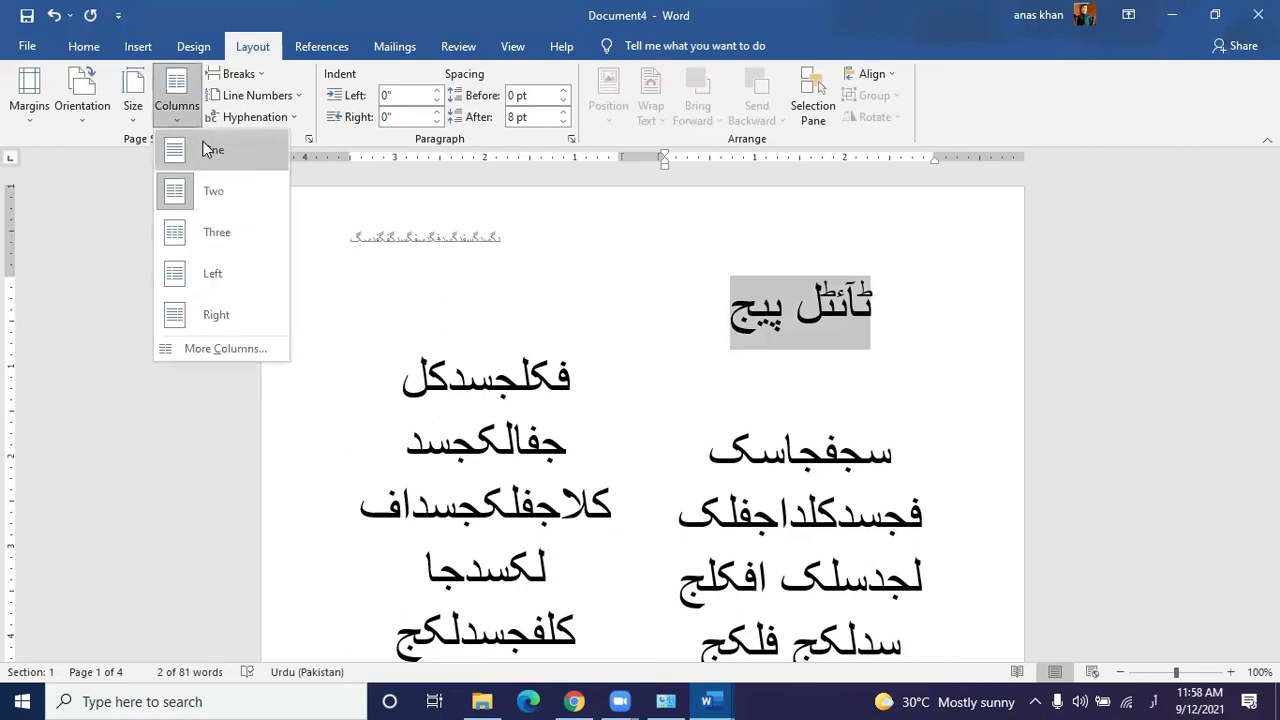
click(205, 149)
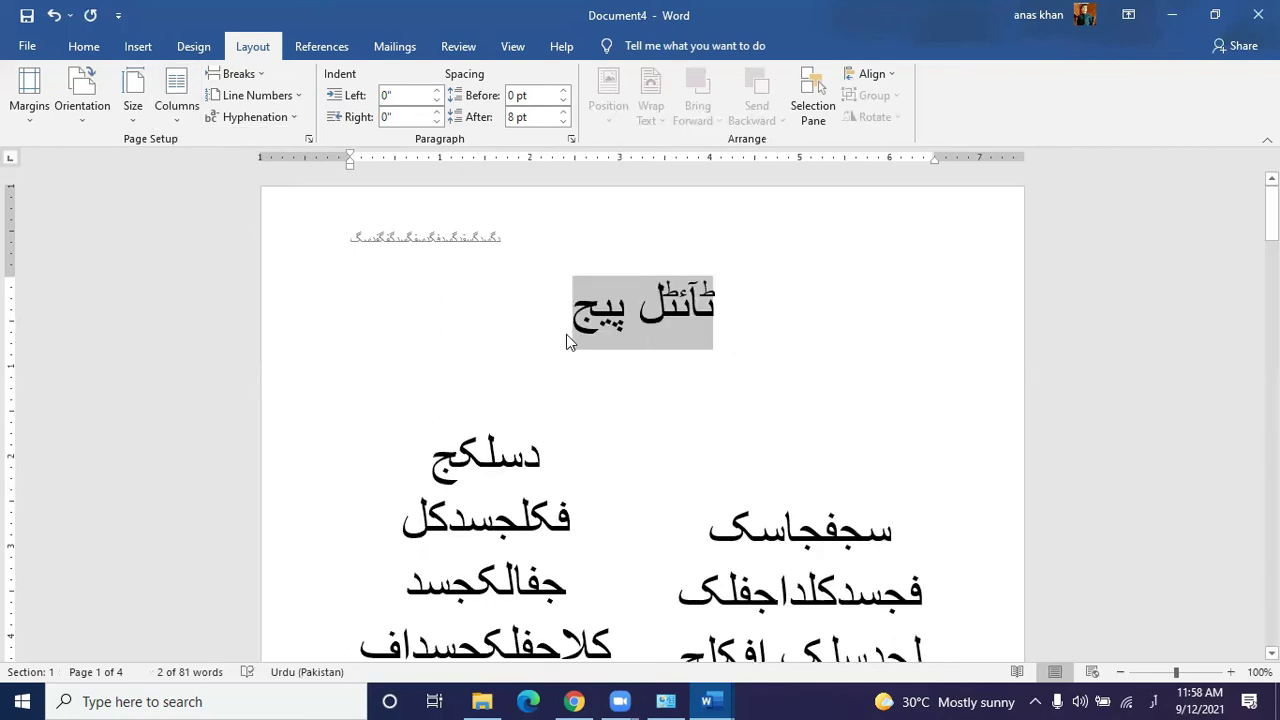
click(641, 399)
Step: Insert a continuous section break after the line کلفجسدلکج in the first page's second column of text
scroll(610, 365, down, 2)
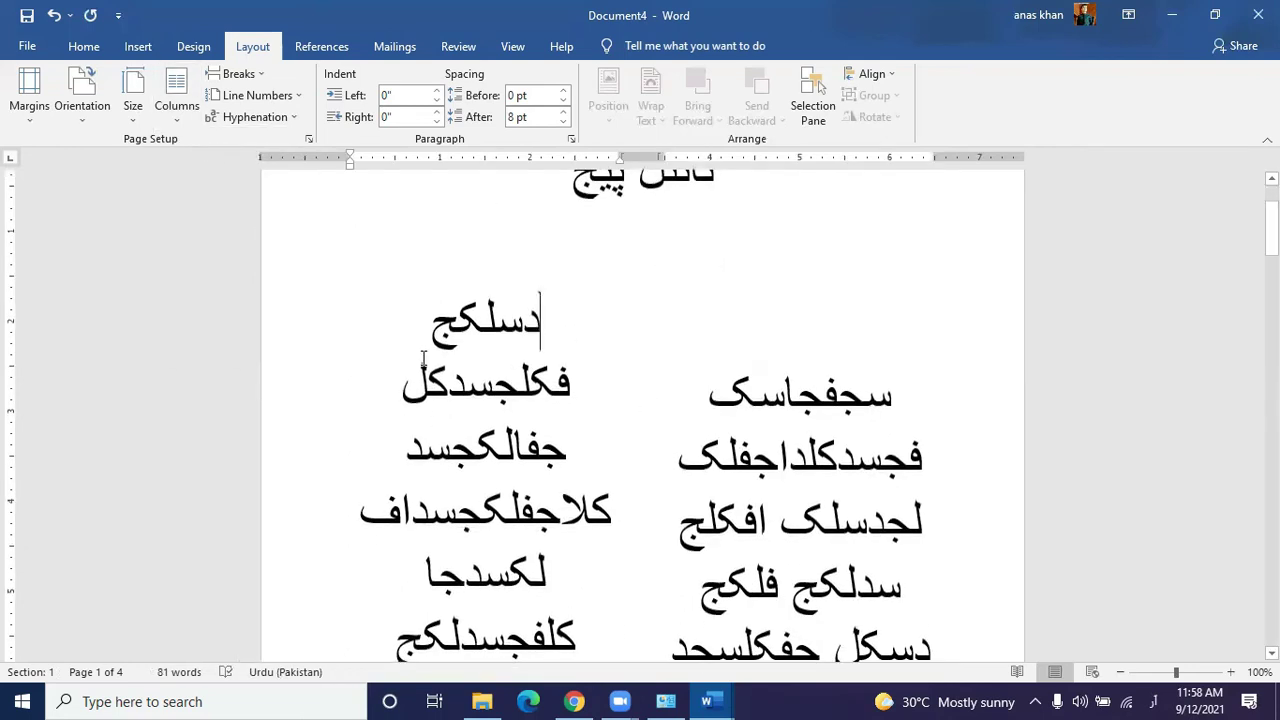
scroll(594, 187, up, 1)
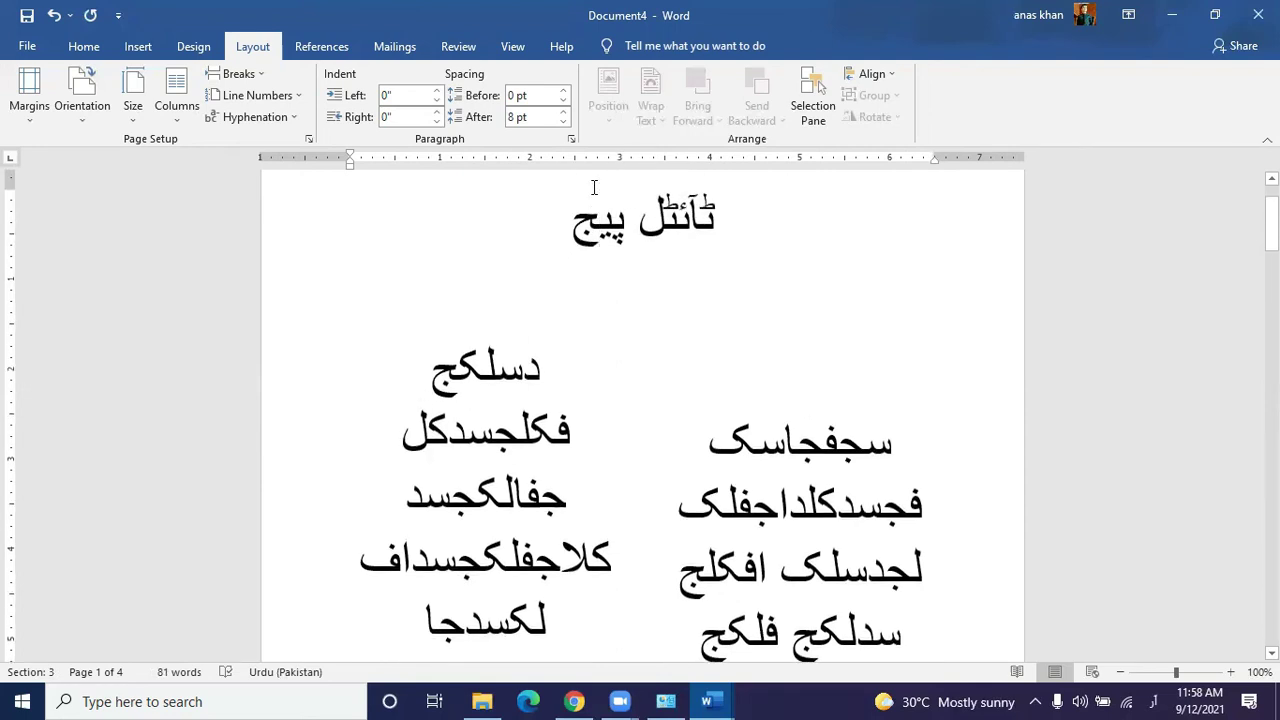
scroll(598, 301, down, 1)
click(519, 385)
scroll(508, 374, up, 1)
scroll(601, 389, down, 1)
scroll(601, 389, down, 5)
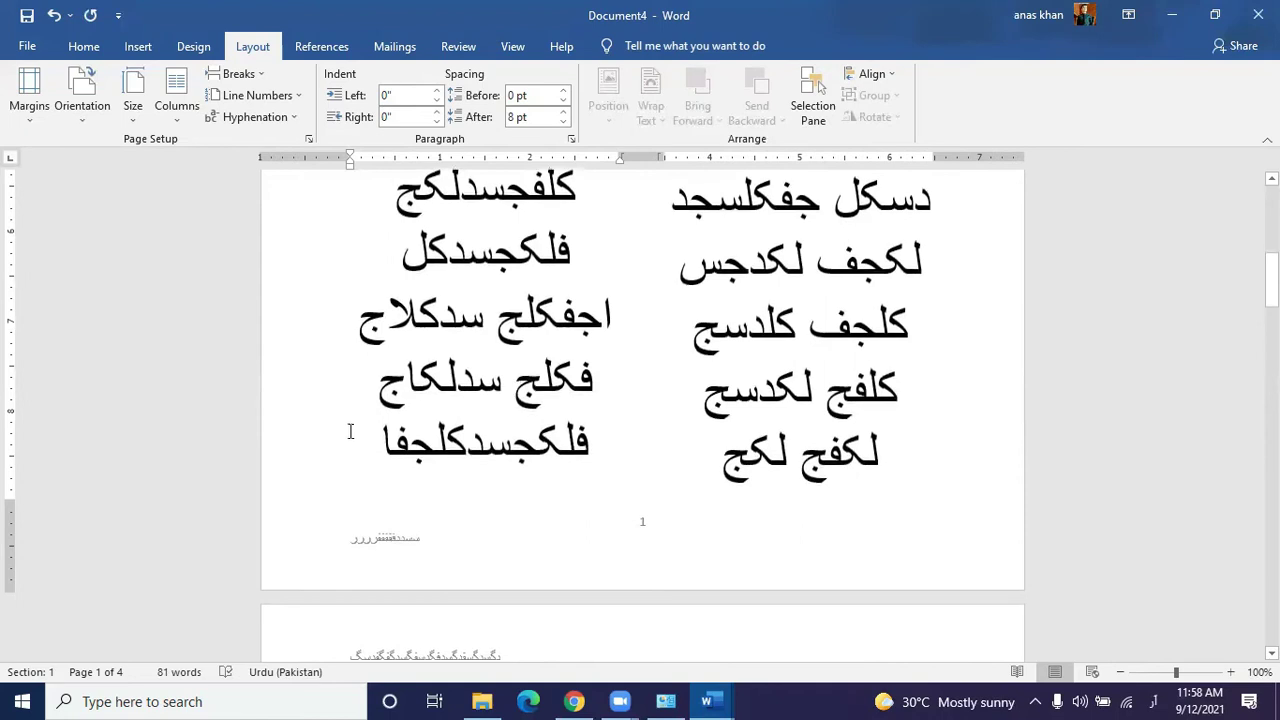
click(361, 430)
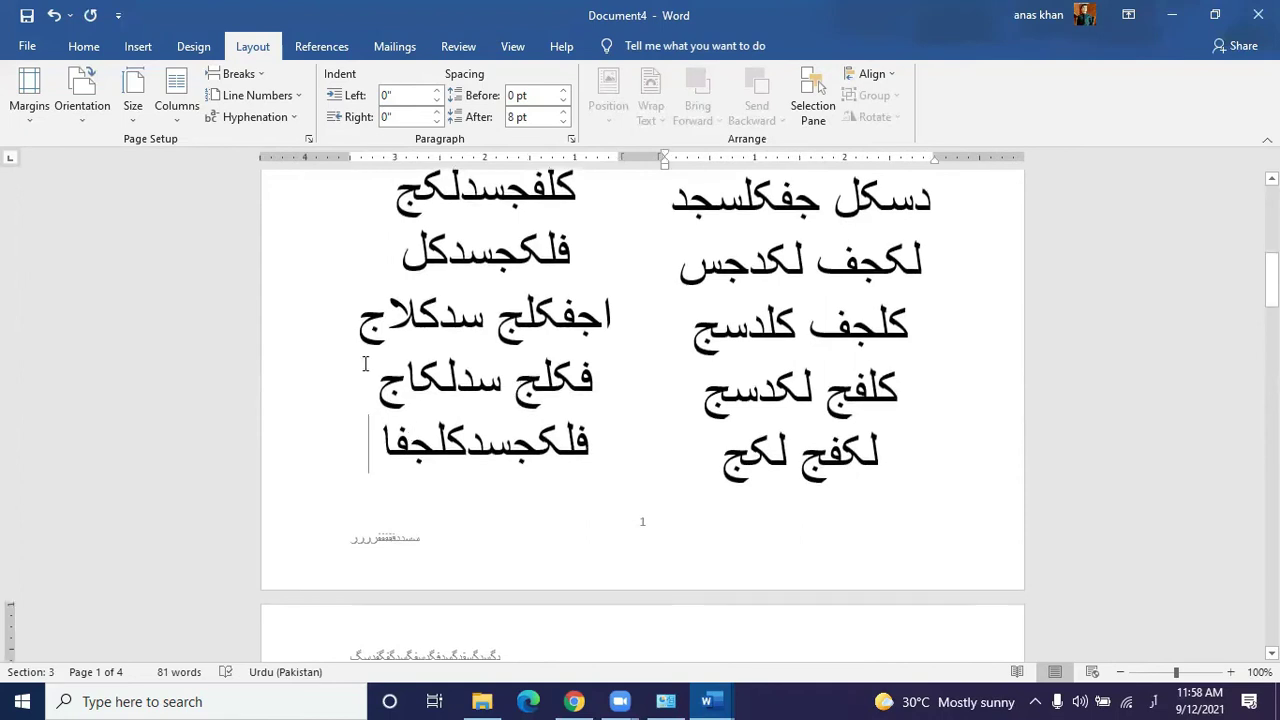
scroll(481, 366, up, 3)
click(395, 322)
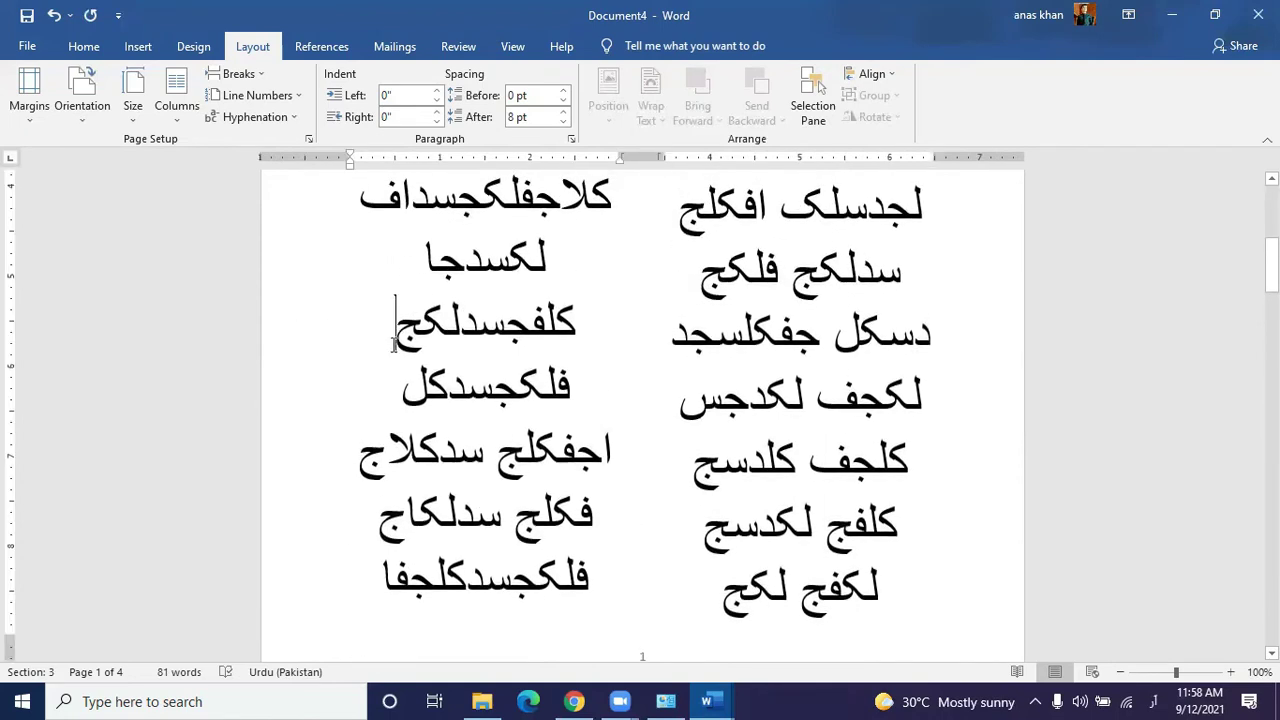
click(234, 74)
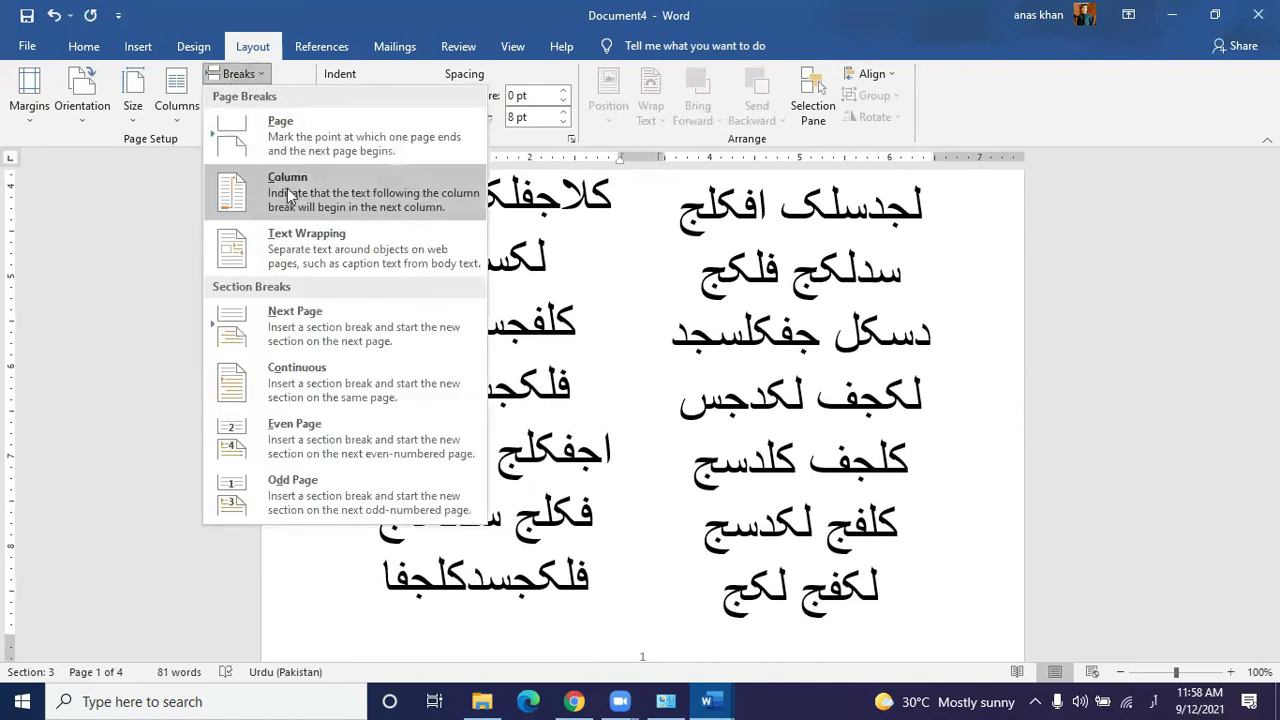
click(316, 385)
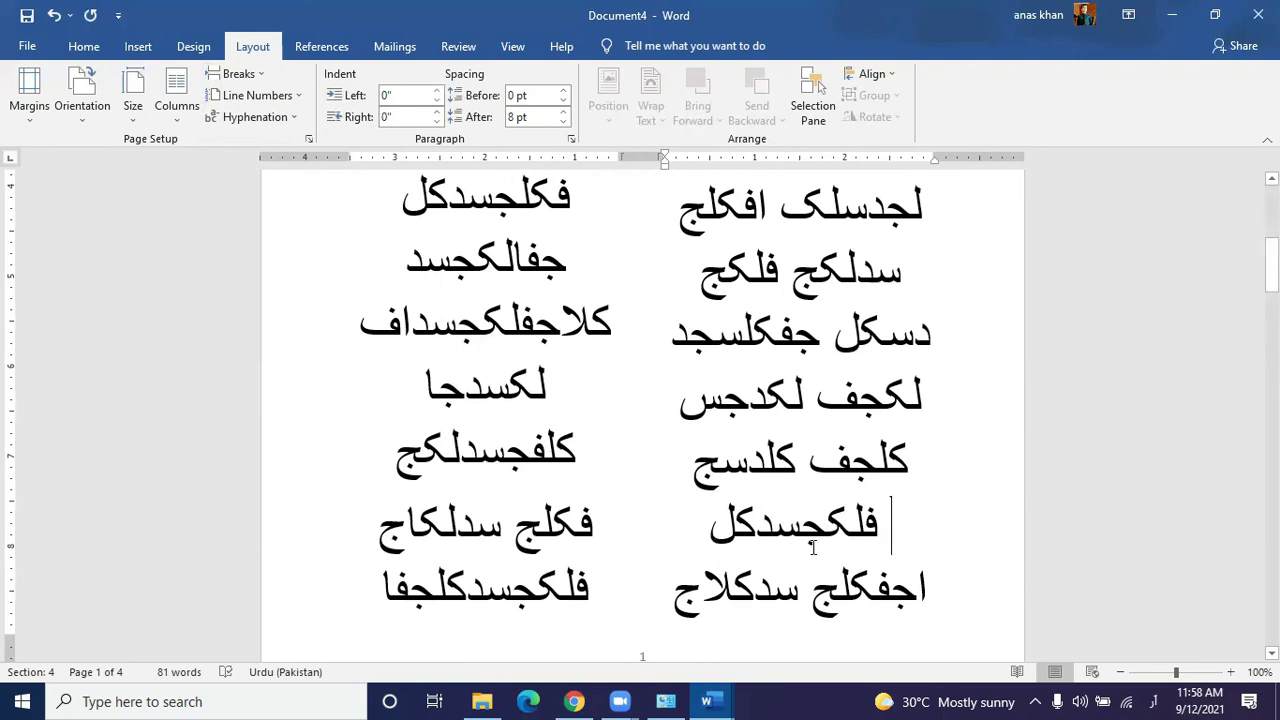
Step: Set the section starting at فلکجسدکل, after the new break, to one column
click(876, 538)
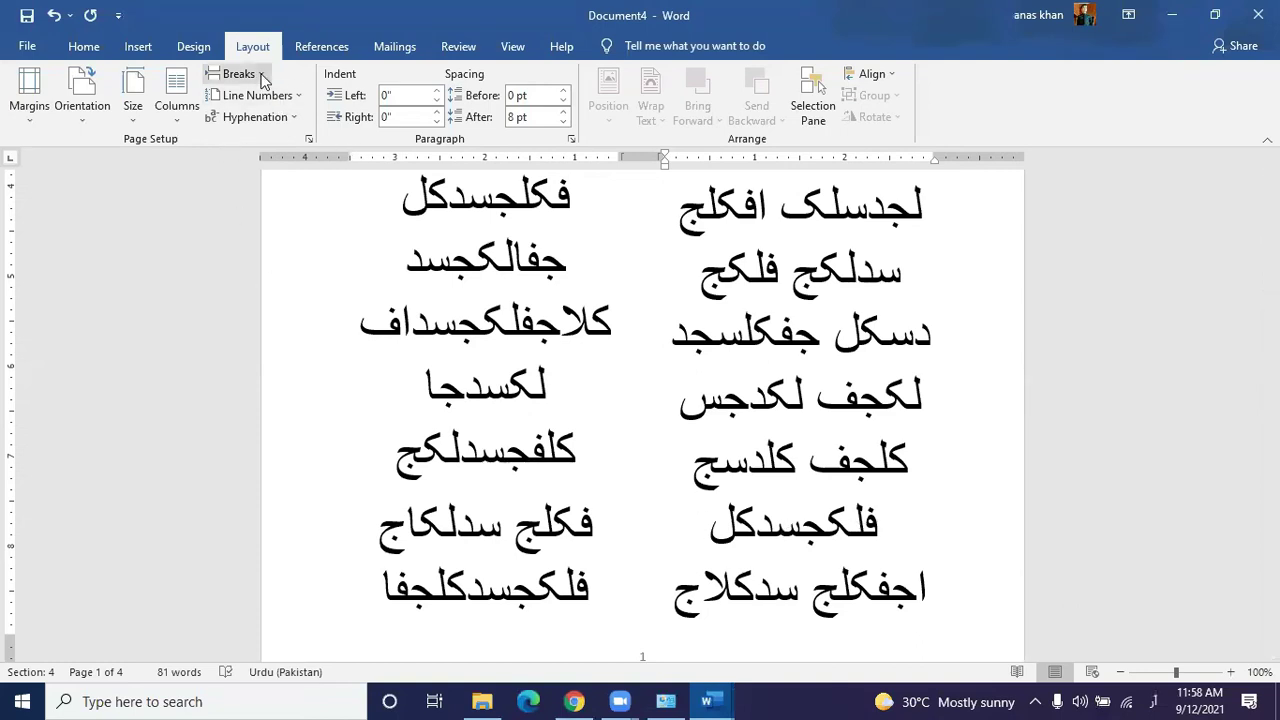
click(176, 100)
click(196, 150)
Step: Remove the empty line at the start of the two-column section below the title heading
scroll(600, 372, up, 6)
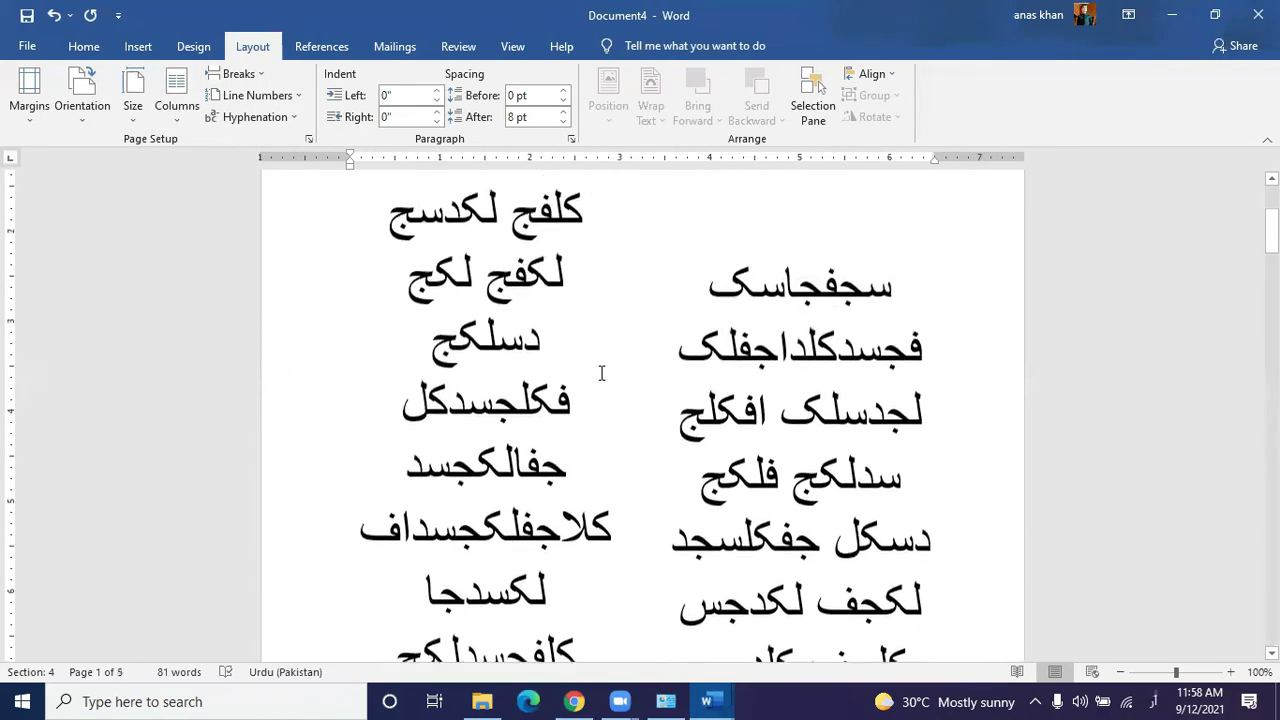
scroll(593, 381, up, 2)
click(768, 484)
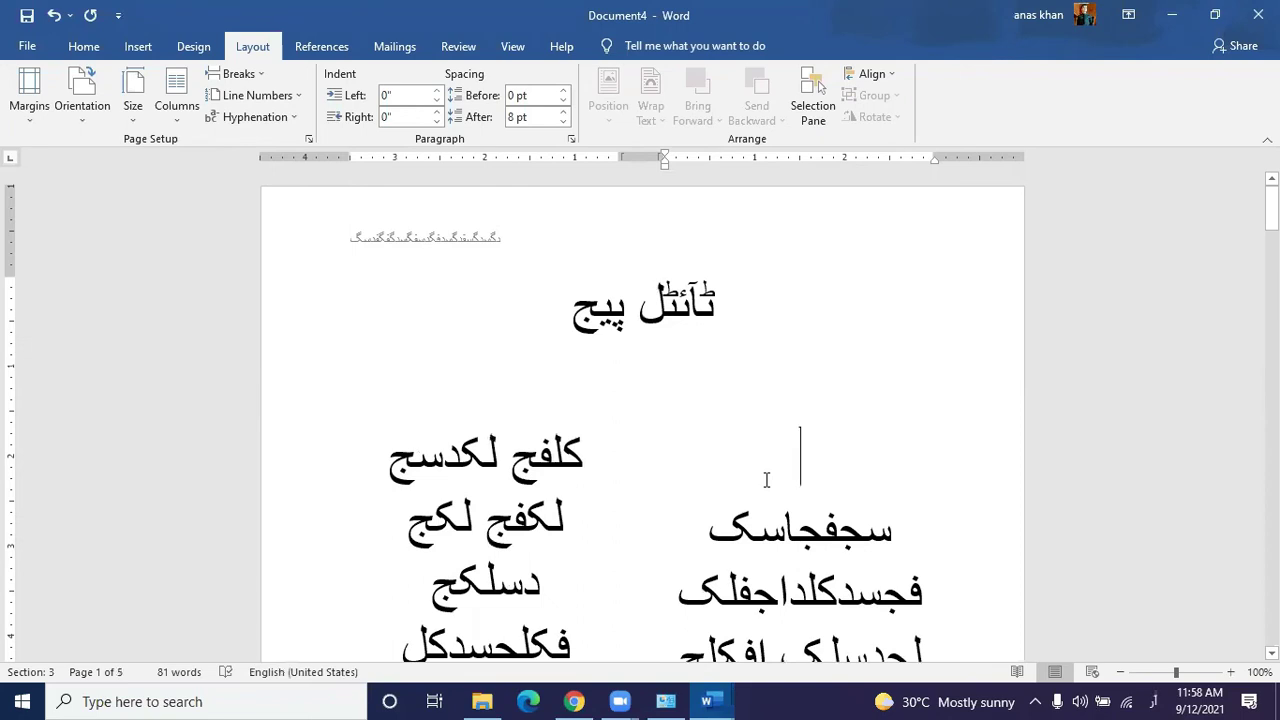
key(Delete)
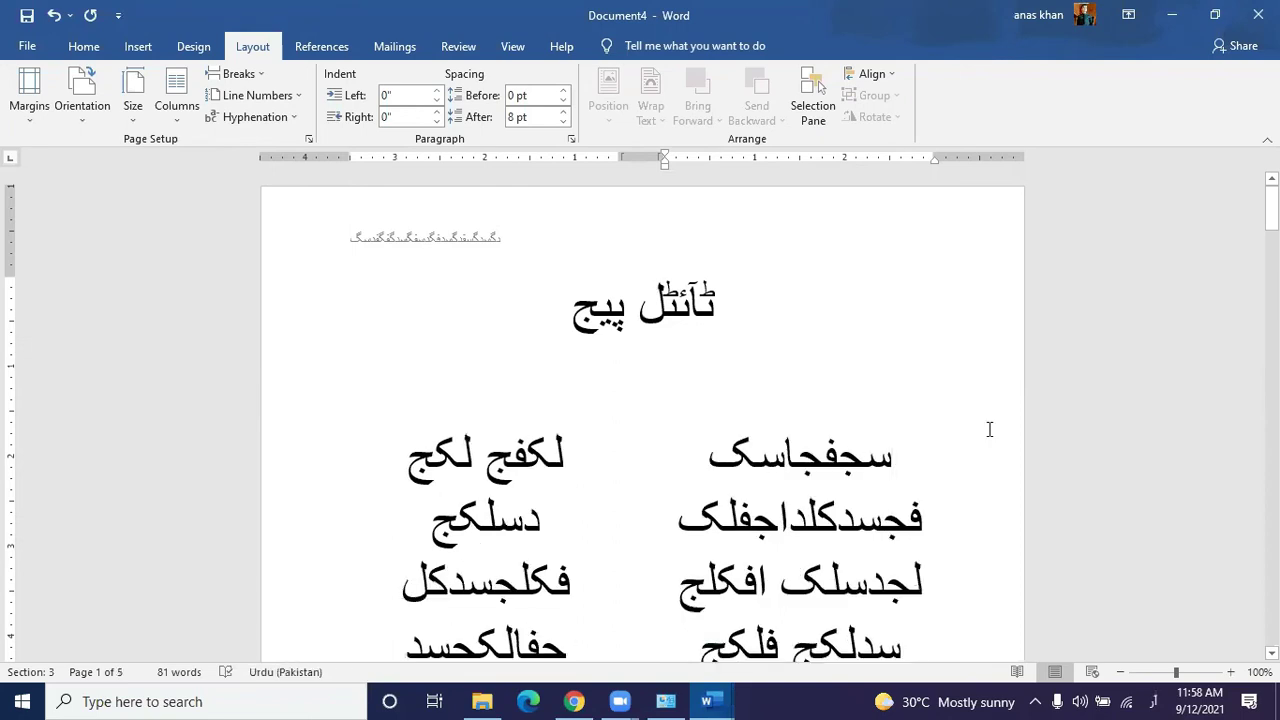
Step: Examine how the single-column title, the two-column text and the full-width pages follow one another across the document's sections
click(764, 455)
scroll(764, 453, down, 6)
scroll(763, 452, down, 7)
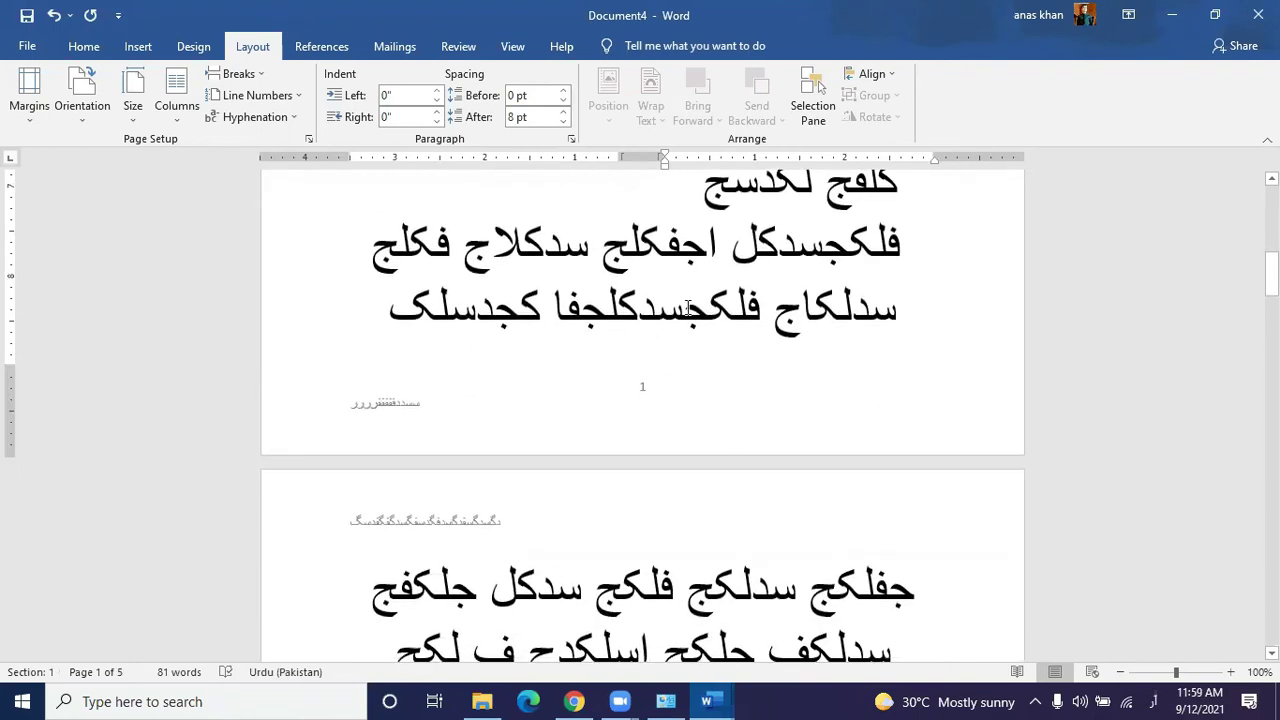
scroll(720, 466, down, 2)
scroll(720, 466, down, 8)
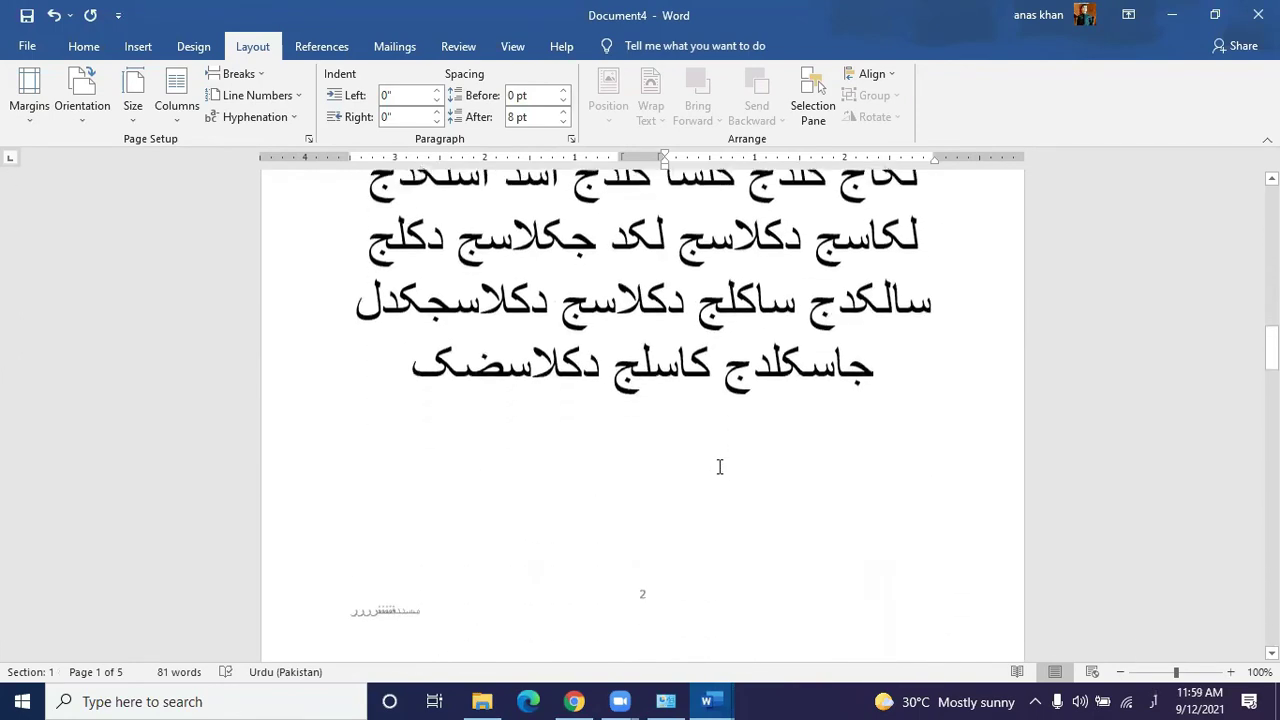
scroll(719, 465, down, 8)
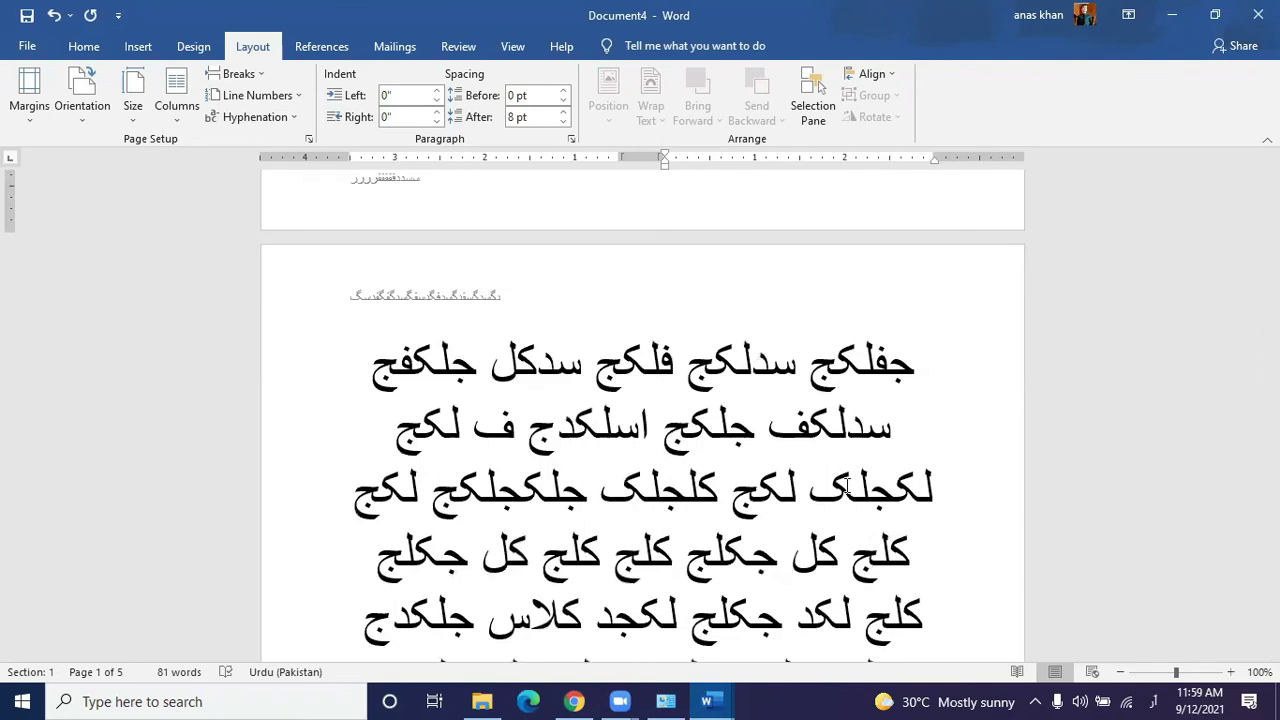
scroll(733, 481, up, 9)
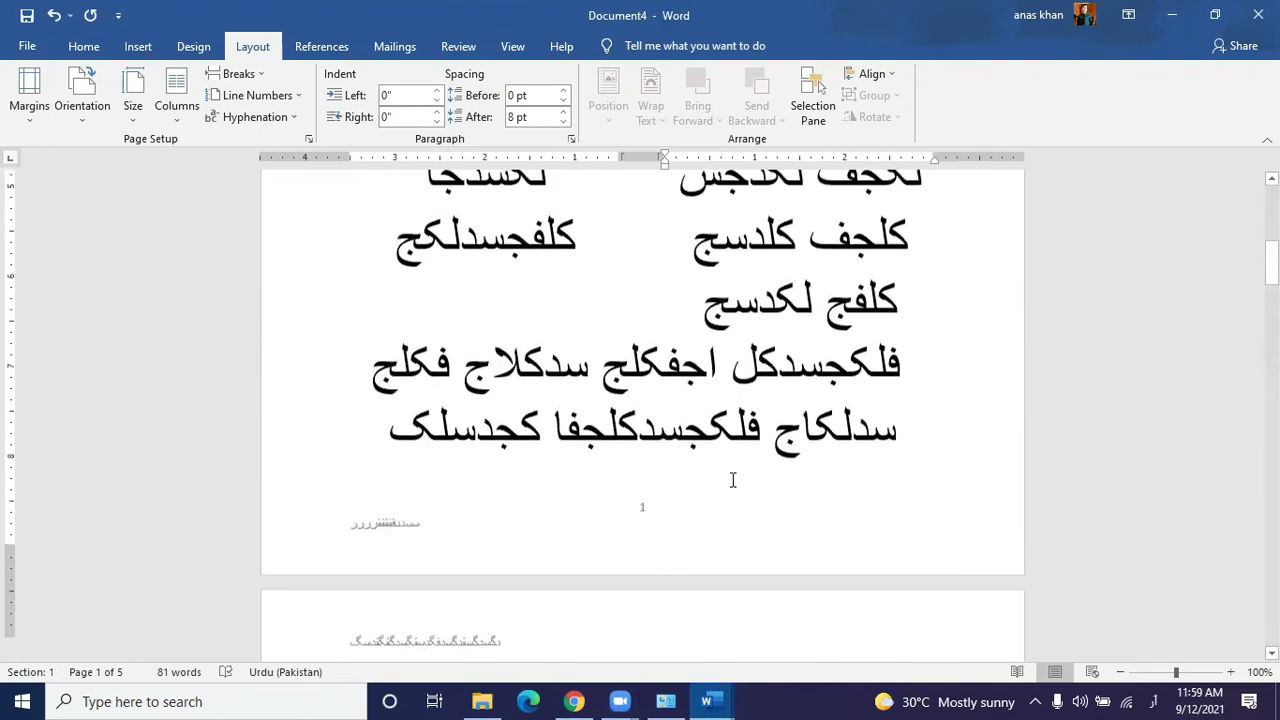
scroll(733, 481, up, 8)
scroll(733, 481, down, 10)
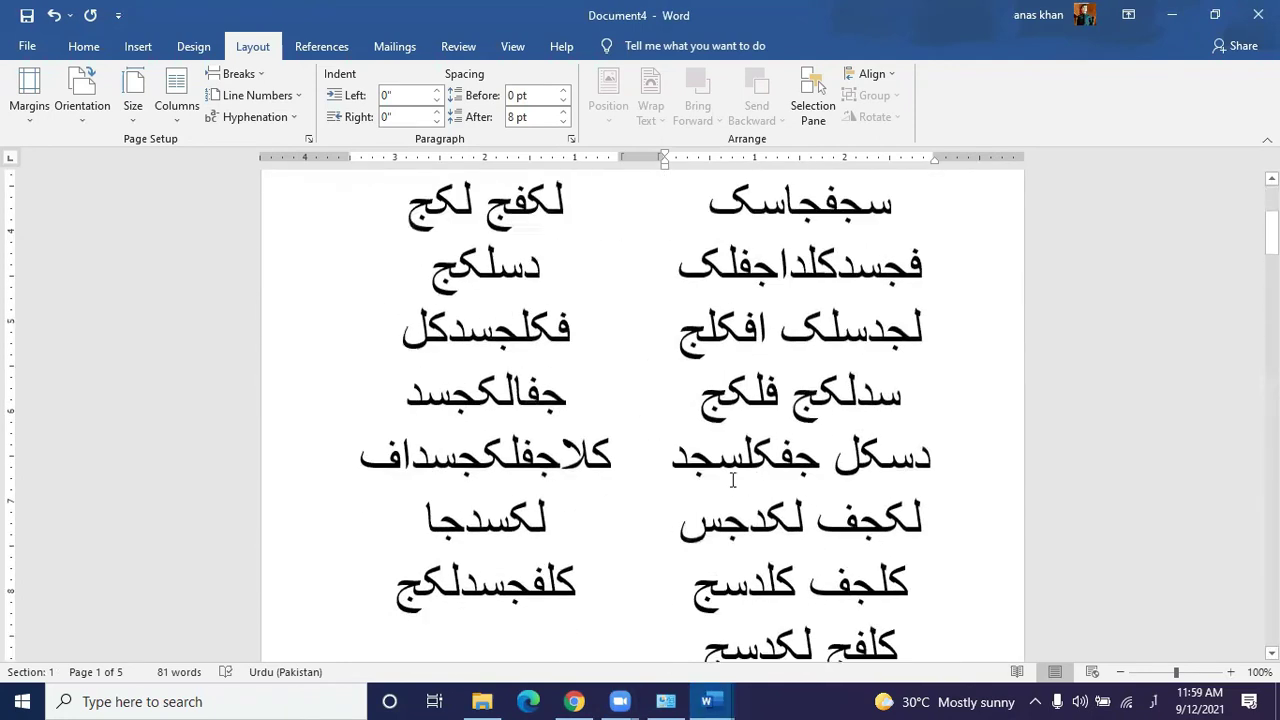
scroll(733, 480, down, 19)
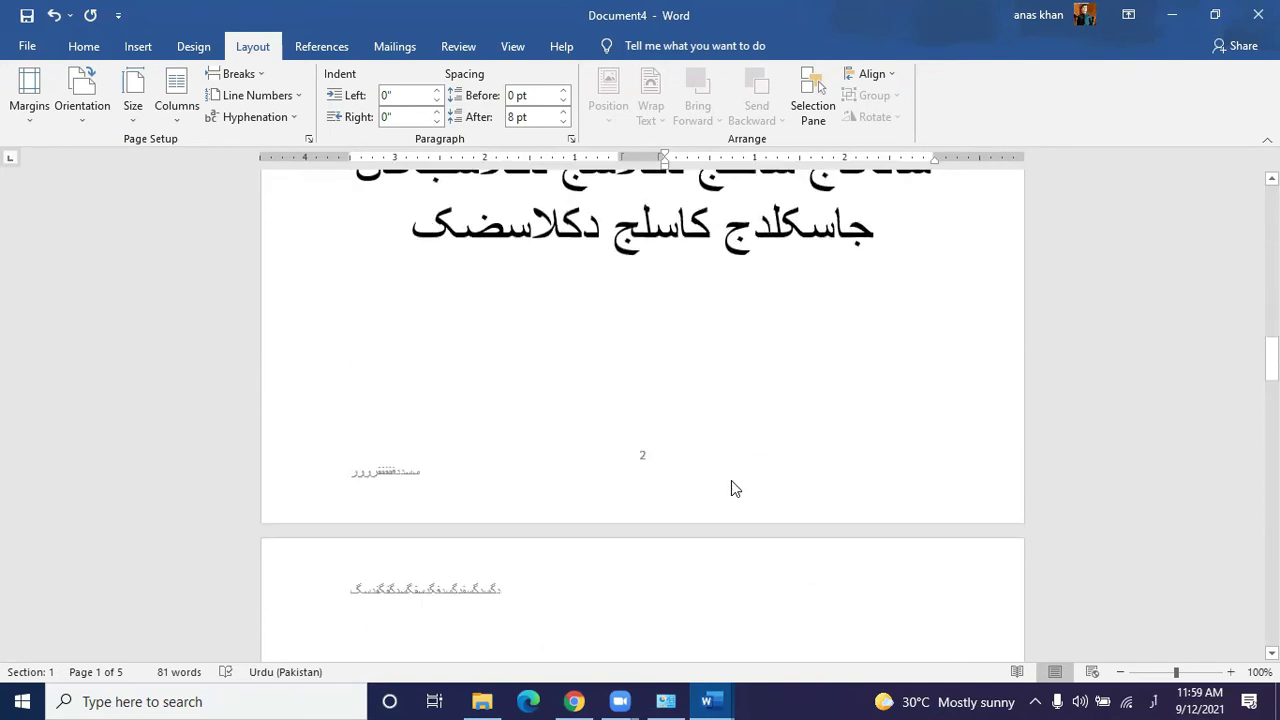
scroll(733, 480, up, 15)
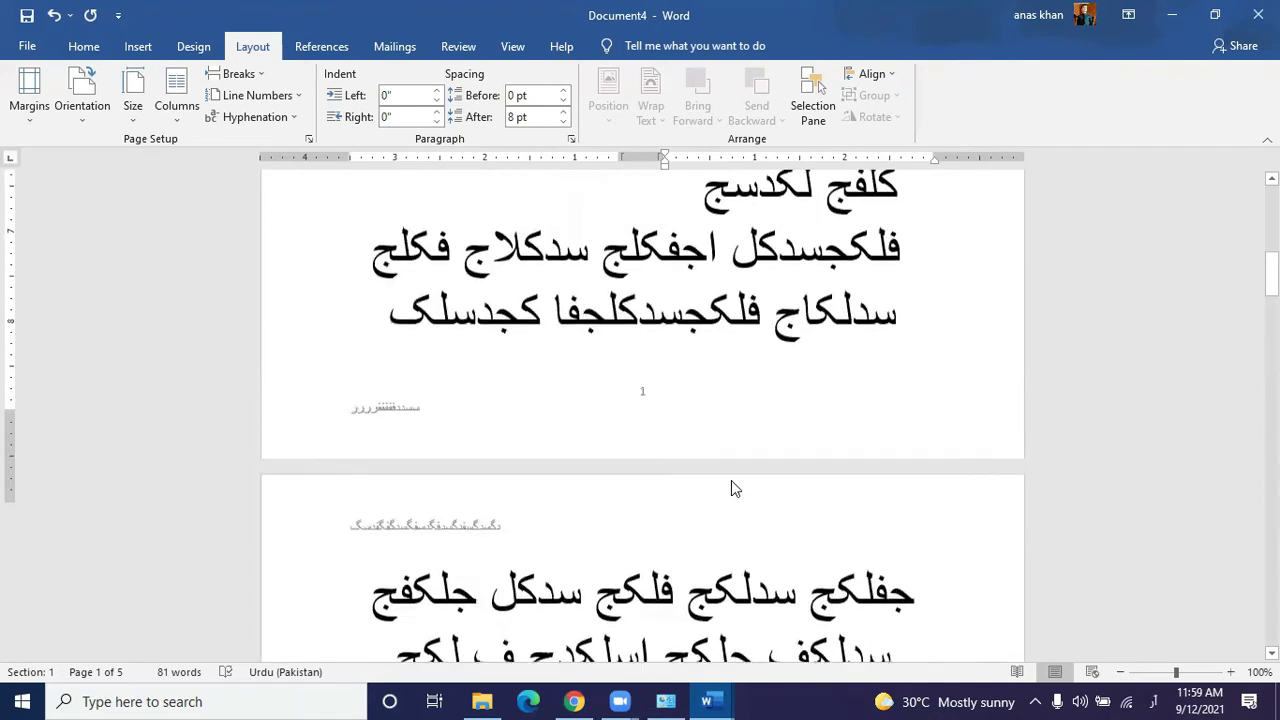
scroll(733, 481, up, 5)
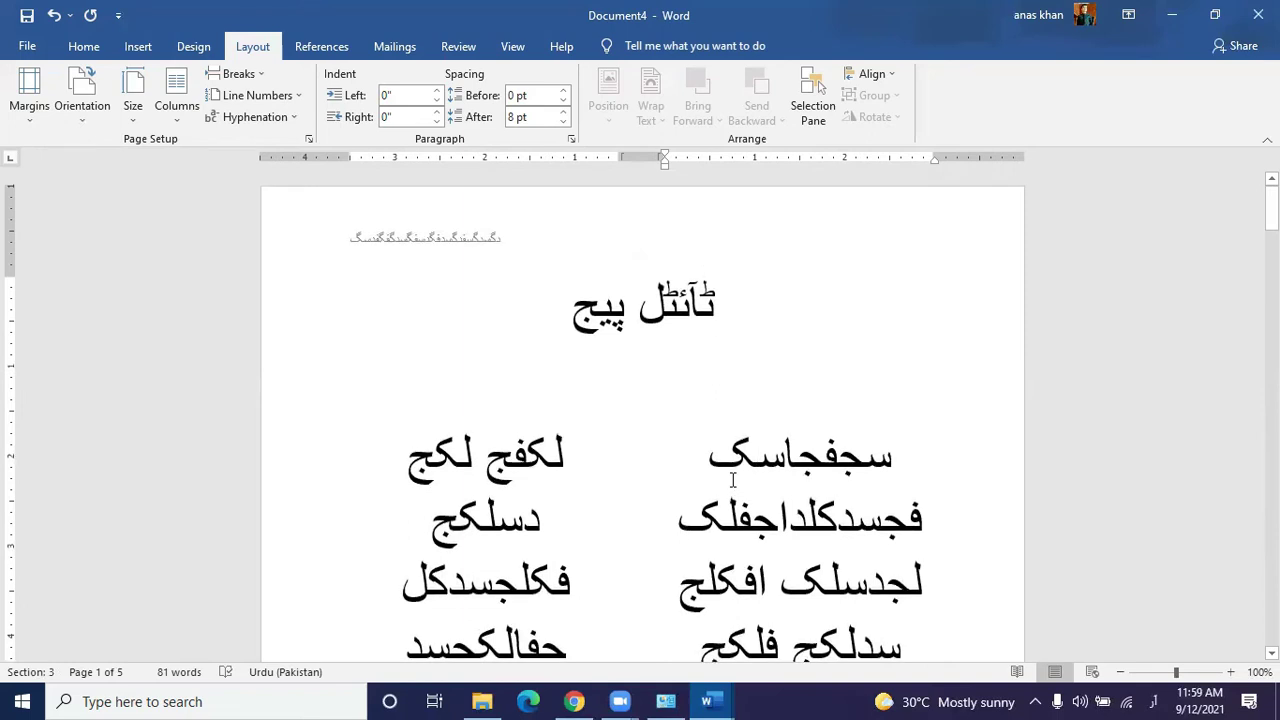
Step: Delete the entire body content of the document
key(ctrl+a)
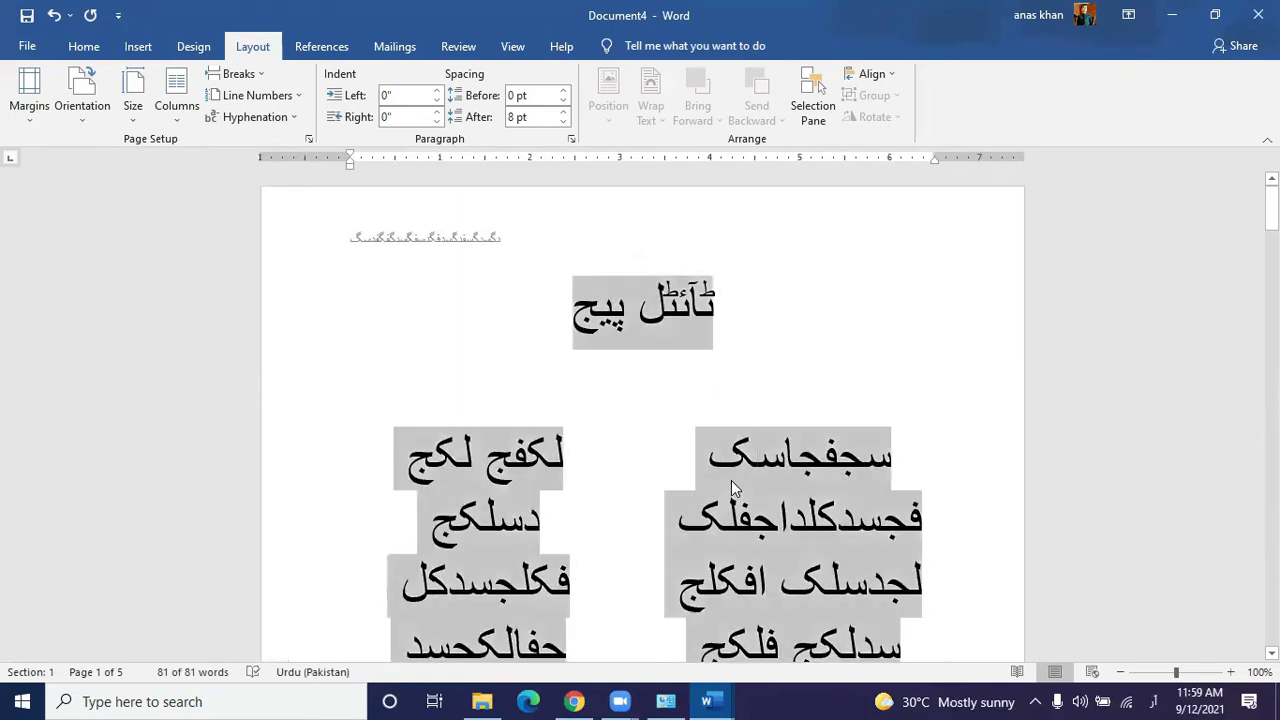
key(BackSpace)
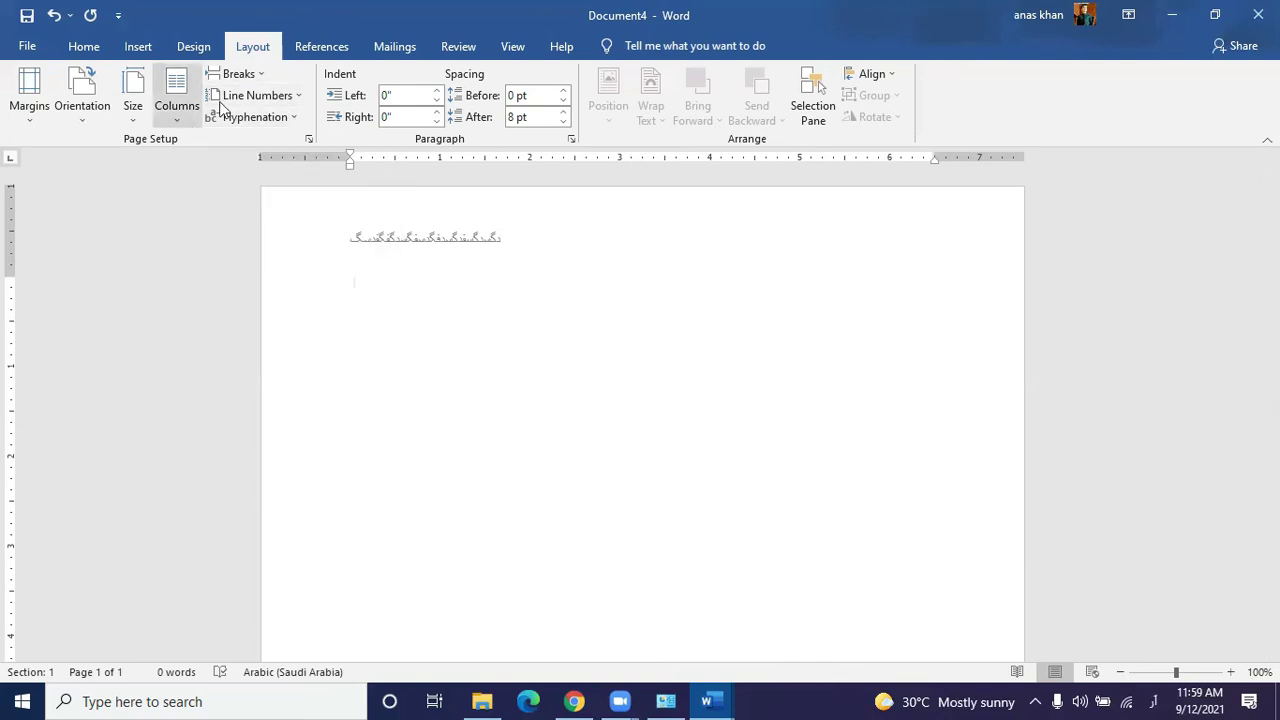
click(253, 77)
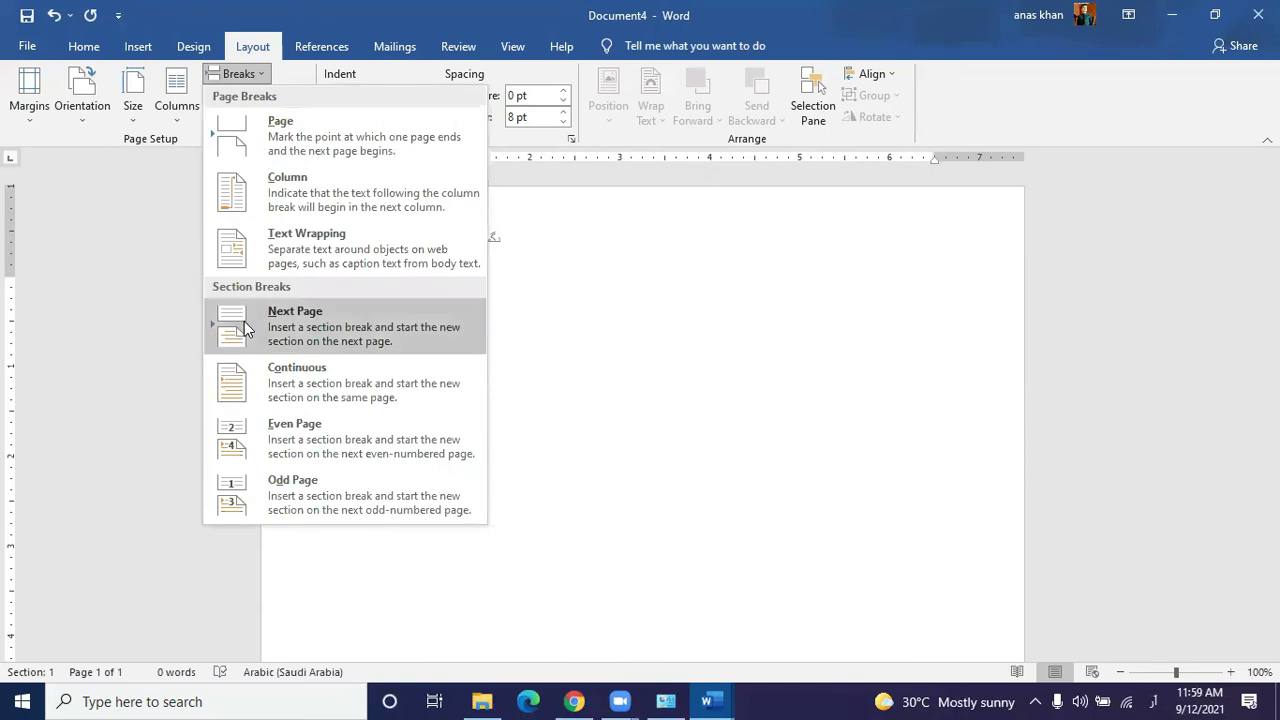
click(667, 358)
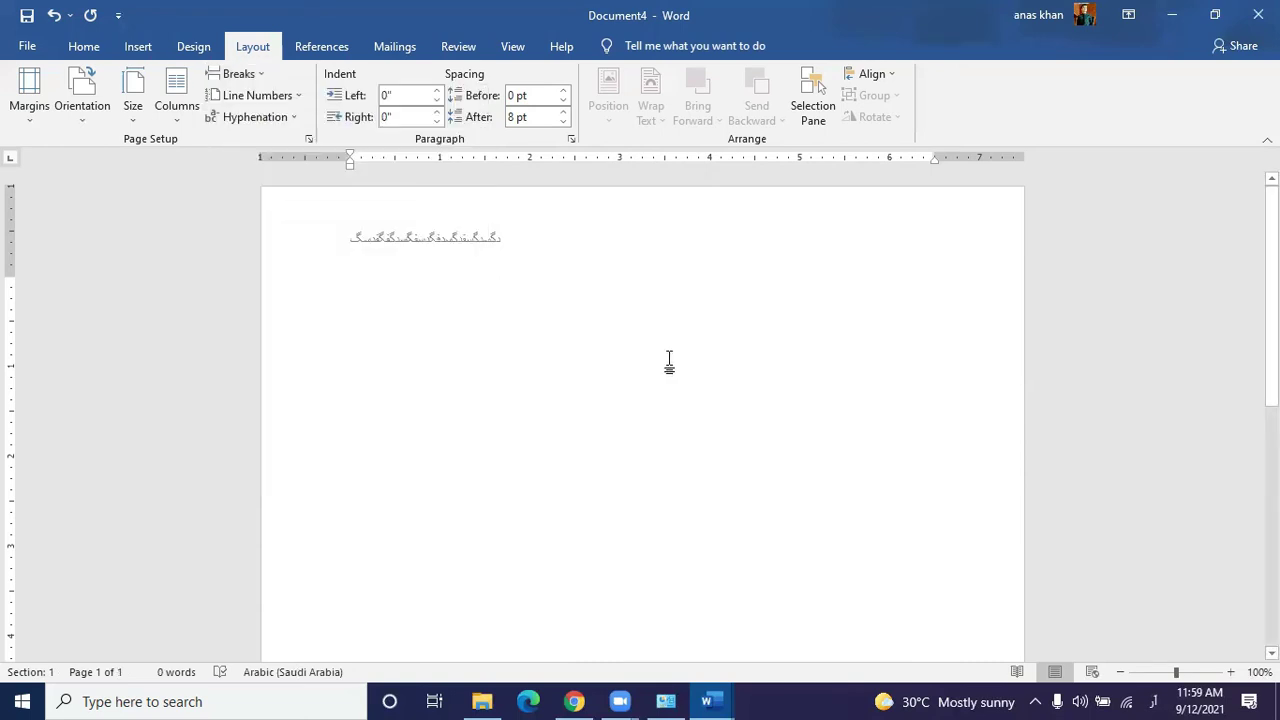
Step: Write the right-to-left sample line فدسلکفج لکدساجفکل سدکلفج کلسدج فکلسدج کلفدس on the first page and centre it
key(ctrl+Shift_R)
text(فسلکتج لکساجفکل سدکلفج کلسدج فکلسدج کلفدس)
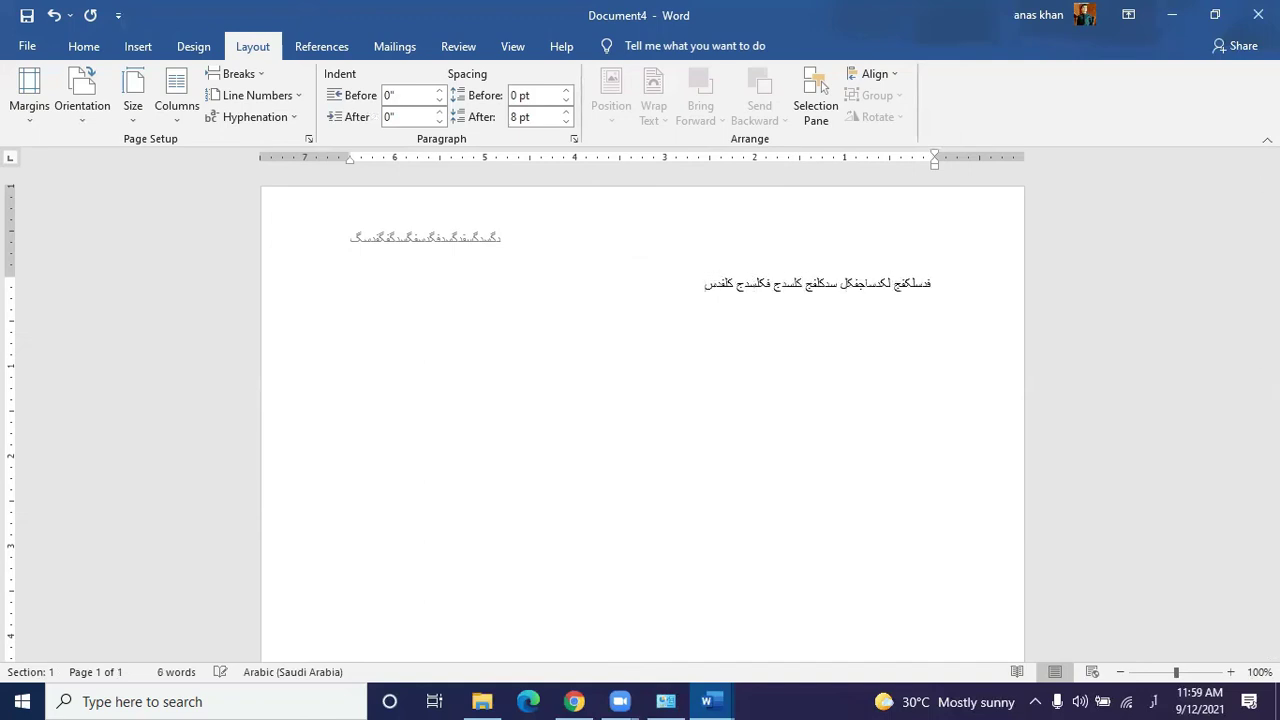
key(ctrl+e)
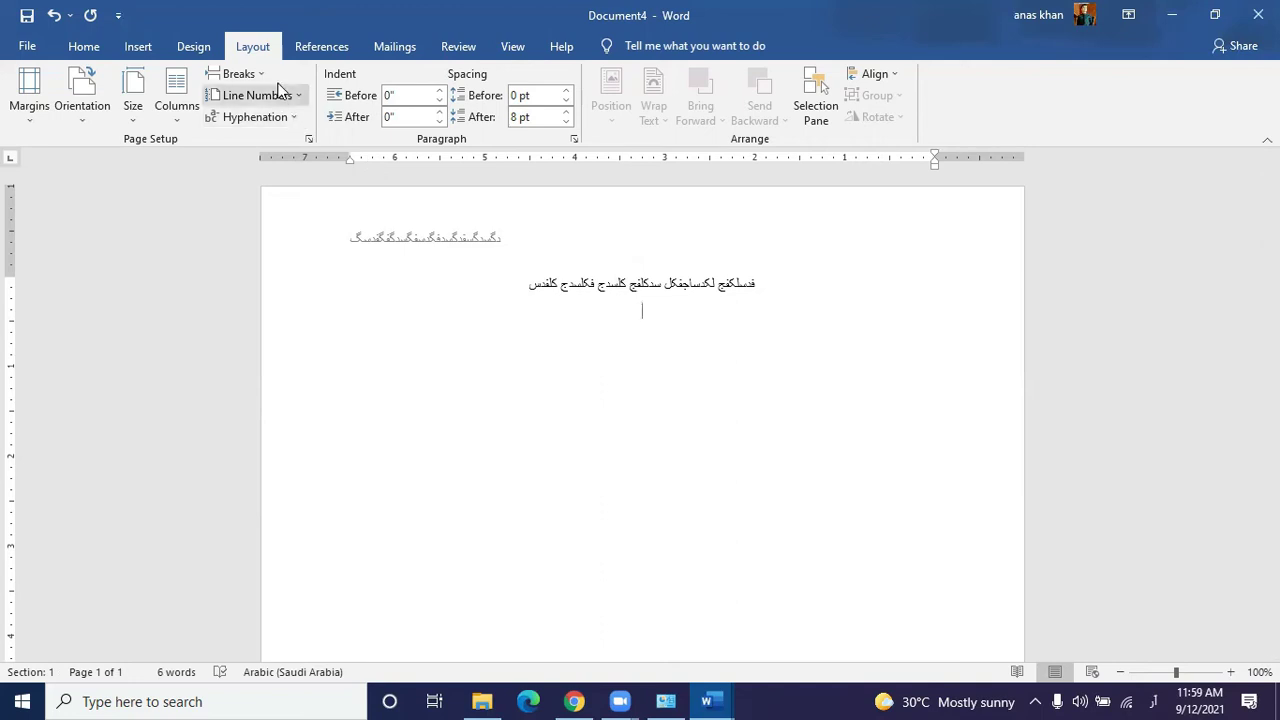
Step: Insert a Next Page section break below the centred line and write a line of Urdu sample text on the second page
click(238, 74)
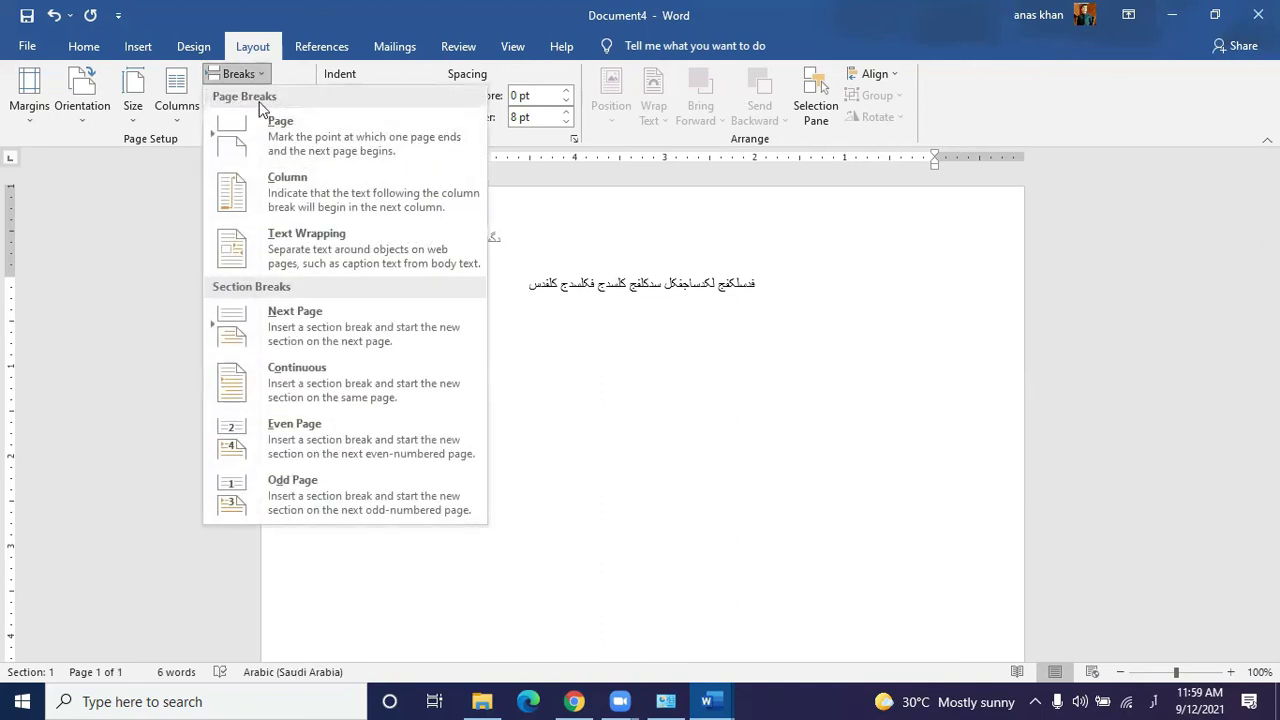
click(315, 319)
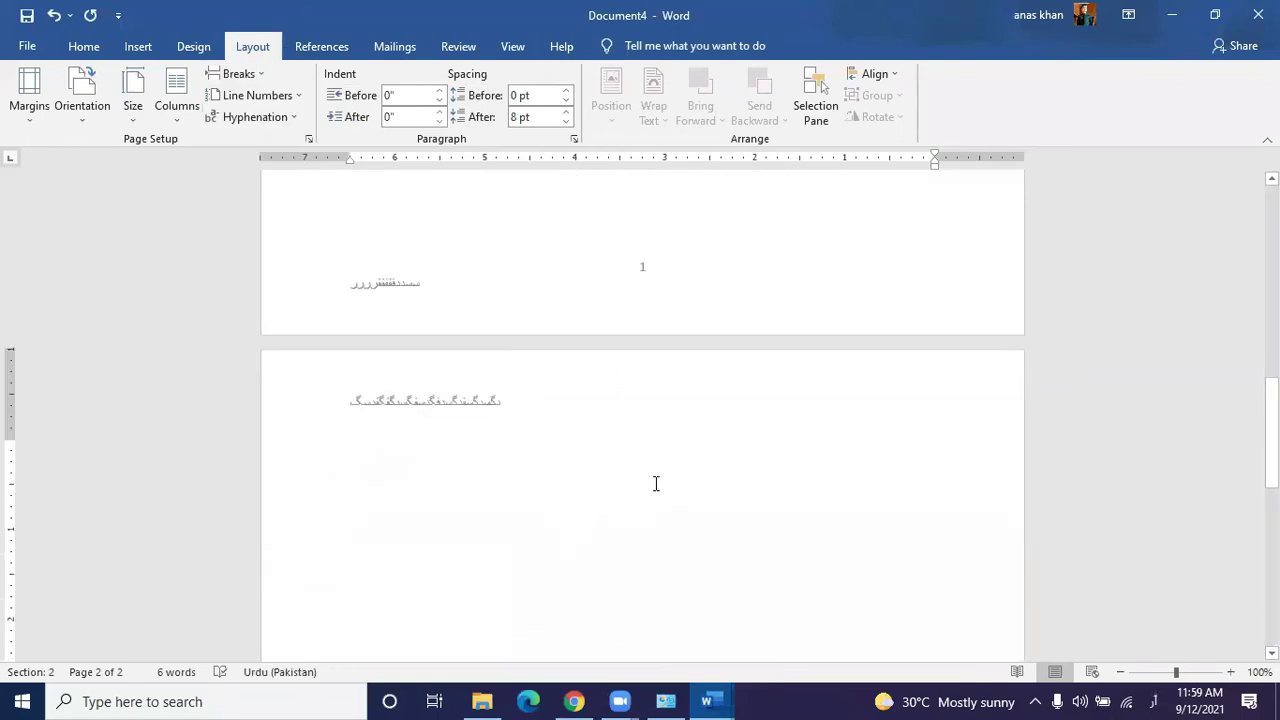
scroll(656, 484, up, 2)
scroll(712, 512, down, 1)
text(ددددددددااساسداسداسداسداسداسداسدا)
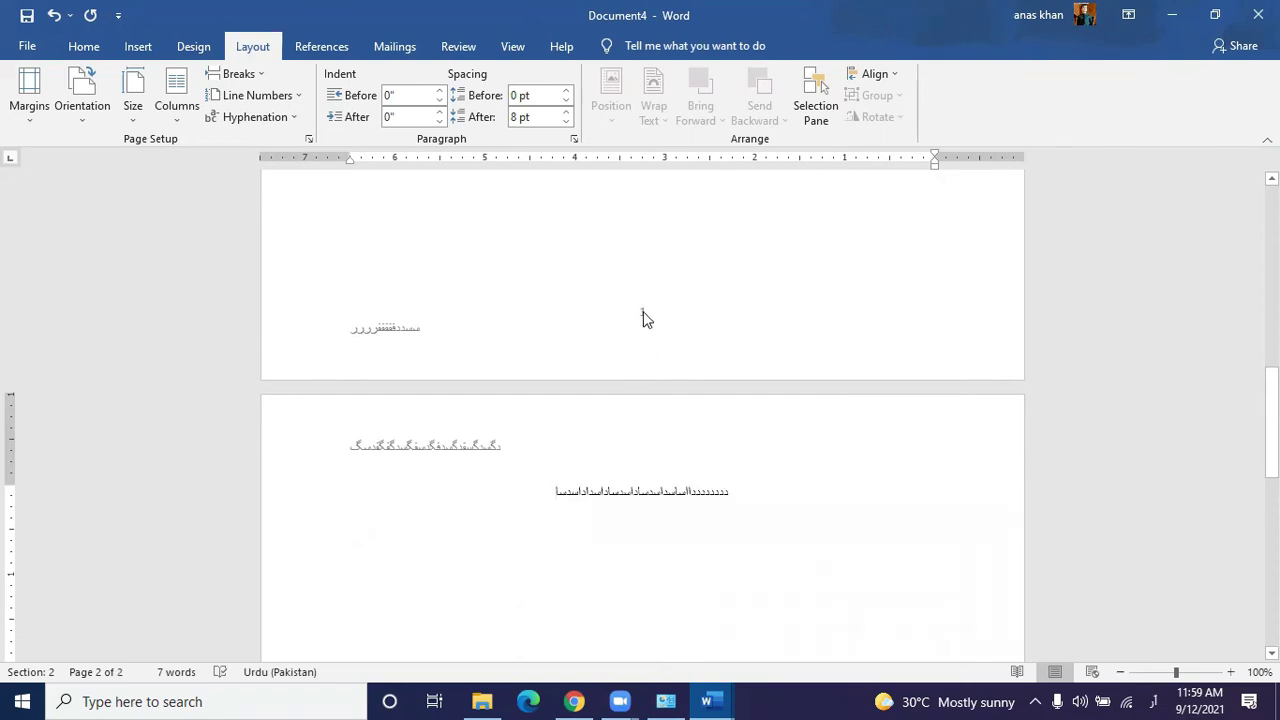
Step: Open the page-number footer of section 2 and turn off its link to the previous section
double_click(643, 318)
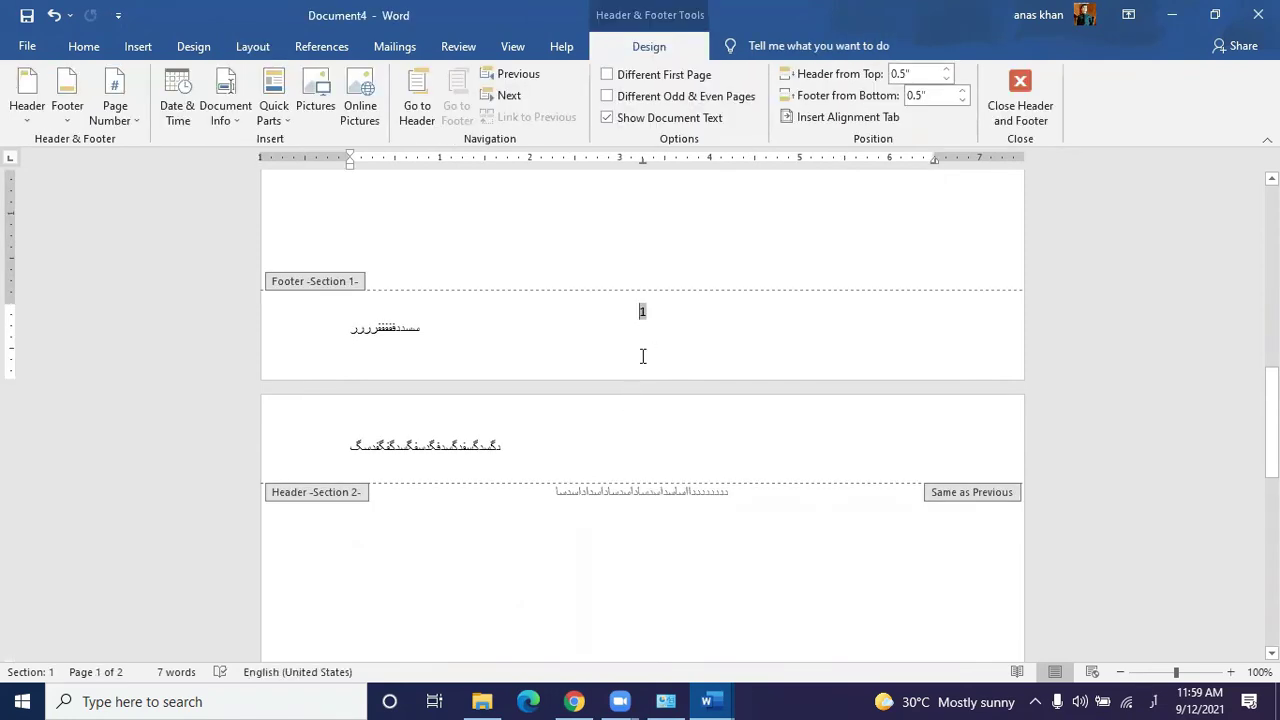
scroll(643, 356, down, 8)
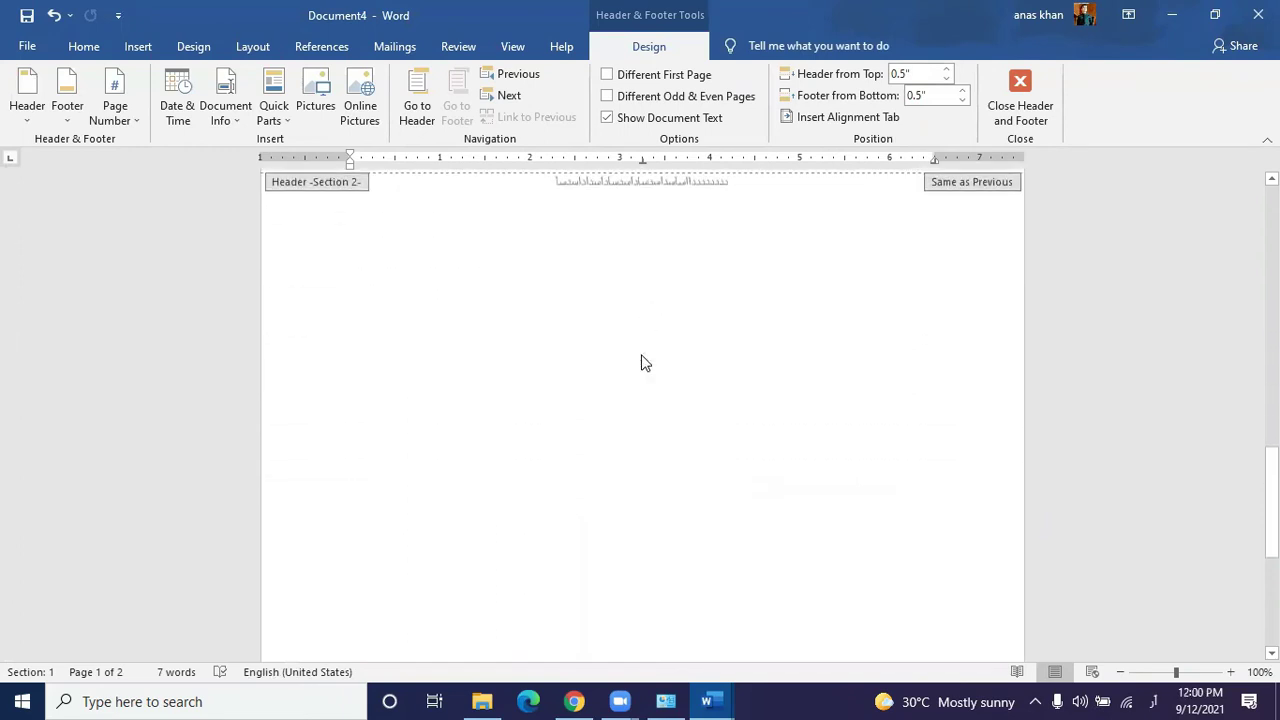
double_click(641, 578)
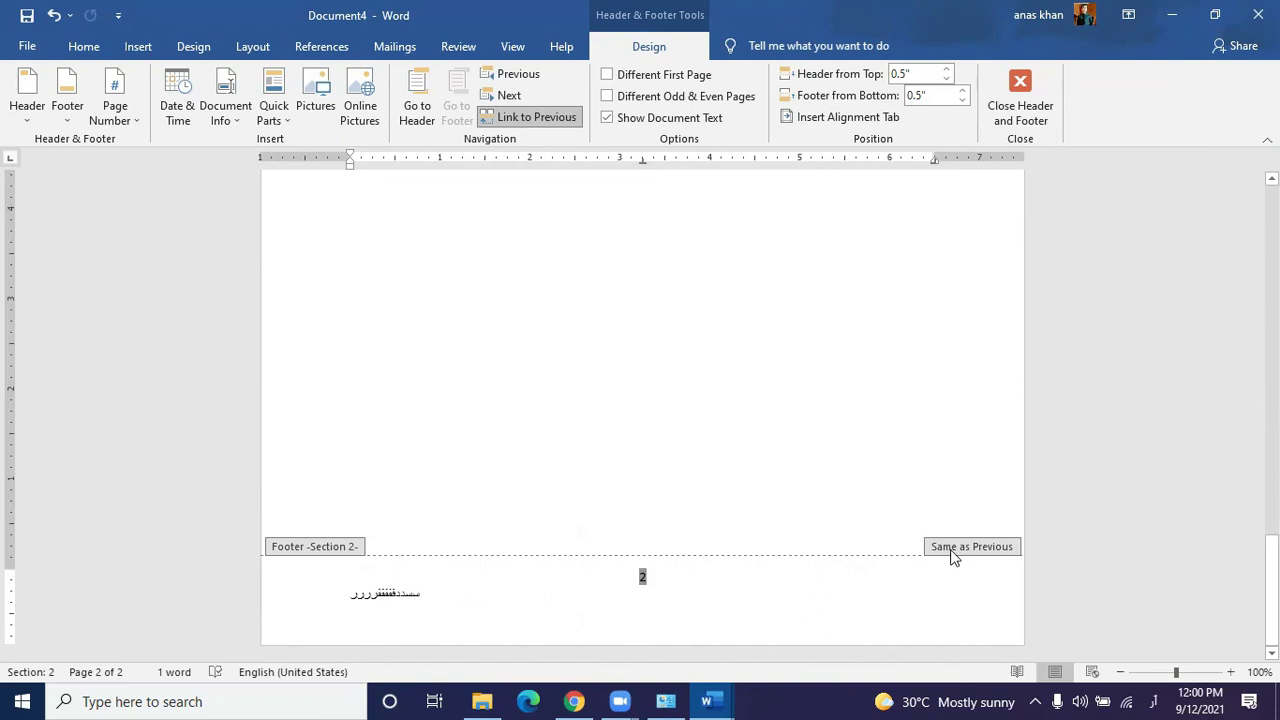
click(494, 127)
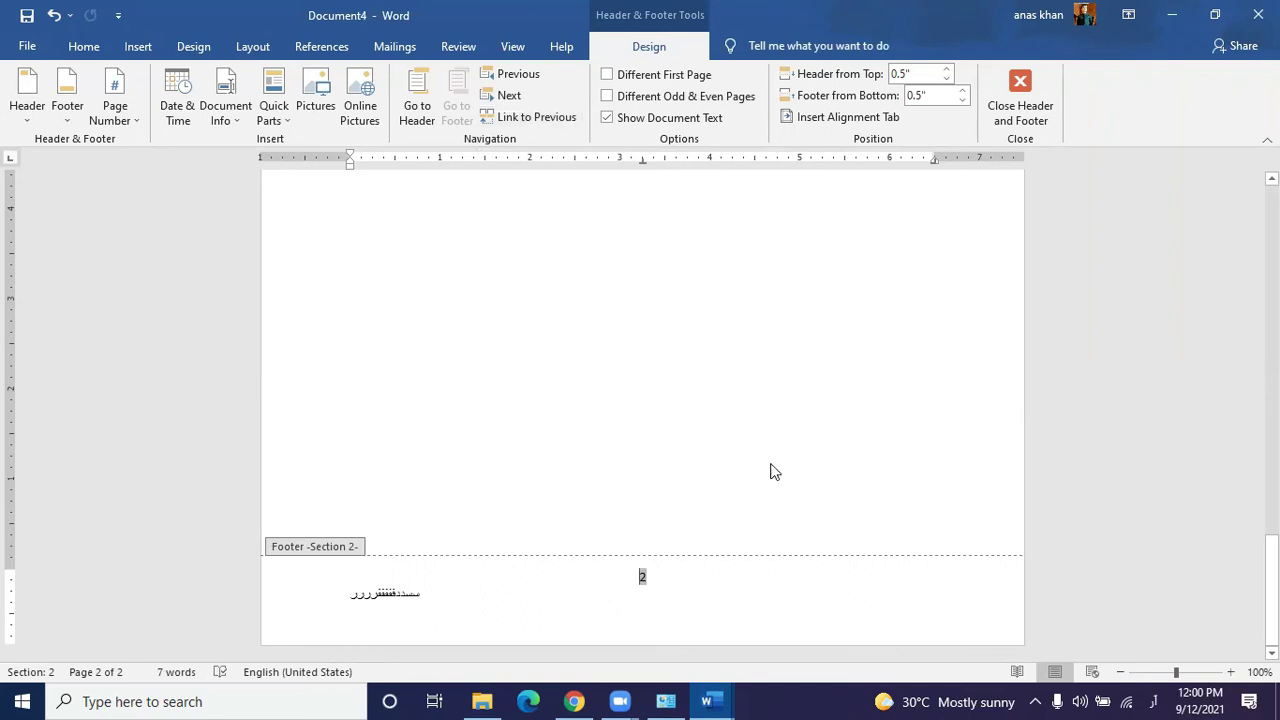
Step: Set the page number format of section 2 to uppercase Roman numerals (I, II, III, ...) and leave the footer
scroll(770, 471, up, 10)
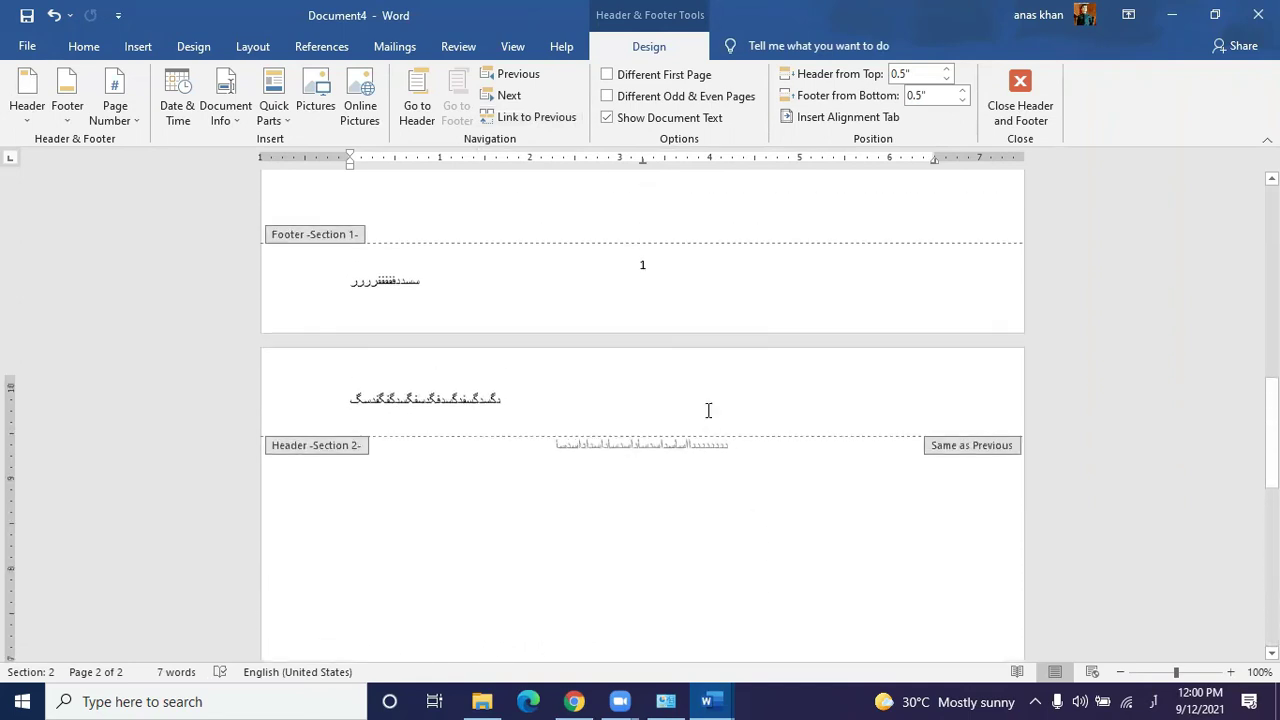
scroll(643, 344, up, 2)
scroll(731, 645, down, 12)
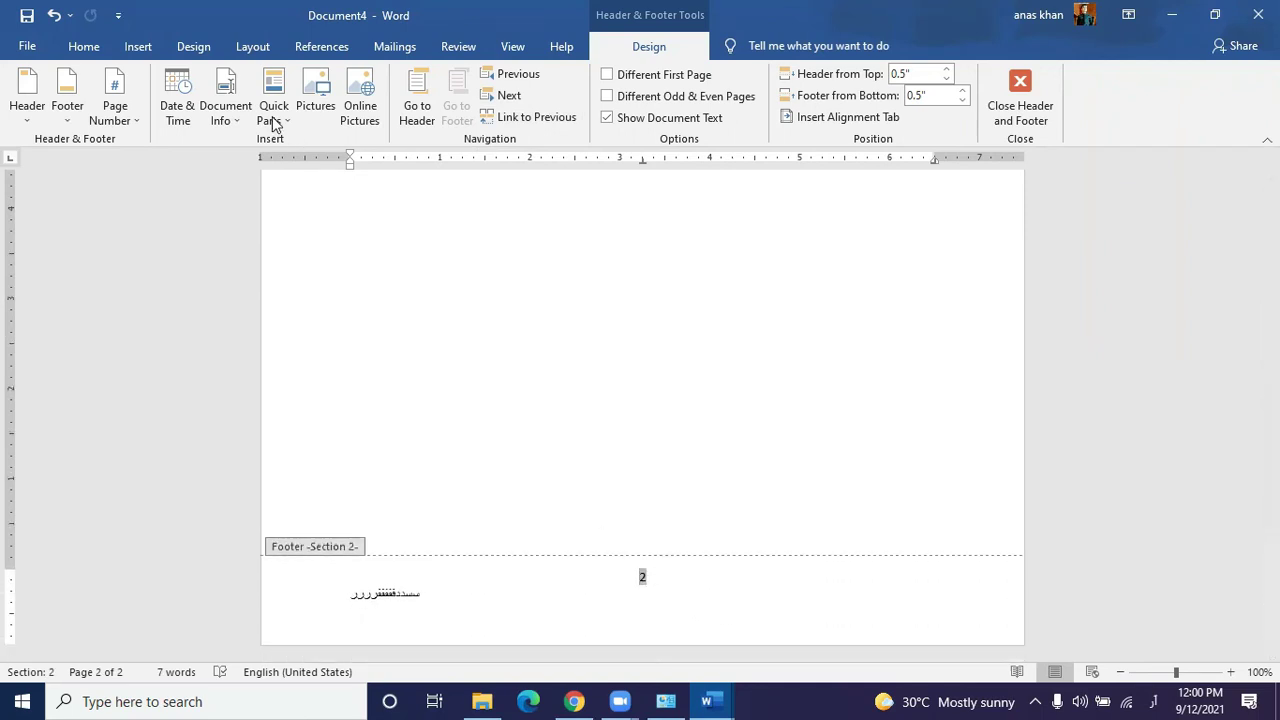
click(114, 112)
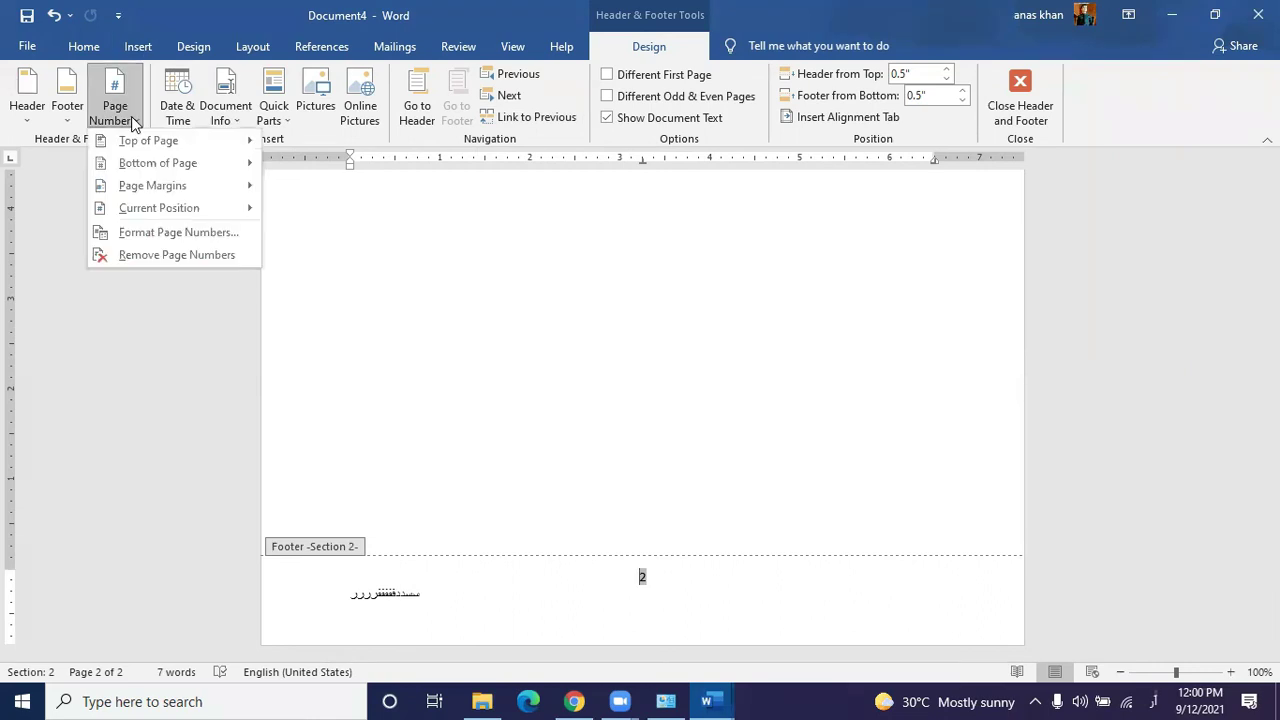
click(169, 234)
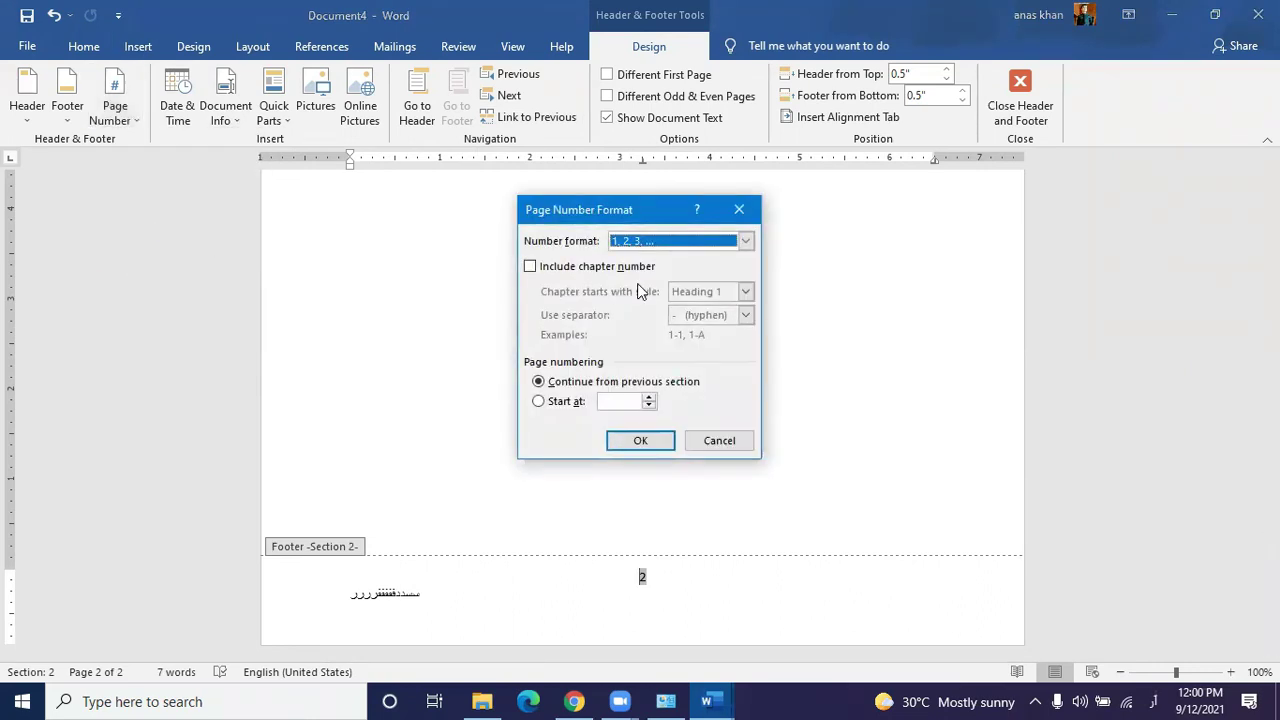
click(745, 242)
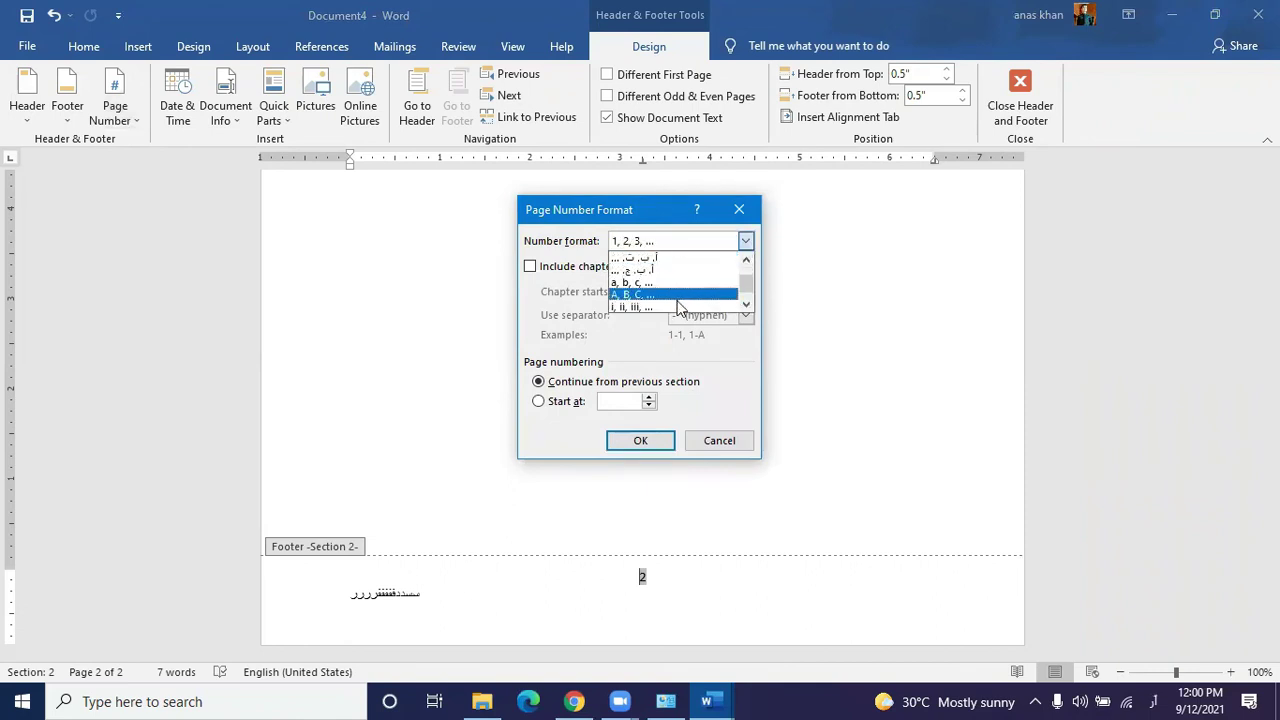
scroll(677, 306, down, 1)
click(677, 306)
click(643, 441)
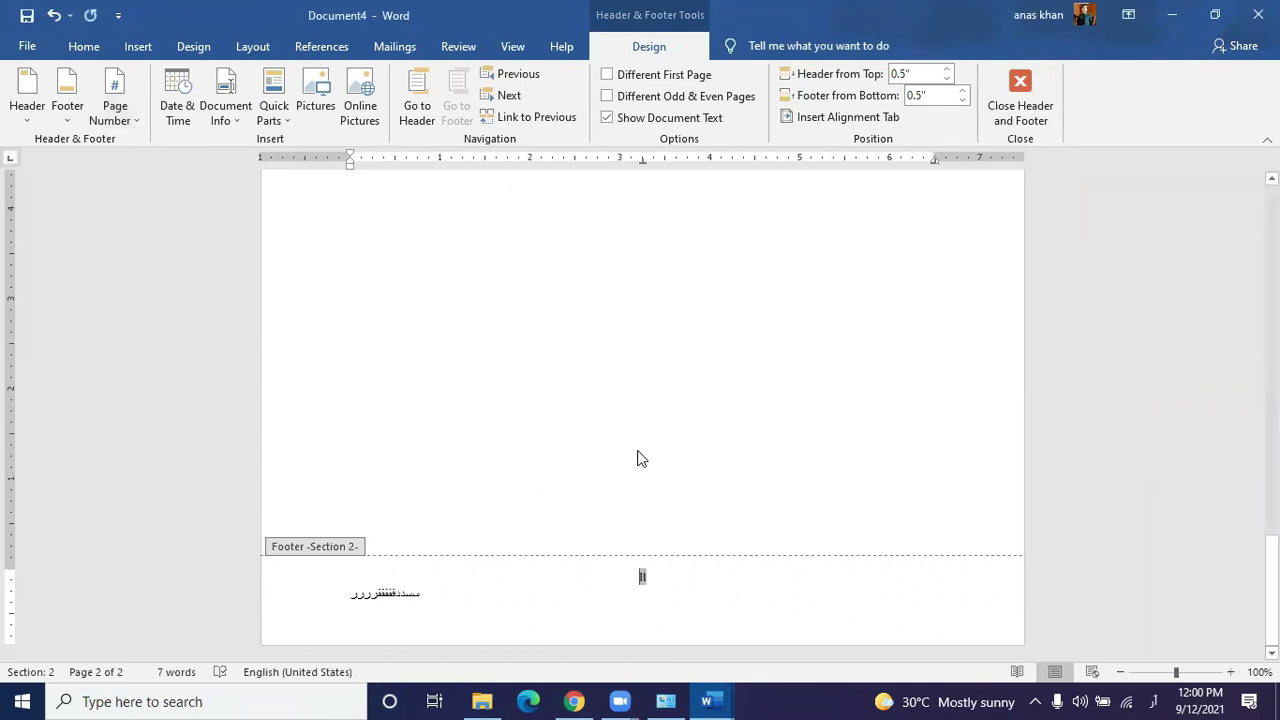
double_click(643, 438)
Step: Add empty lines below the second page's sample text to extend section 2 over several more pages
scroll(654, 411, up, 5)
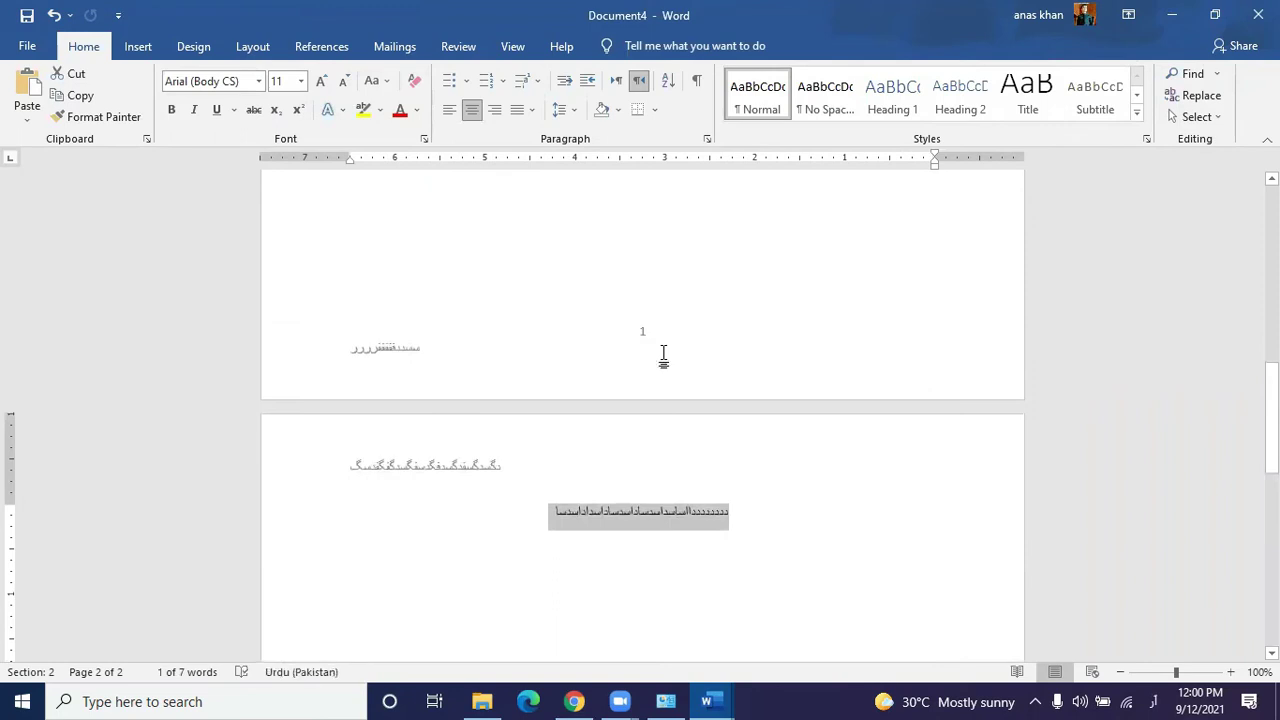
scroll(665, 360, up, 1)
scroll(664, 400, down, 10)
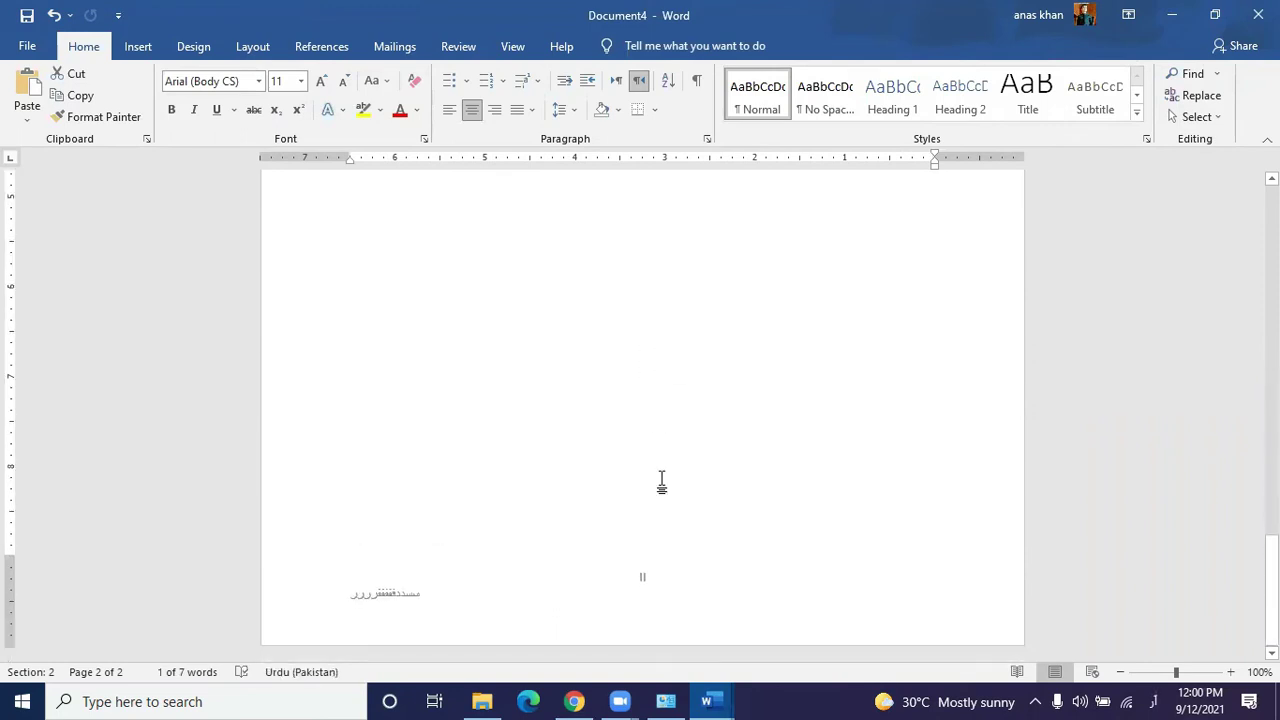
scroll(675, 351, up, 8)
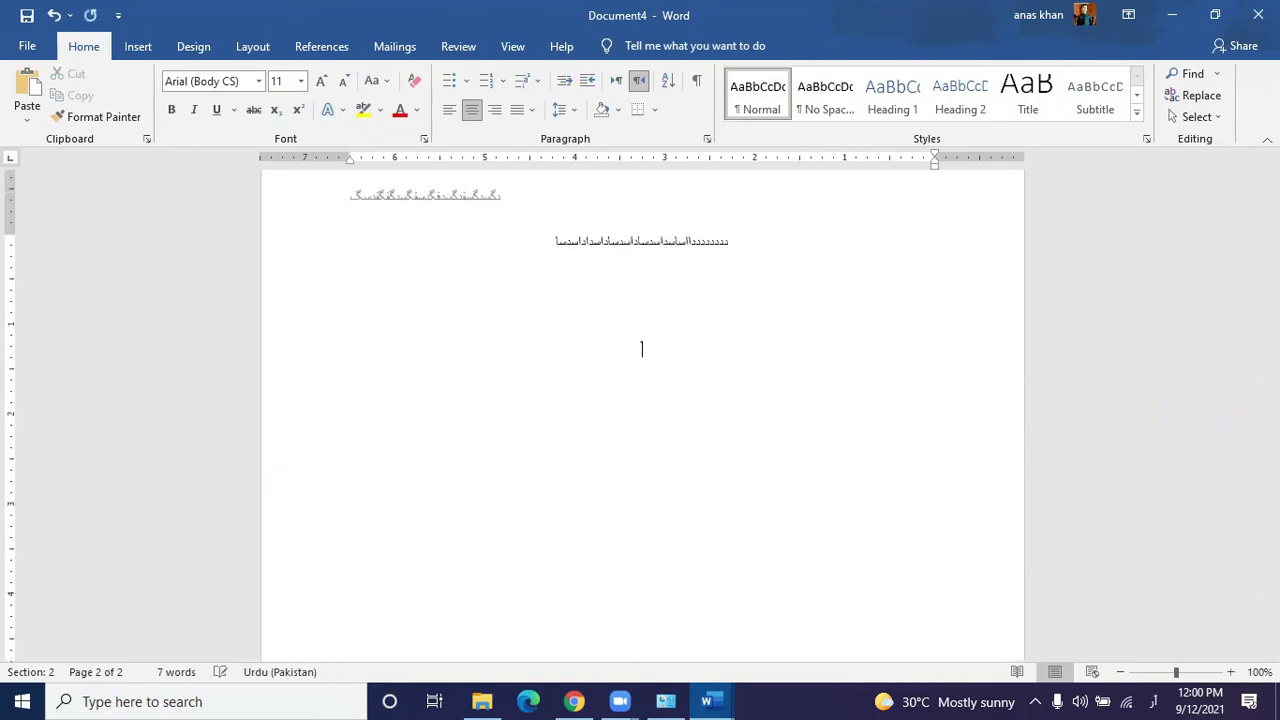
scroll(642, 349, up, 4)
key(Return)
key(Return)
key(Return)
key(Return)
key(Return)
key(Return)
key(Return)
key(Return)
key(Return)
key(Return)
key(Return)
key(Return)
key(Return)
key(Return)
key(Return)
key(Return)
key(Return)
key(Return)
key(Return)
key(Return)
Step: Open the header of section 2 on the second page and turn off its link to the previous section
scroll(633, 420, up, 15)
scroll(658, 378, up, 20)
scroll(691, 335, up, 15)
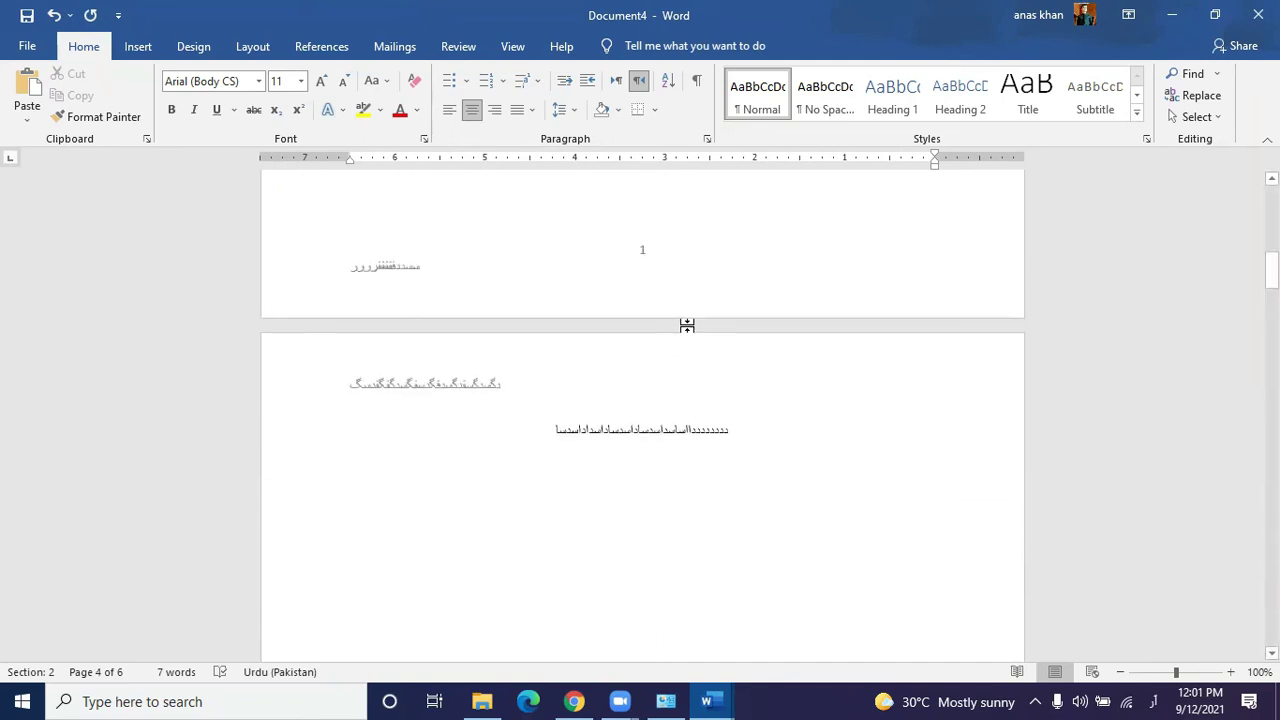
double_click(501, 386)
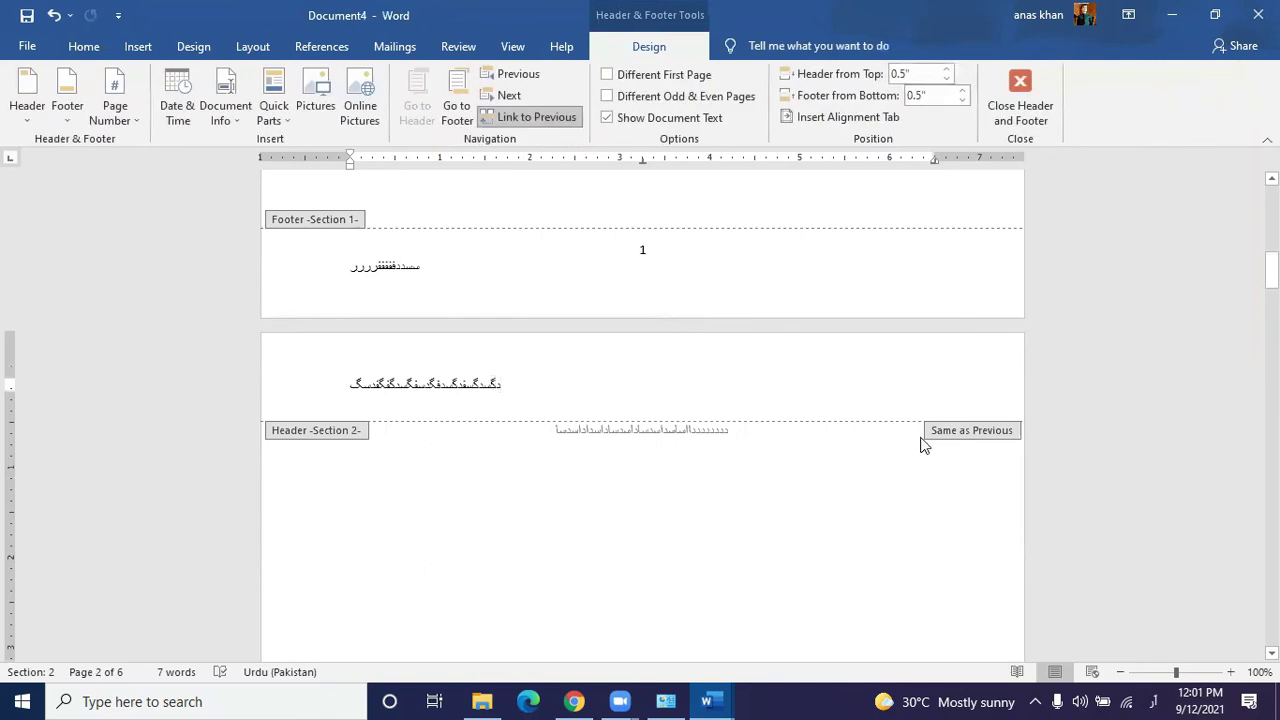
click(525, 117)
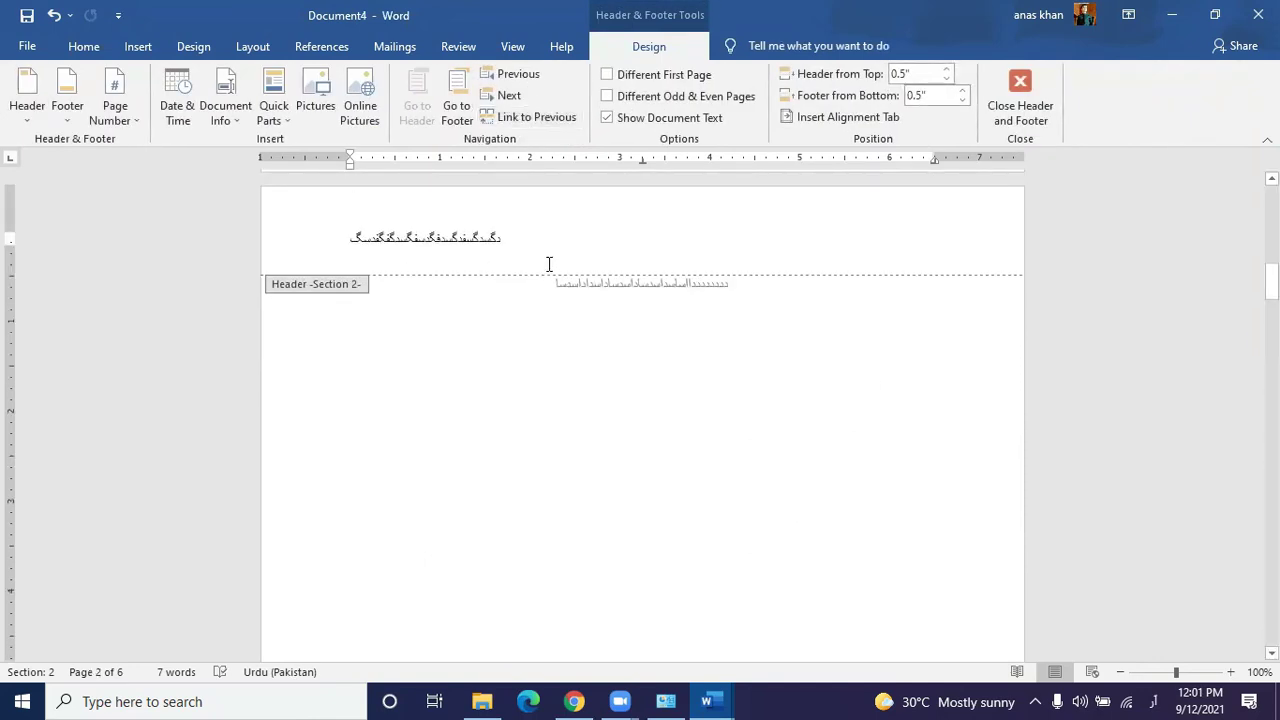
Step: Replace the section 2 header text with "فہرست", right-to-left and centred, and leave the header
key(ctrl+Shift_R)
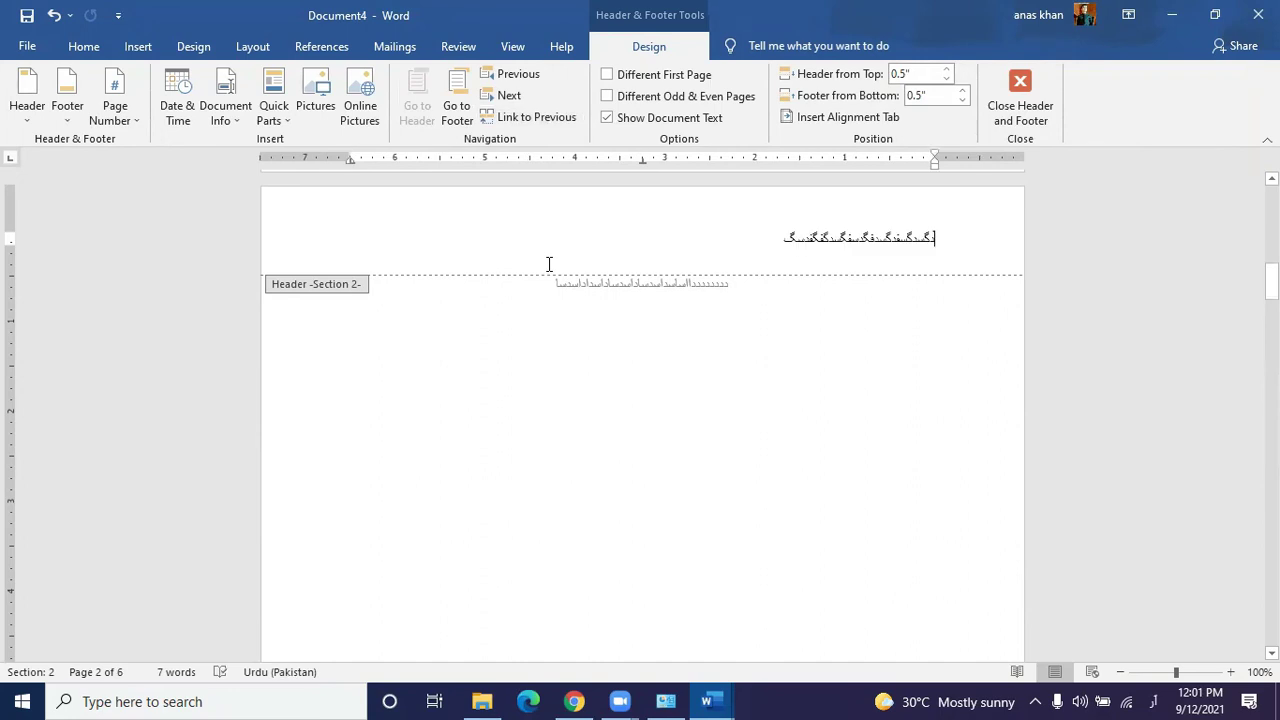
text(کک)
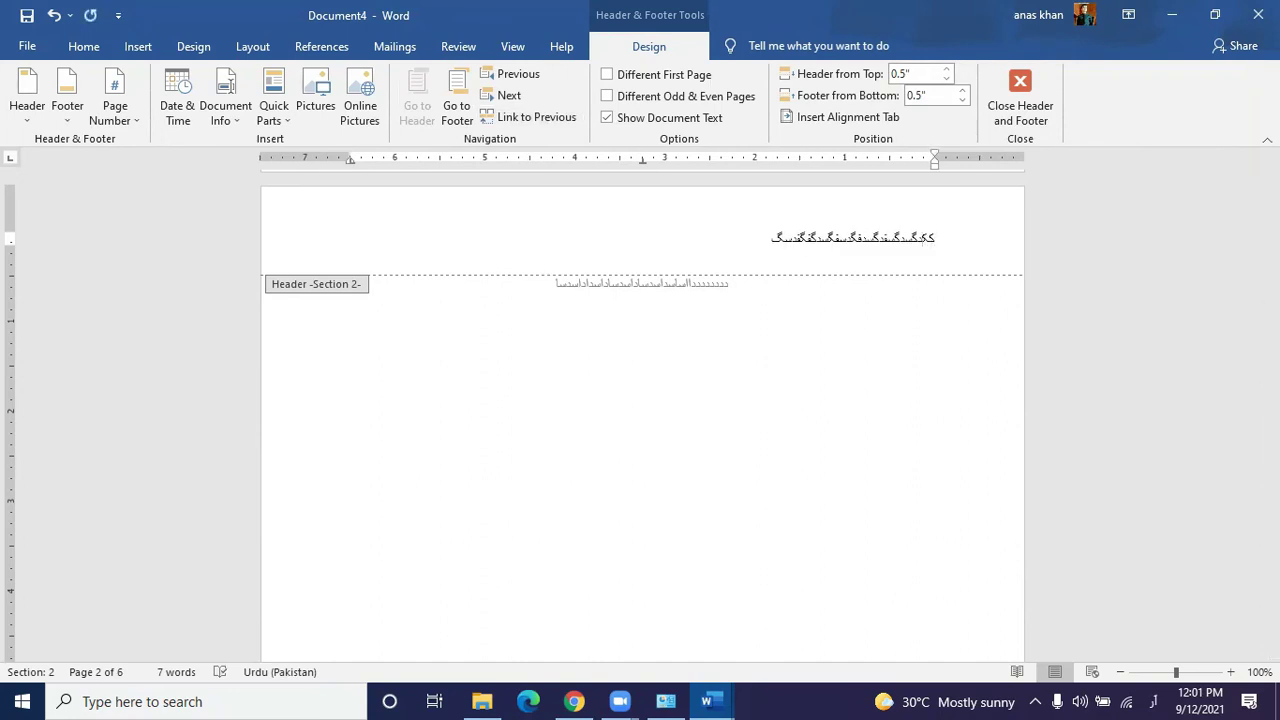
click(549, 263)
triple_click(549, 264)
text(فہرست)
key(ctrl+e)
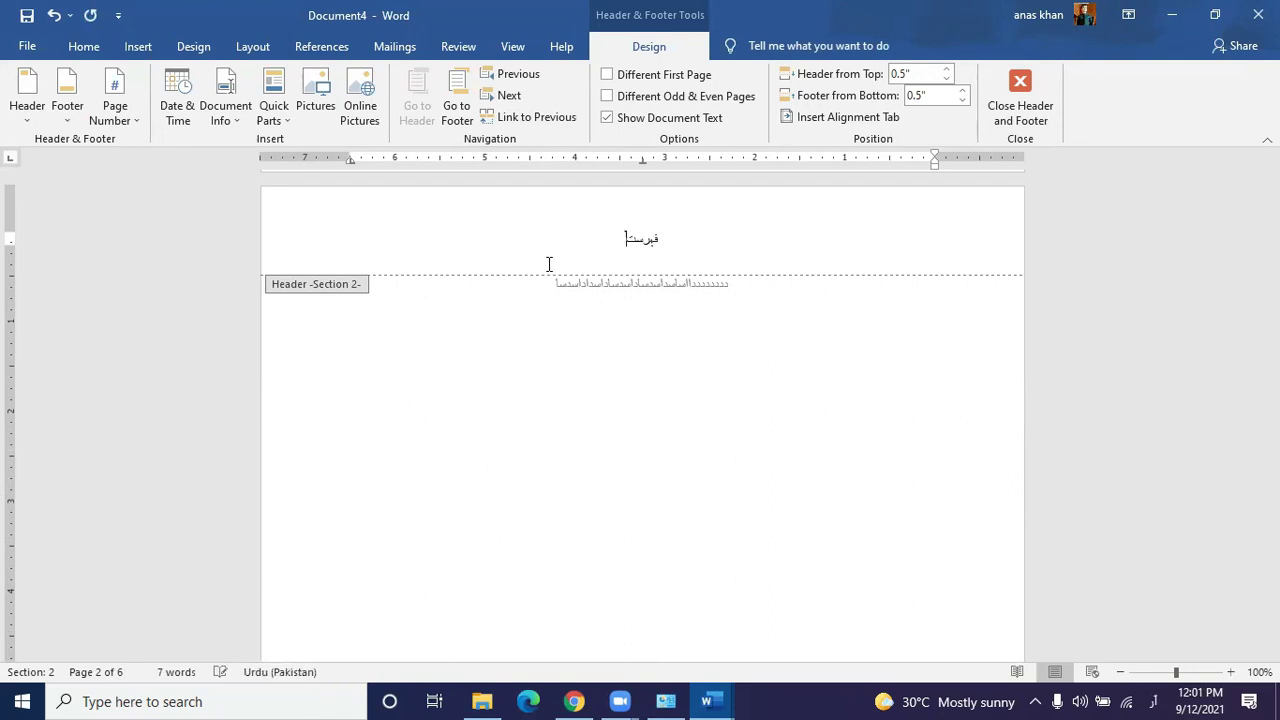
double_click(654, 355)
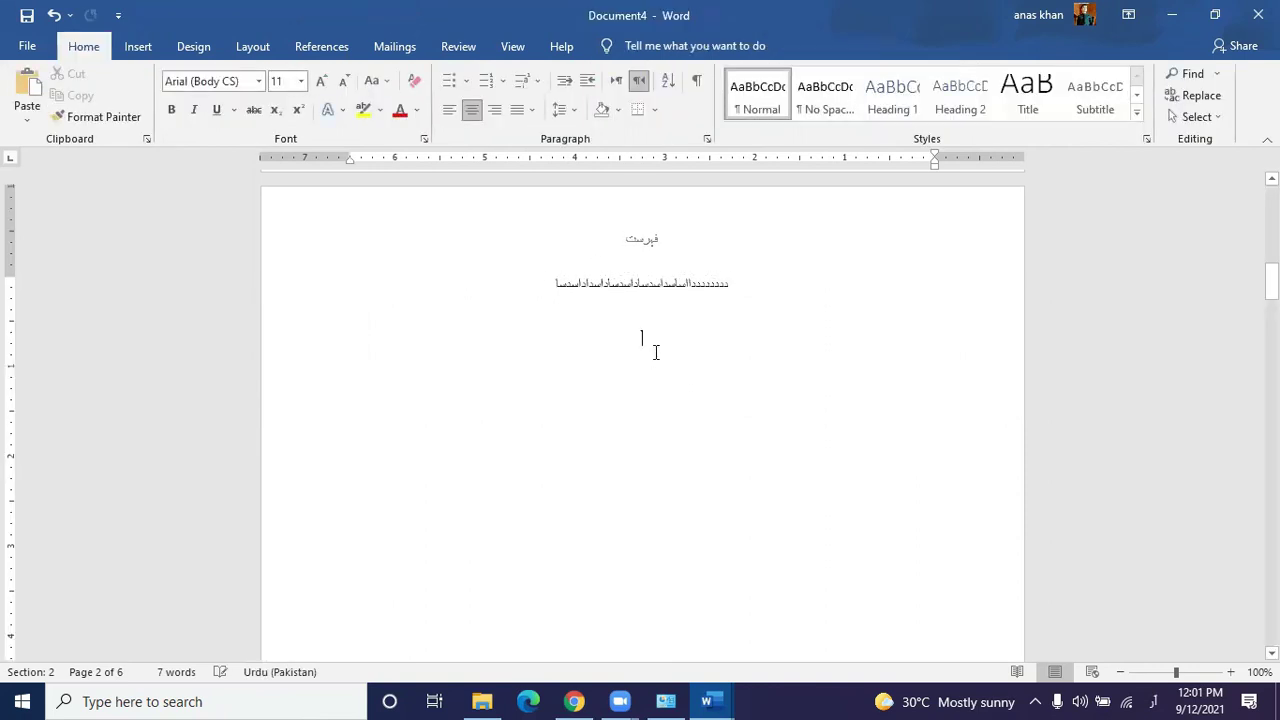
Step: Examine the header text and Roman page numbers on the successive pages of section 2
scroll(656, 352, down, 3)
scroll(656, 352, down, 10)
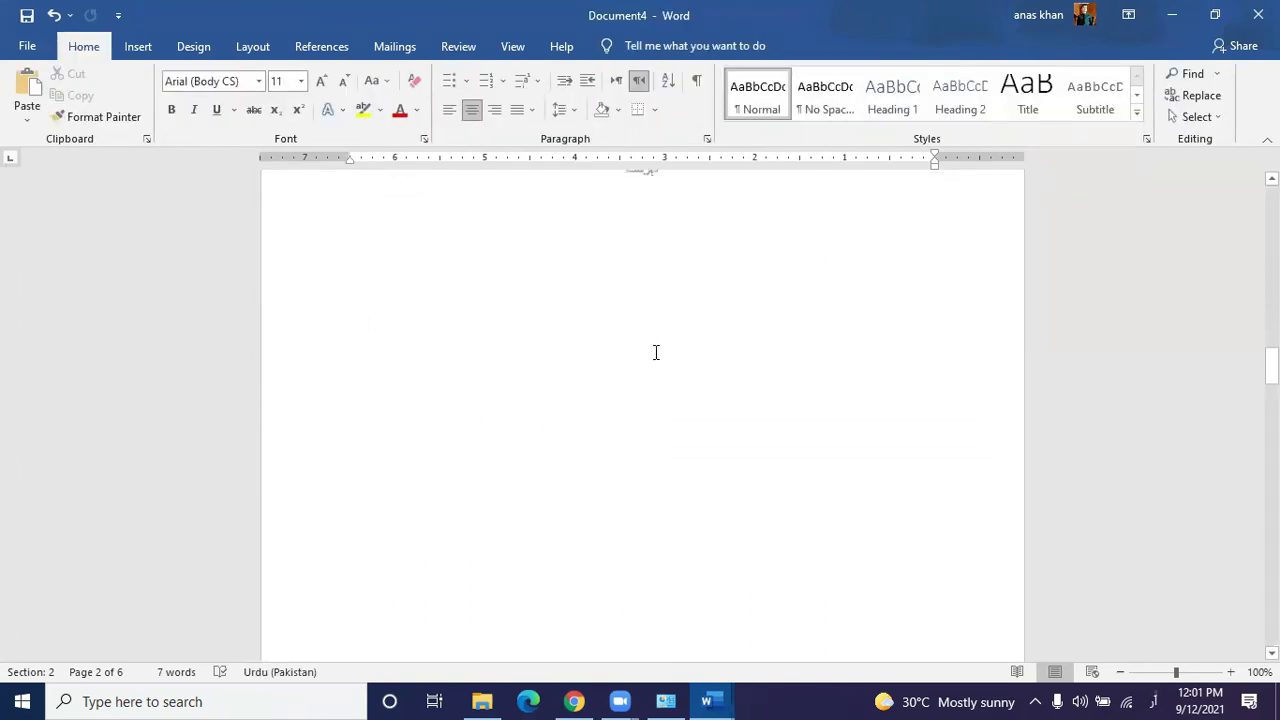
scroll(656, 352, down, 10)
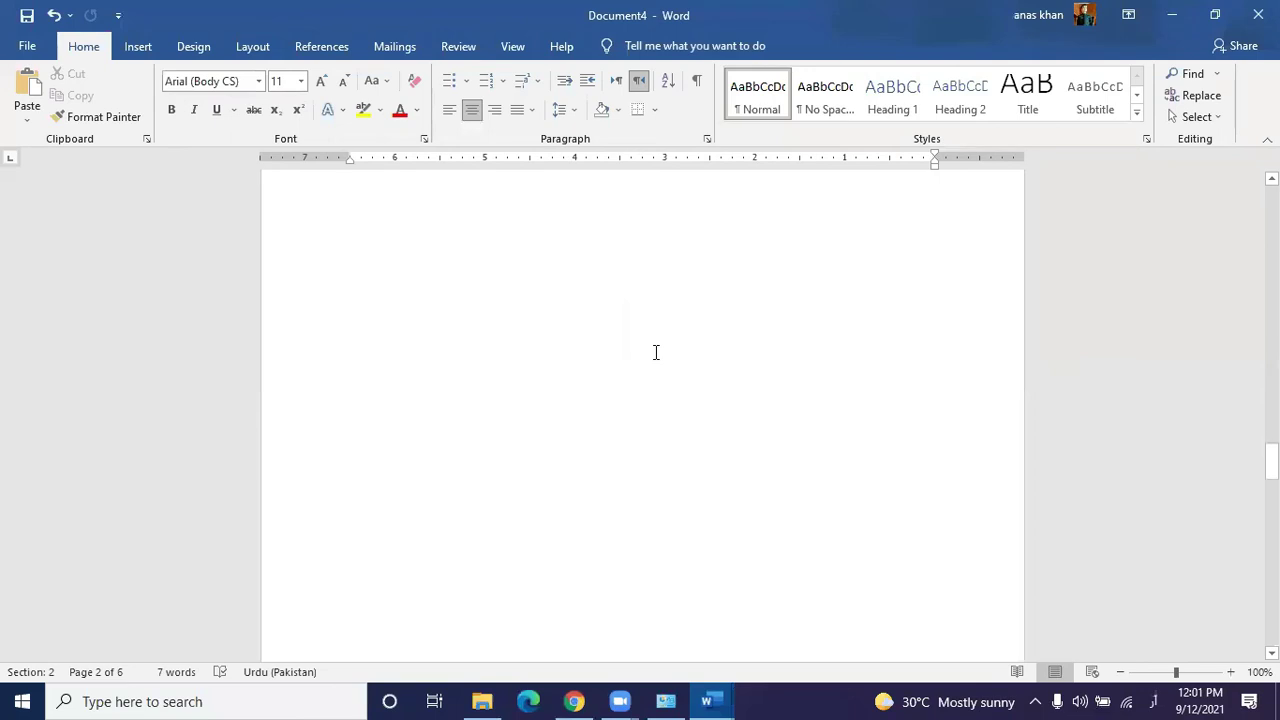
scroll(656, 352, down, 8)
scroll(656, 352, up, 4)
scroll(656, 352, up, 4)
scroll(656, 352, down, 8)
scroll(656, 352, up, 8)
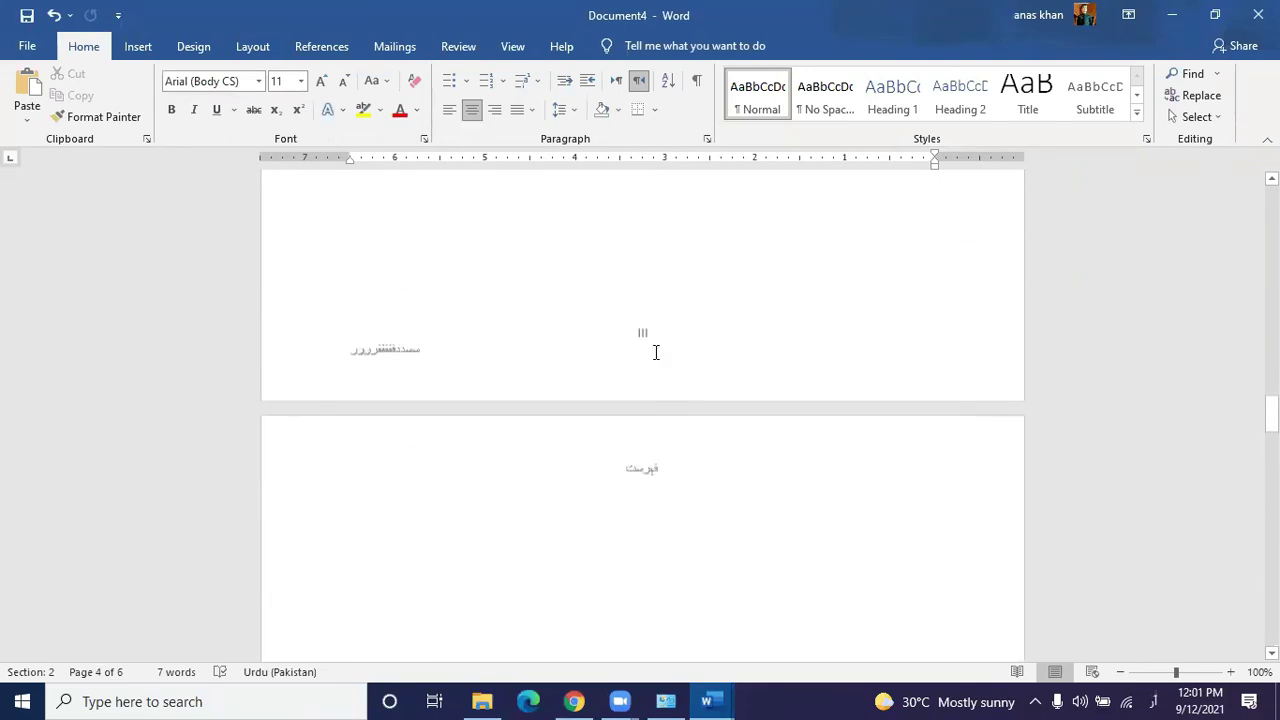
scroll(656, 352, up, 15)
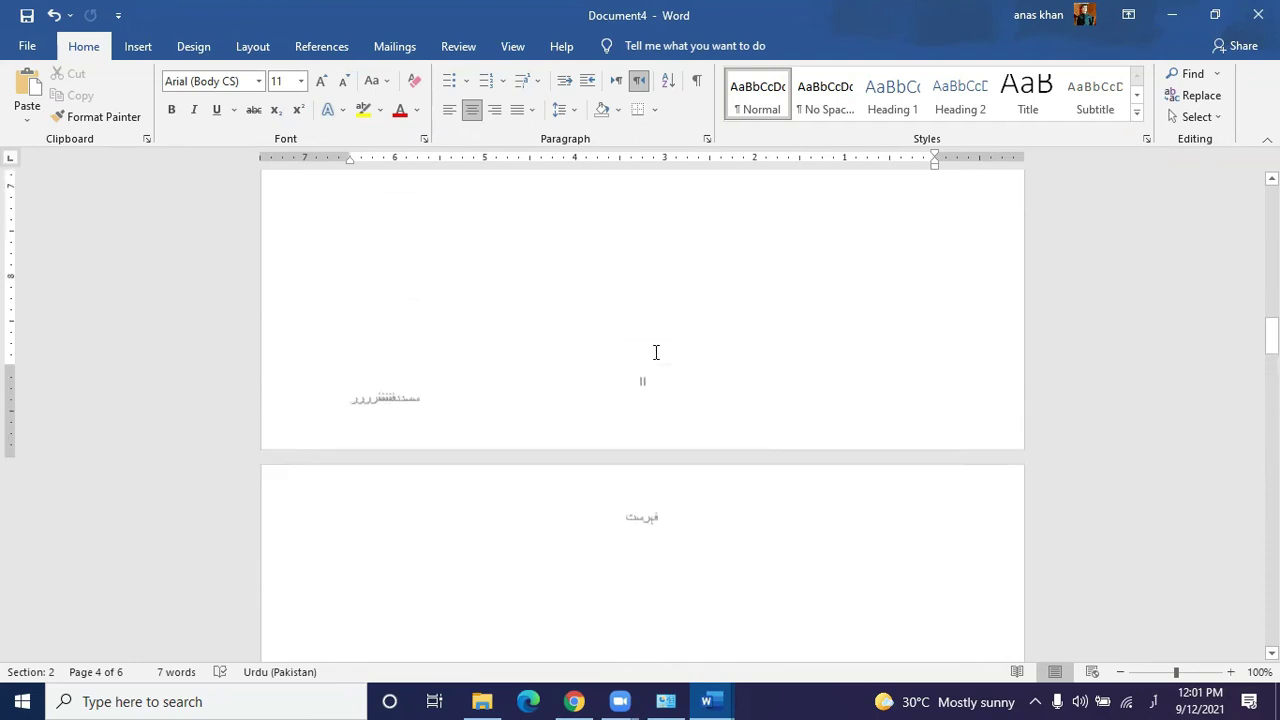
scroll(656, 352, down, 5)
scroll(656, 352, up, 5)
scroll(555, 317, down, 4)
scroll(555, 317, up, 2)
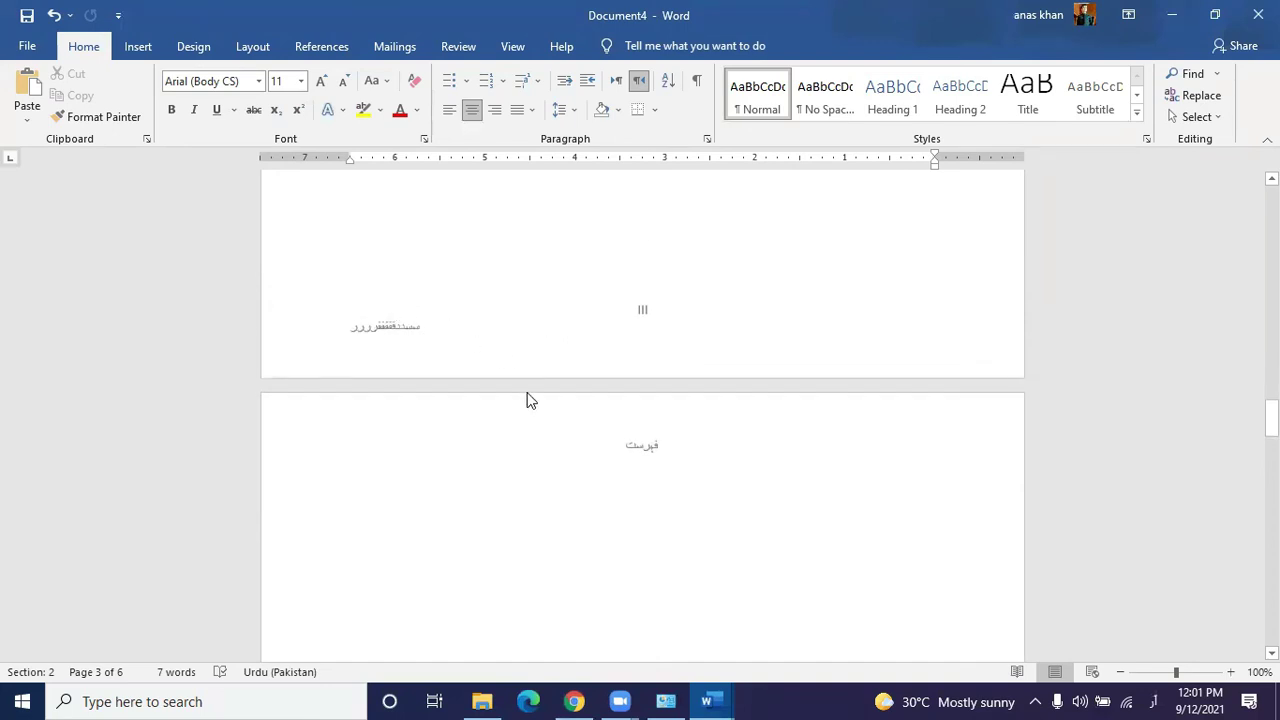
Step: Compare the first page's header and page number with those on the section 2 pages
scroll(529, 400, up, 3)
scroll(530, 414, up, 10)
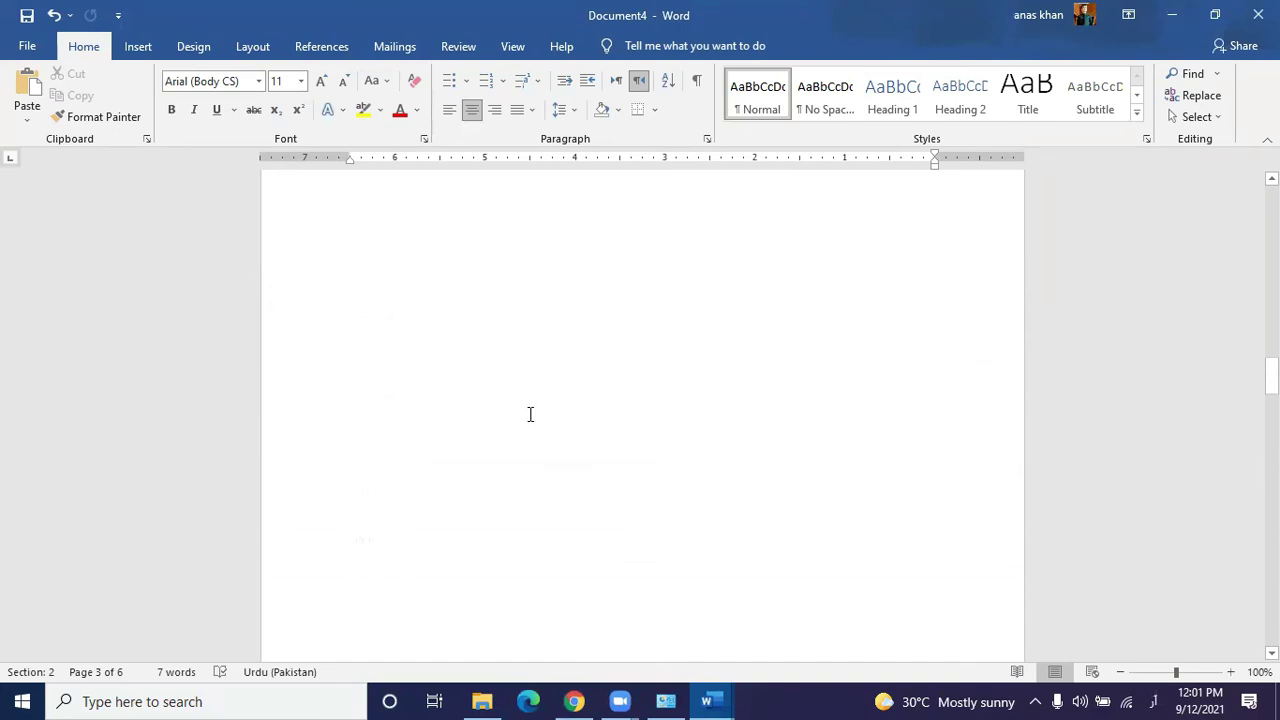
scroll(522, 416, up, 5)
scroll(522, 416, down, 5)
scroll(521, 416, up, 3)
scroll(521, 416, down, 5)
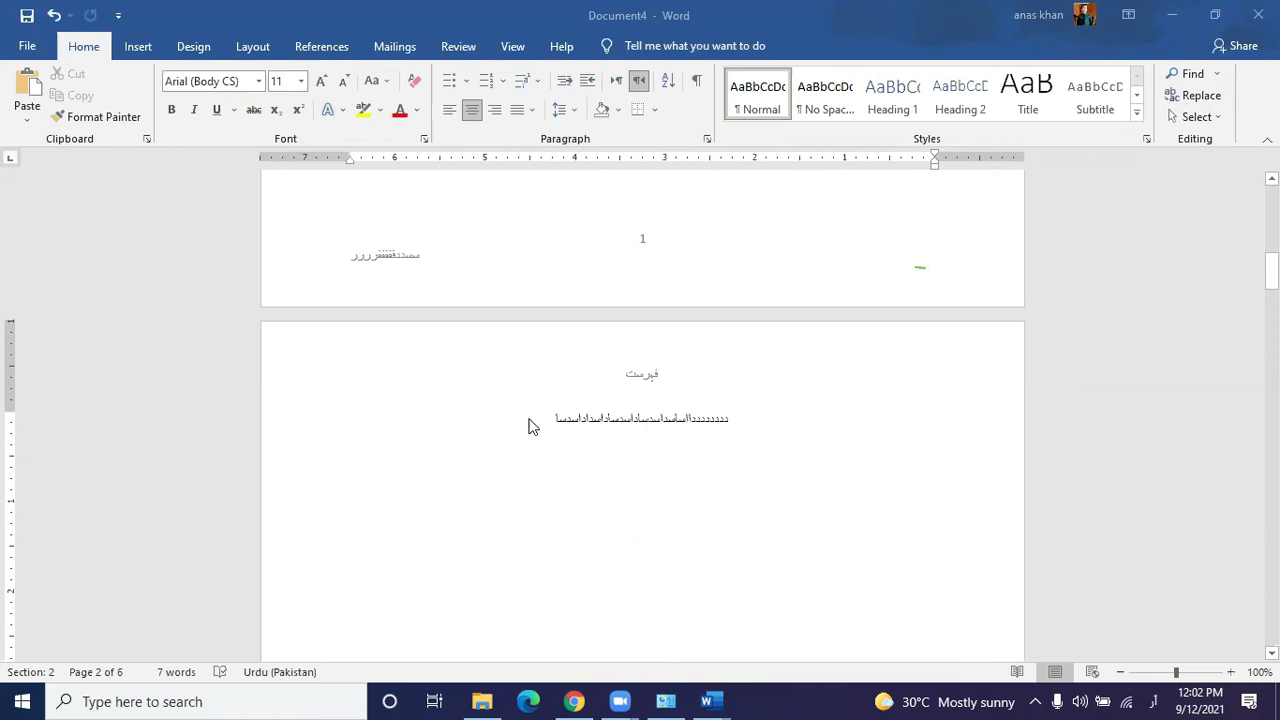
scroll(531, 425, up, 8)
scroll(535, 430, down, 12)
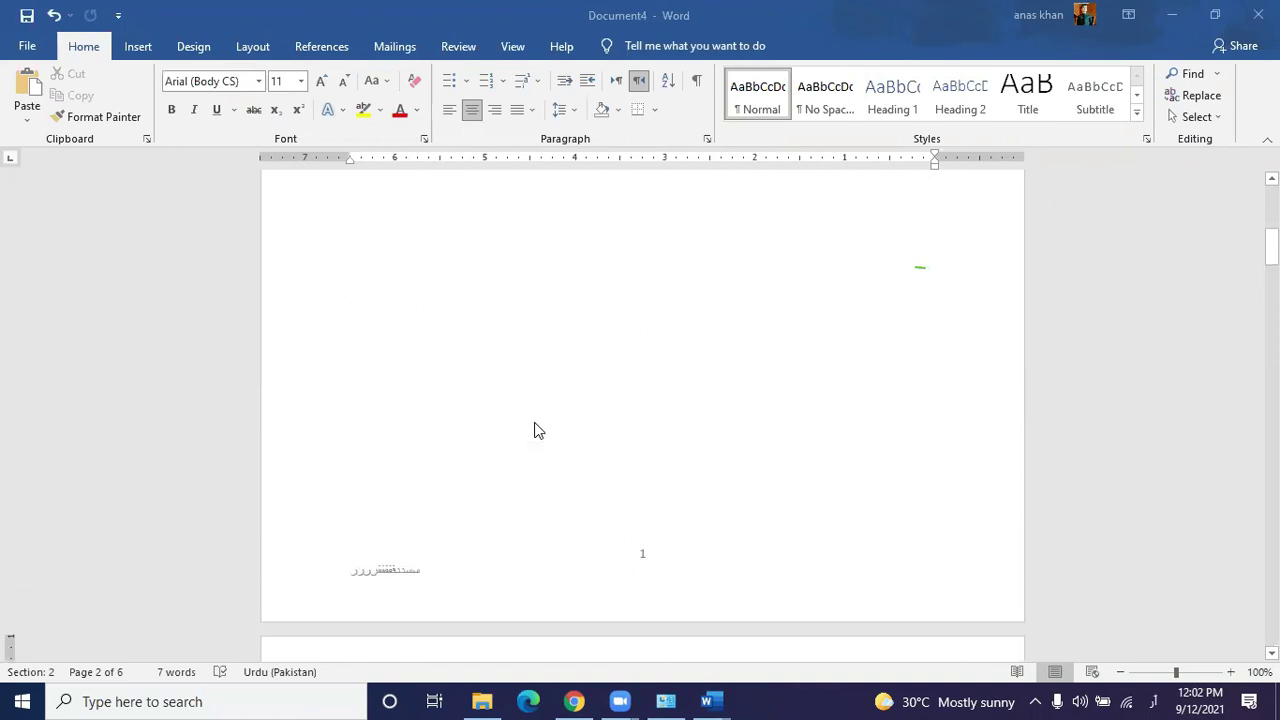
scroll(535, 430, down, 9)
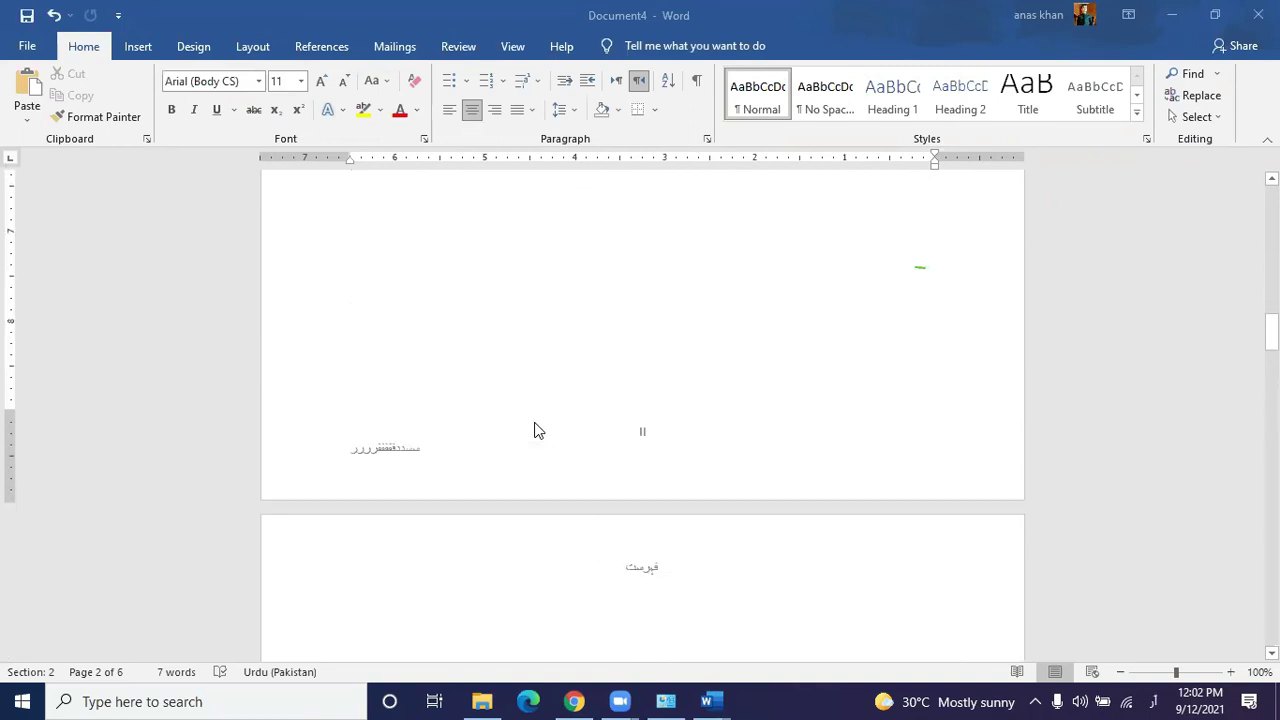
scroll(535, 430, up, 10)
scroll(535, 430, up, 10)
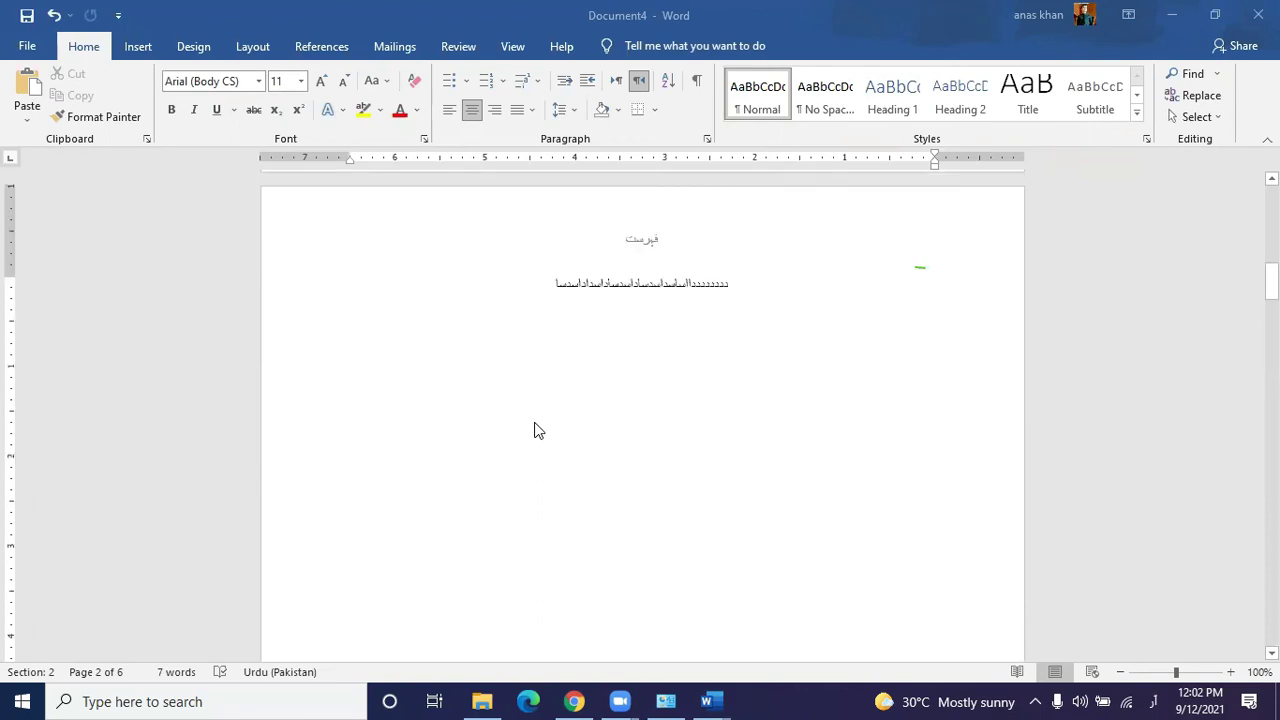
scroll(535, 430, up, 5)
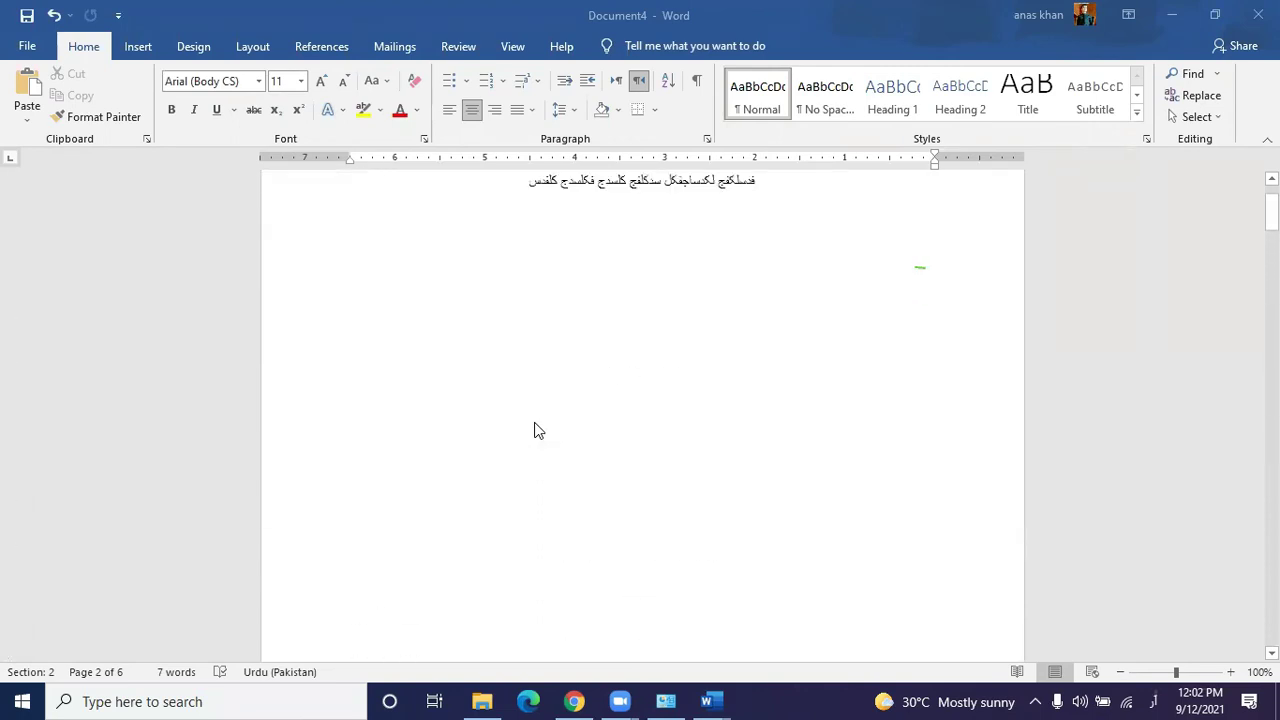
Step: Delete the page number from the footer of section 1 on the first page
click(508, 292)
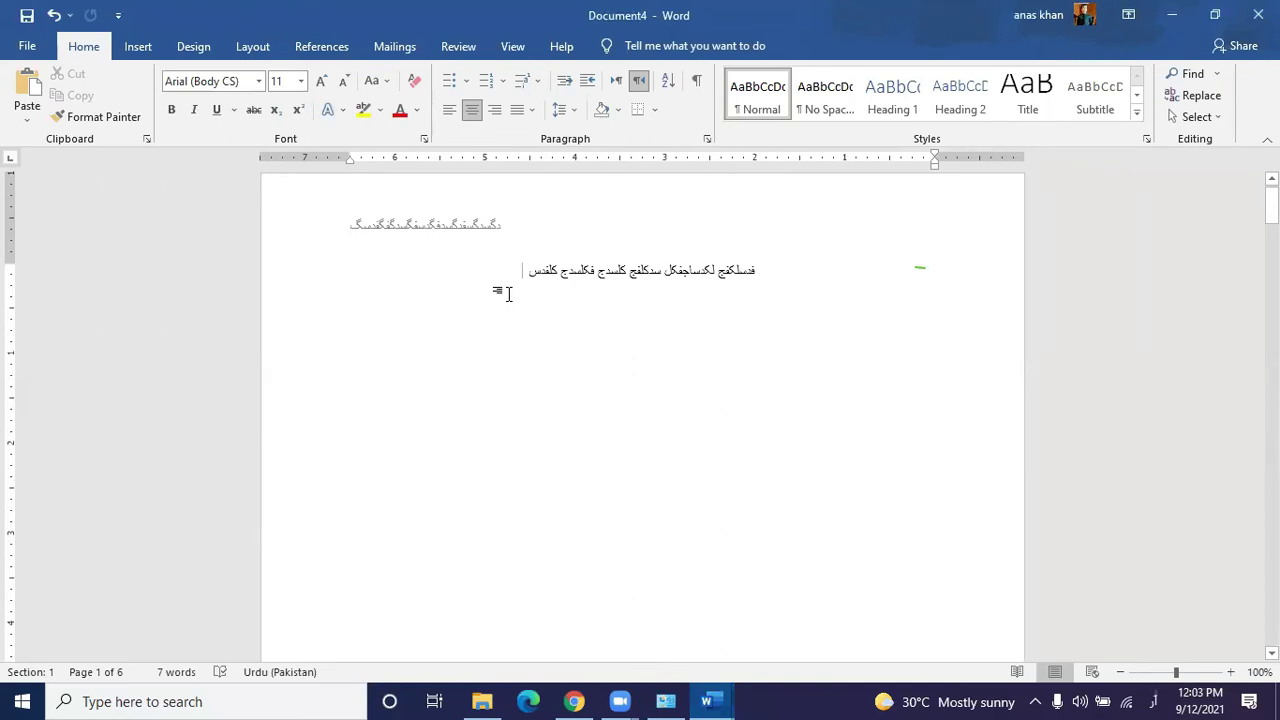
scroll(508, 293, up, 1)
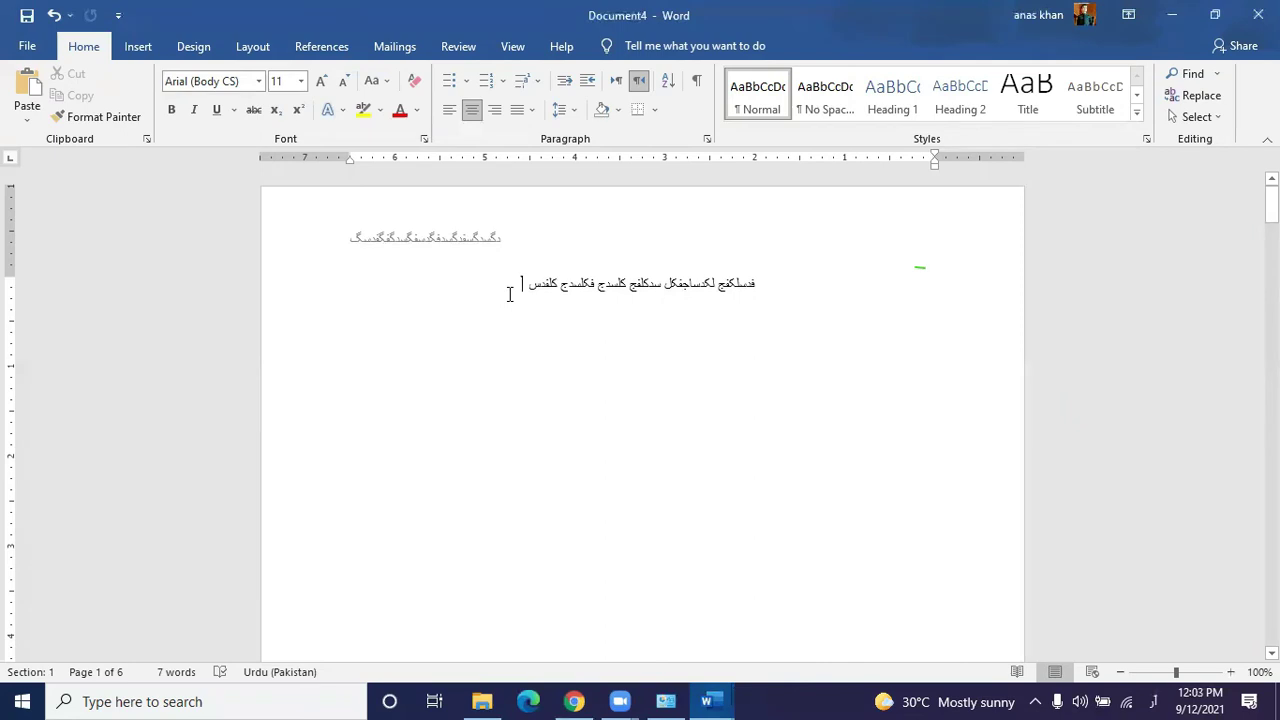
scroll(505, 310, down, 10)
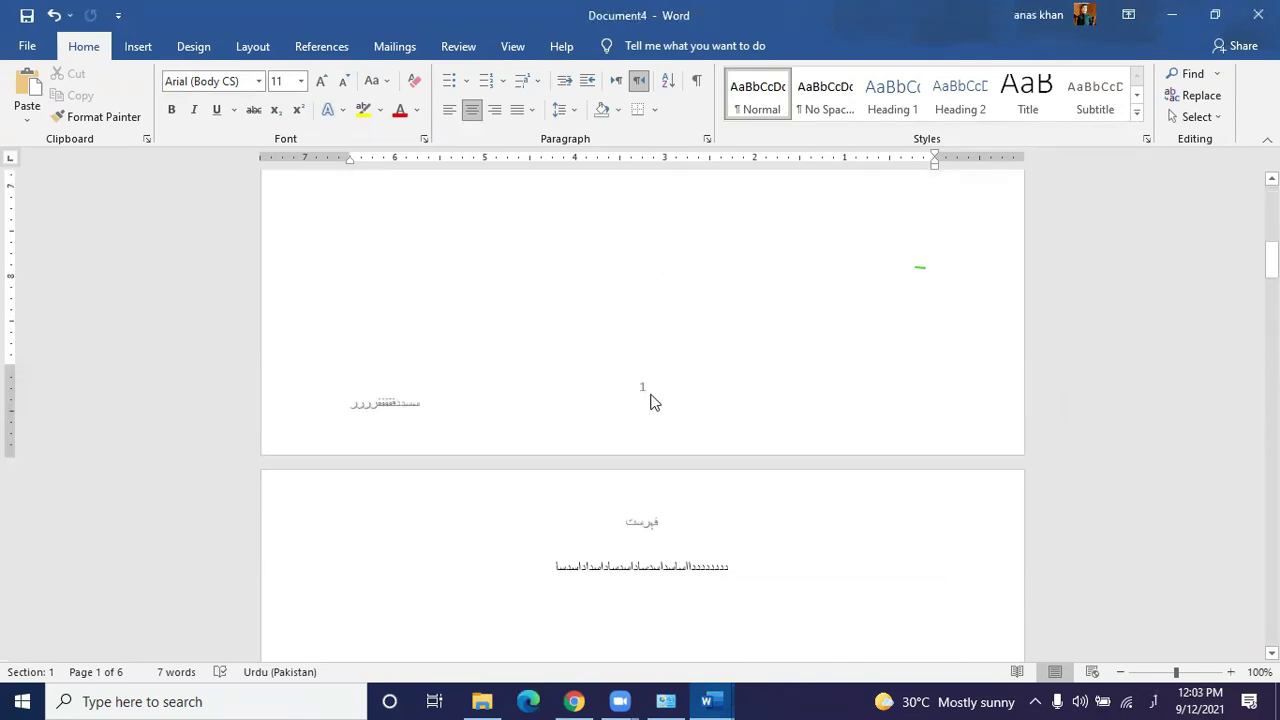
double_click(648, 395)
key(ctrl+l)
key(alt+shift)
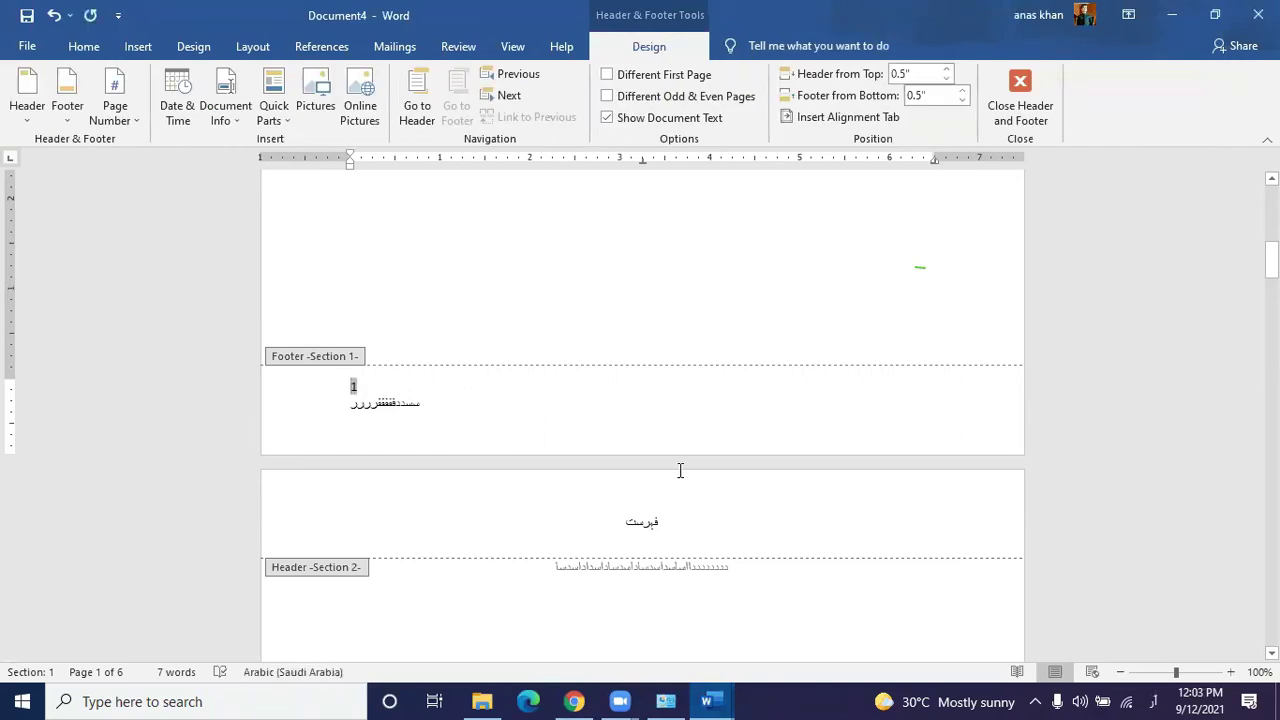
key(alt+shift)
key(Delete)
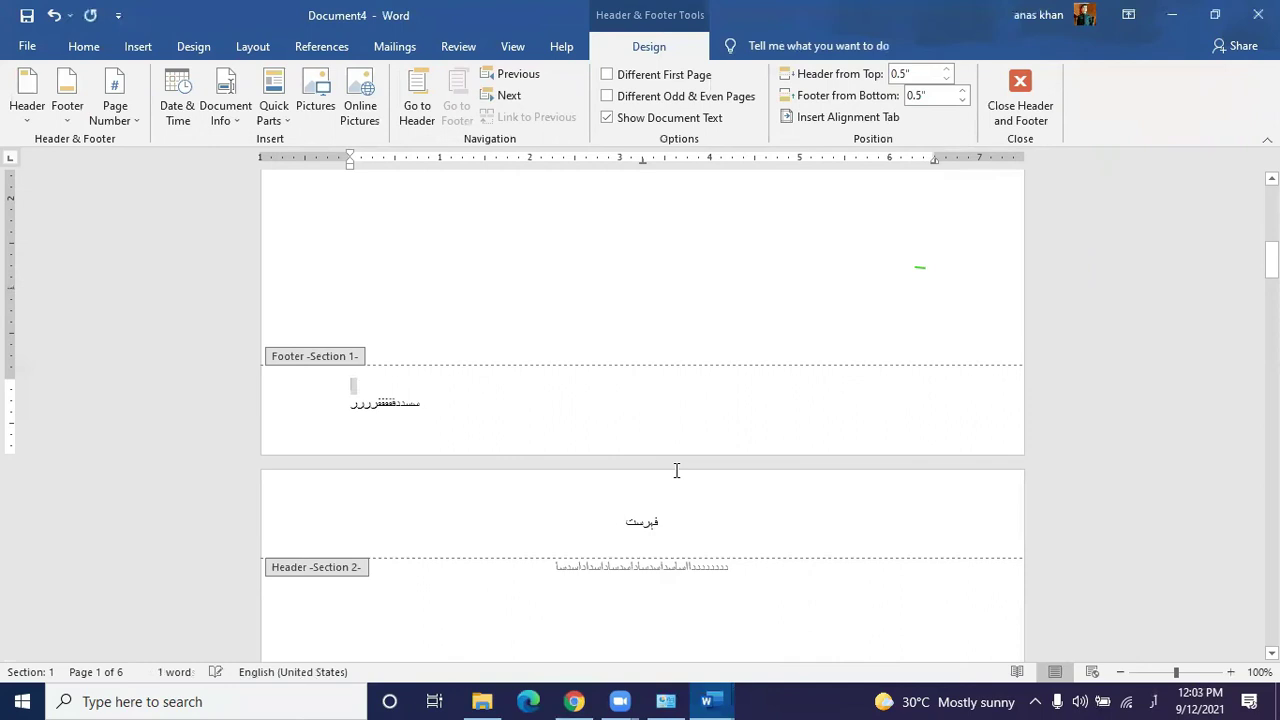
Step: Delete the remaining sample text from the section 1 footer and return to the document body
click(313, 407)
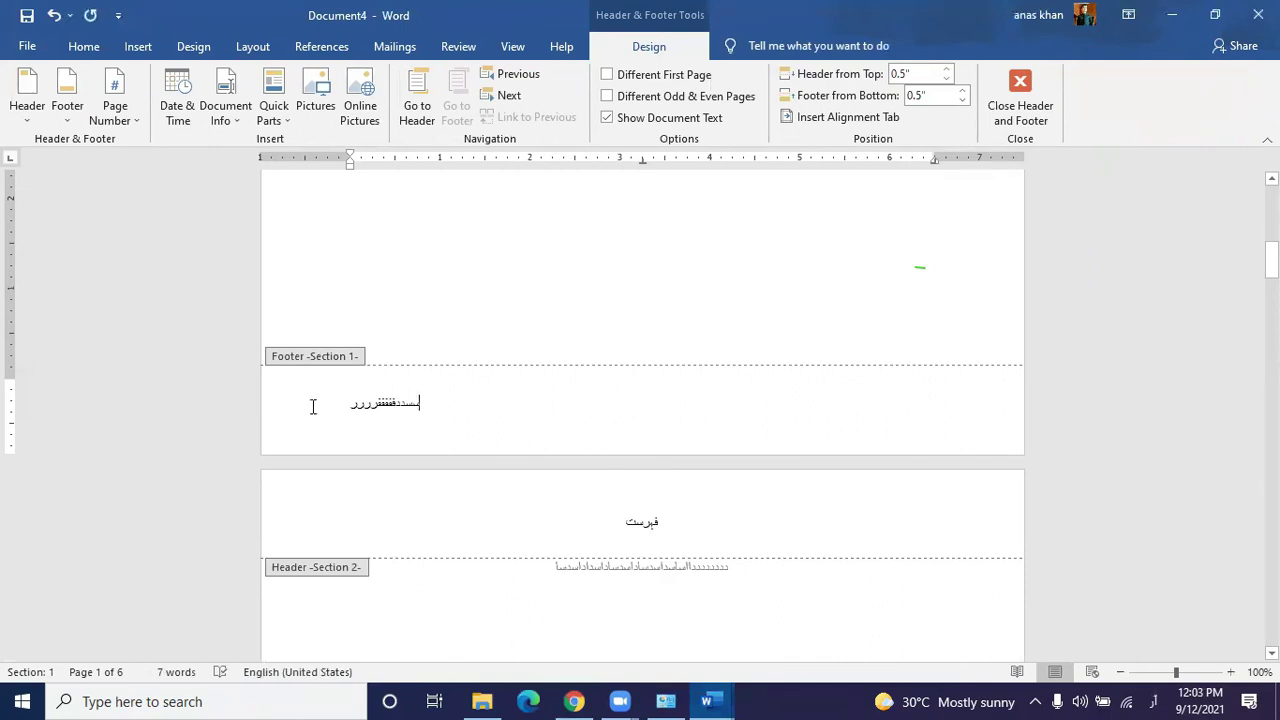
double_click(400, 411)
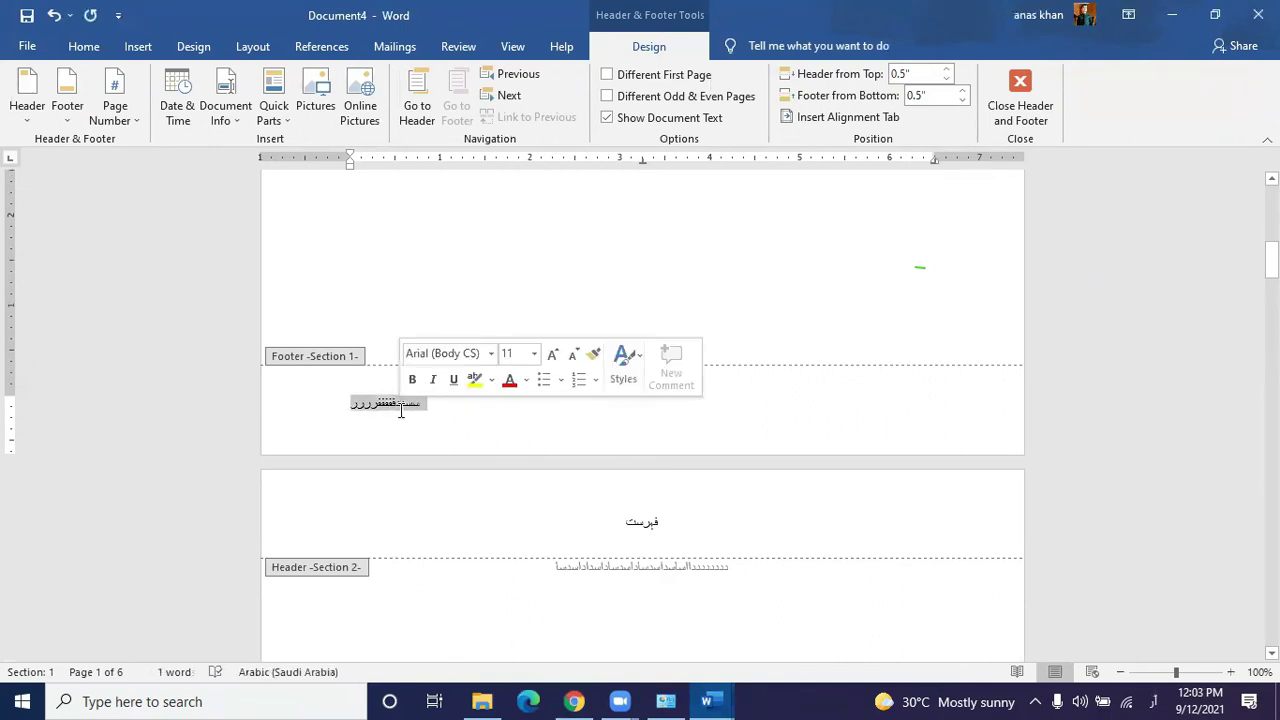
key(Delete)
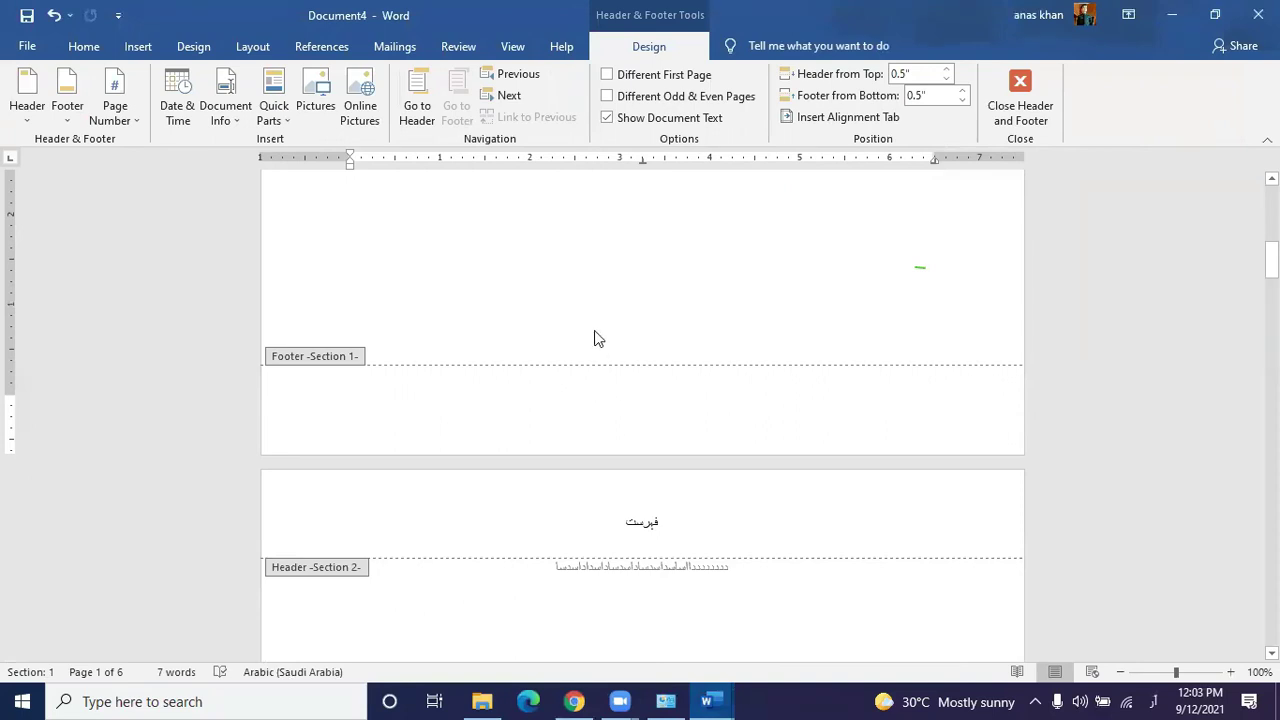
double_click(645, 570)
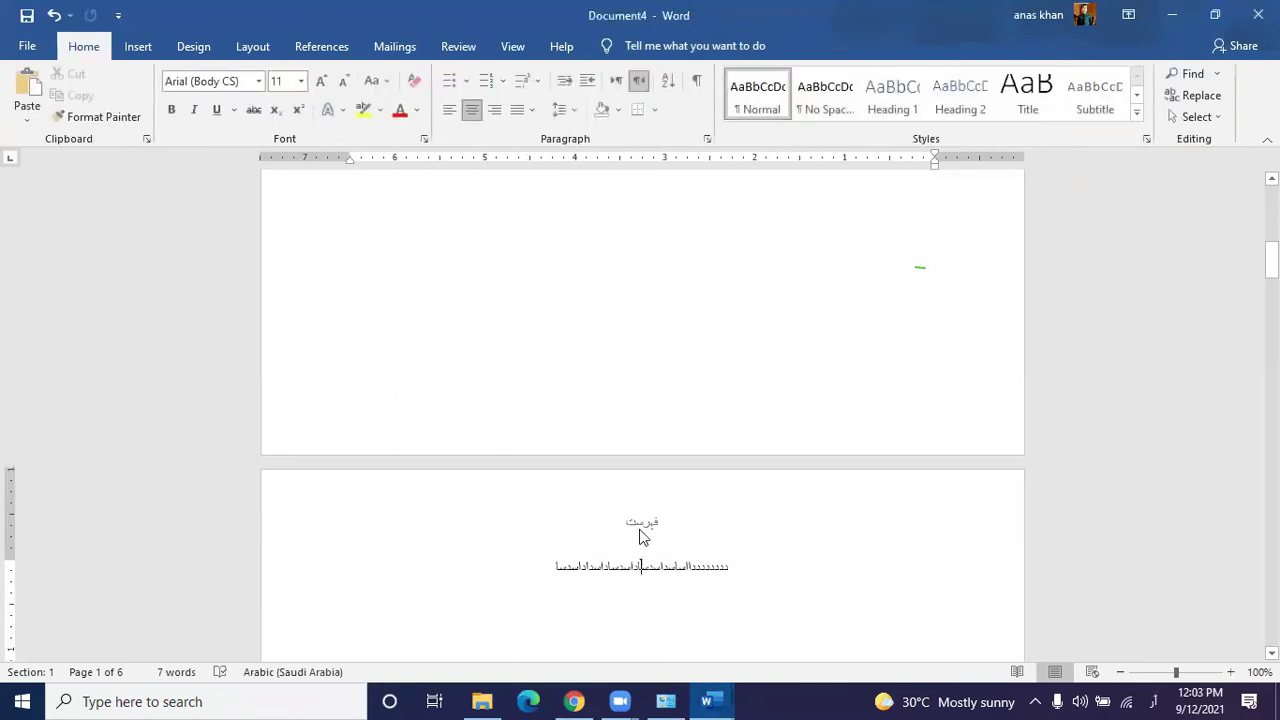
Step: Check that section 2 keeps its own header and Roman page numbers through to the document's last page
scroll(634, 423, down, 9)
click(641, 391)
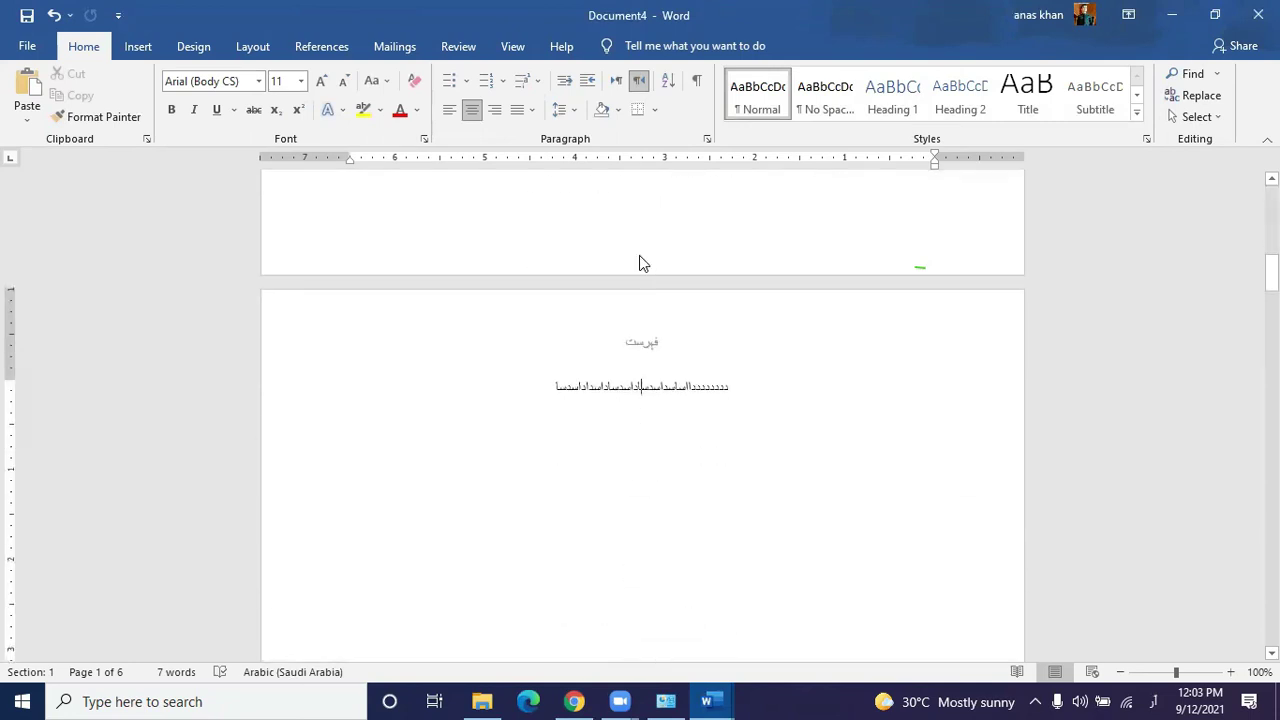
scroll(663, 401, down, 15)
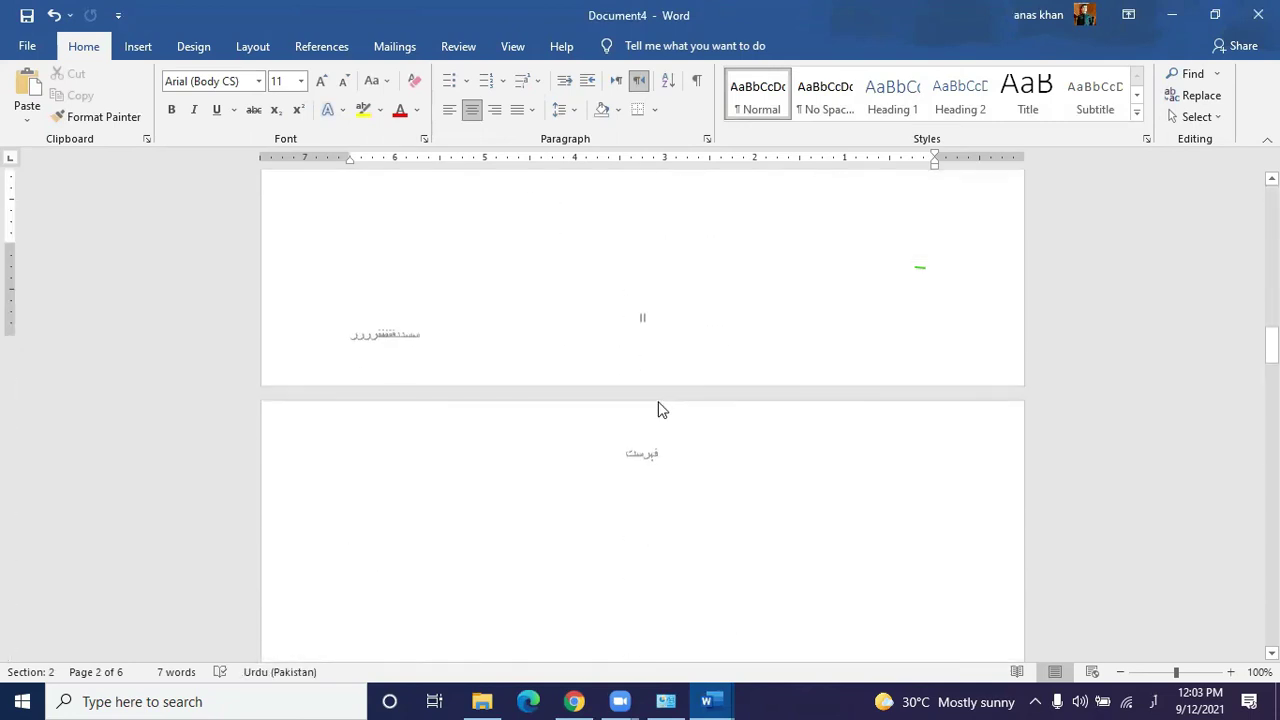
scroll(648, 291, down, 2)
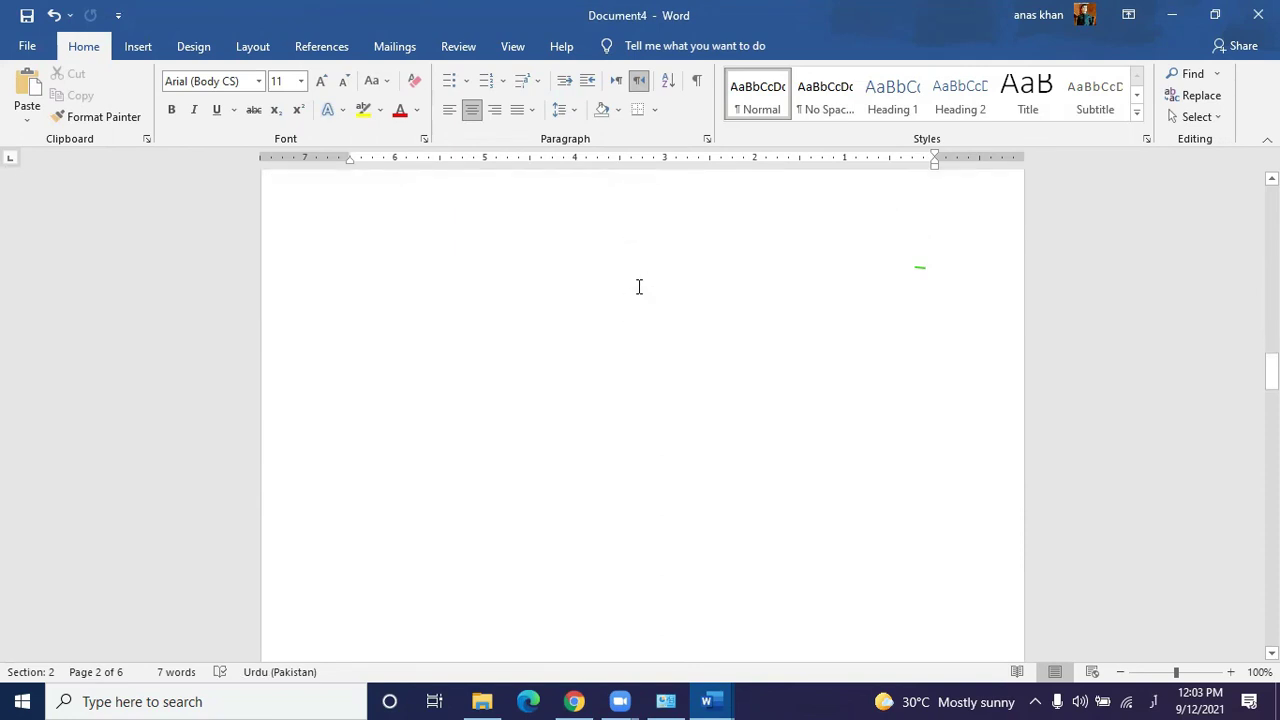
scroll(638, 287, down, 12)
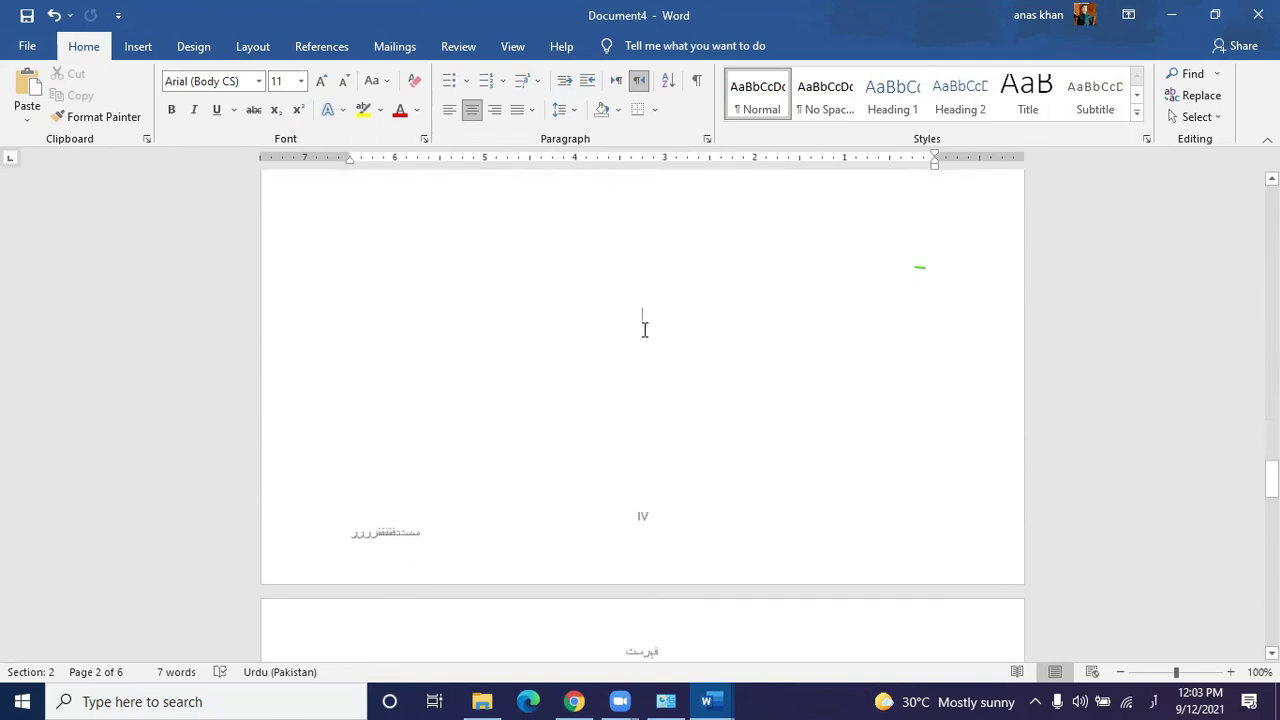
click(644, 320)
scroll(644, 330, down, 15)
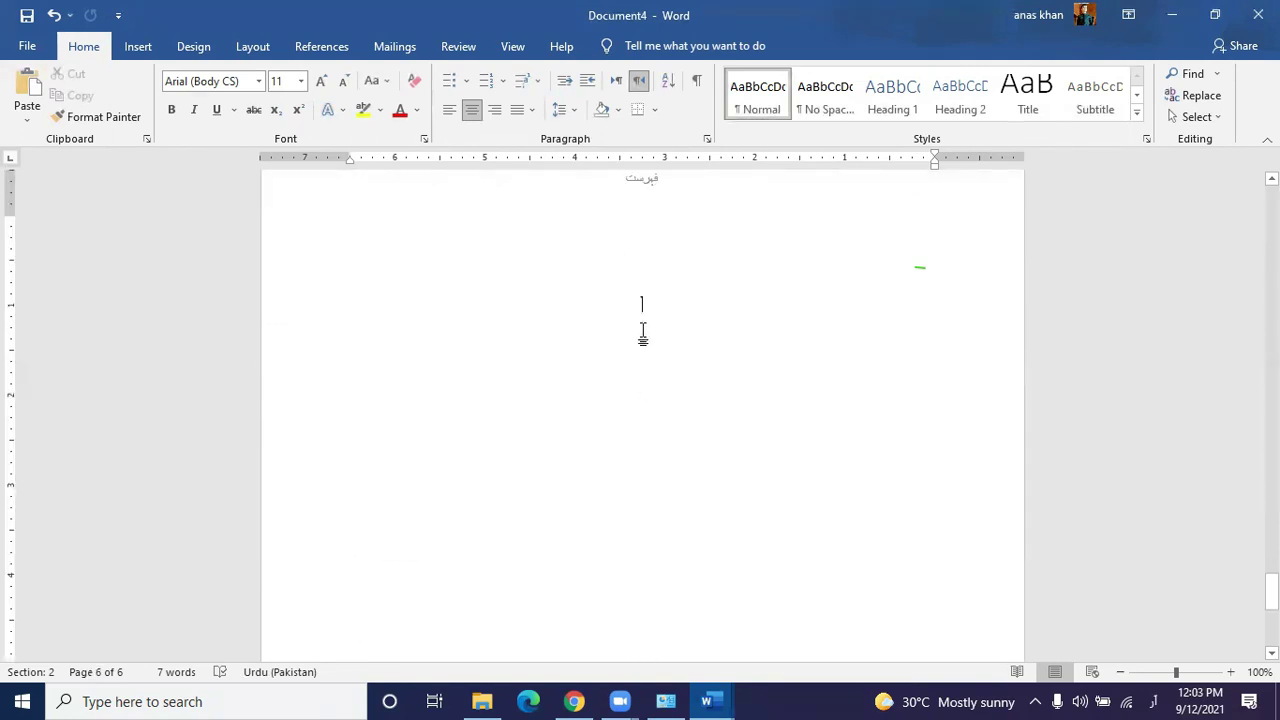
scroll(526, 348, down, 4)
scroll(526, 348, up, 5)
scroll(524, 347, up, 2)
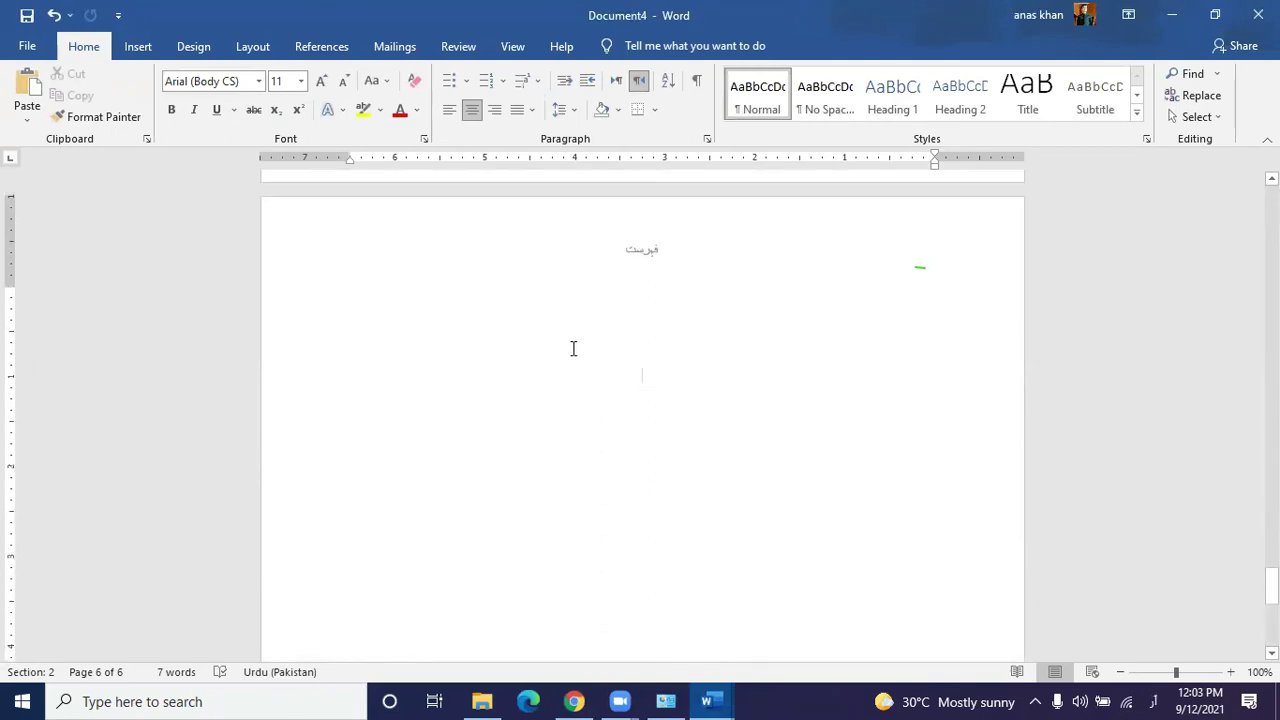
Step: Add several empty lines in the body of the last page of section 2
click(630, 292)
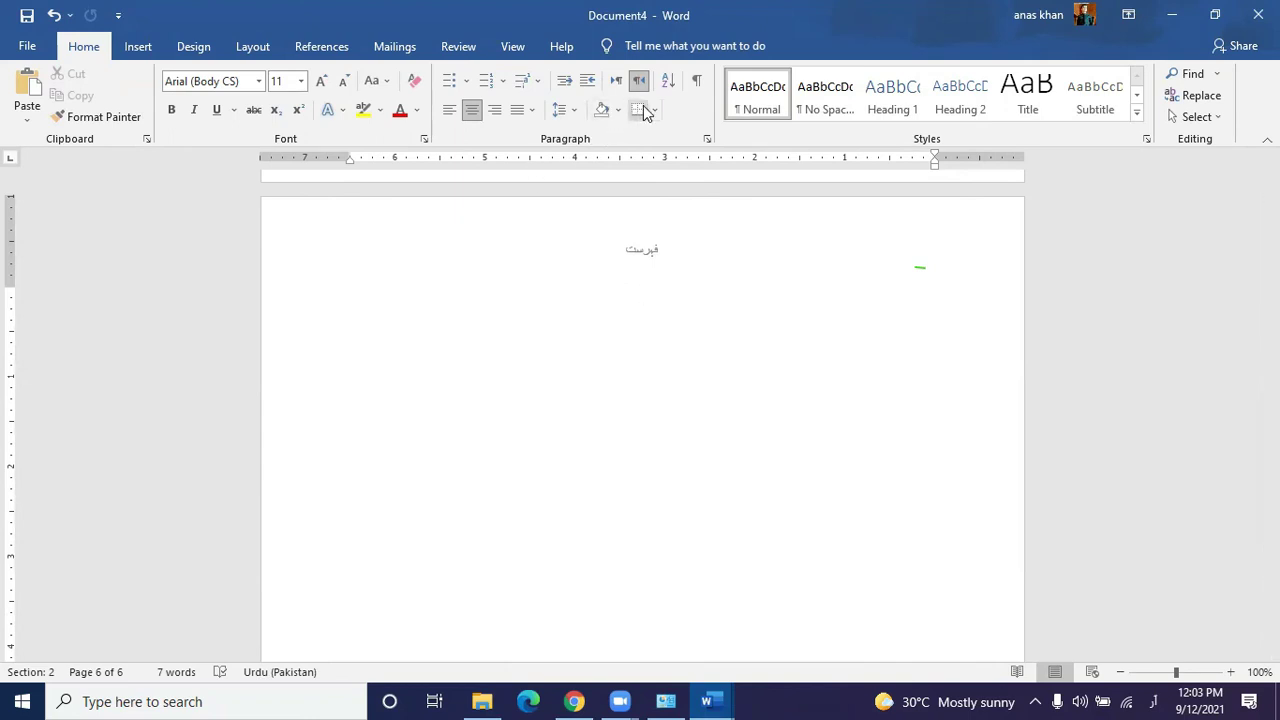
scroll(585, 290, down, 1)
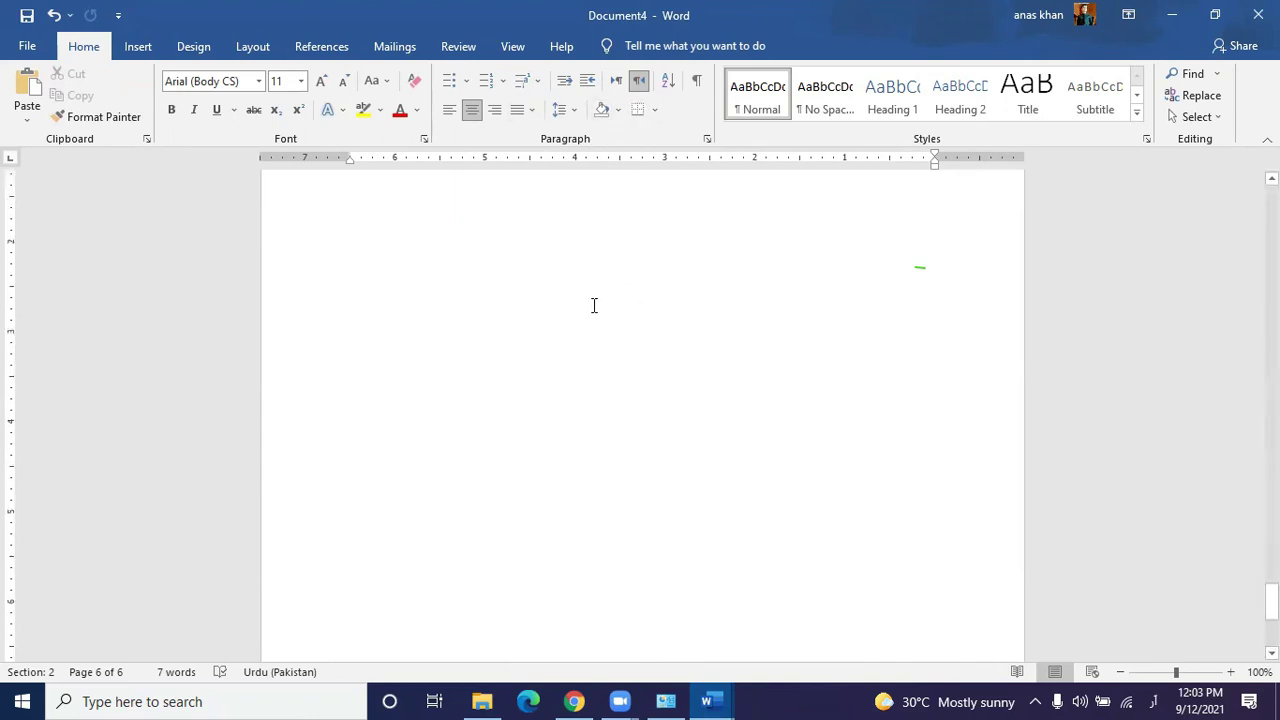
key(Return)
key(Return)
key(Return)
key(Return)
key(Return)
key(Return)
key(Return)
key(Return)
key(Return)
Step: Insert a Next Page section break at the end of section 2 to start a third section
click(253, 47)
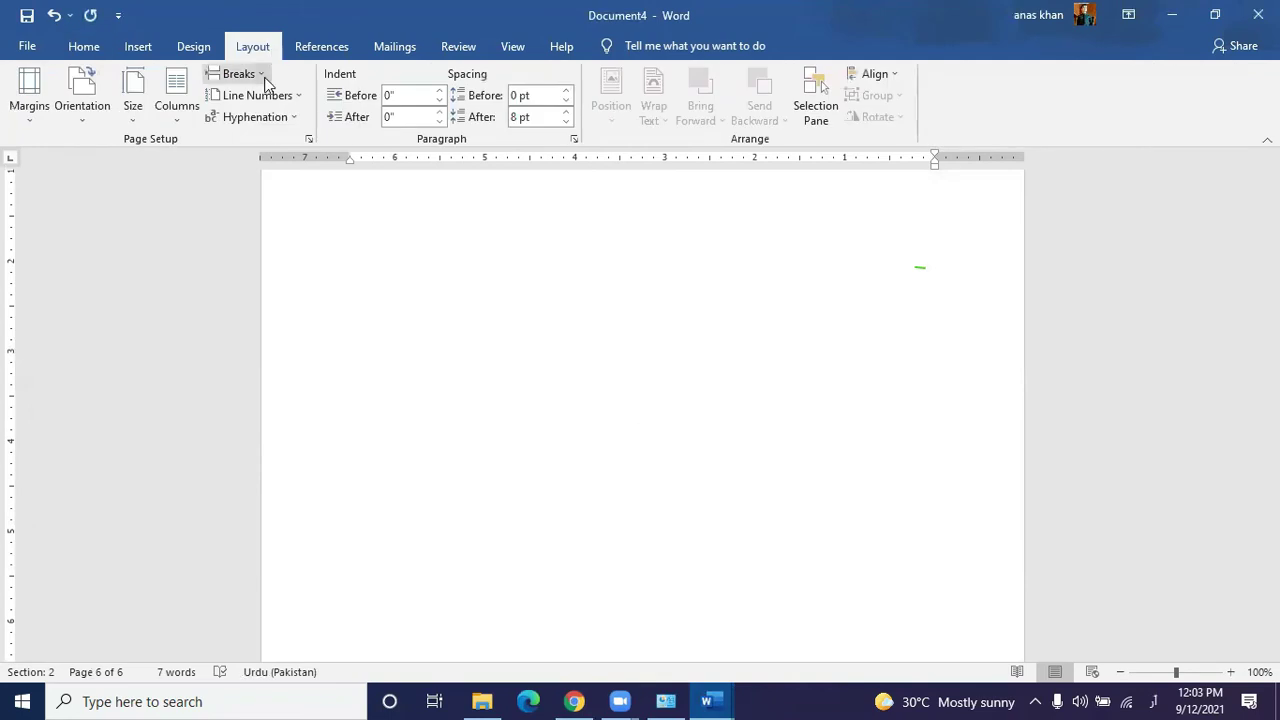
click(262, 76)
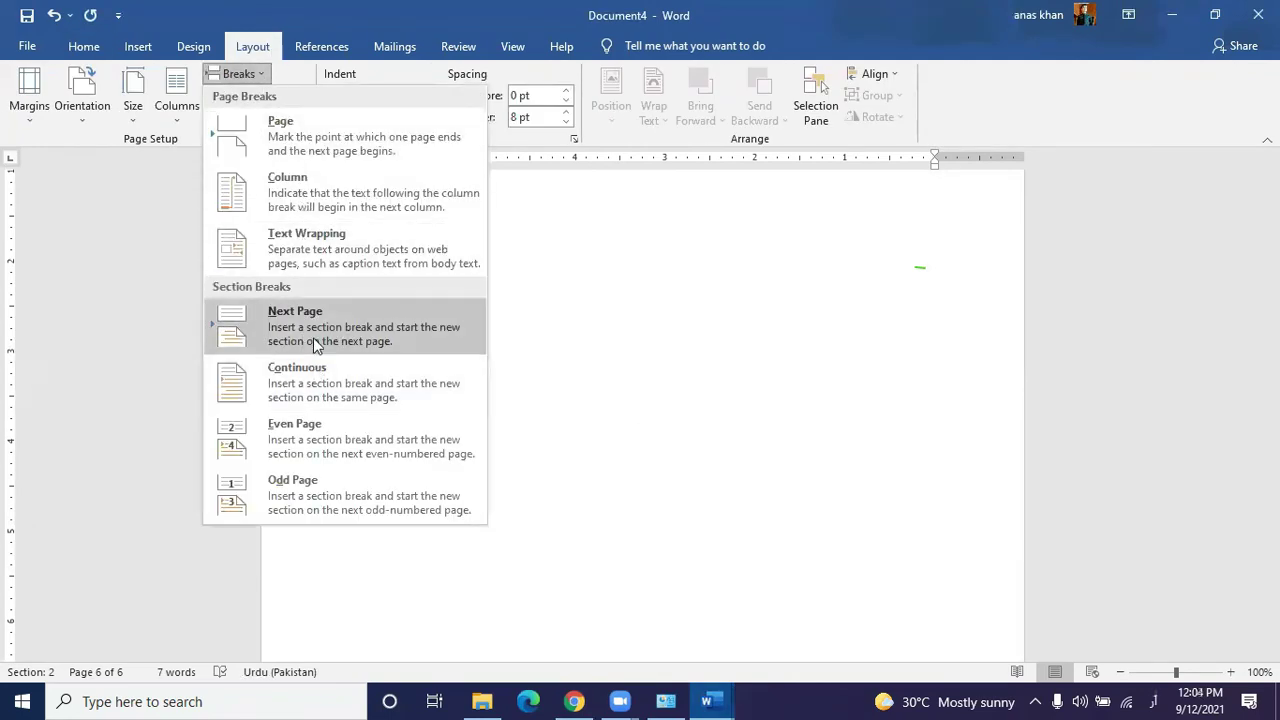
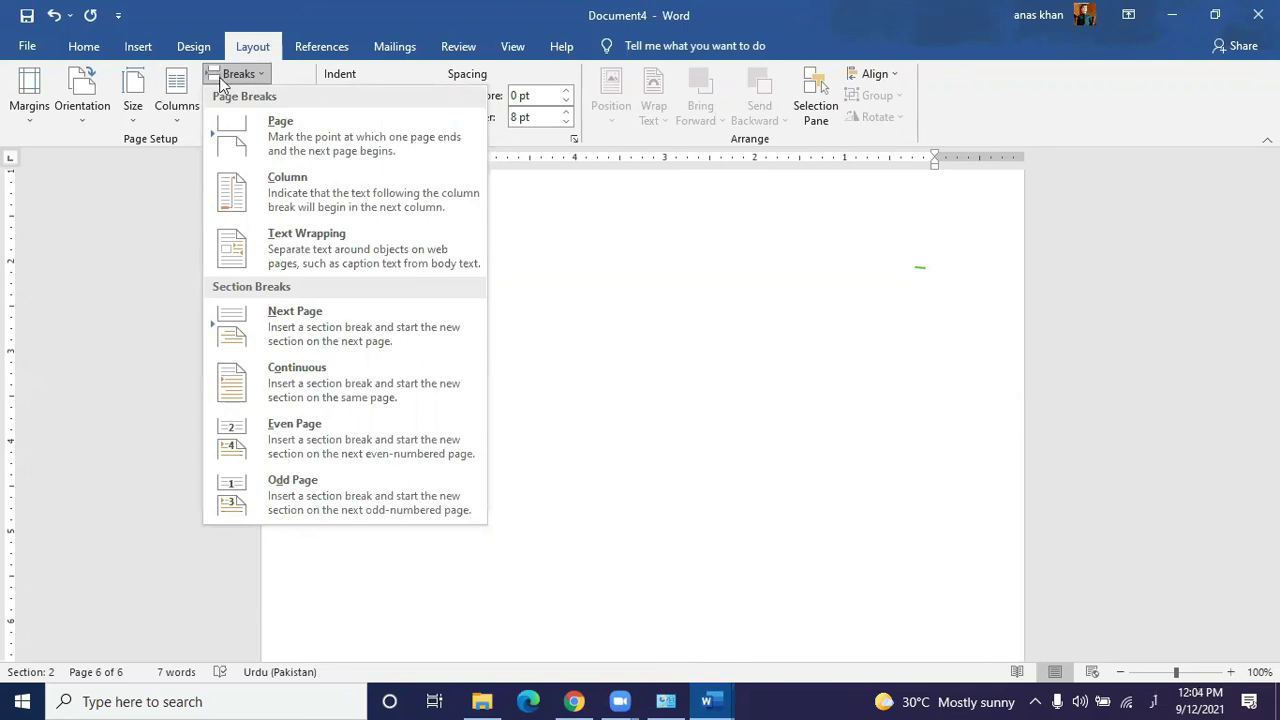
click(325, 332)
Step: Open the section 3 header for editing and unlink it from the previous section
scroll(682, 512, down, 5)
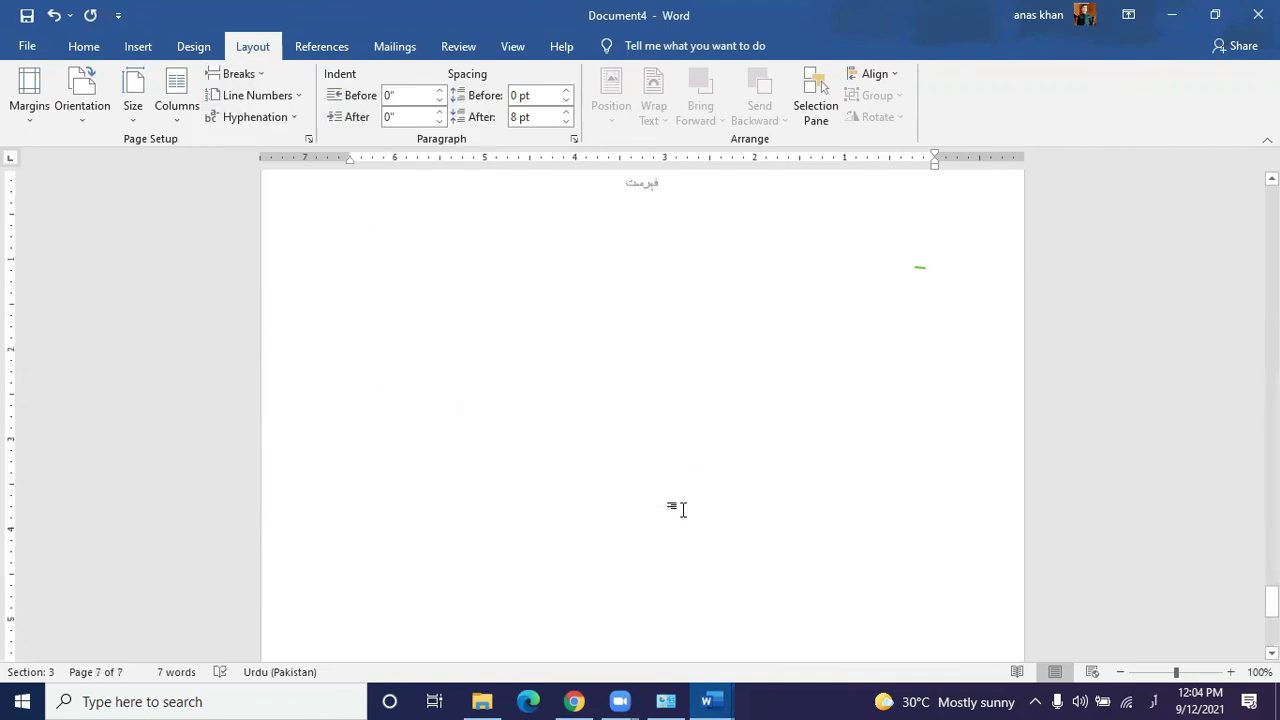
scroll(682, 503, up, 3)
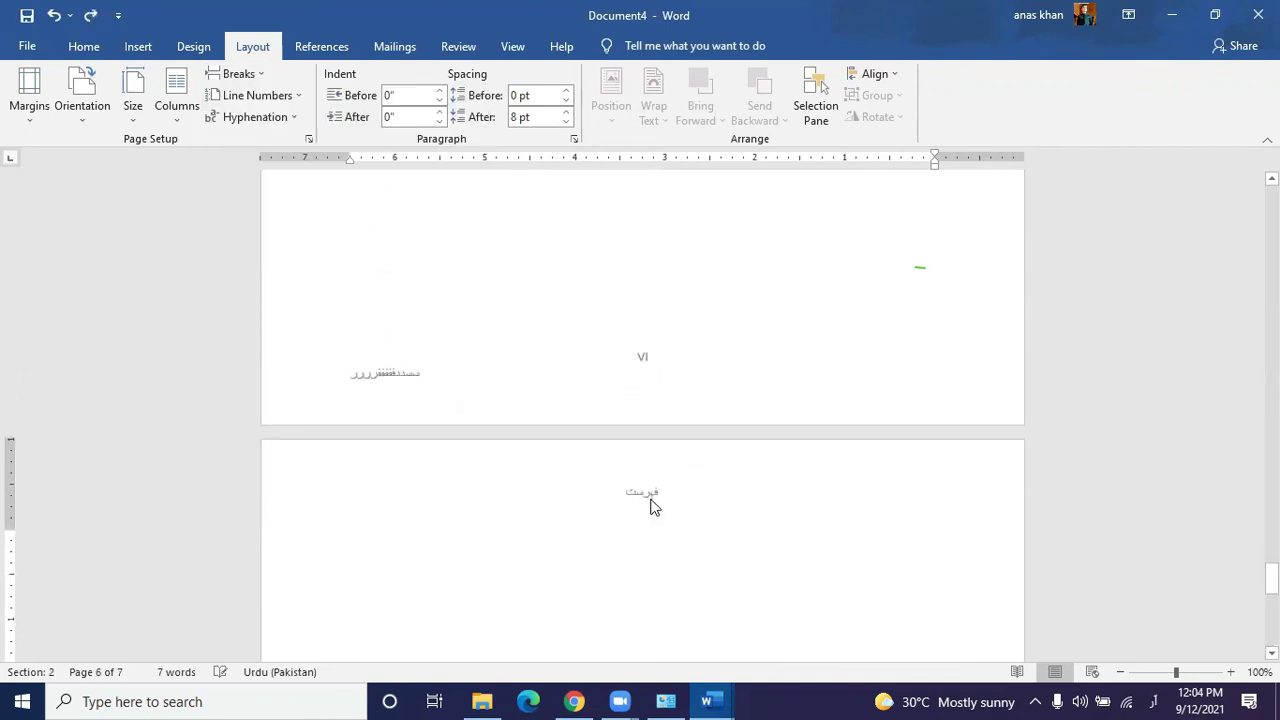
double_click(652, 497)
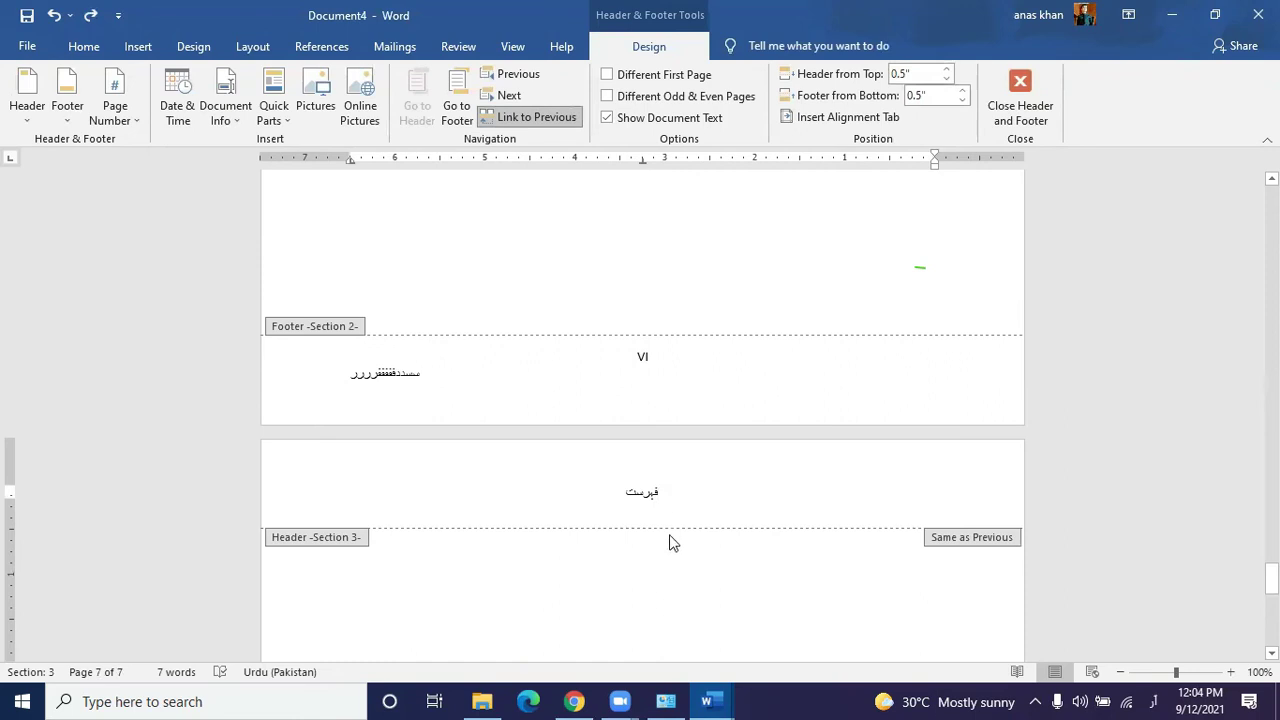
click(531, 118)
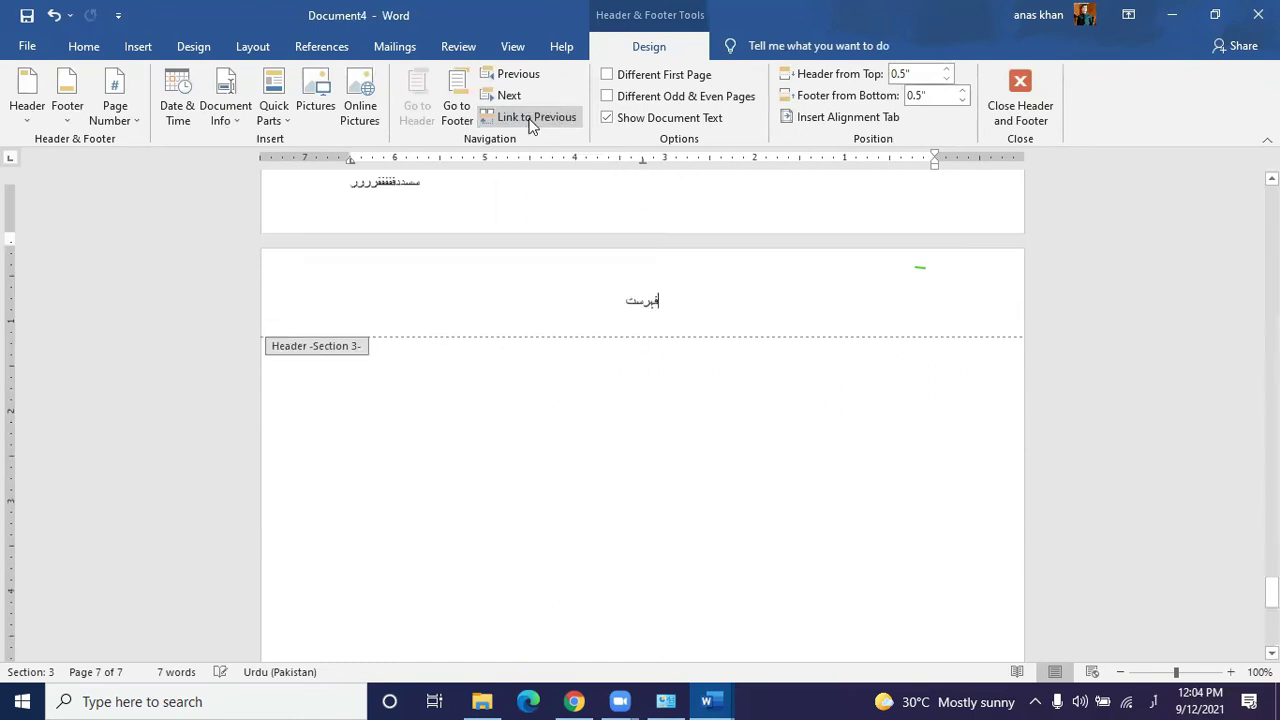
Step: Replace the section 3 header text with "باب اول", right-align it, and return to the document body
drag(611, 243, 783, 291)
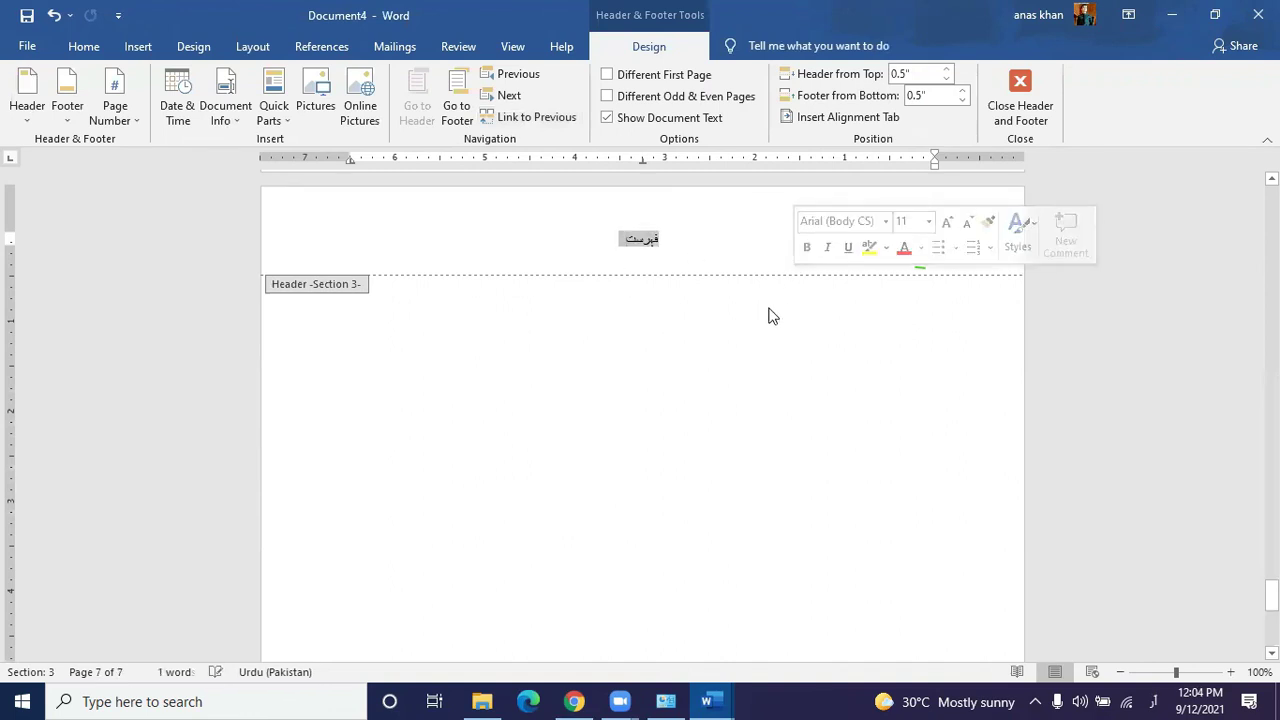
text(باب اول)
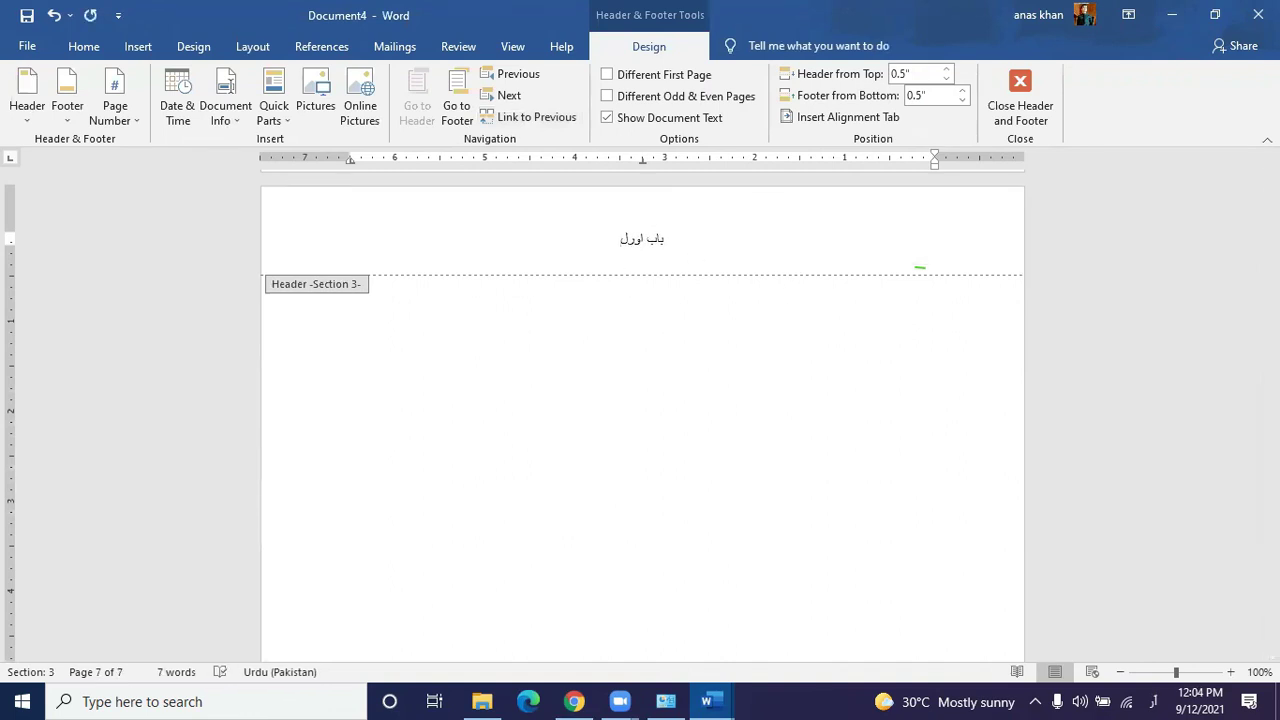
key(BackSpace)
key(BackSpace)
text(ل)
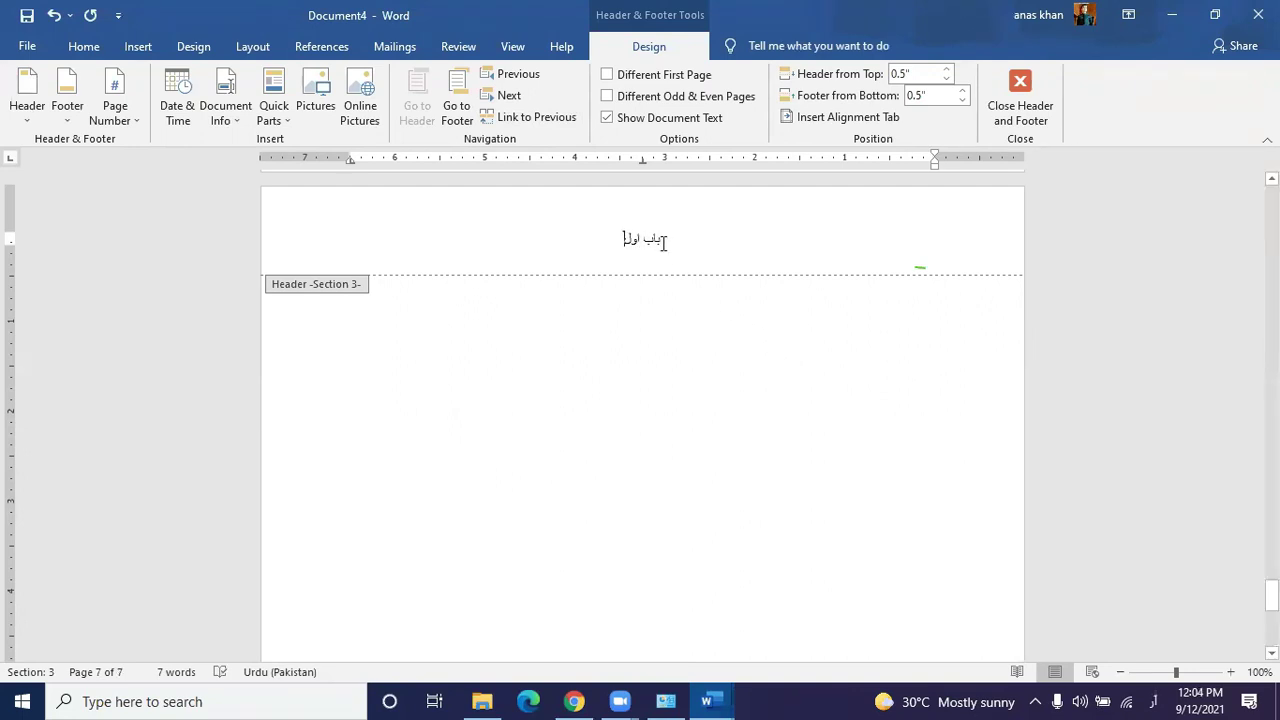
key(ctrl+r)
double_click(671, 383)
Step: Open the section 3 footer for editing and unlink it from the previous section
scroll(652, 385, down, 2)
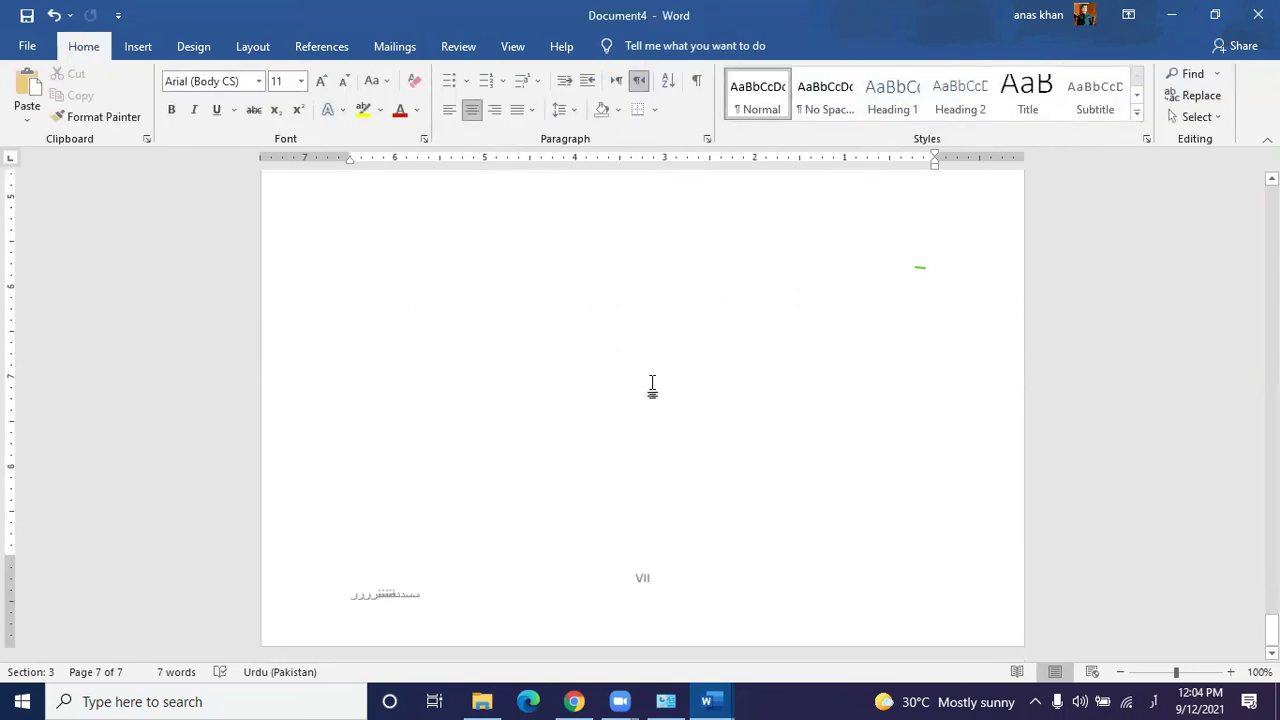
double_click(643, 575)
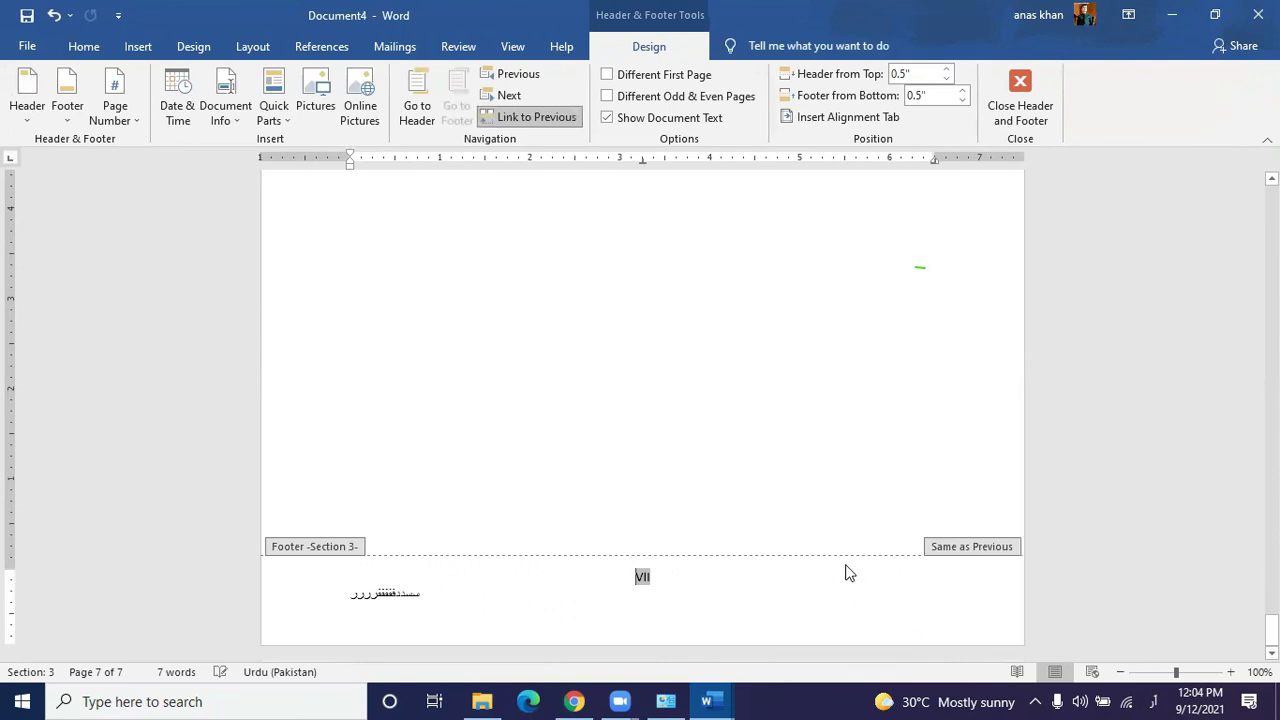
click(534, 117)
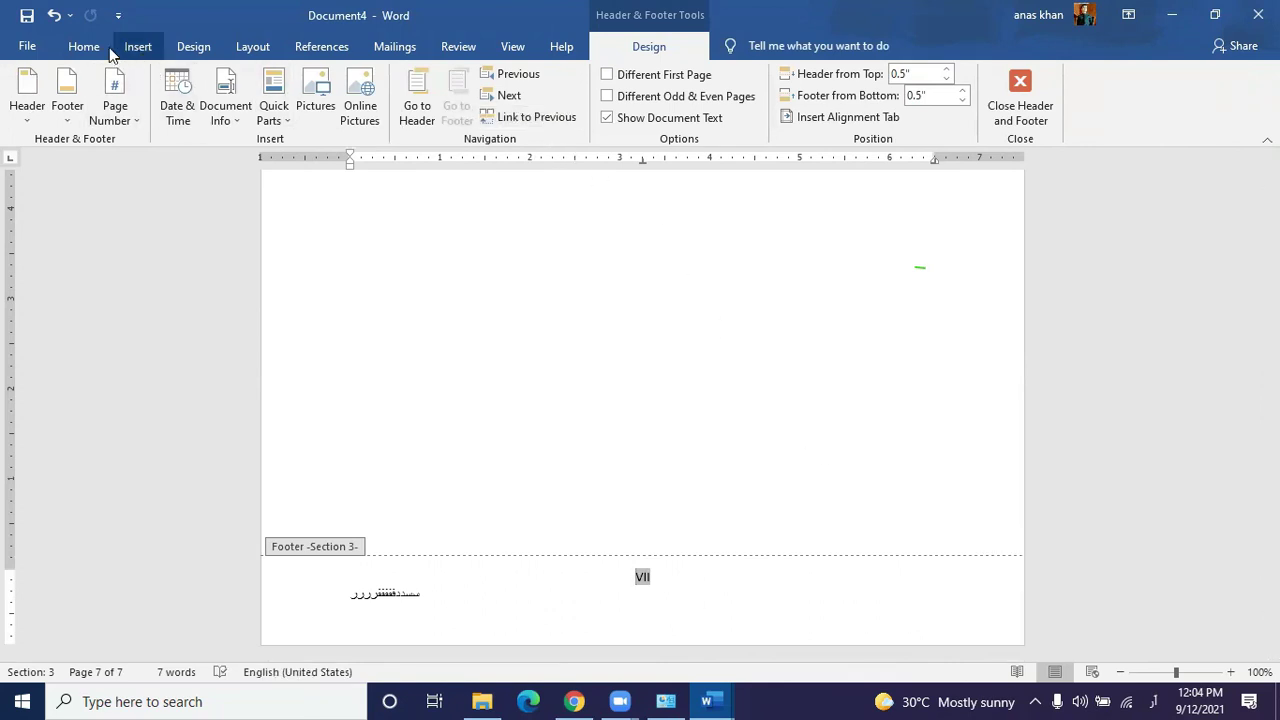
click(139, 50)
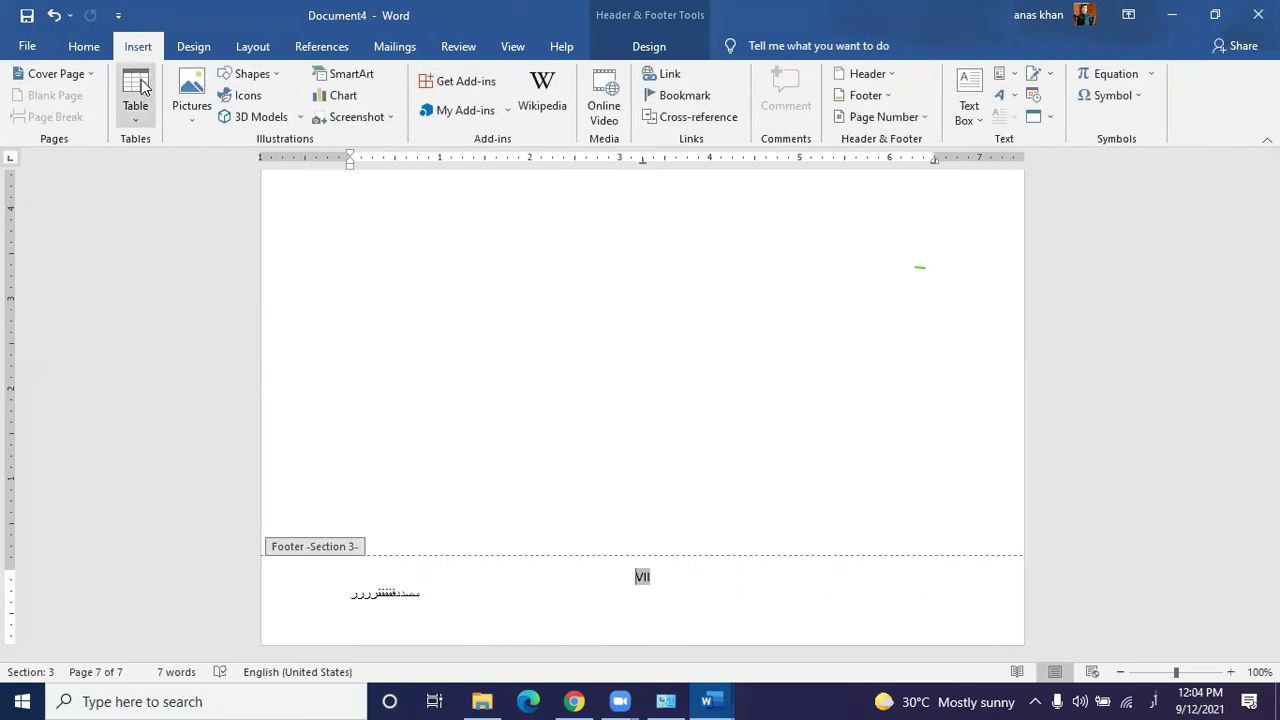
click(90, 48)
click(252, 47)
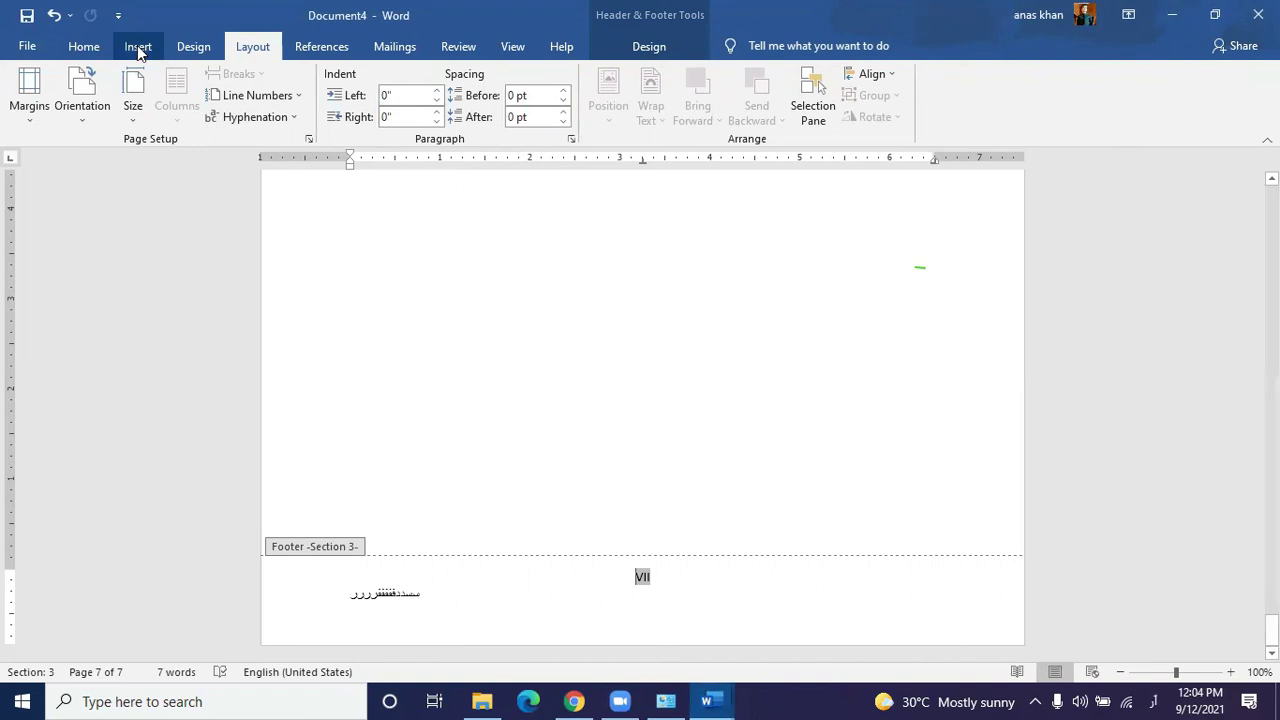
click(193, 47)
click(86, 47)
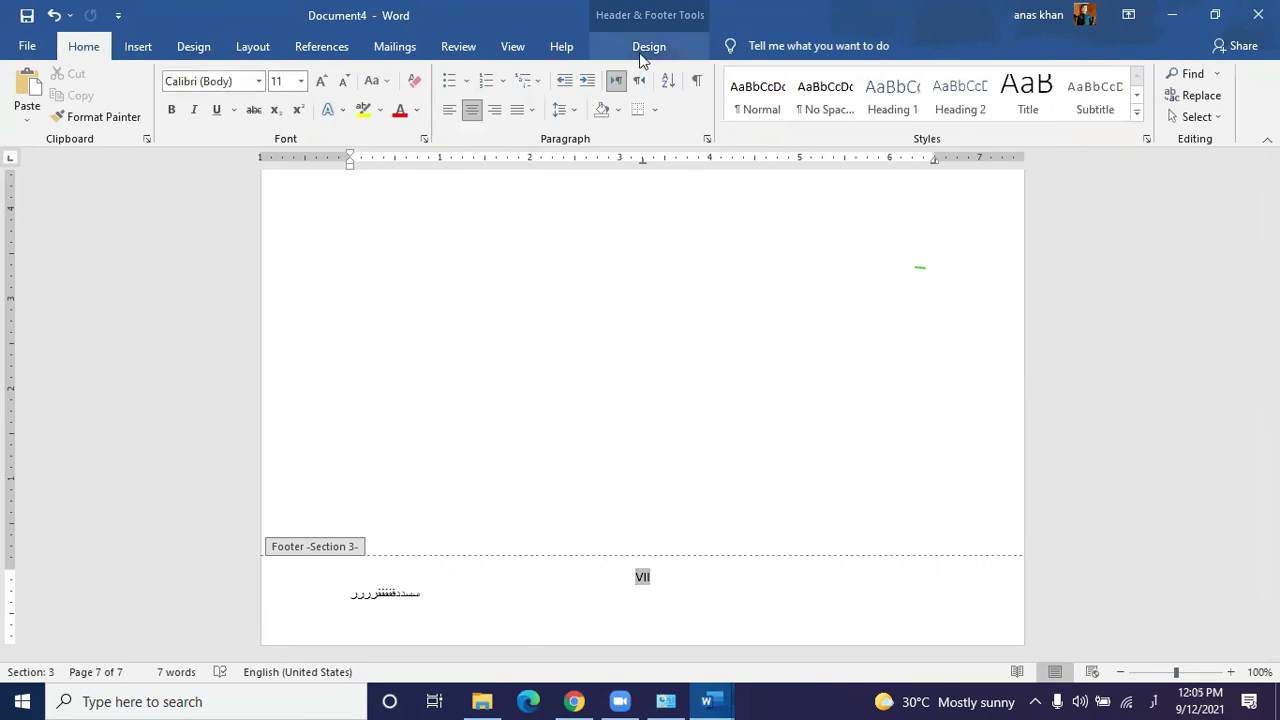
Step: Set the page number format of section 3 to 1, 2, 3, ..
click(641, 47)
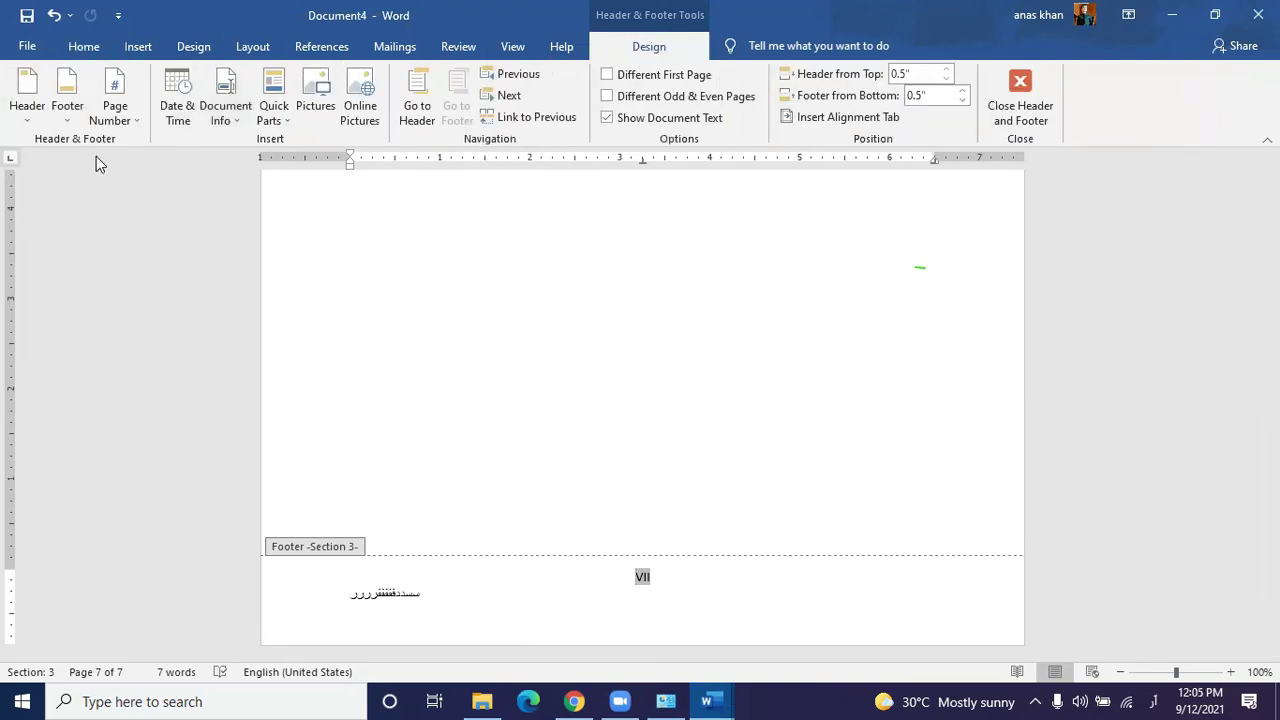
click(114, 108)
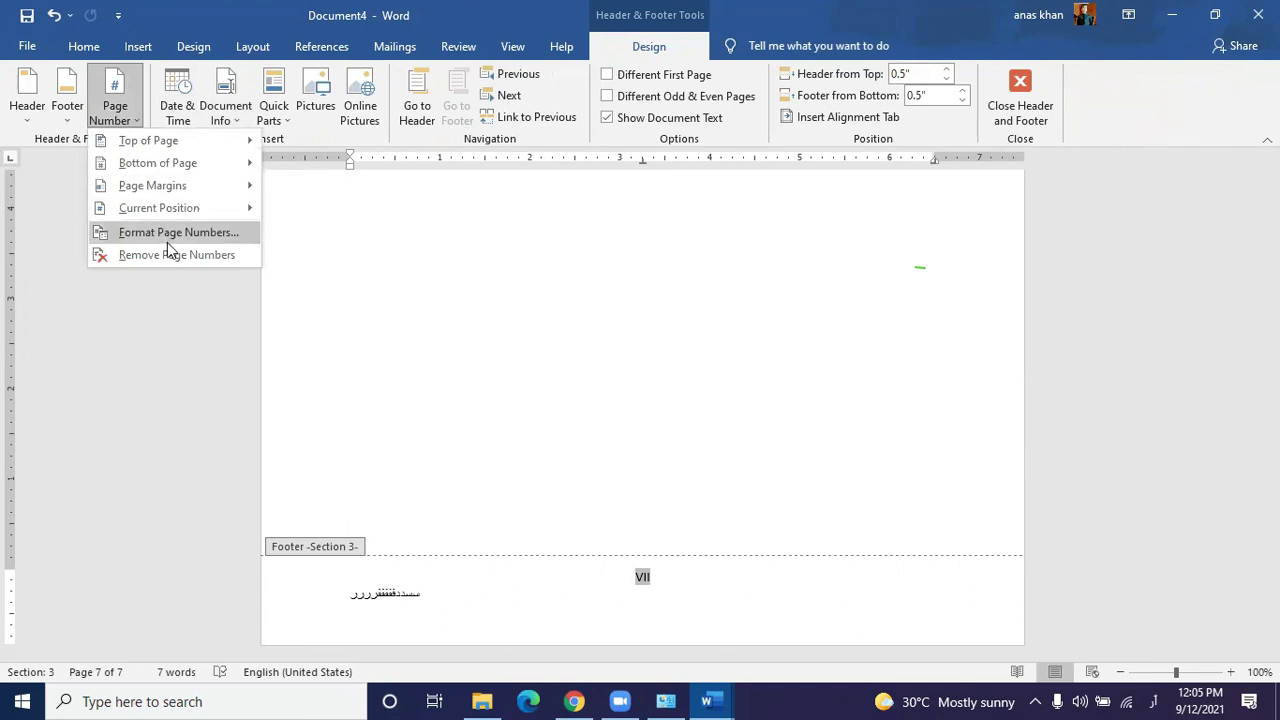
click(171, 242)
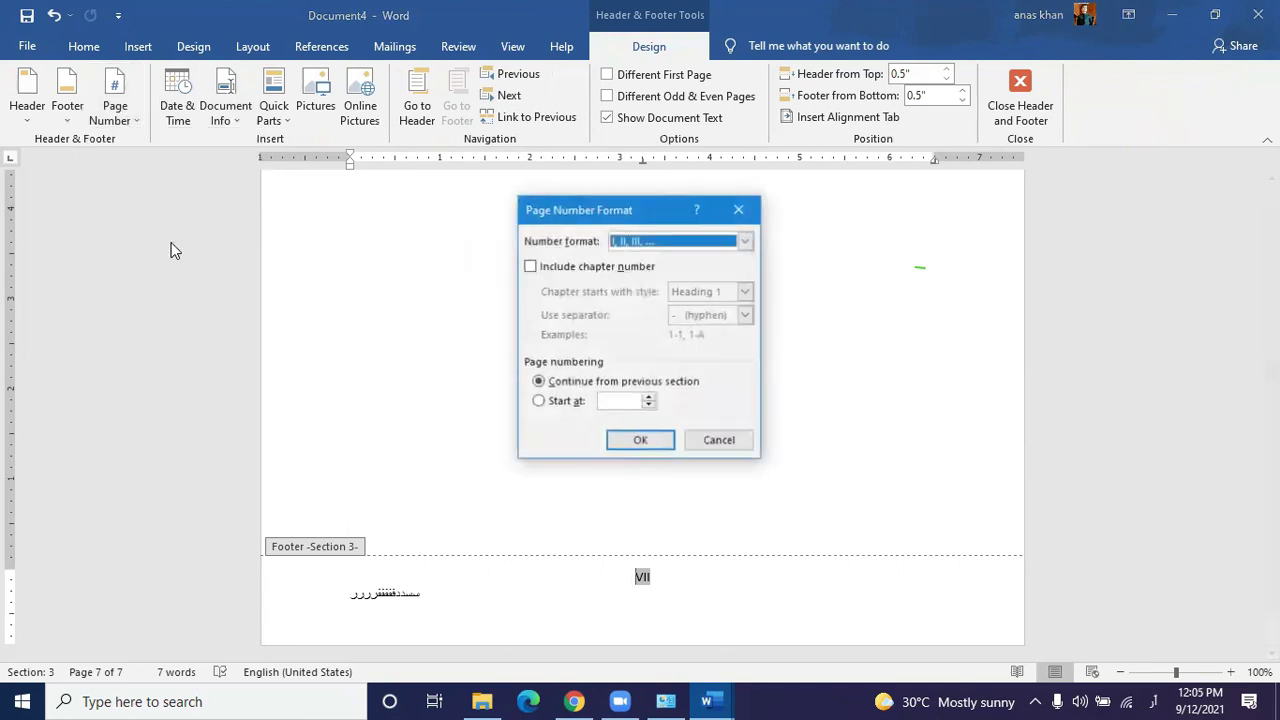
click(746, 242)
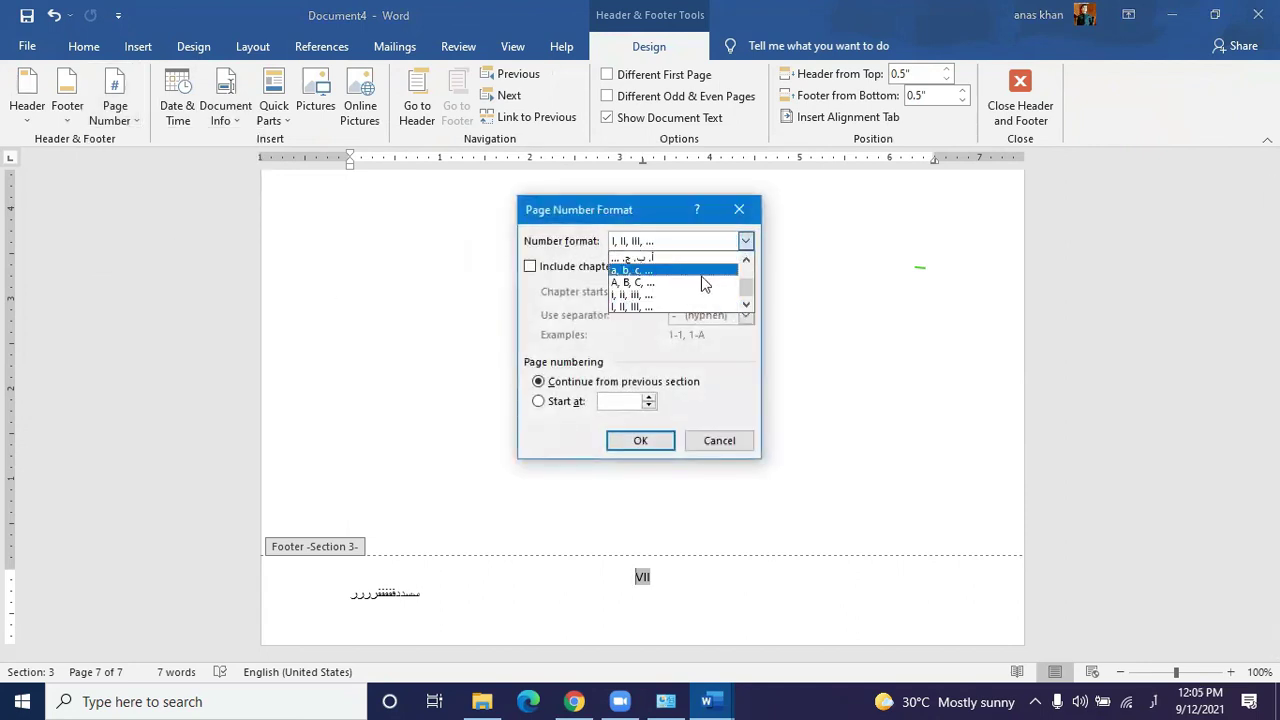
drag(746, 285, 747, 267)
click(634, 258)
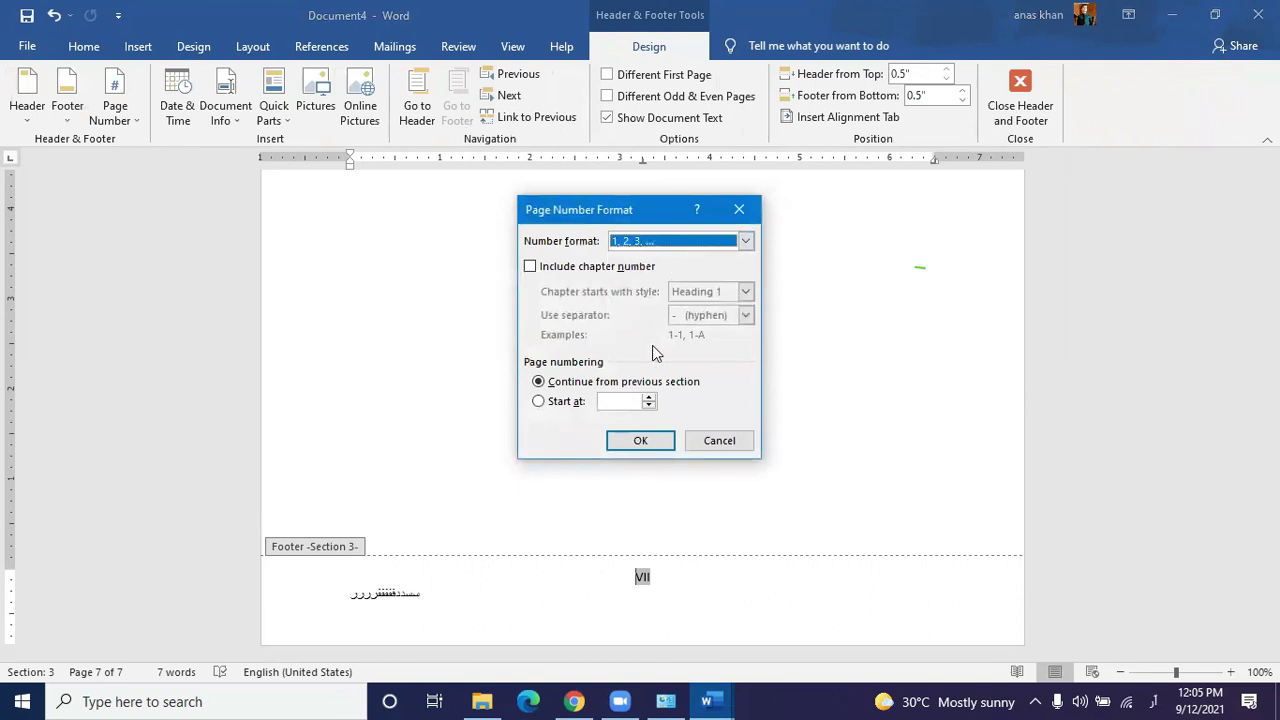
click(643, 440)
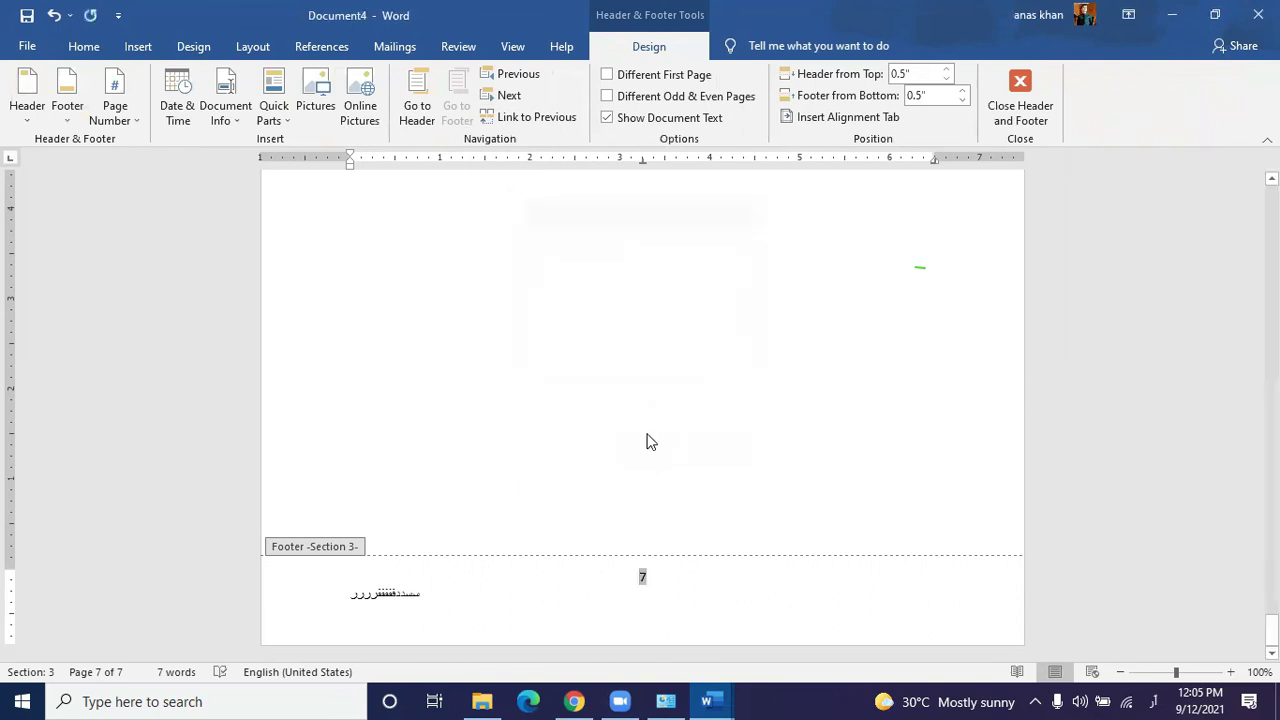
Step: Set the page numbering of section 3 to start at 1 and return to the document body
double_click(654, 580)
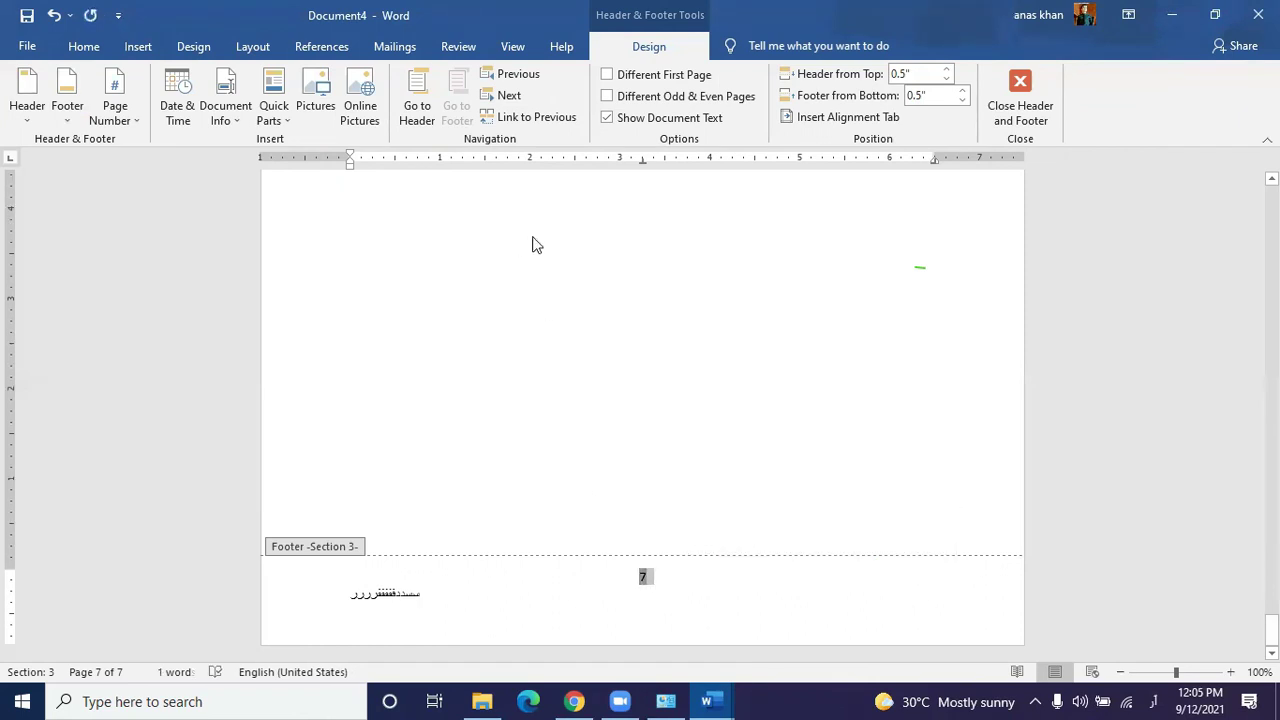
scroll(566, 282, up, 5)
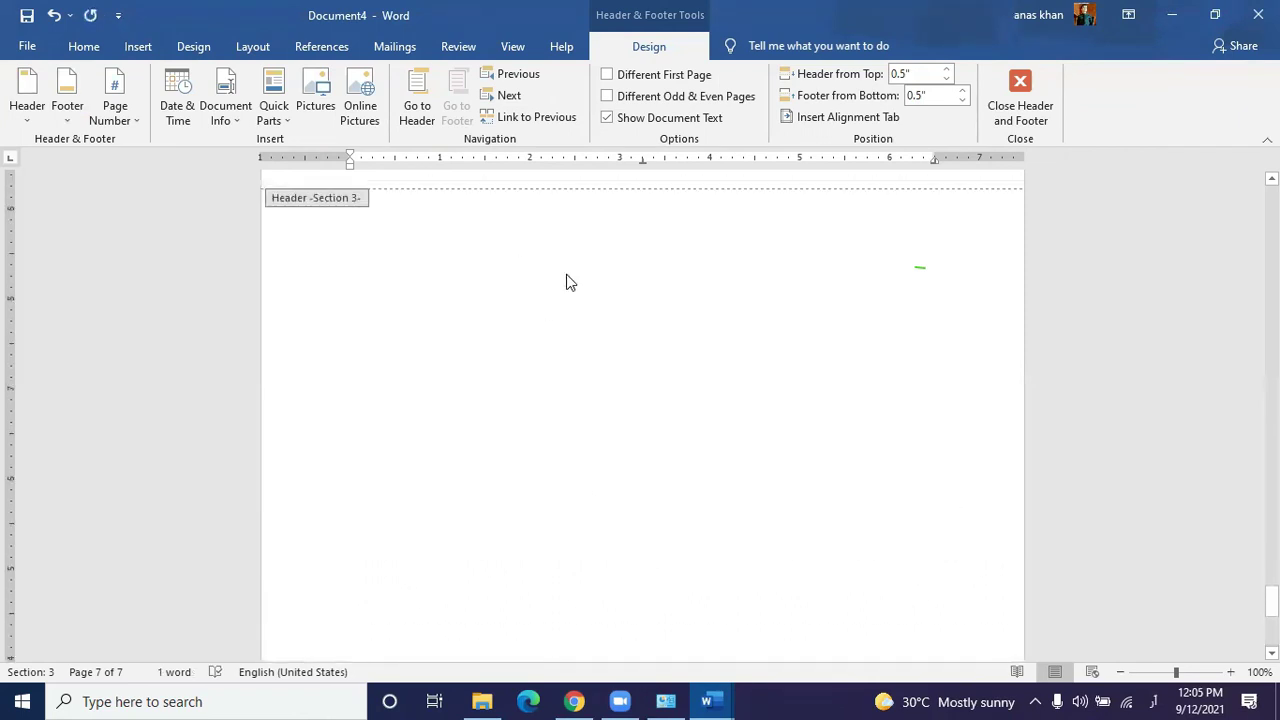
click(126, 120)
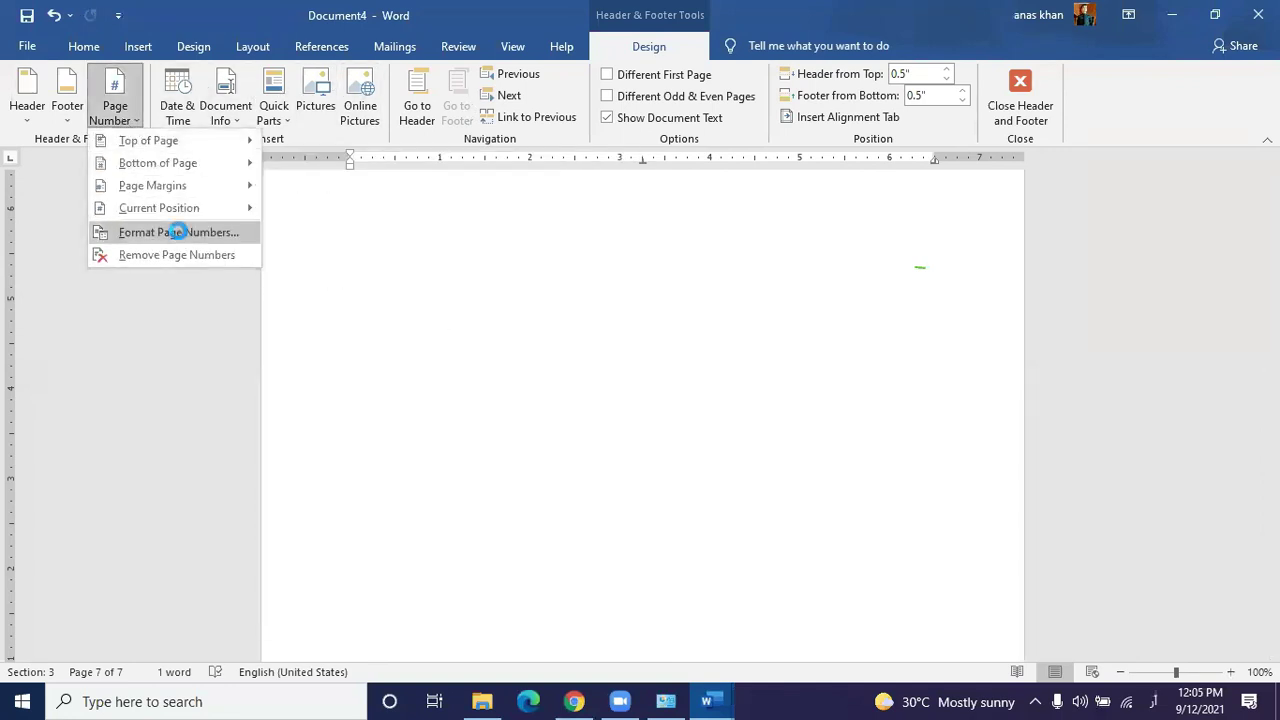
click(178, 232)
click(610, 403)
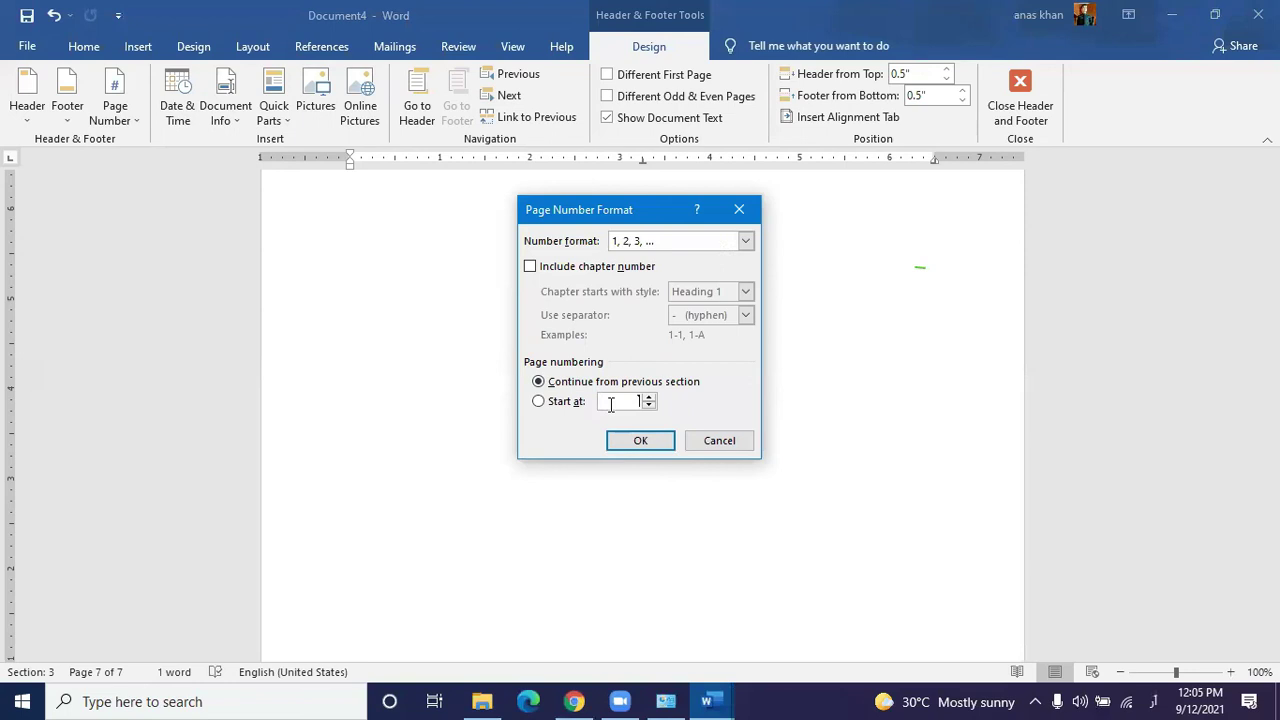
text(1)
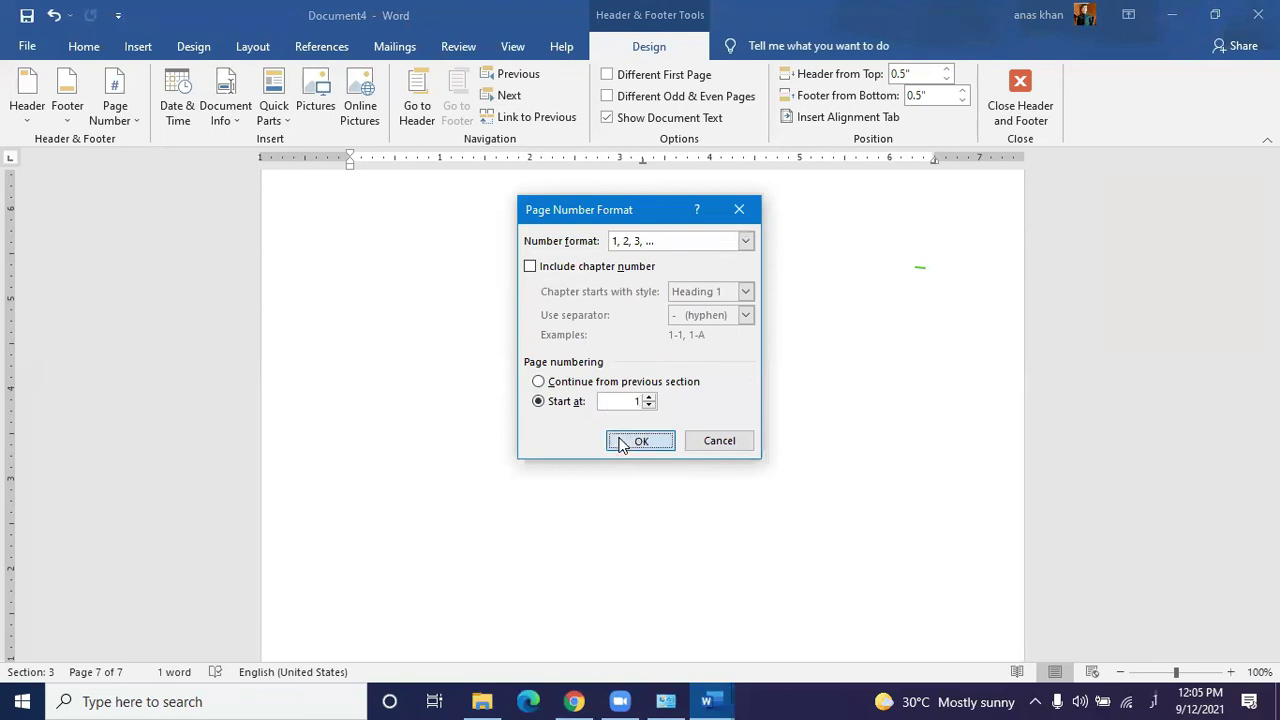
click(620, 440)
double_click(624, 470)
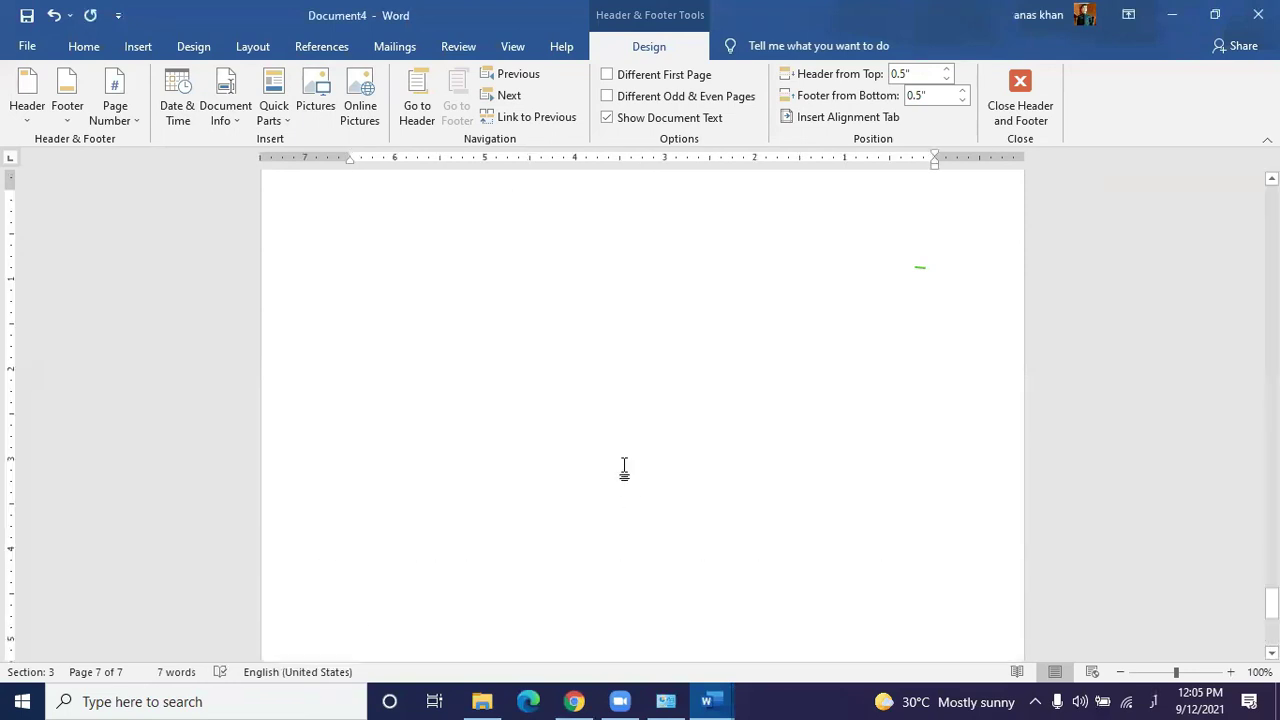
Step: Compare the header and page number of section 3 with those on the preceding section 2 pages
scroll(617, 466, down, 3)
scroll(606, 421, down, 7)
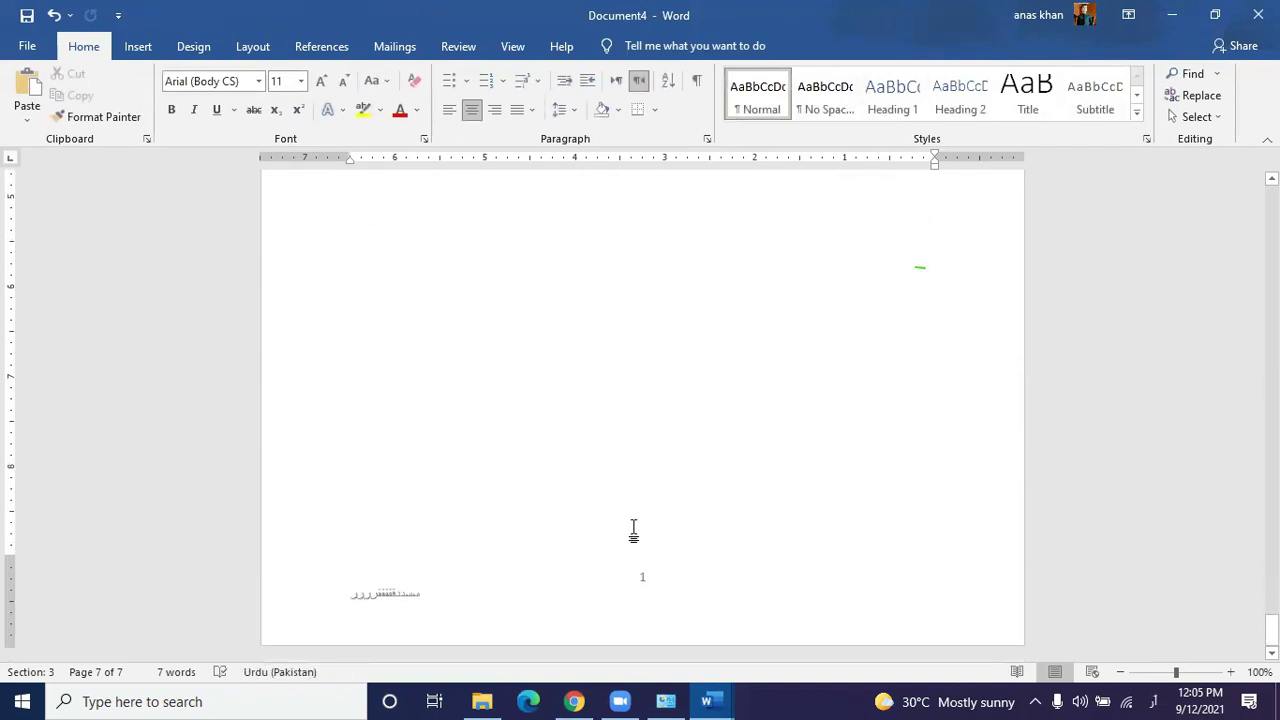
scroll(633, 497, up, 8)
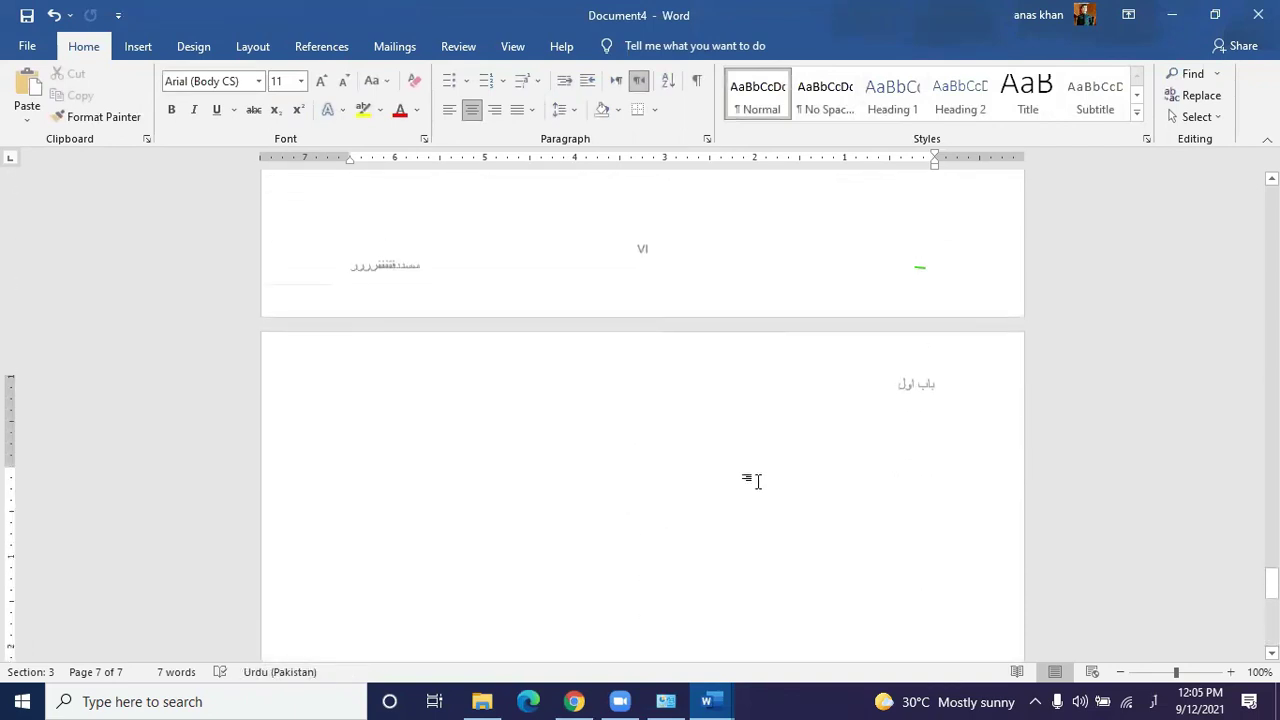
scroll(821, 477, up, 5)
scroll(818, 478, up, 4)
scroll(818, 478, down, 18)
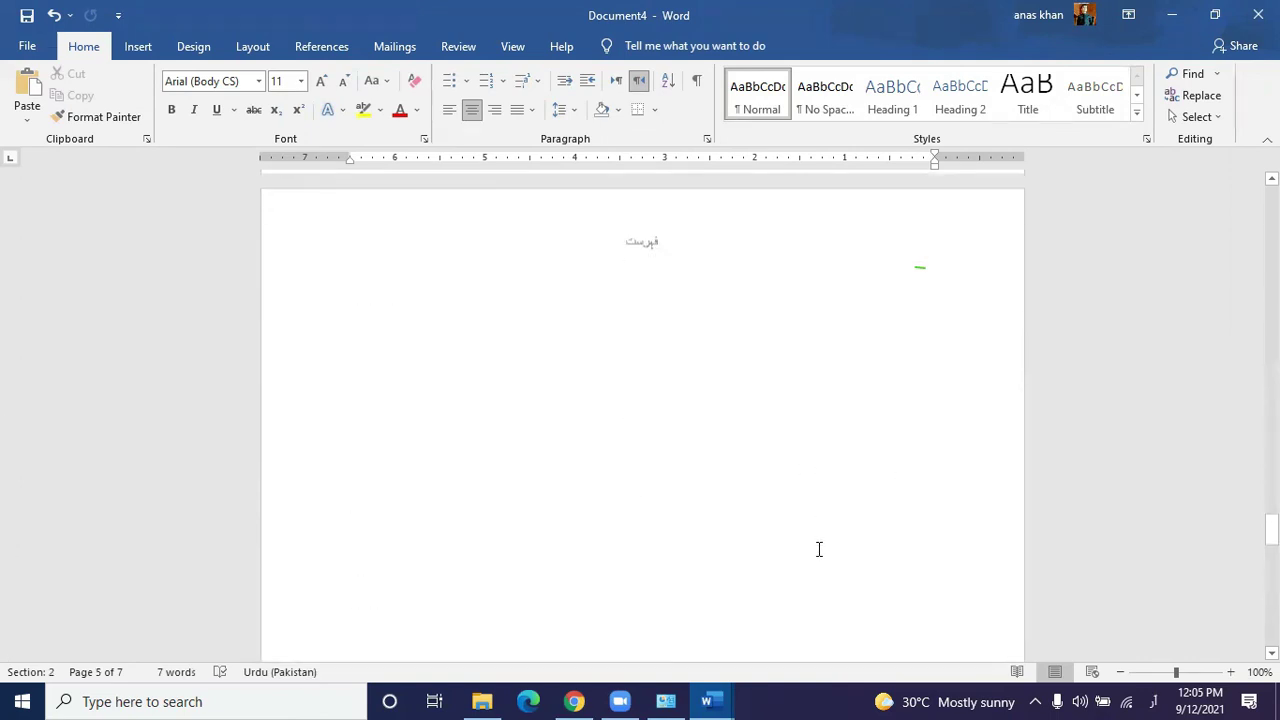
Step: Add a long run of empty lines in the body of section 3 to extend it over several more pages
triple_click(811, 527)
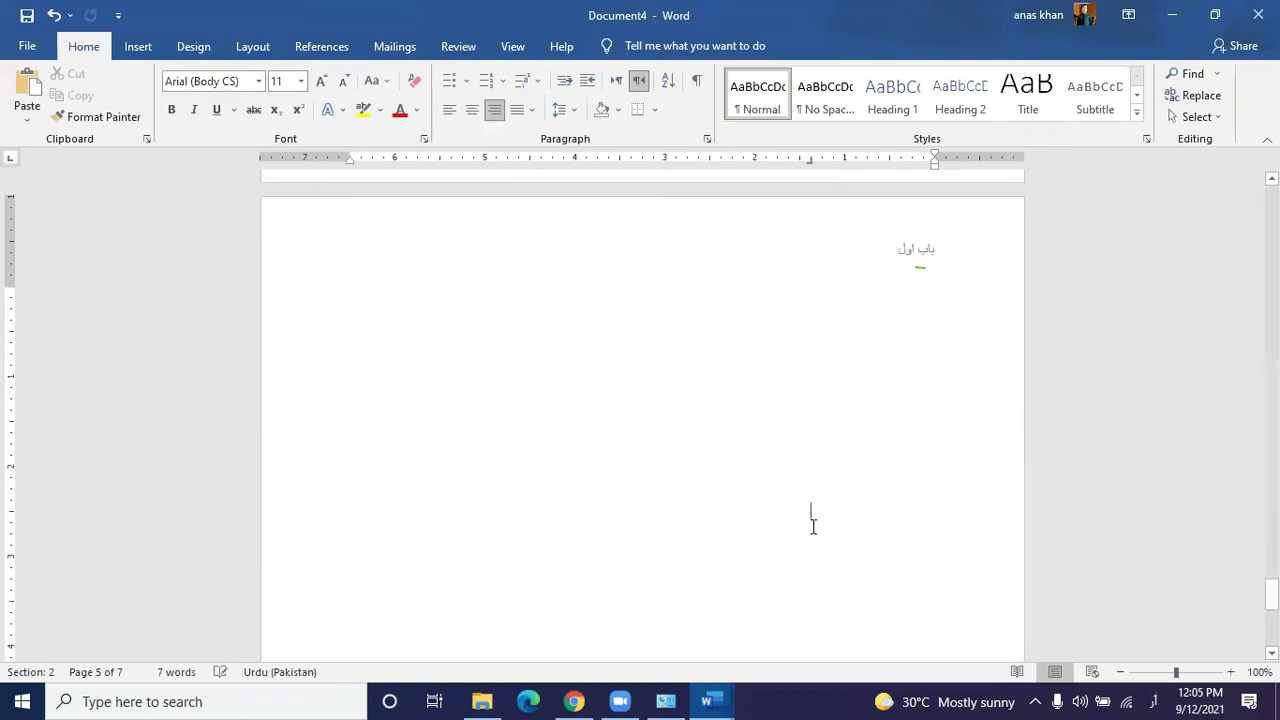
click(723, 414)
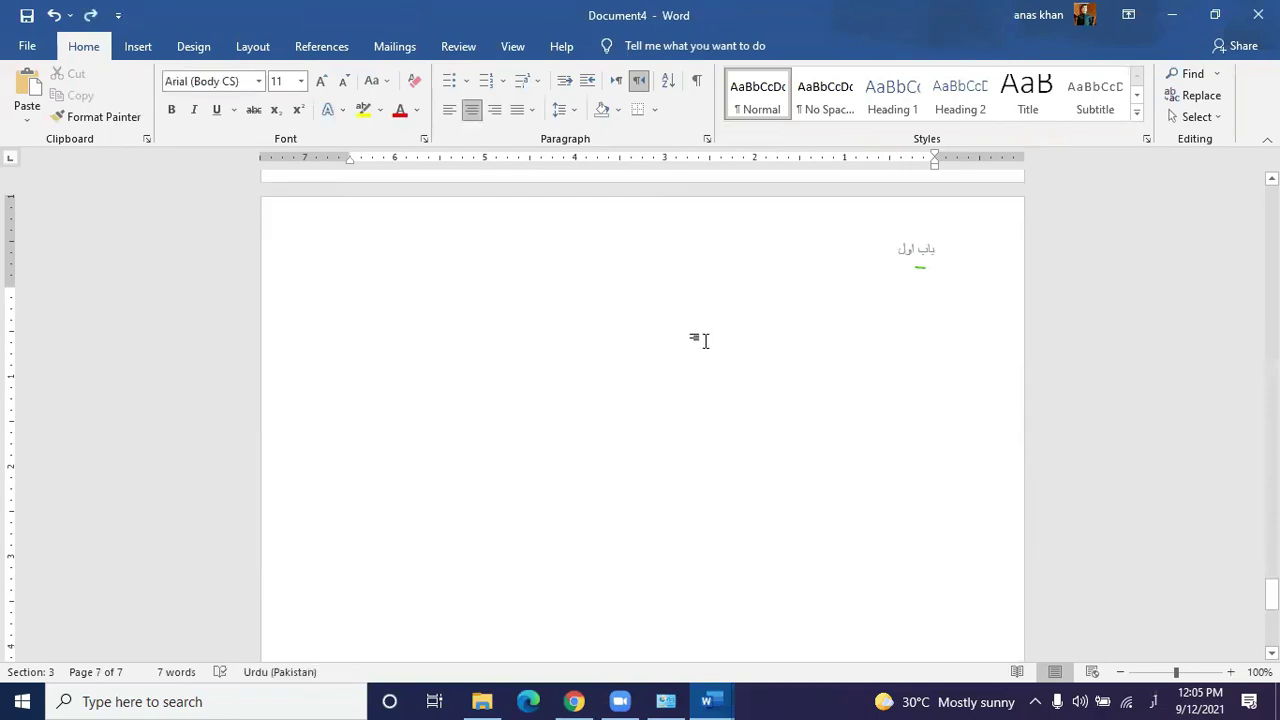
key(Return)
key(Return)
key(Return)
key(Return)
key(Return)
key(Return)
key(Return)
key(Return)
key(Return)
key(Return)
key(Return)
key(Return)
key(Return)
key(Return)
key(Return)
key(Return)
key(Return)
key(Return)
key(Return)
key(Return)
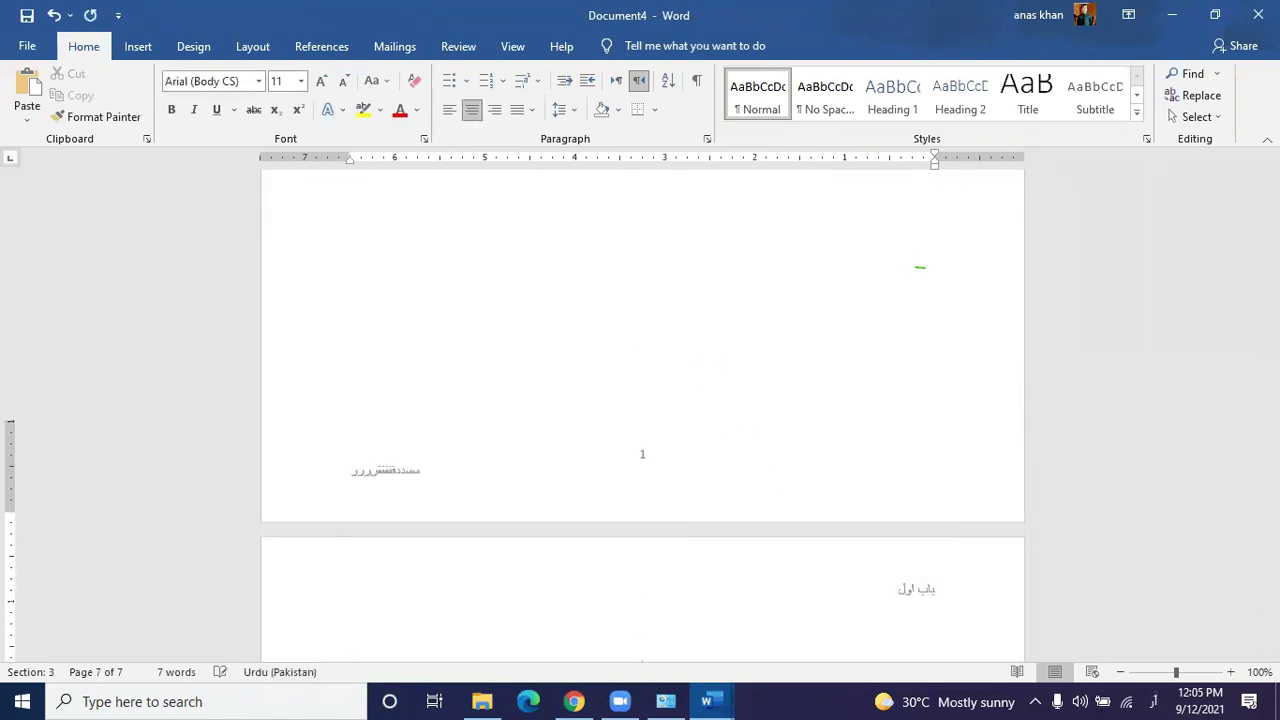
key(Return)
key(Return)
key(Return)
key(Return)
key(Return)
key(Return)
key(Return)
key(Return)
key(Return)
key(Return)
key(Return)
key(Return)
key(Return)
key(Return)
key(Return)
key(Return)
key(Return)
key(Return)
key(Return)
key(Return)
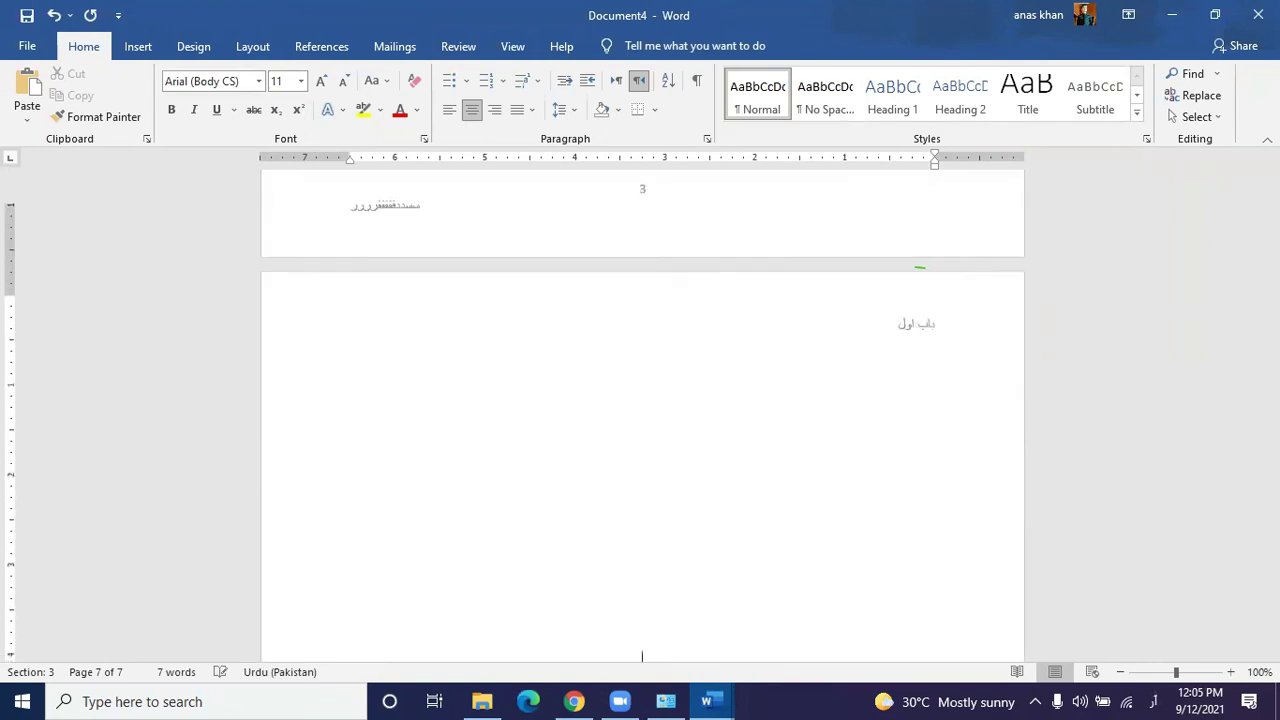
Step: Extend section 3 with more empty lines until the document reaches page 11
key(Return)
key(Return)
key(Return)
key(Return)
key(Return)
key(Return)
key(Return)
key(Return)
key(Return)
key(Return)
key(Return)
key(Return)
key(Return)
key(Return)
key(Return)
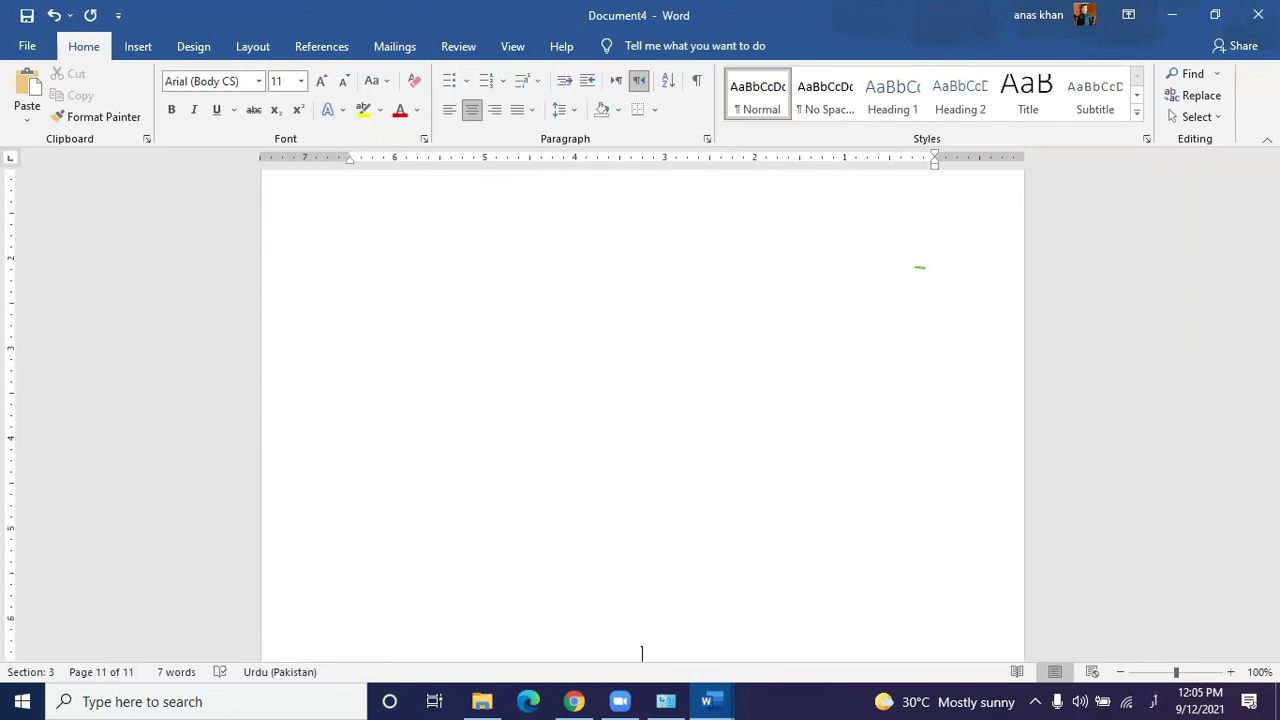
Step: Insert a Next Page section break at the end of section 3 to start a new chapter section
scroll(637, 343, down, 1)
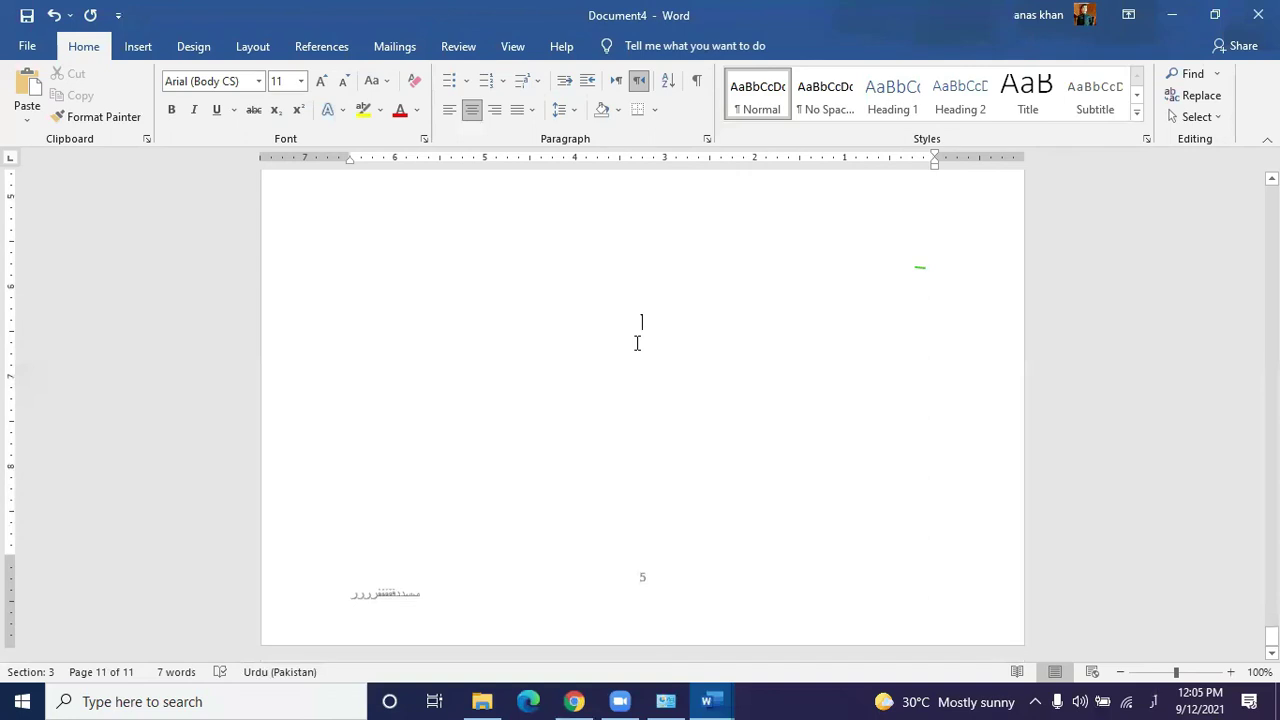
click(250, 50)
click(236, 73)
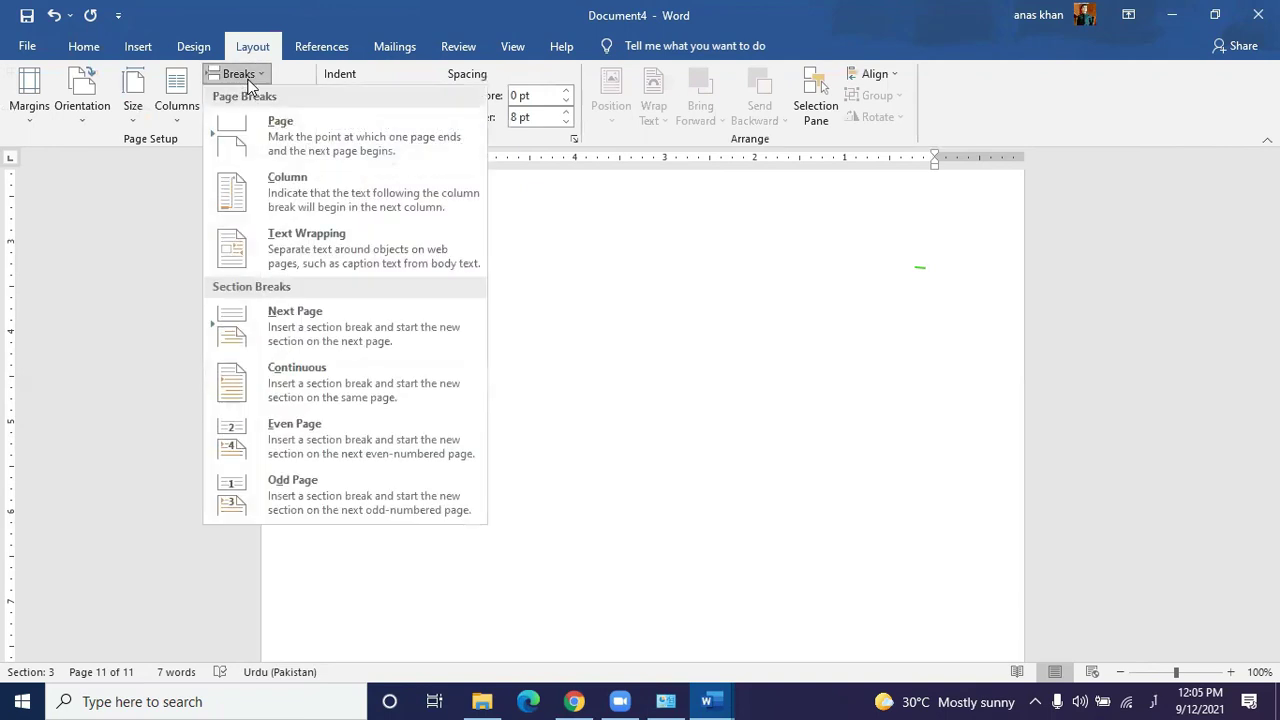
click(330, 310)
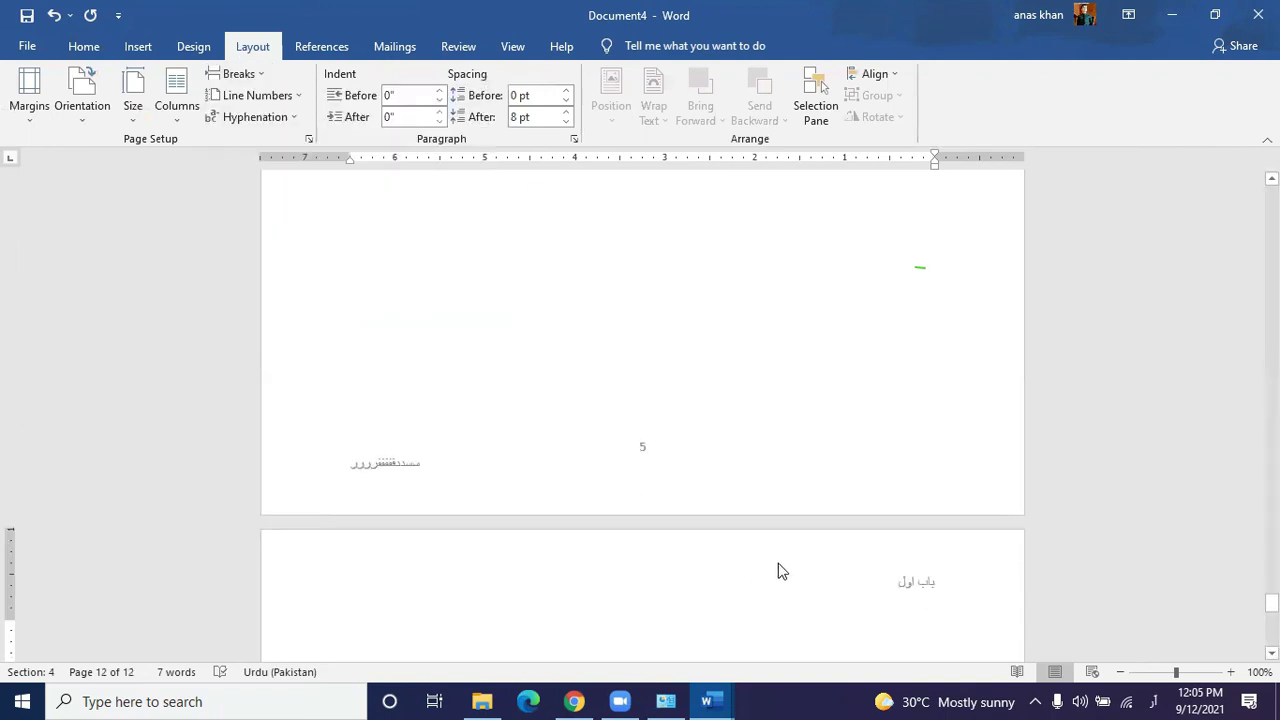
Step: Unlink the section 4 header from the previous section, change its text to "باب دوم" and return to the document body
double_click(896, 595)
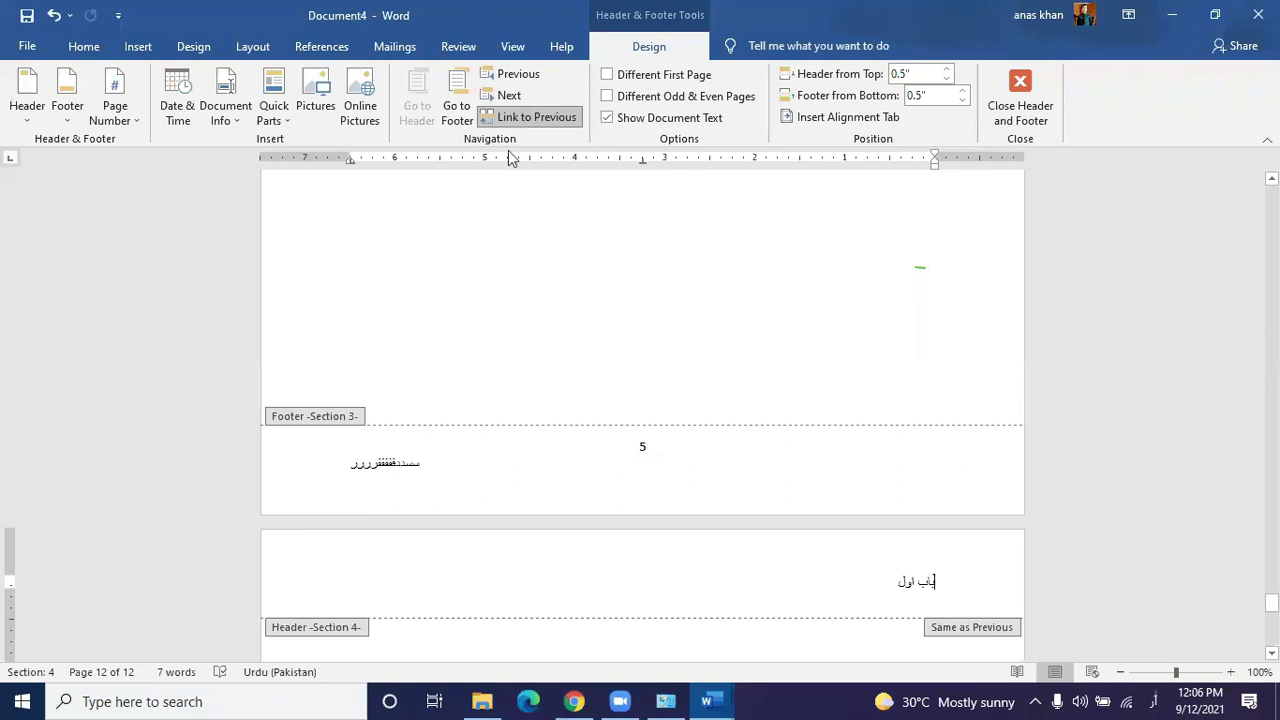
click(513, 120)
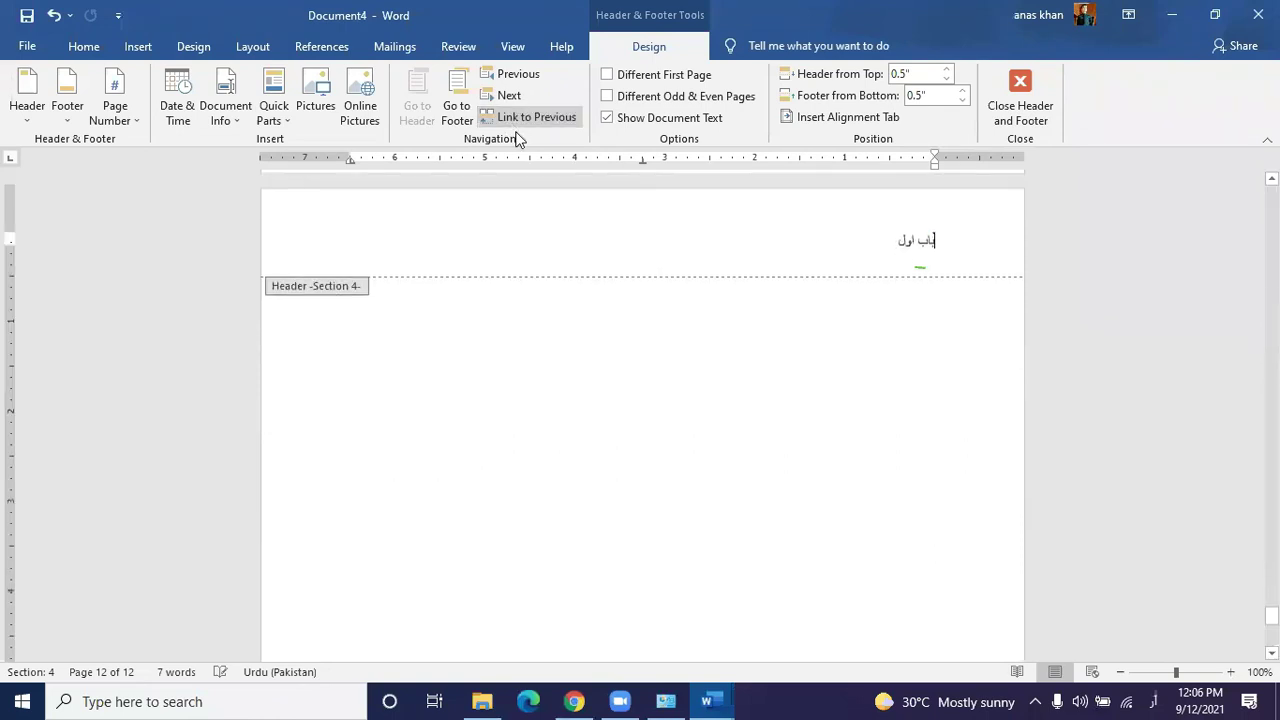
double_click(900, 241)
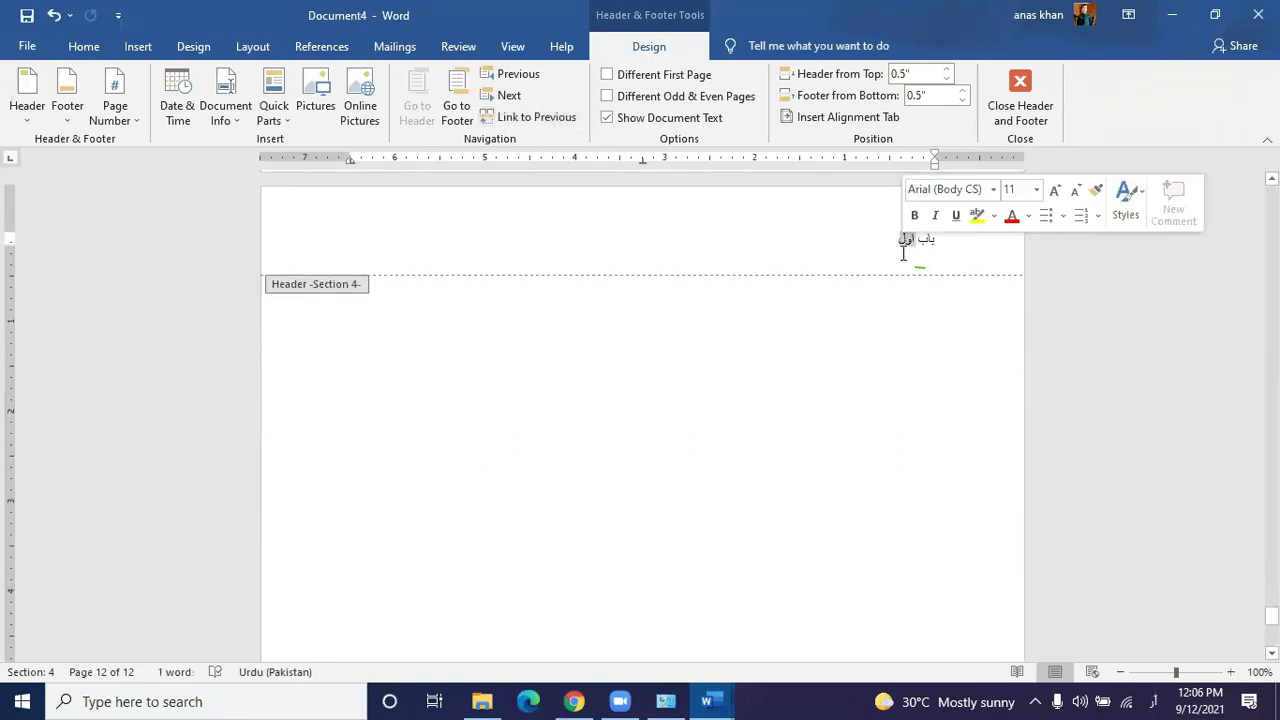
text(دوم)
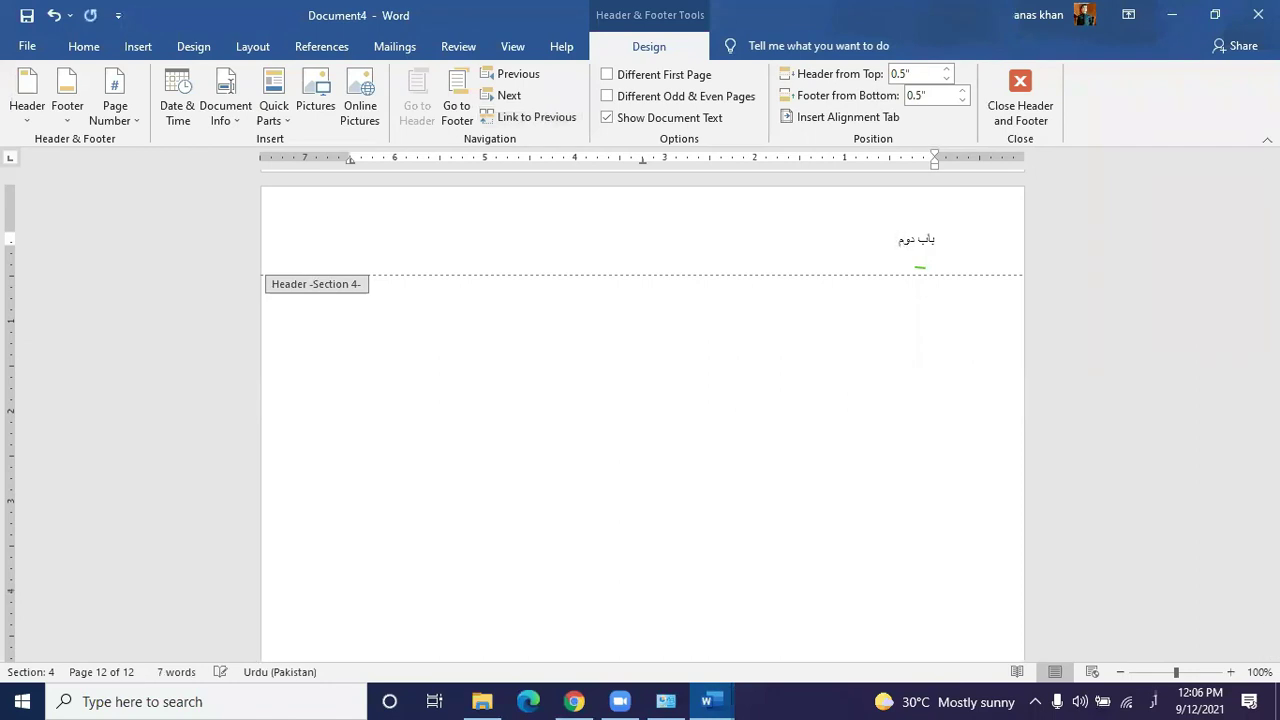
double_click(951, 360)
Step: Compare the header and footer page number of section 4 with those on the preceding section 3 pages
scroll(901, 371, up, 5)
scroll(901, 371, up, 15)
scroll(897, 427, down, 10)
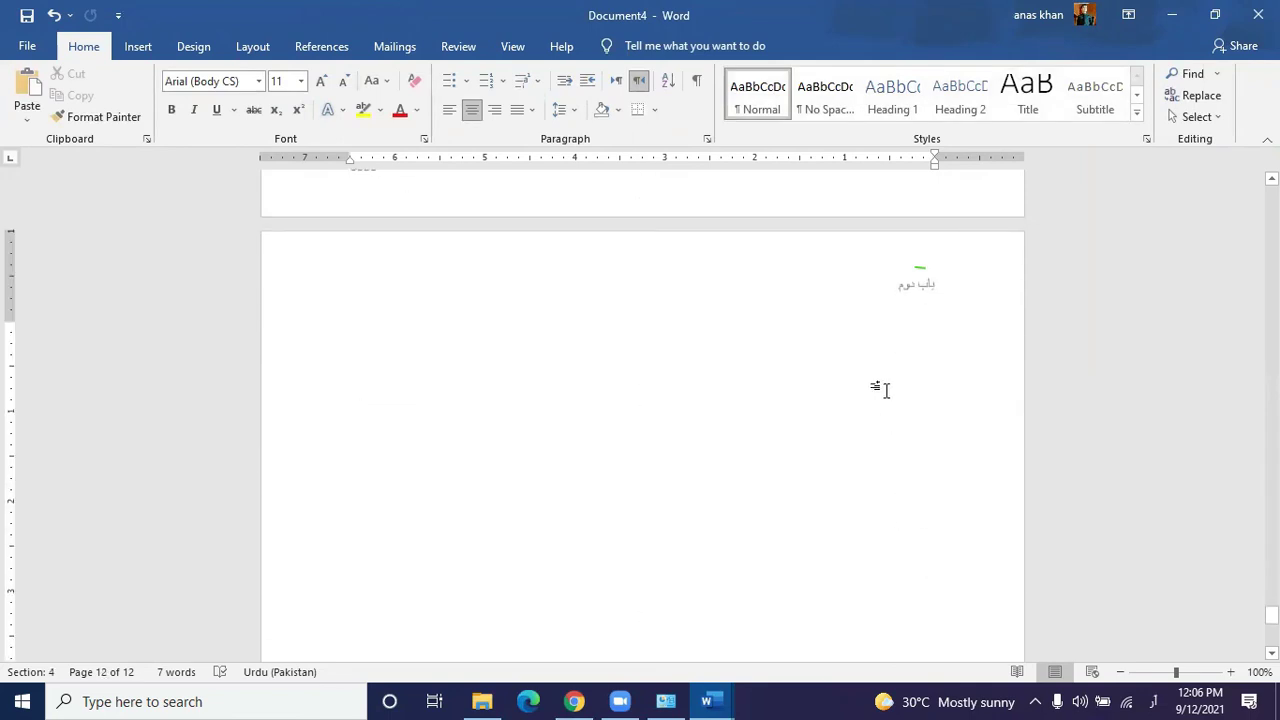
scroll(775, 410, down, 5)
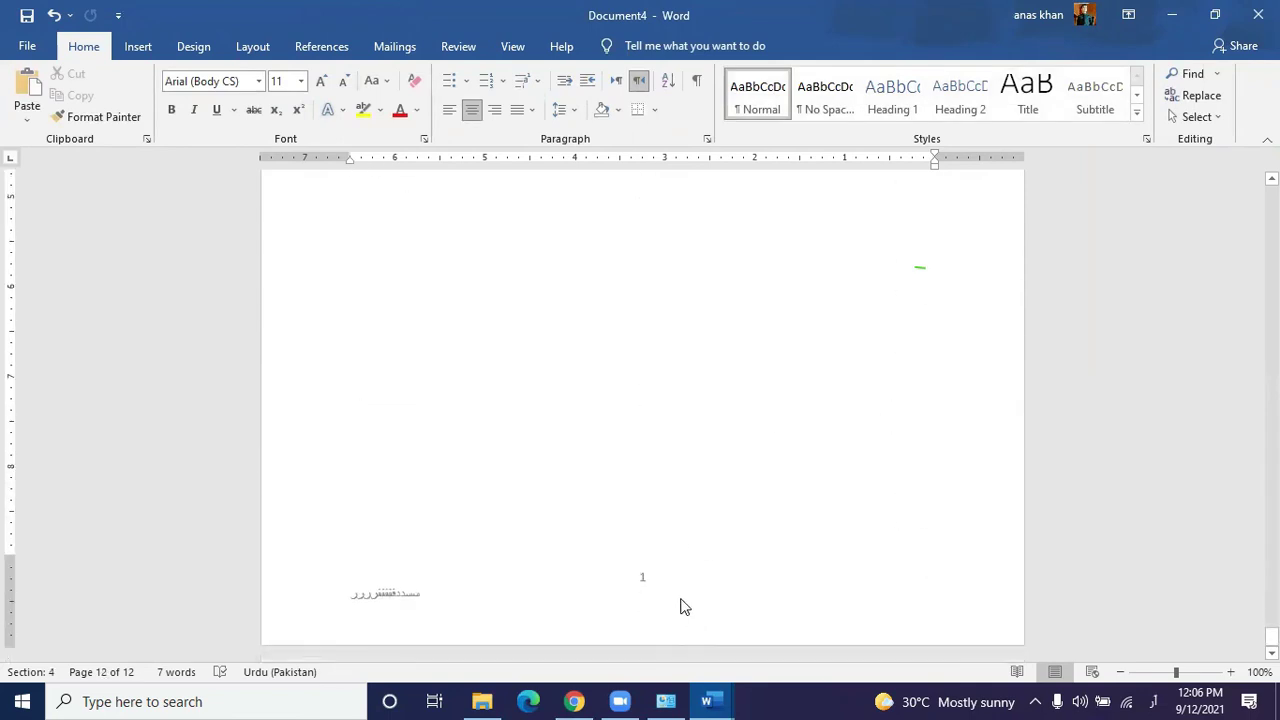
scroll(682, 595, up, 2)
scroll(697, 531, up, 2)
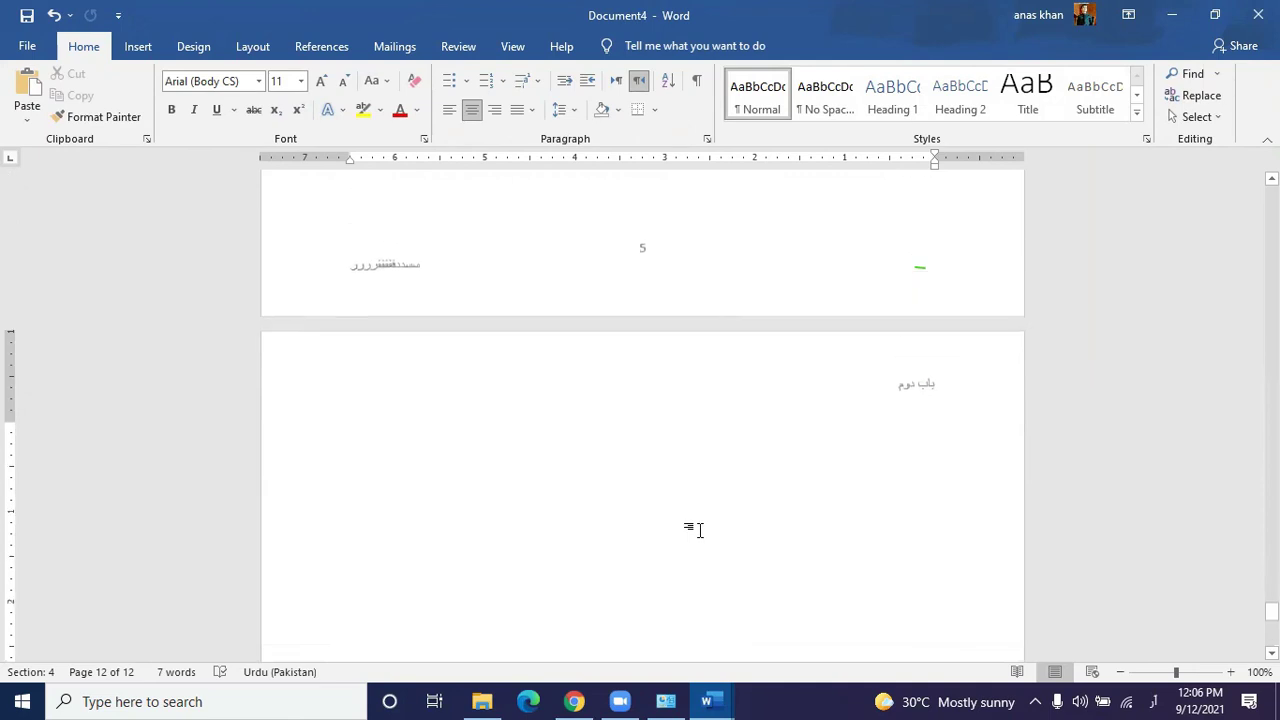
scroll(697, 531, down, 2)
scroll(697, 531, down, 1)
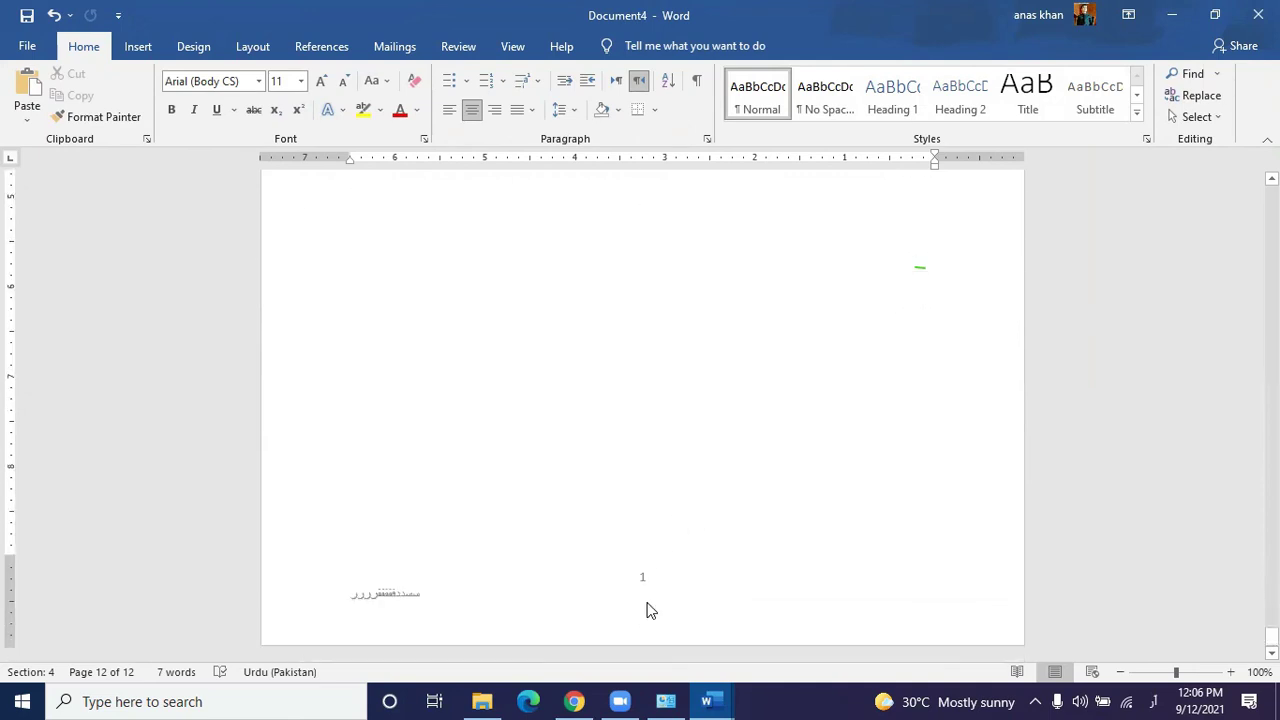
Step: Set the page numbering of section 4 to continue from the previous section and return to the document body
double_click(650, 588)
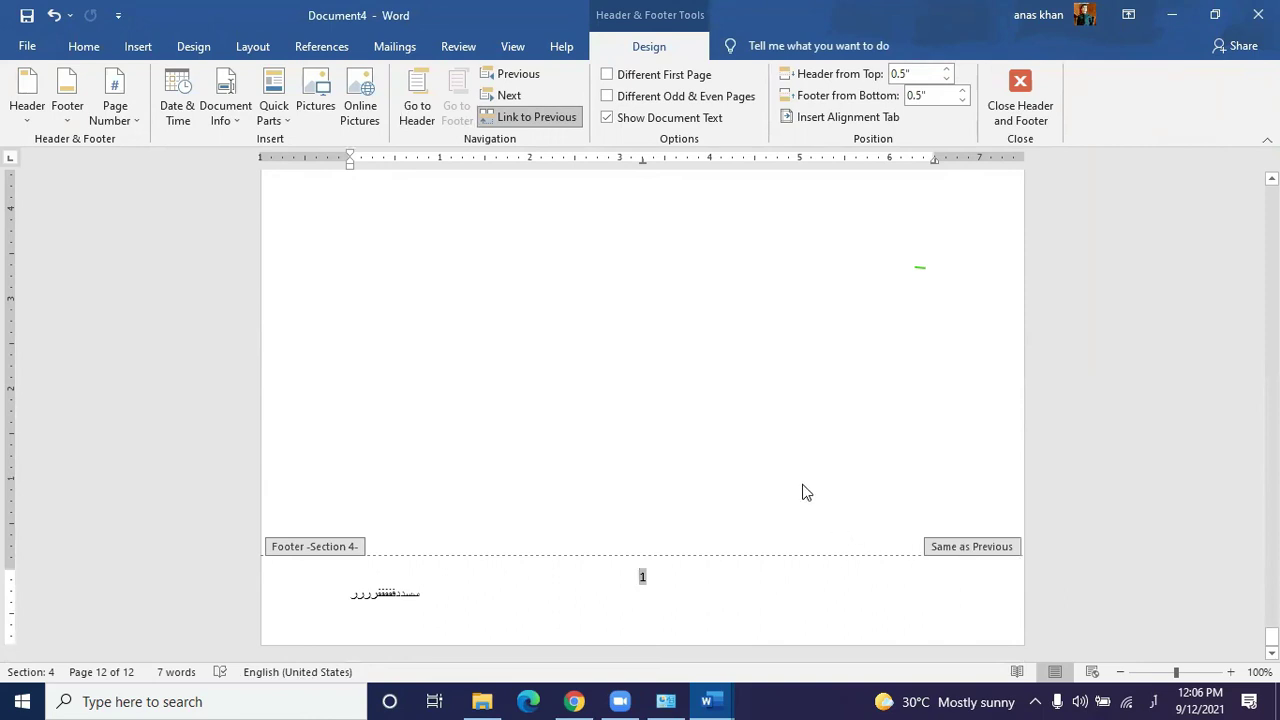
scroll(806, 492, up, 5)
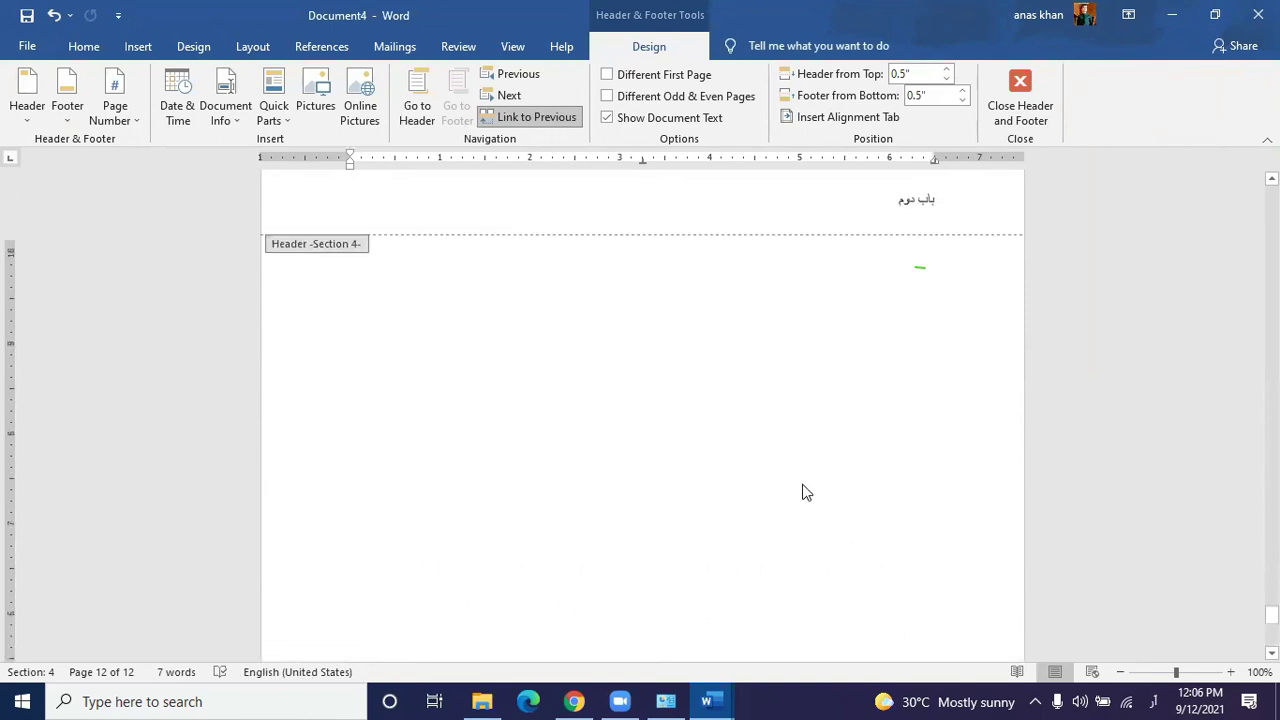
click(670, 406)
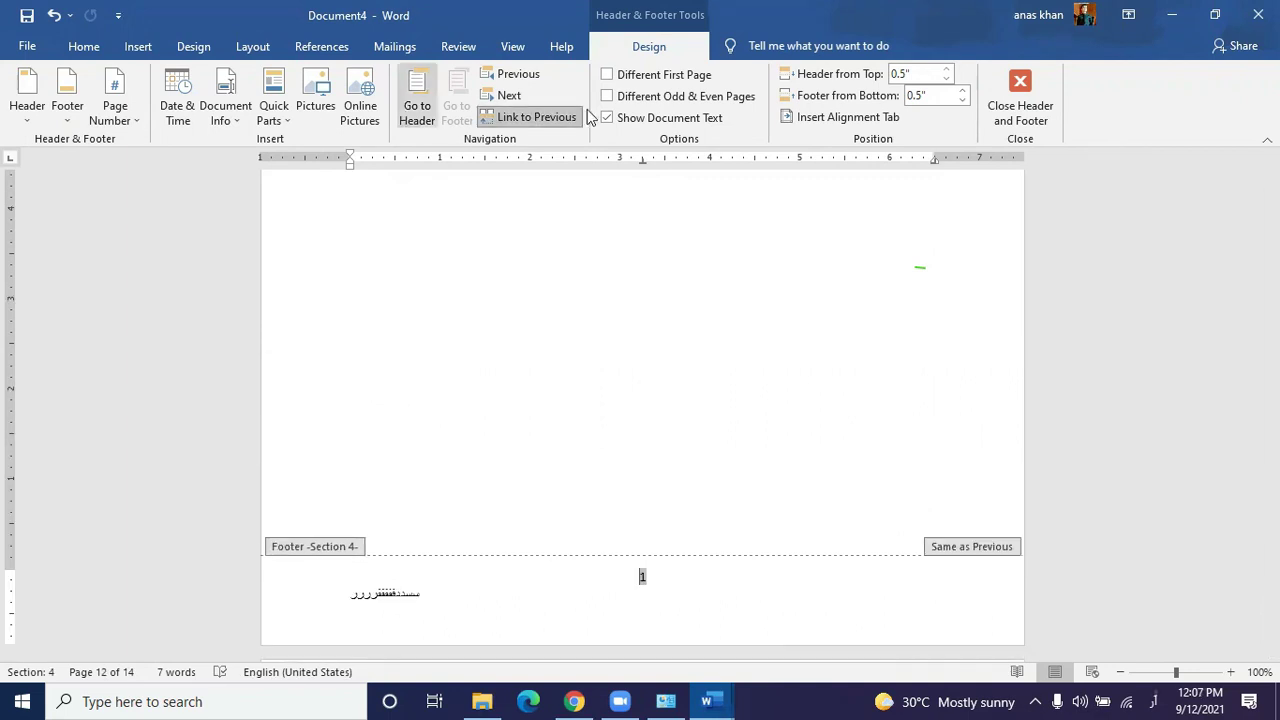
click(115, 100)
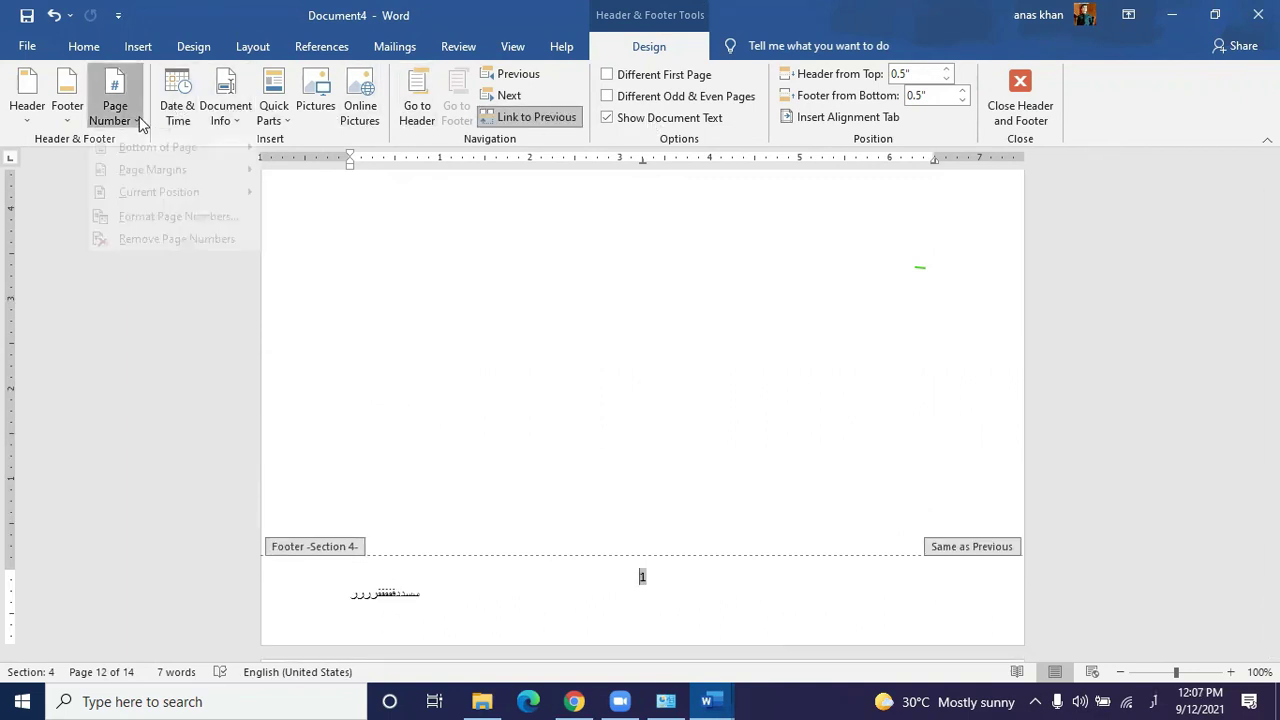
click(178, 232)
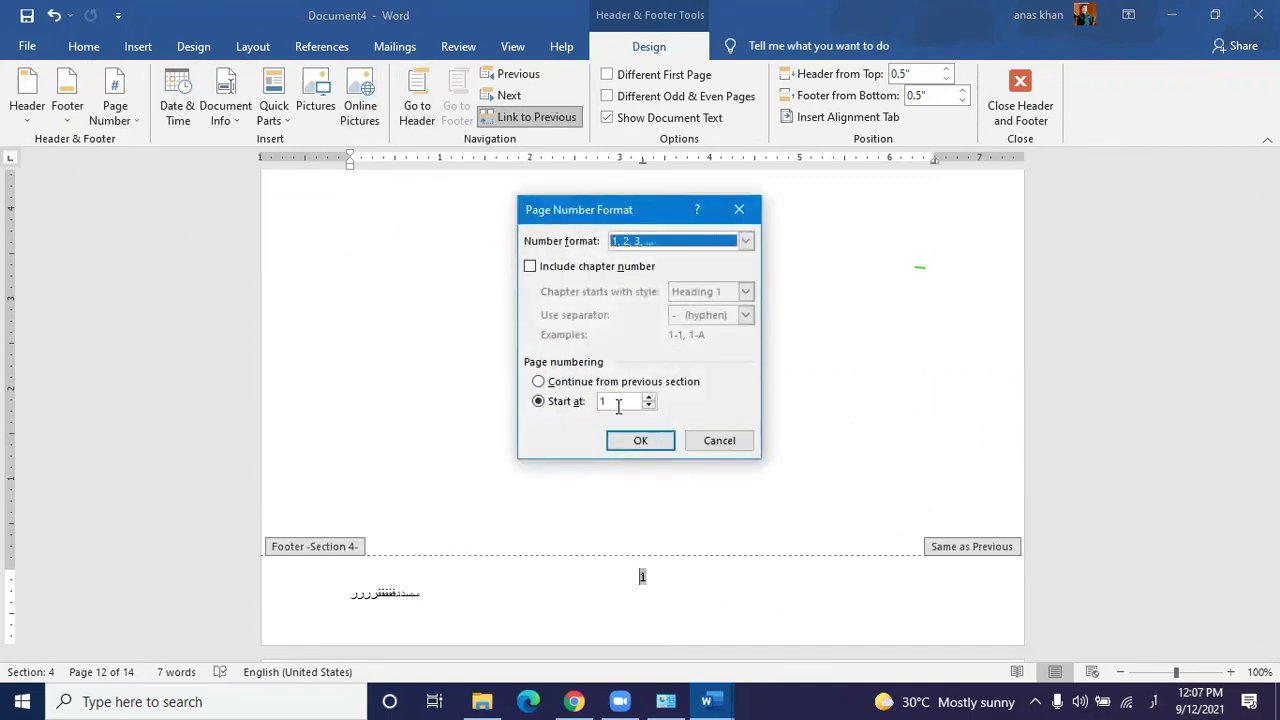
click(591, 384)
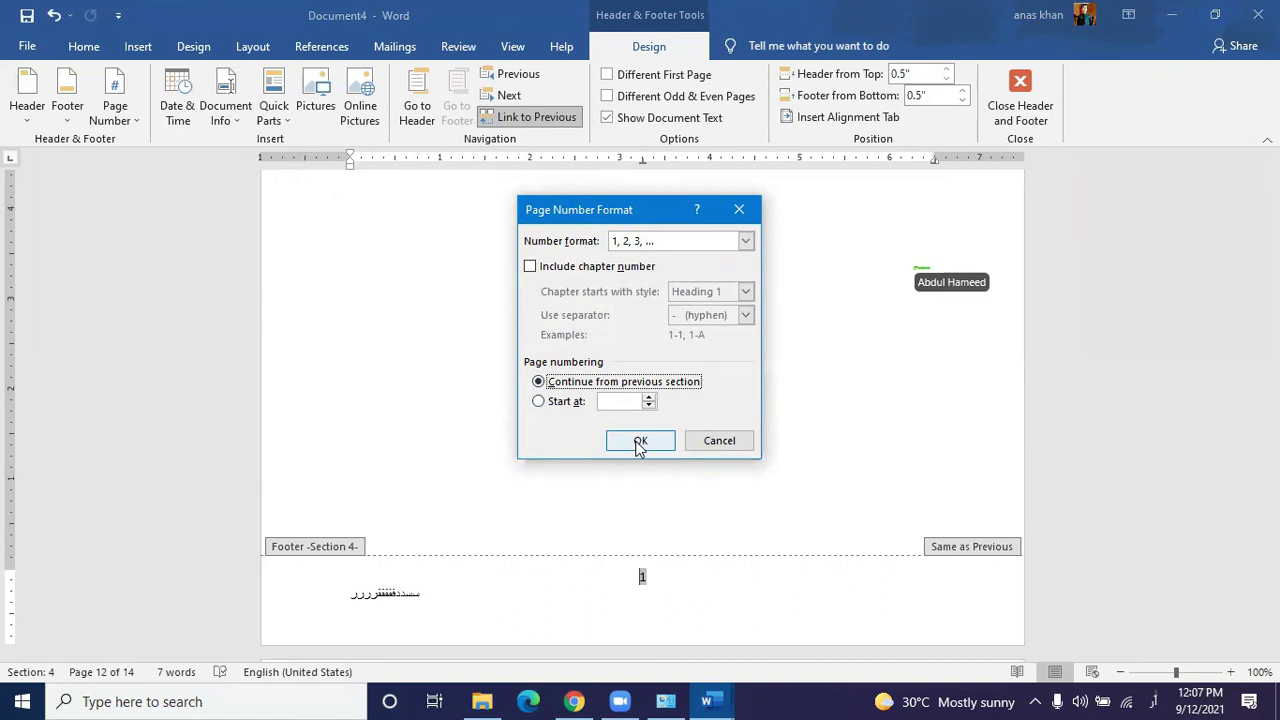
click(640, 442)
double_click(639, 445)
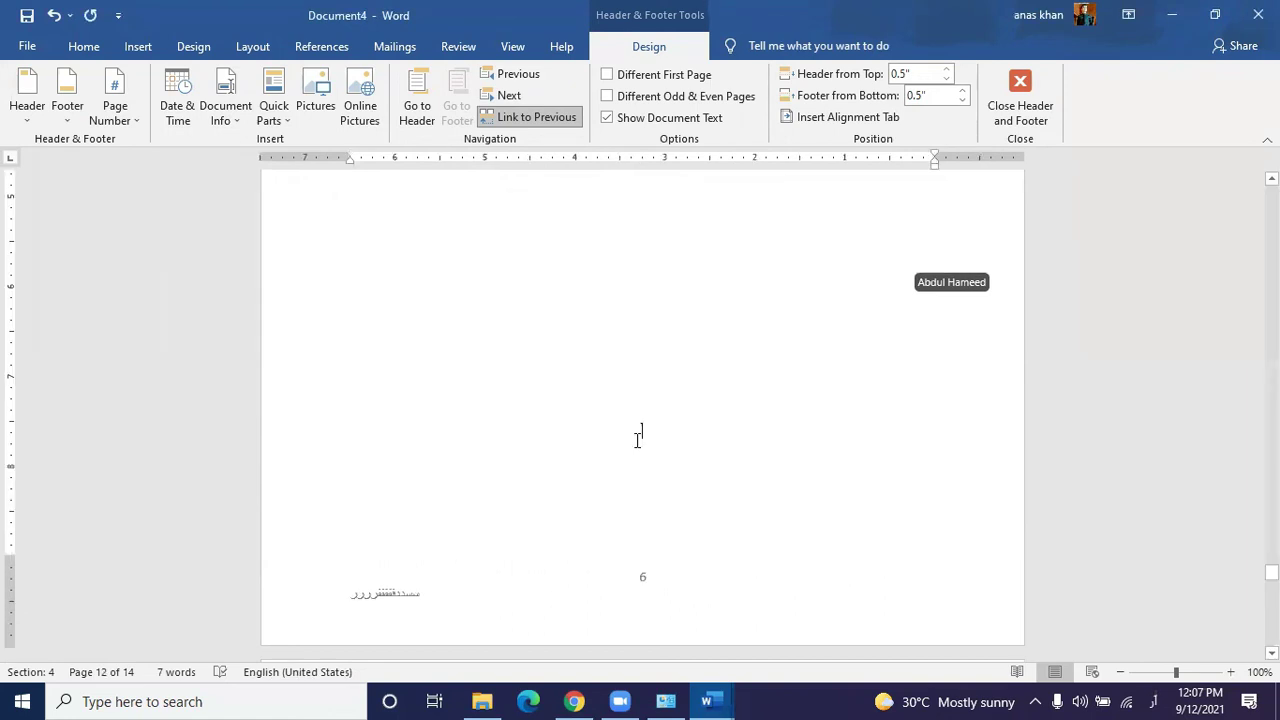
Step: Check that the page numbers run on from section 3 into section 4 and which chapter header each page carries
scroll(637, 441, up, 6)
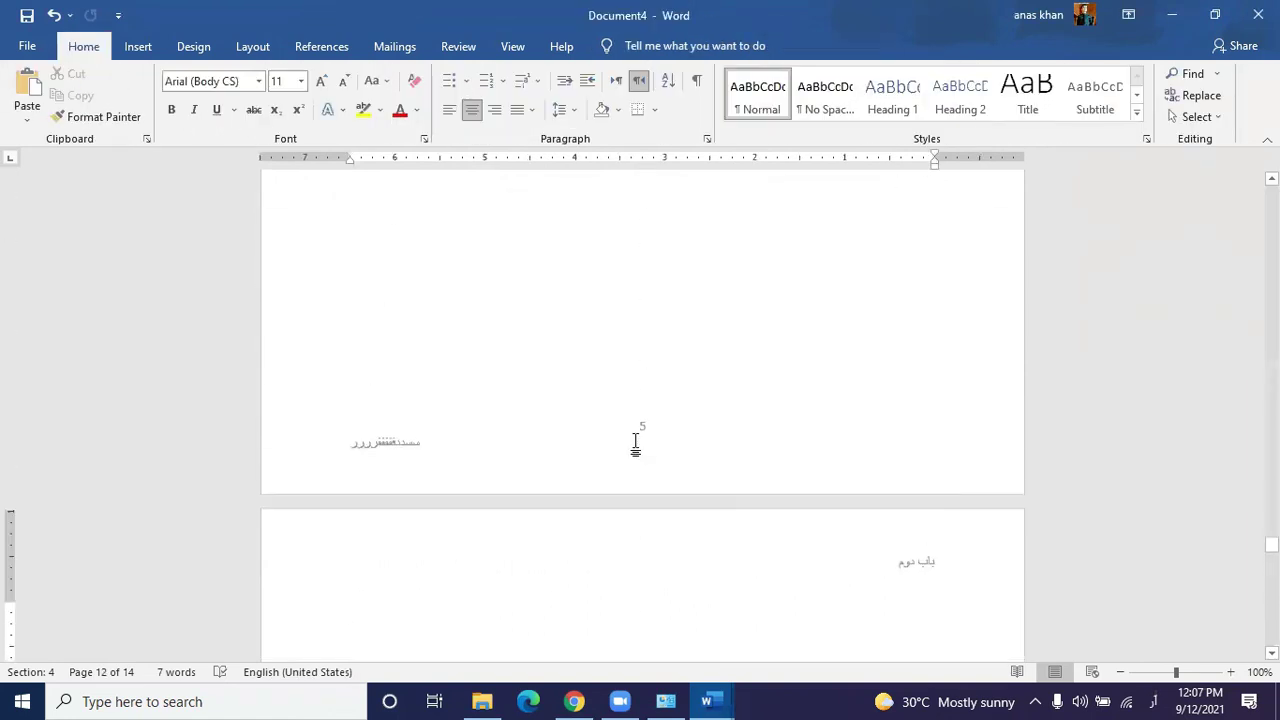
scroll(637, 441, up, 8)
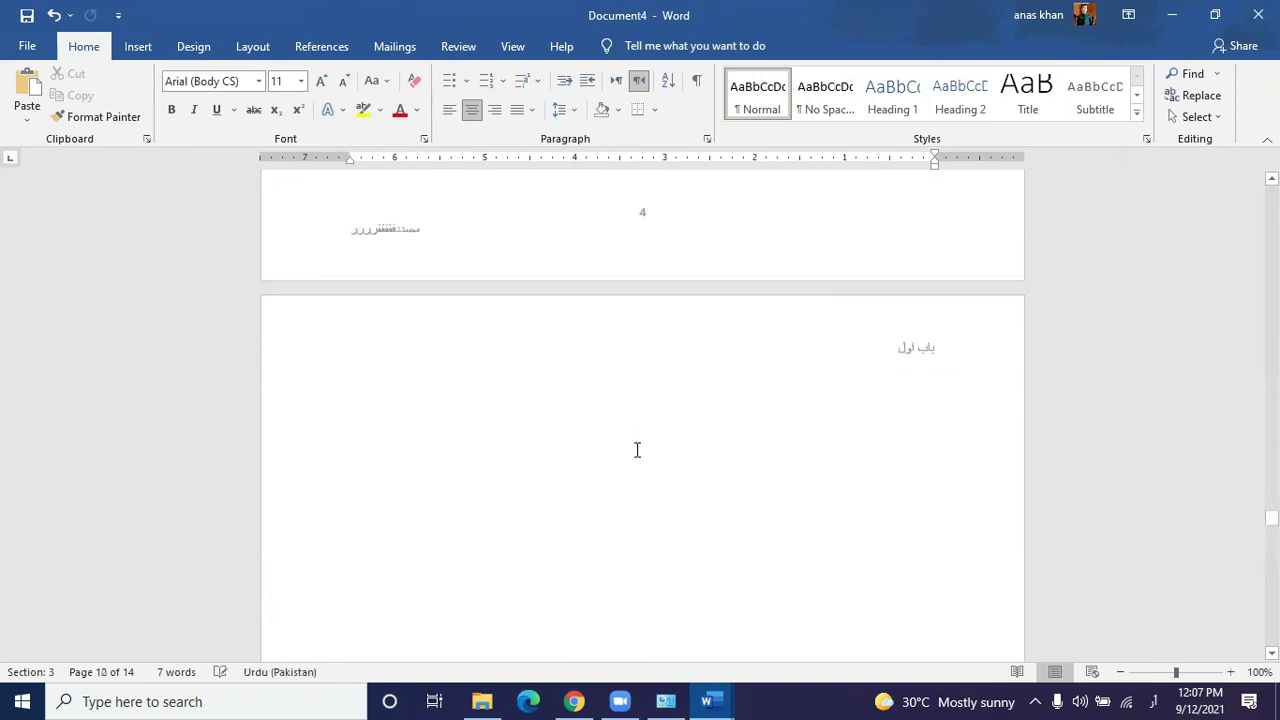
scroll(633, 474, down, 15)
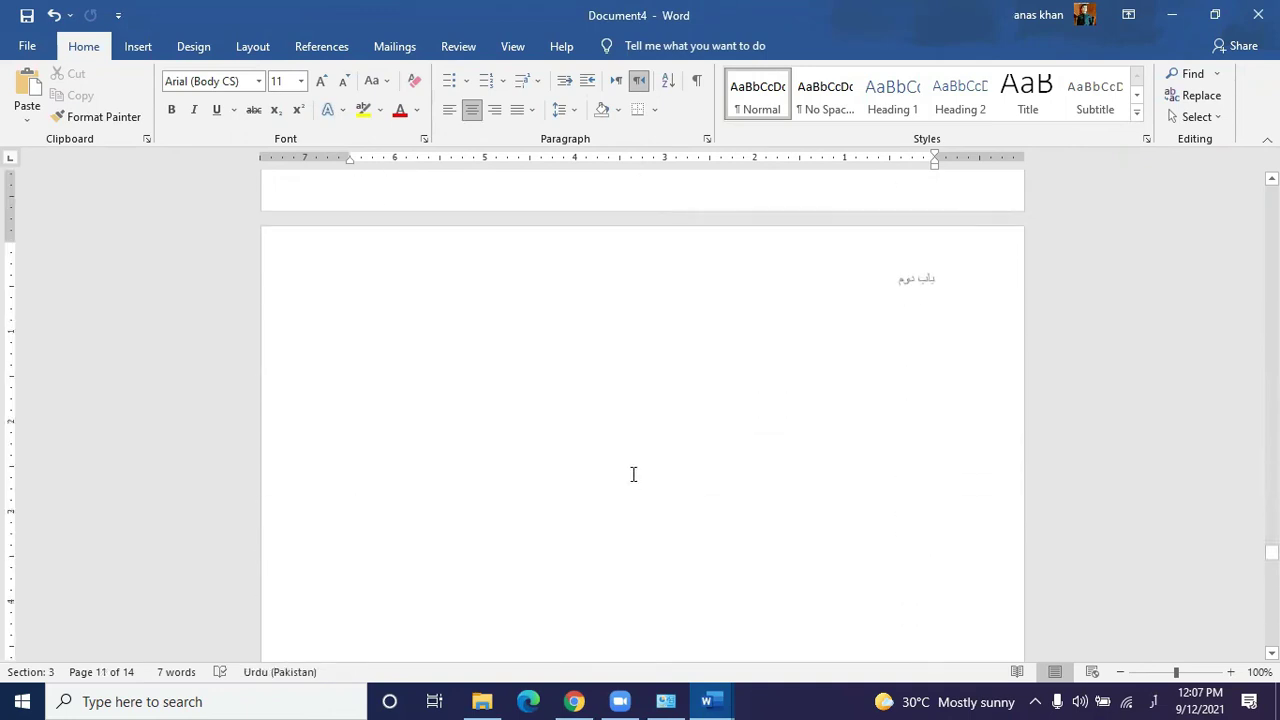
scroll(633, 474, down, 4)
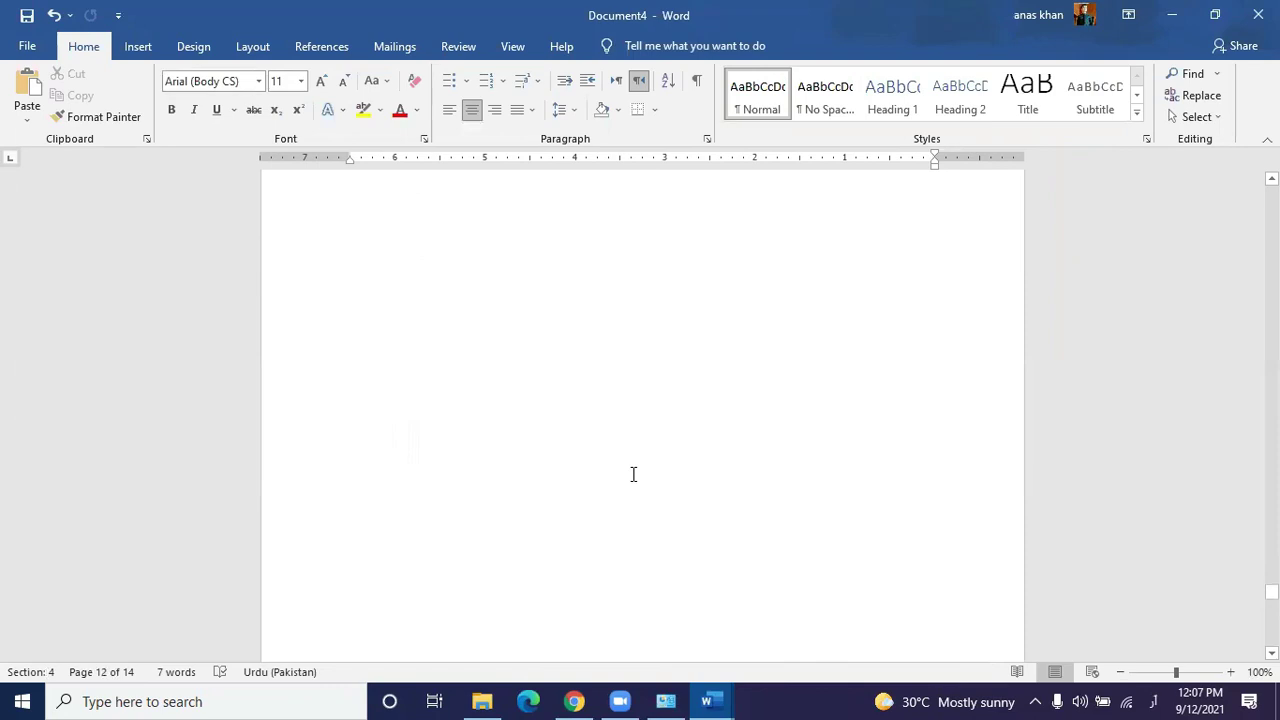
scroll(633, 474, down, 6)
scroll(633, 474, up, 6)
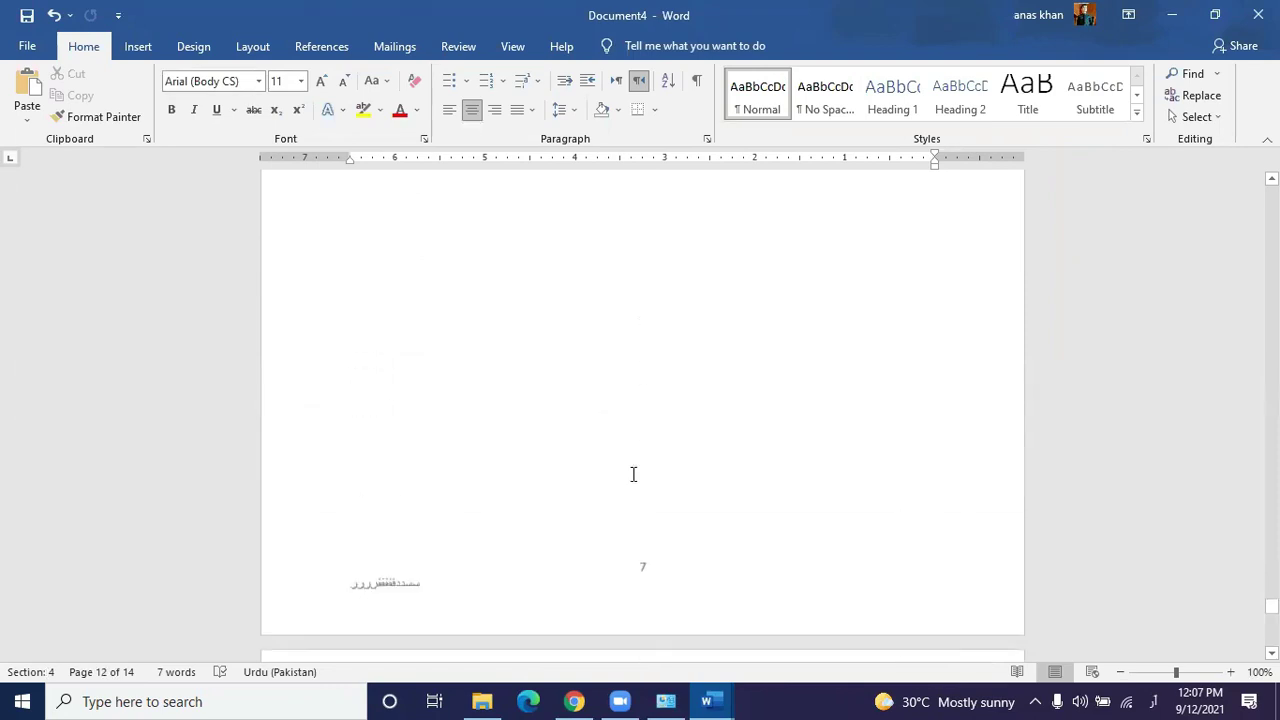
scroll(633, 474, up, 9)
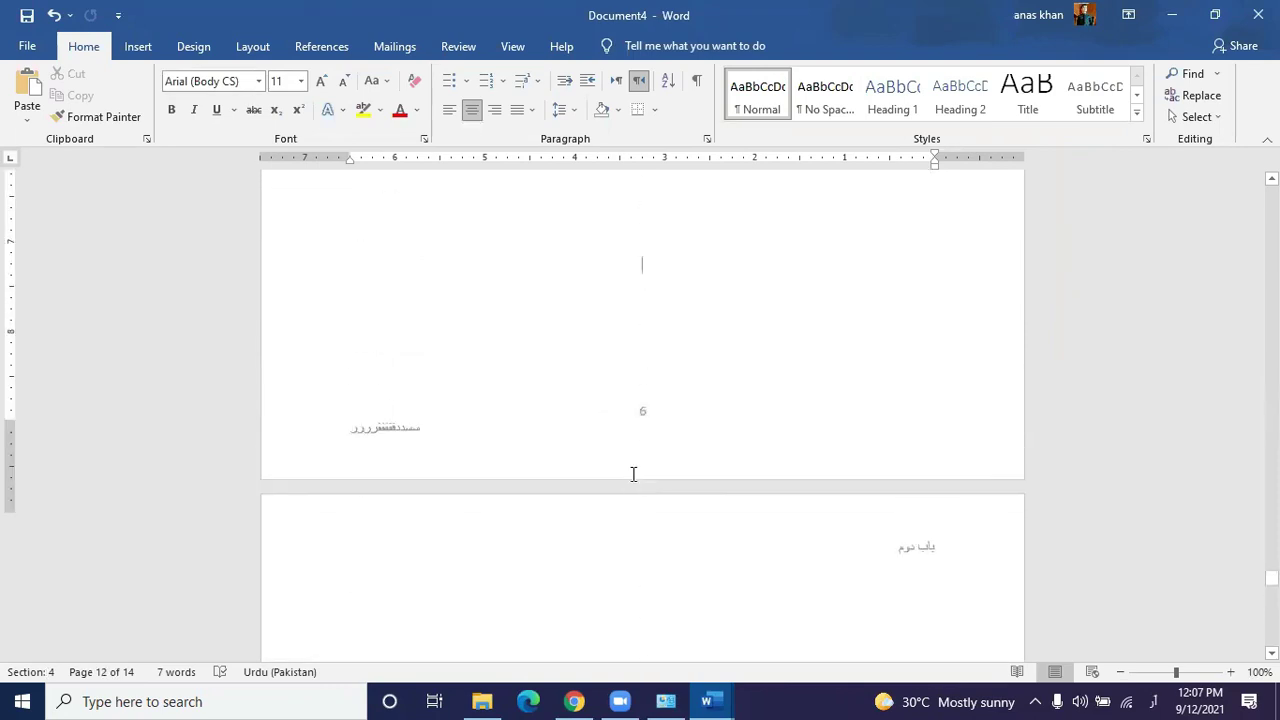
scroll(631, 483, down, 1)
scroll(633, 476, down, 4)
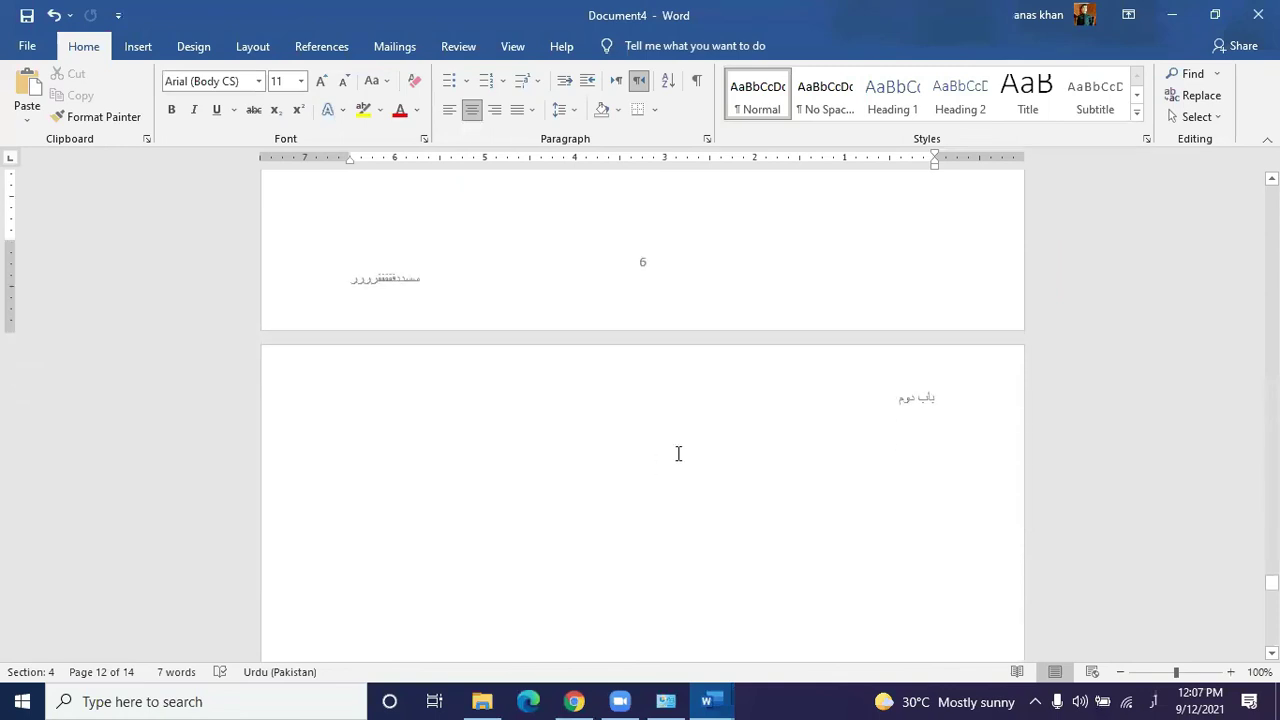
scroll(675, 456, down, 4)
scroll(674, 460, up, 4)
scroll(675, 465, down, 4)
scroll(675, 467, down, 1)
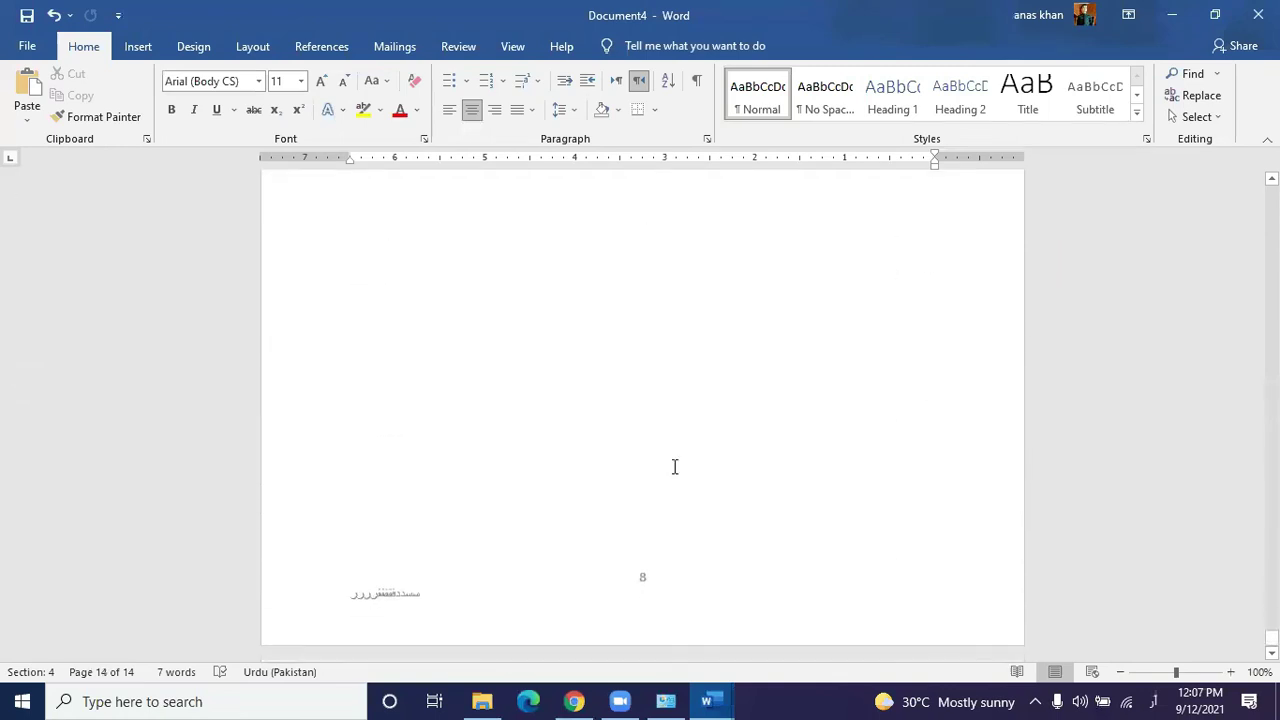
Step: Review the headers and page number formats of all sections, from the last page back towards the start of the document
click(672, 466)
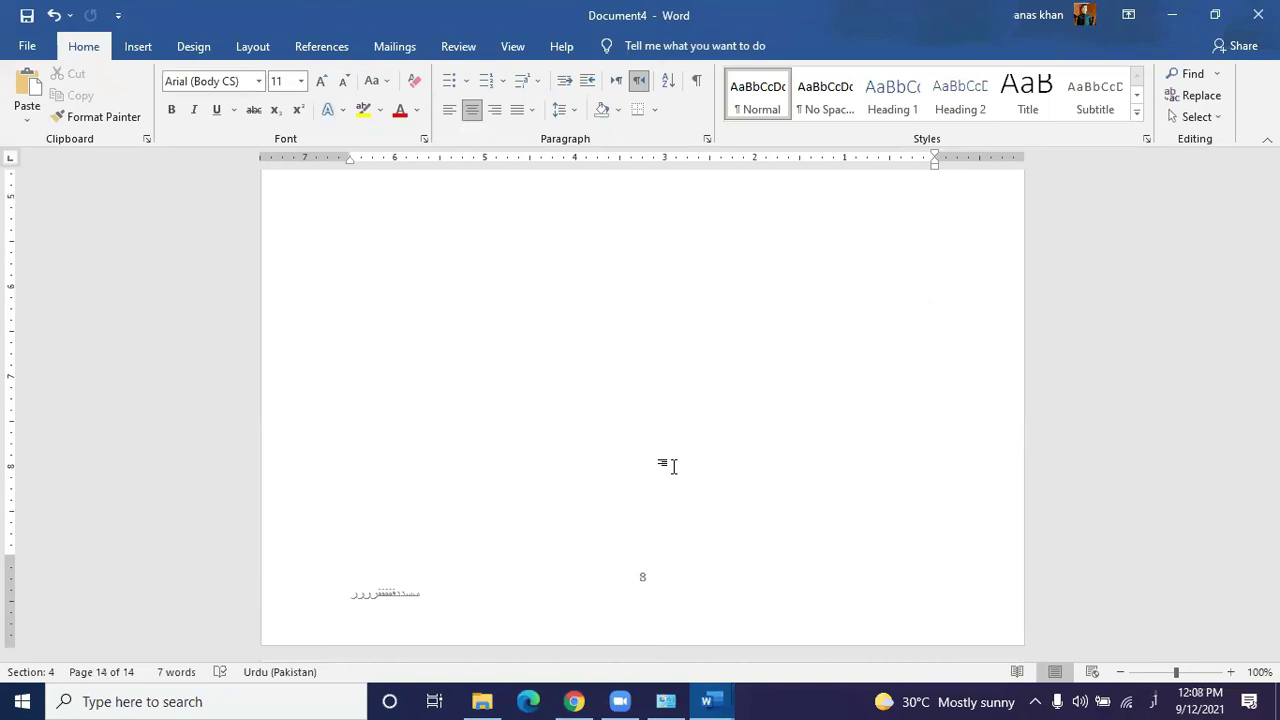
scroll(674, 467, up, 5)
scroll(674, 467, up, 20)
scroll(648, 420, up, 8)
scroll(618, 341, up, 10)
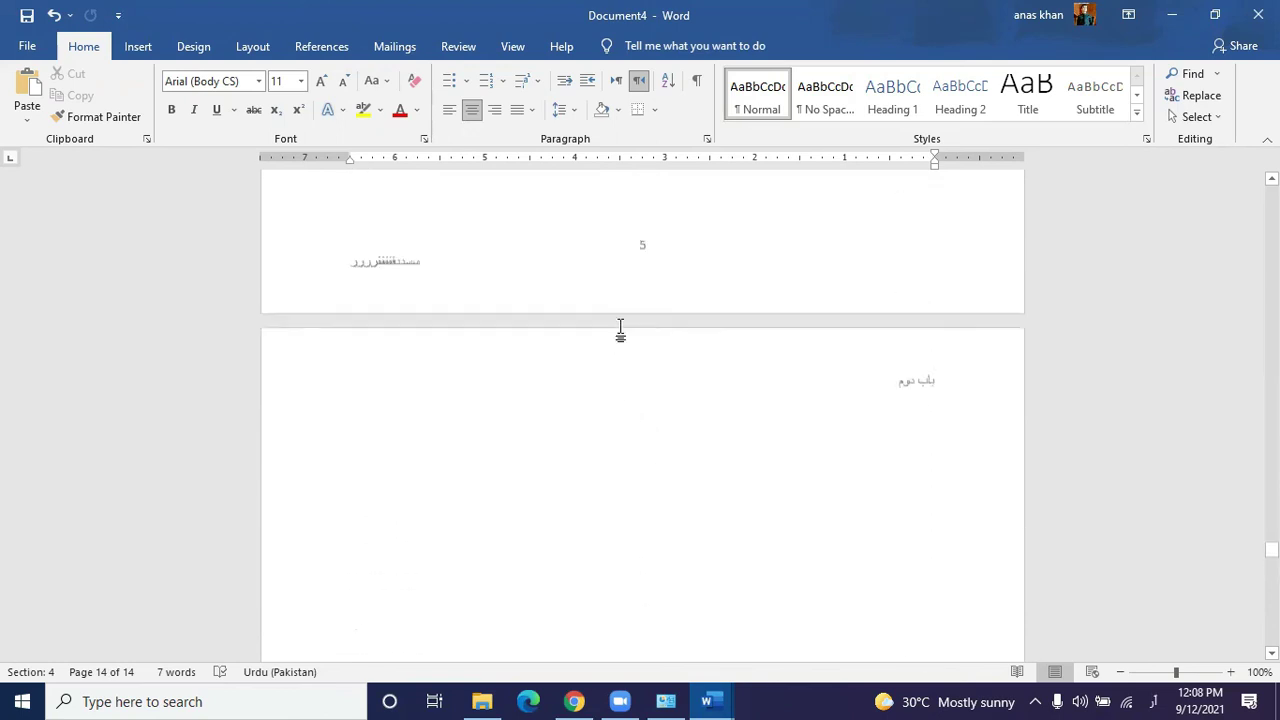
scroll(621, 328, up, 5)
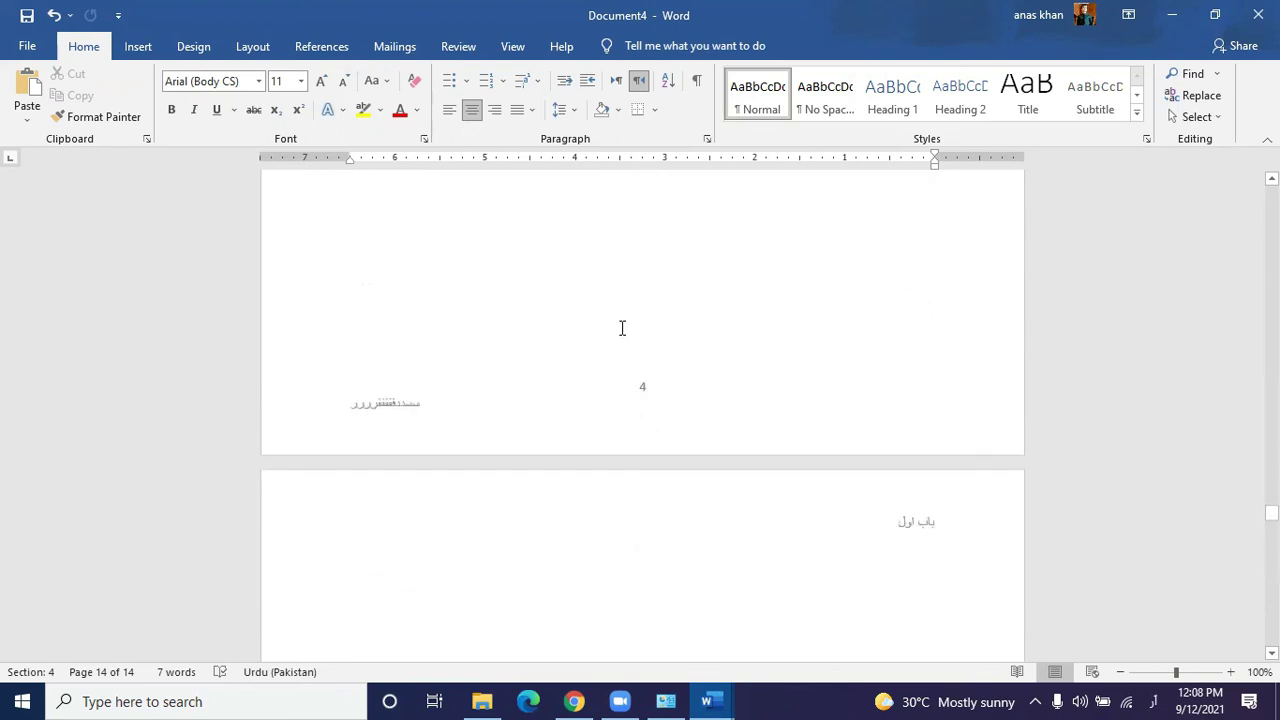
scroll(621, 328, up, 6)
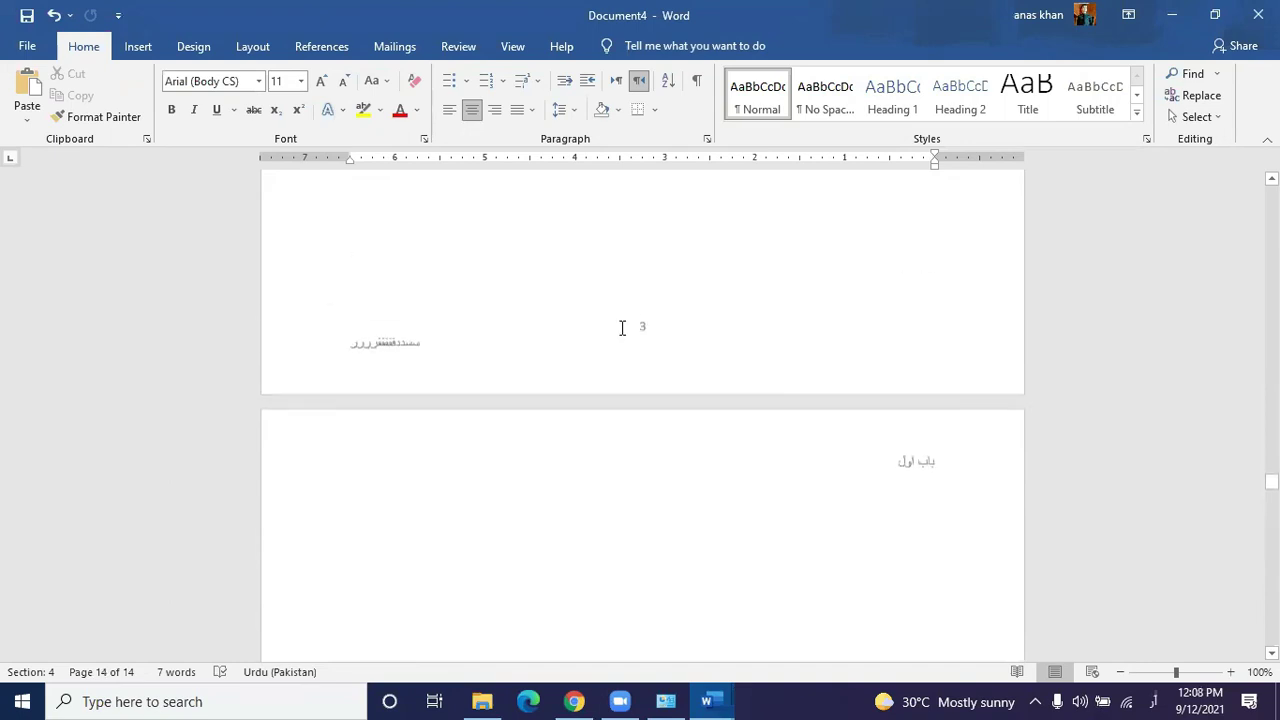
scroll(620, 334, up, 8)
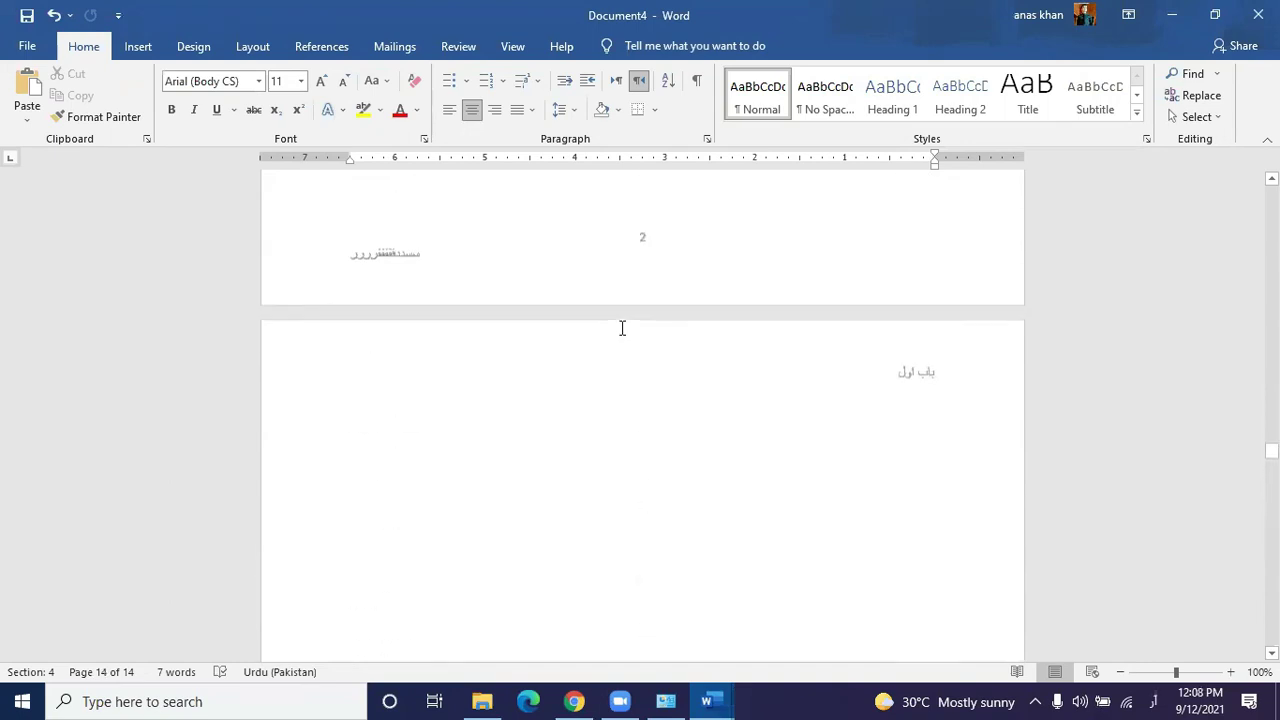
scroll(620, 334, up, 10)
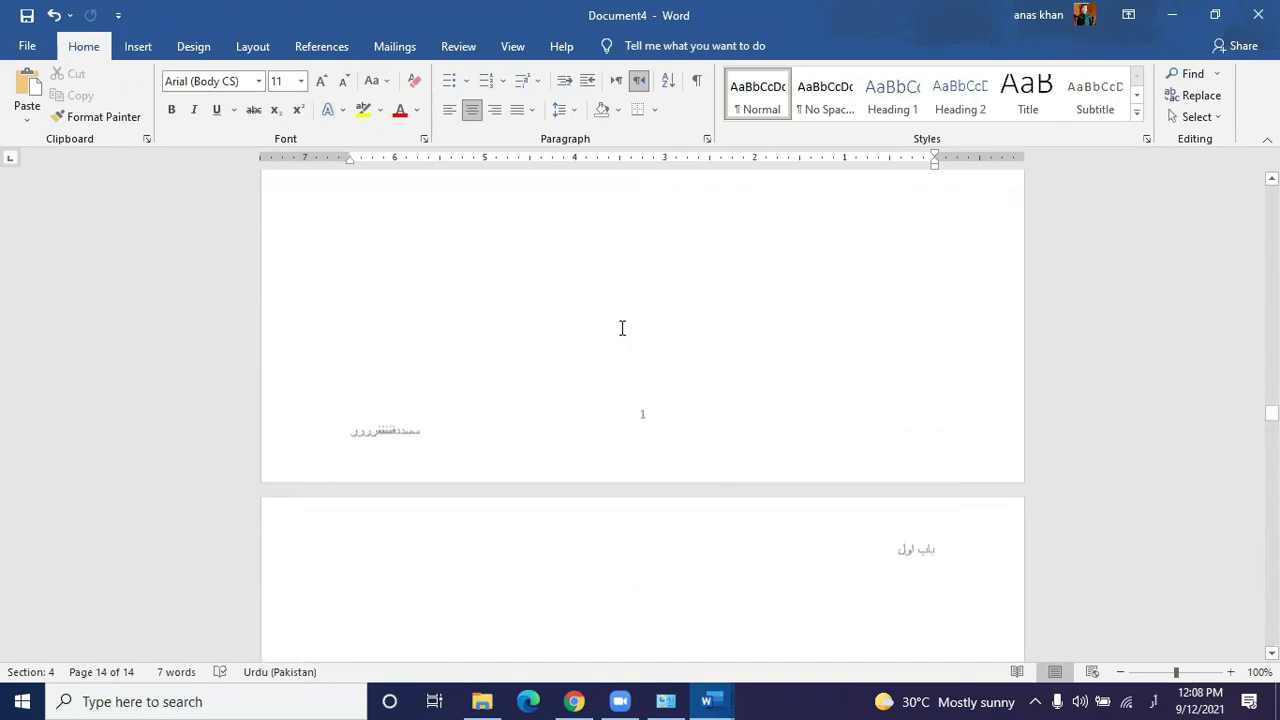
scroll(621, 328, up, 10)
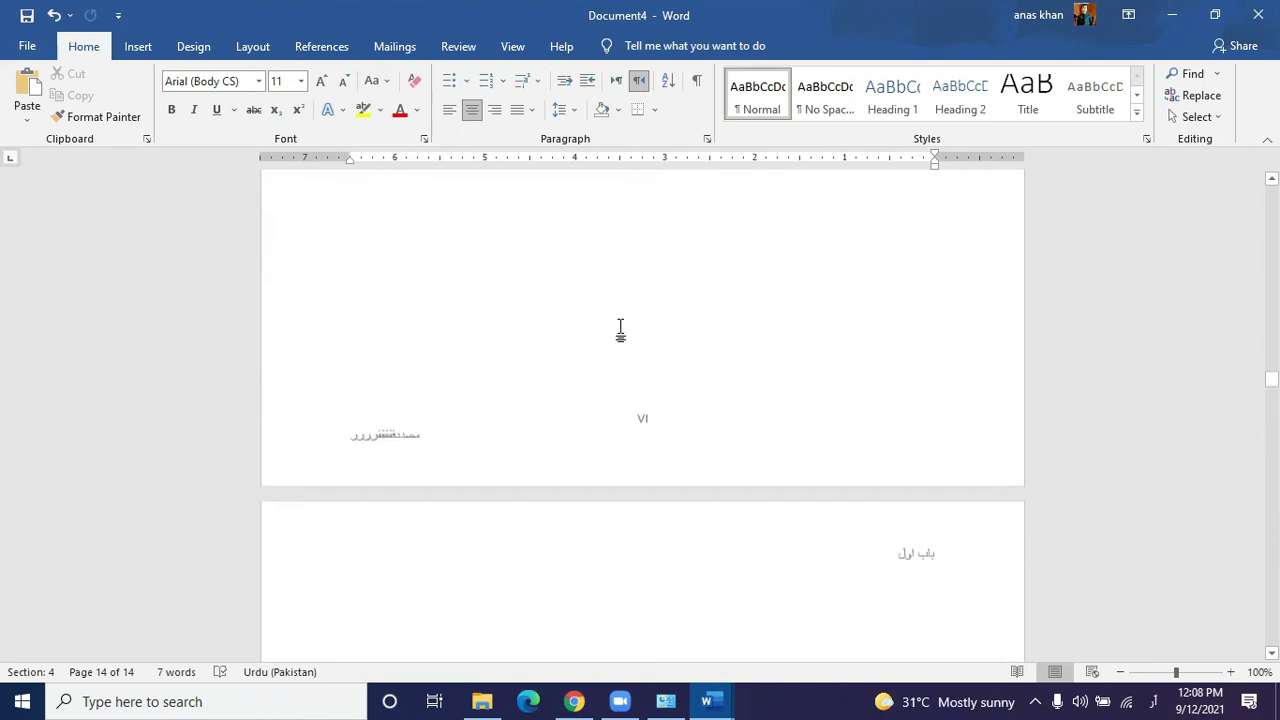
scroll(621, 328, up, 10)
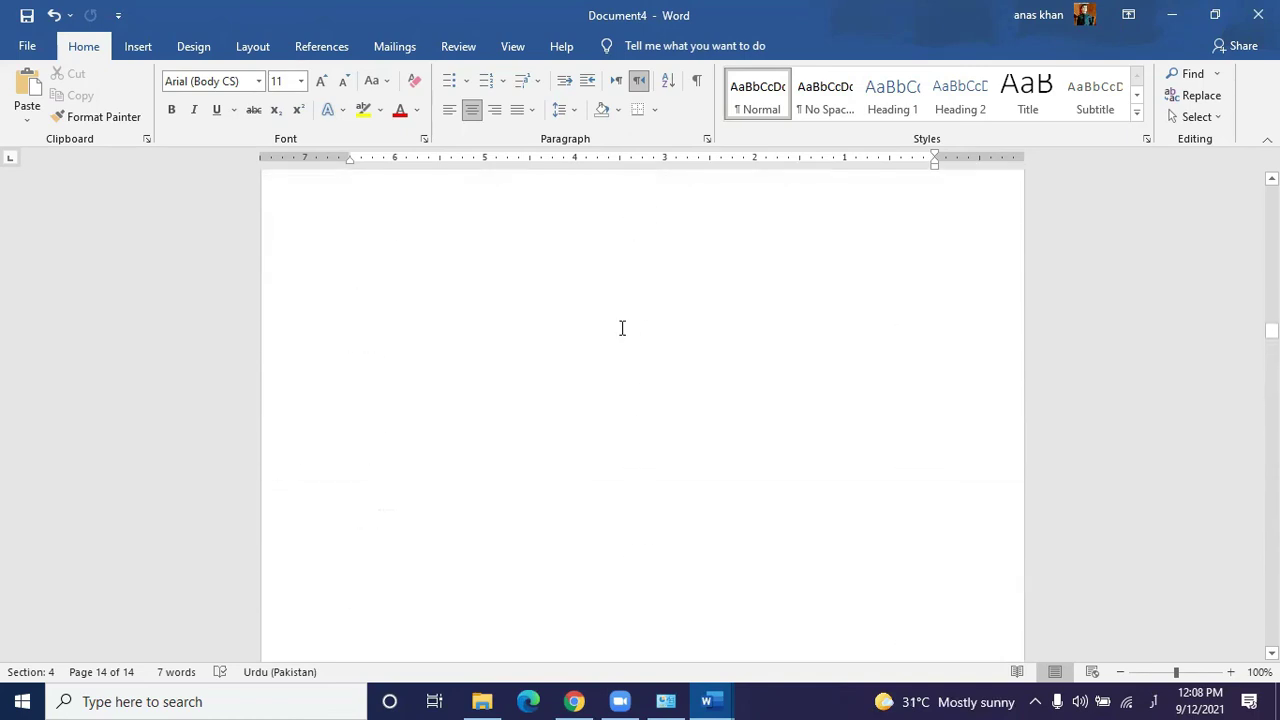
scroll(621, 328, up, 10)
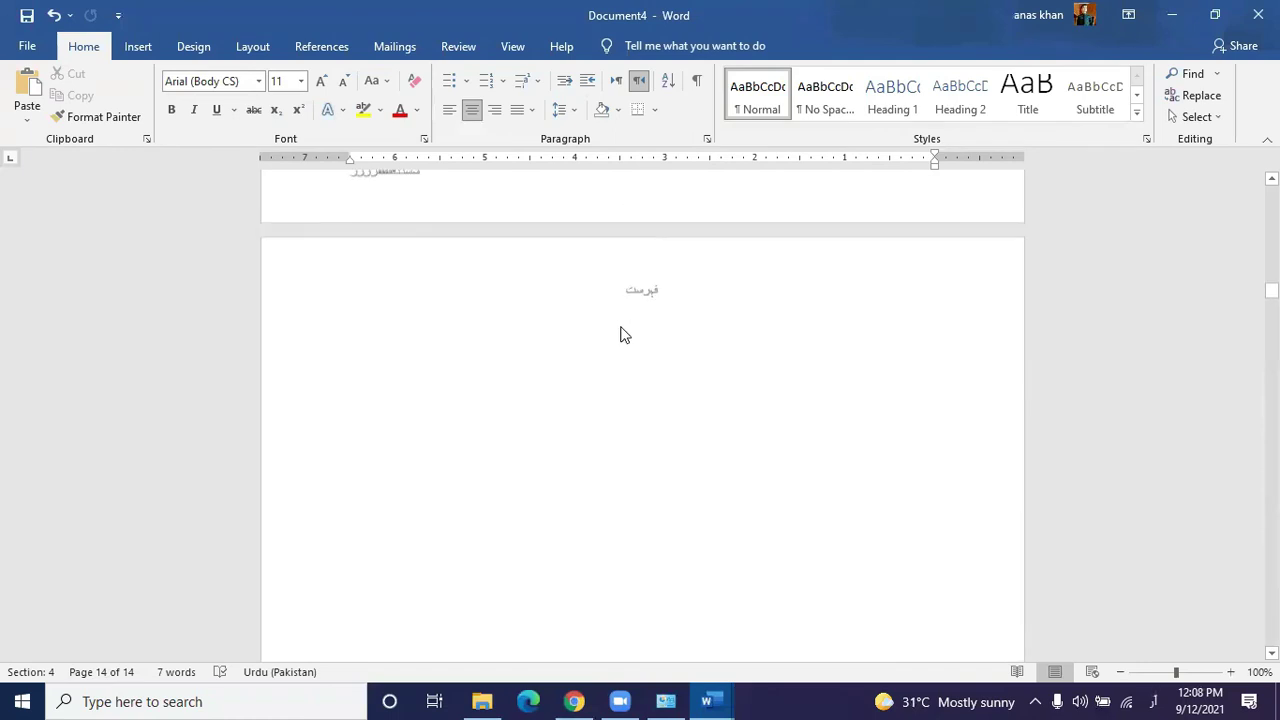
scroll(621, 334, up, 10)
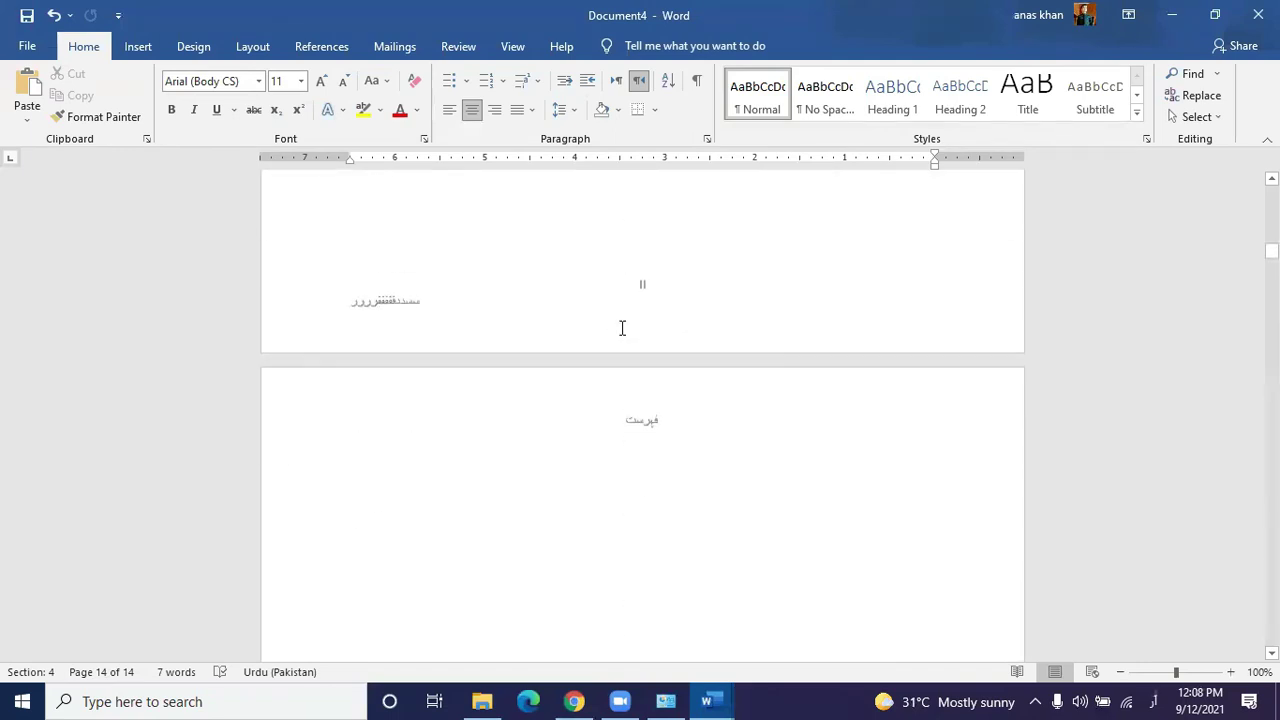
scroll(620, 332, up, 8)
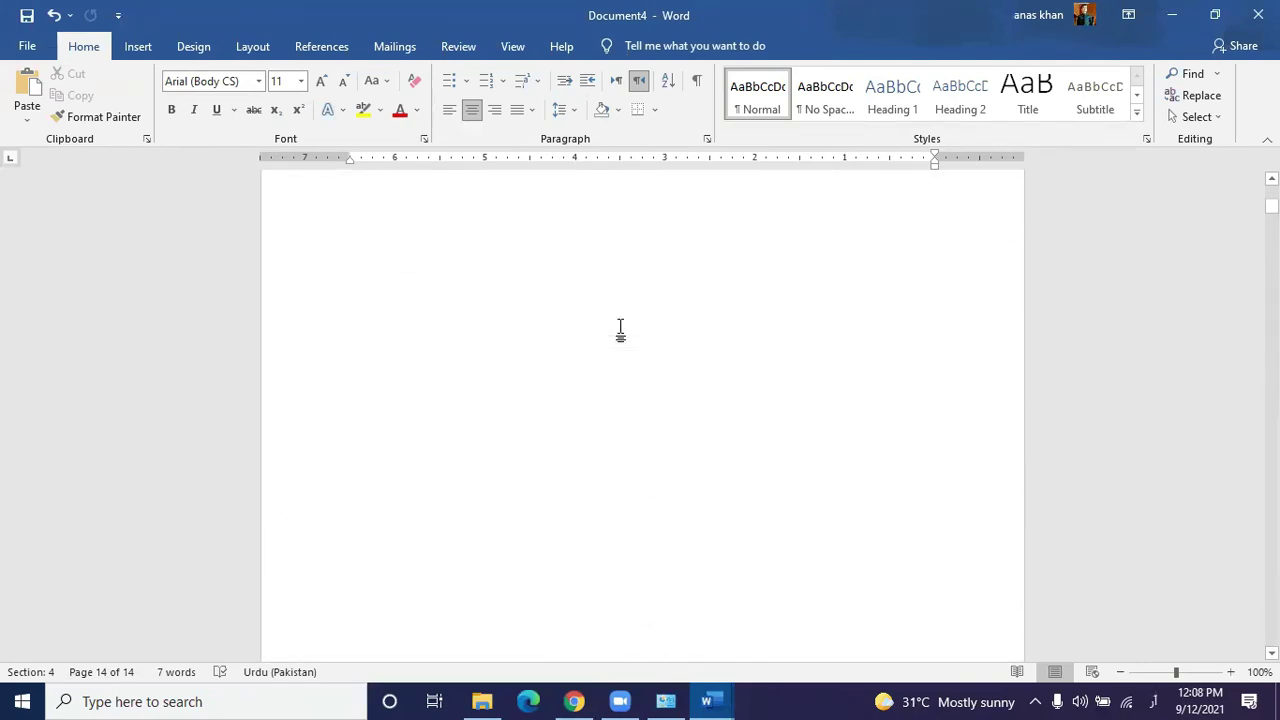
scroll(620, 332, down, 10)
scroll(621, 328, down, 10)
scroll(621, 328, down, 5)
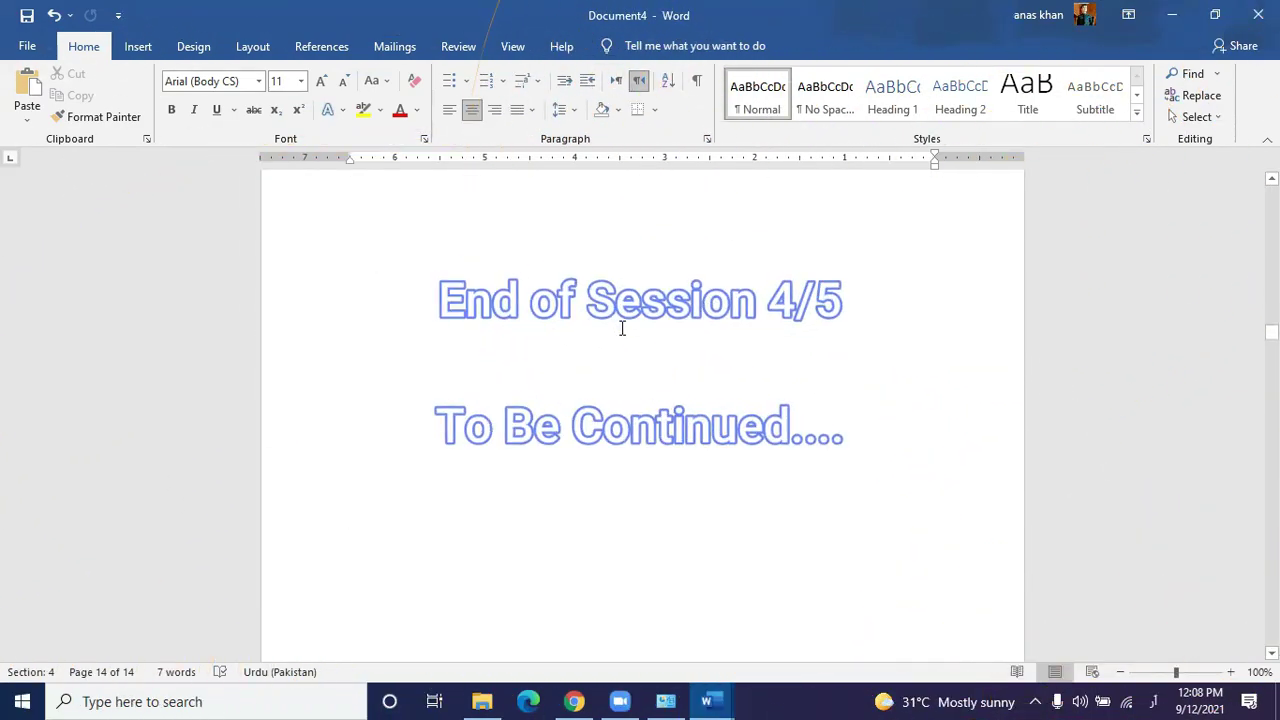